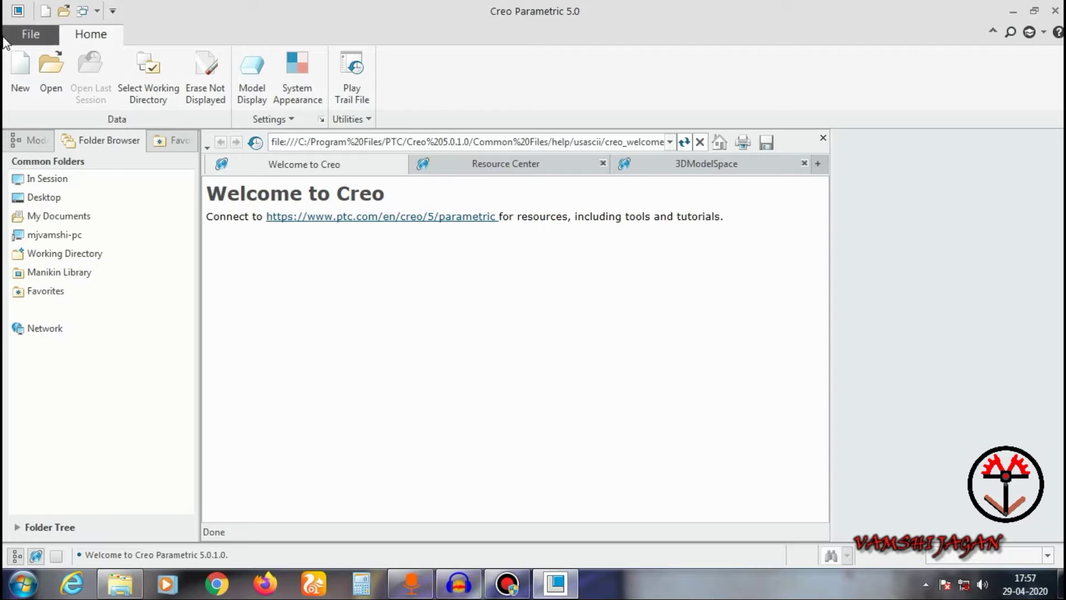
# Set the creo folder on the Desktop as the working directory.
pyautogui.click(49, 71)
pyautogui.click(279, 226)
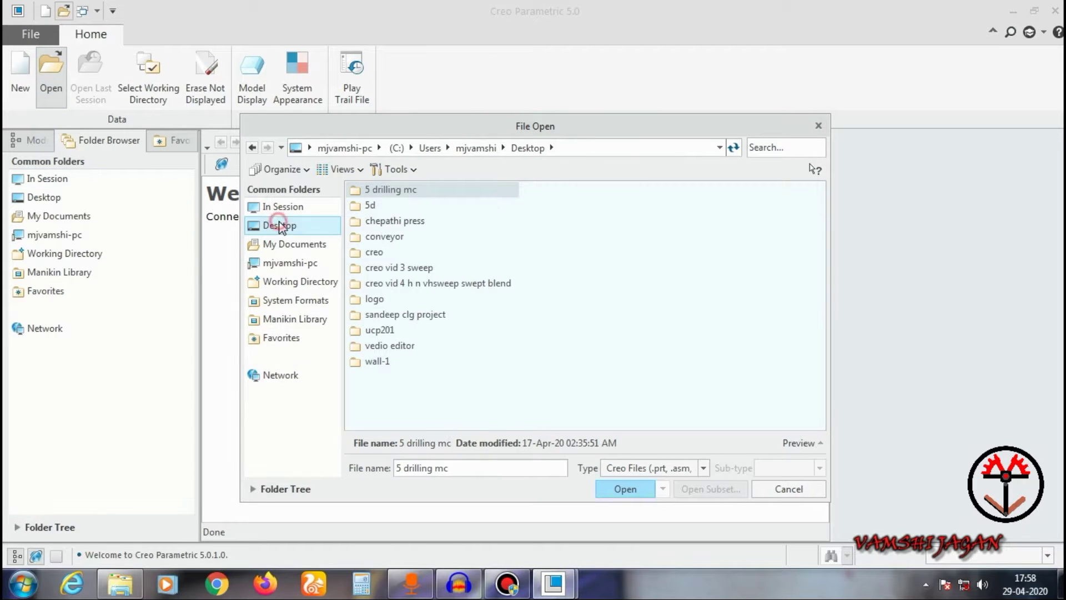
pyautogui.click(376, 252)
pyautogui.rightClick(377, 255)
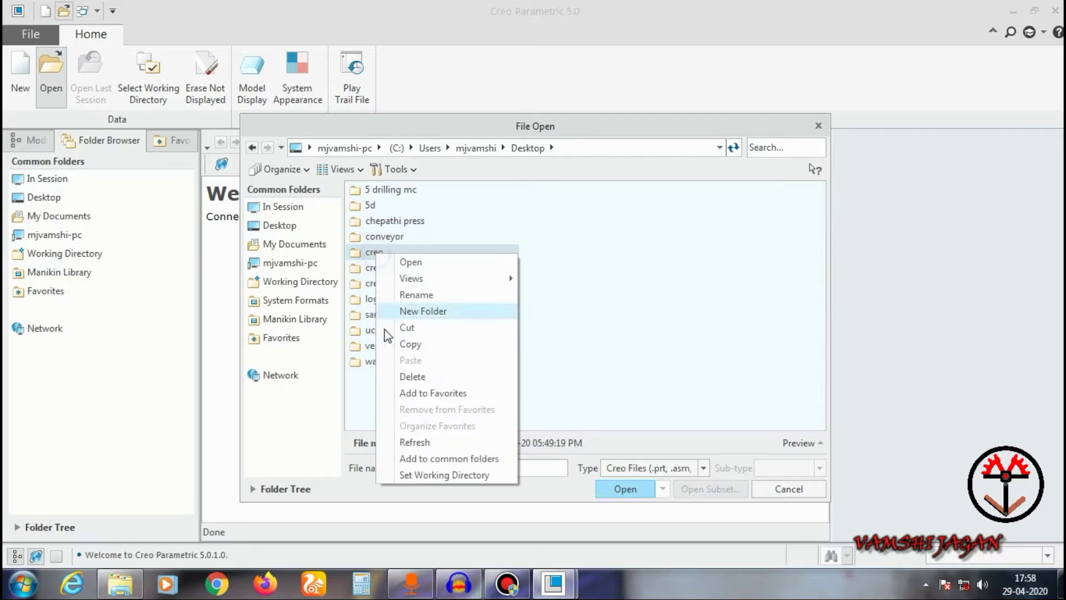
pyautogui.click(445, 475)
pyautogui.click(616, 490)
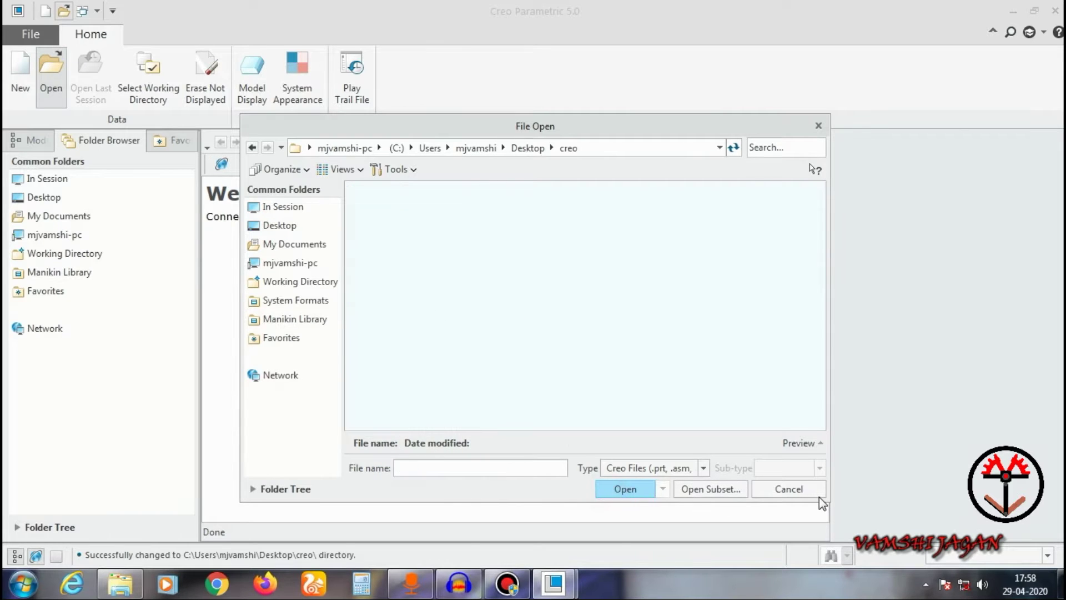
pyautogui.click(815, 490)
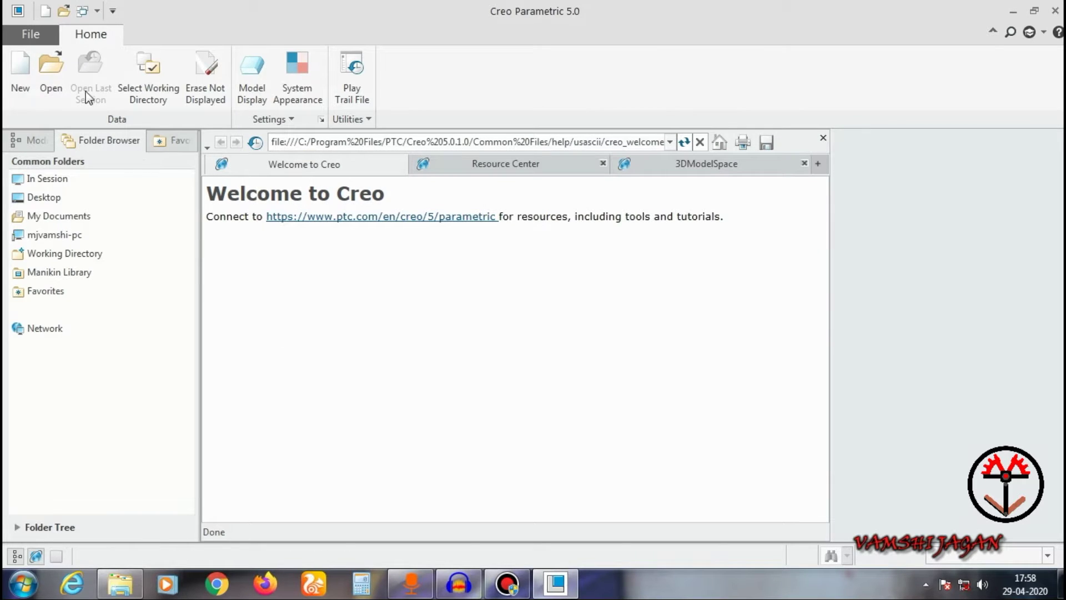
# Create a new solid part named prt0001 from the mmns_part_solid template instead of the default template.
pyautogui.click(19, 80)
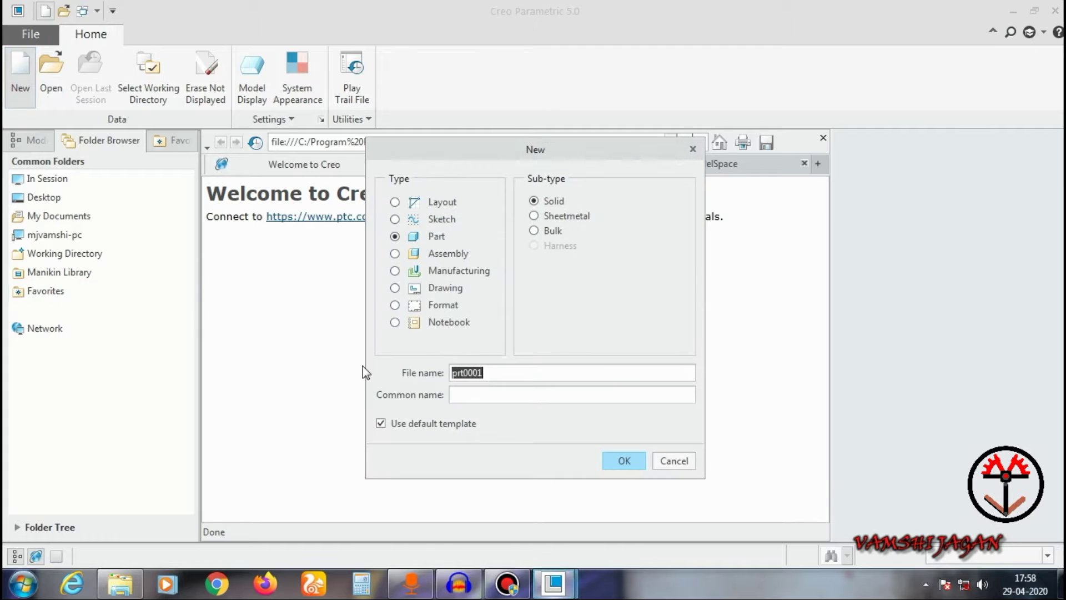
pyautogui.click(400, 425)
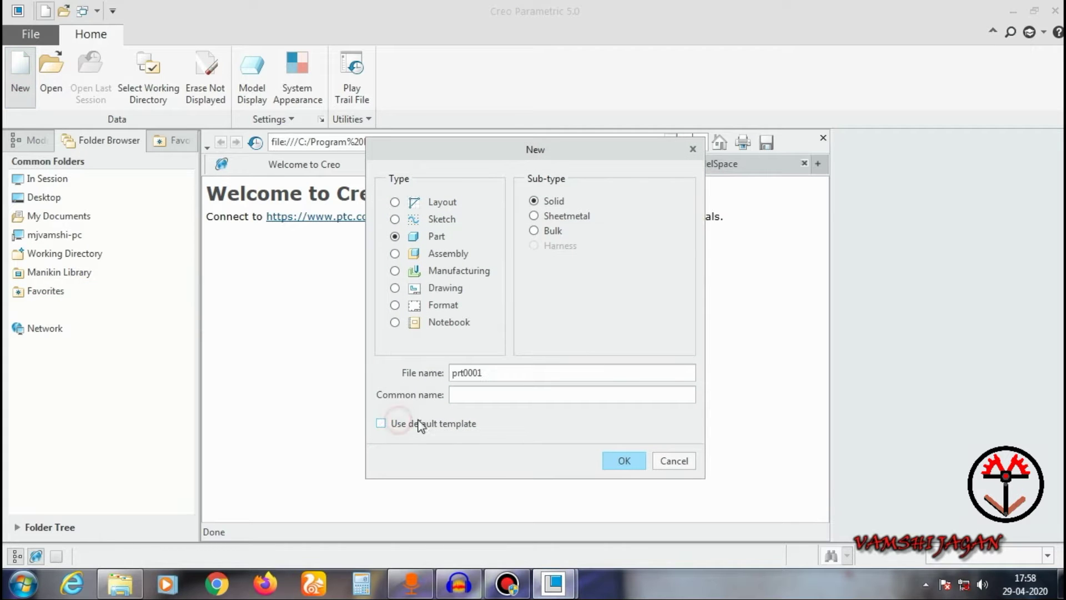
pyautogui.click(614, 454)
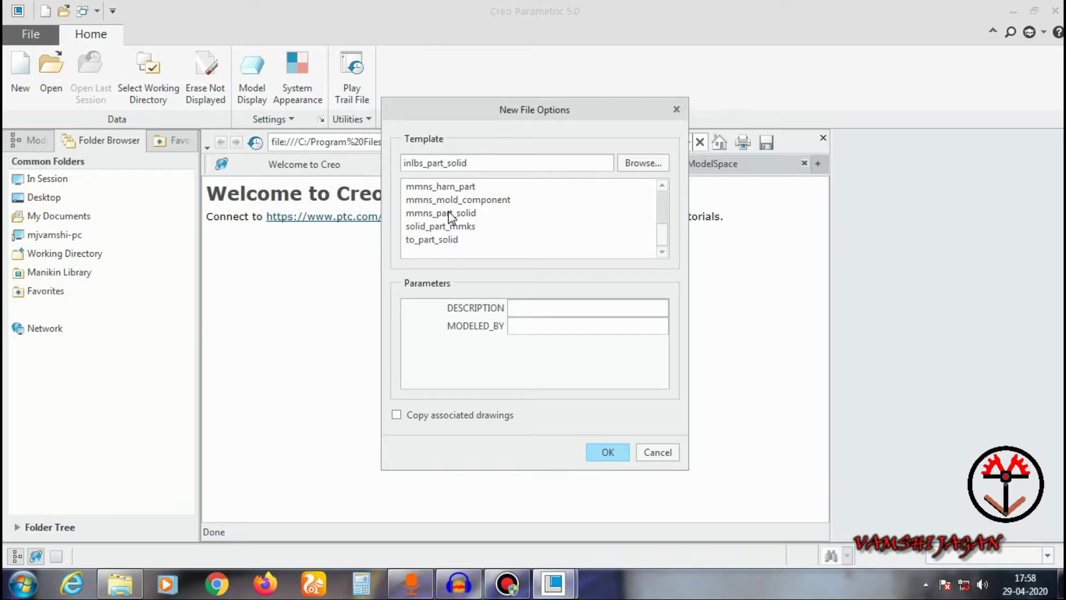
pyautogui.doubleClick(449, 214)
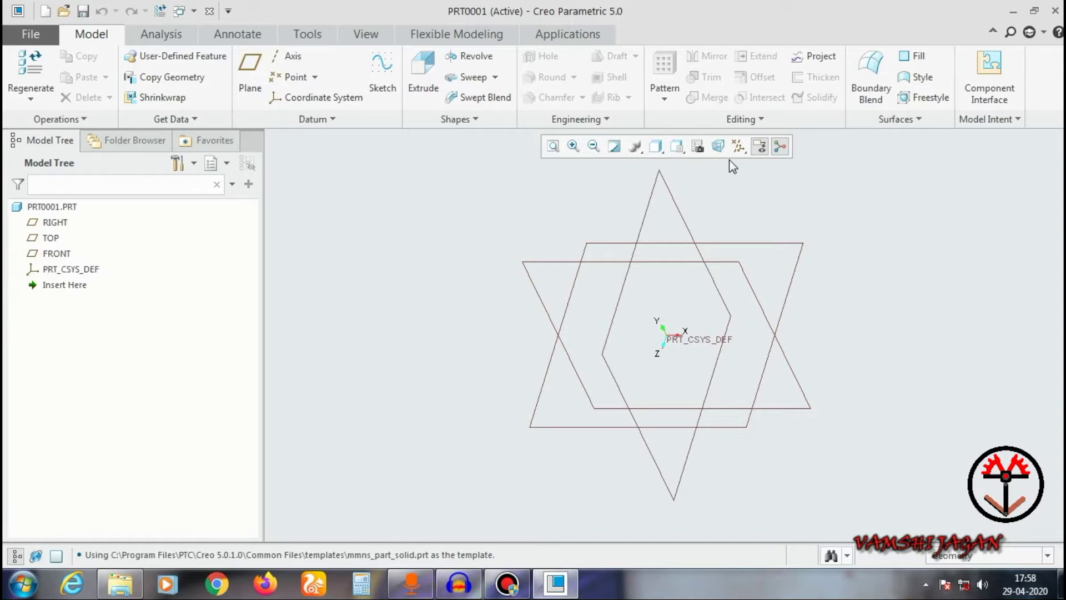
# Turn off the display of all datum features and set the display style to Shading With Edges.
pyautogui.click(738, 146)
pyautogui.click(738, 165)
pyautogui.click(660, 146)
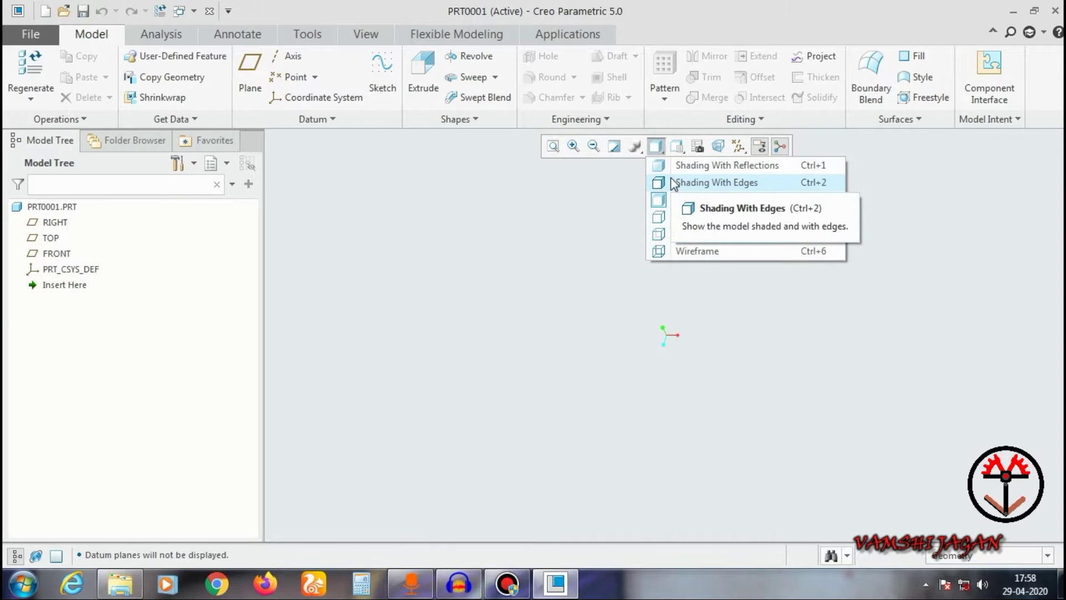
pyautogui.click(717, 182)
# Start an extrude on the FRONT plane and sketch a rectangle enclosing the origin as its section.
pyautogui.click(56, 253)
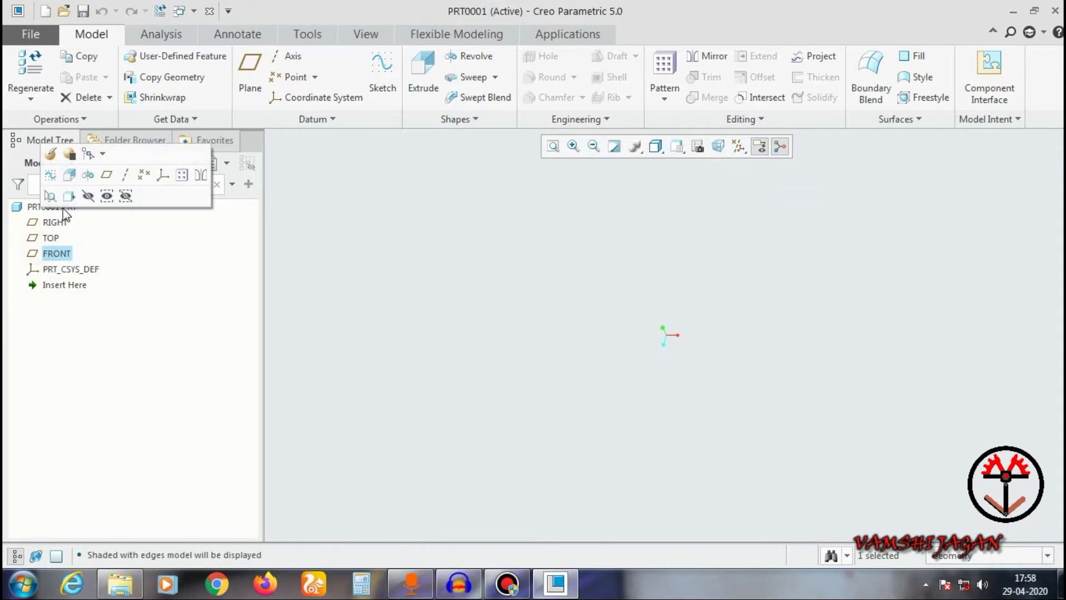
pyautogui.click(419, 78)
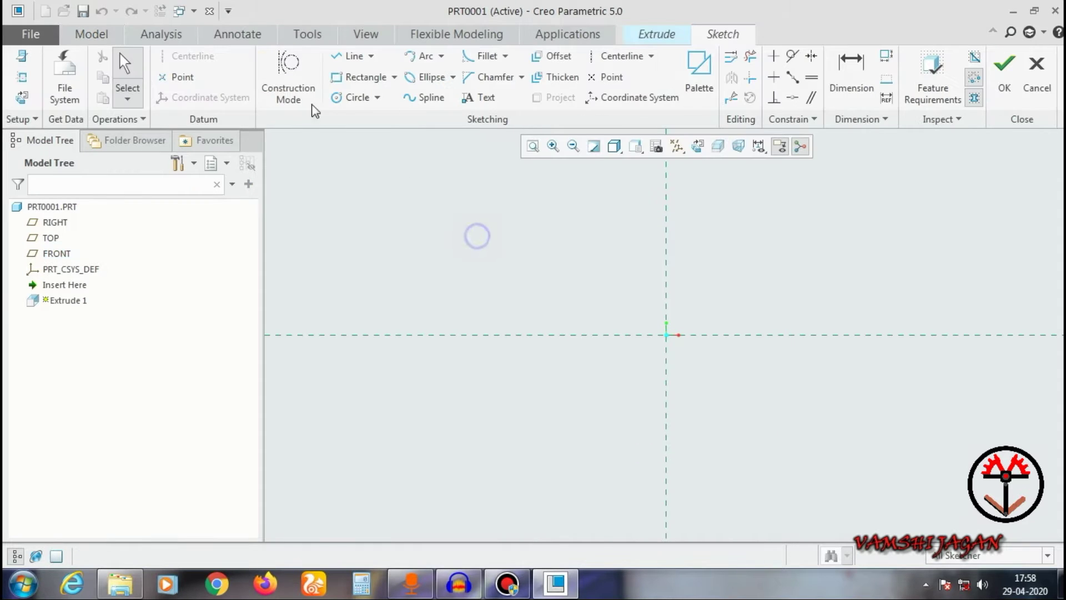
pyautogui.click(361, 77)
pyautogui.click(576, 245)
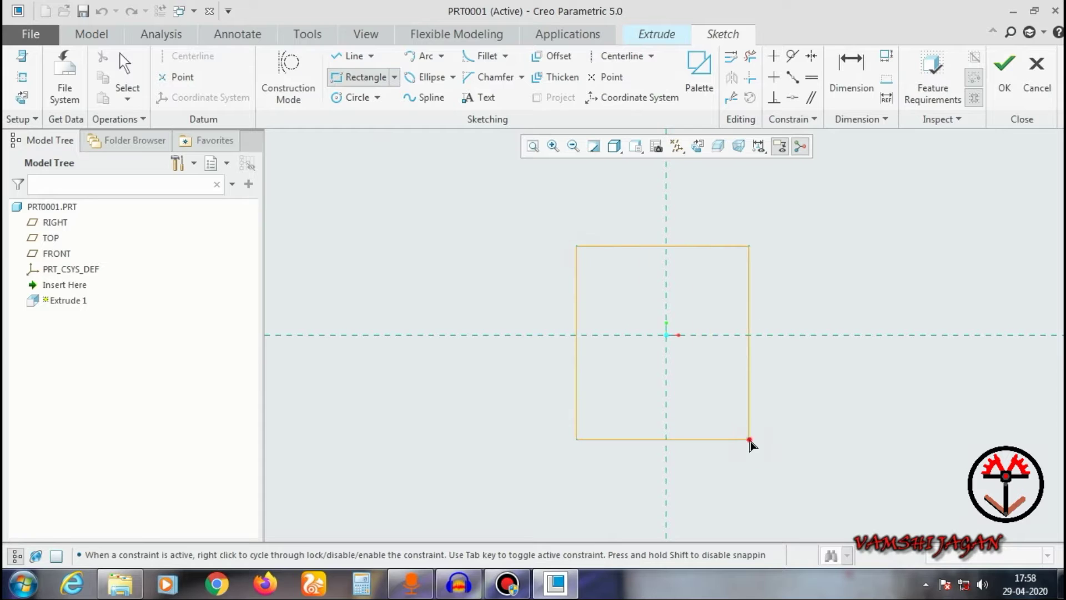
pyautogui.click(750, 440)
pyautogui.click(1004, 67)
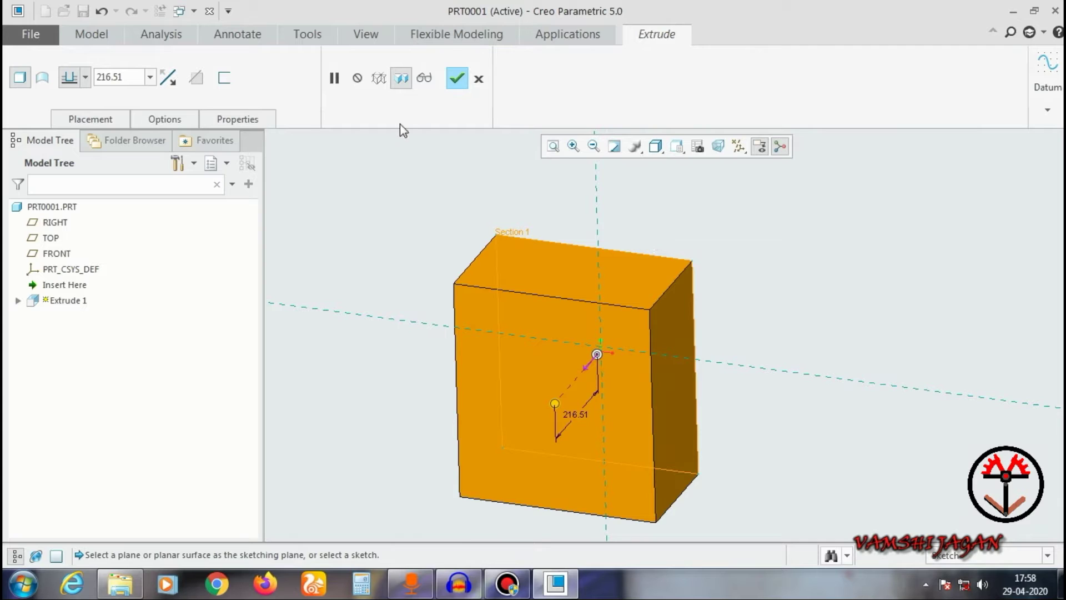
# Extrude the rectangle symmetrically about the sketch plane to a total depth of 216.51 mm.
pyautogui.click(85, 77)
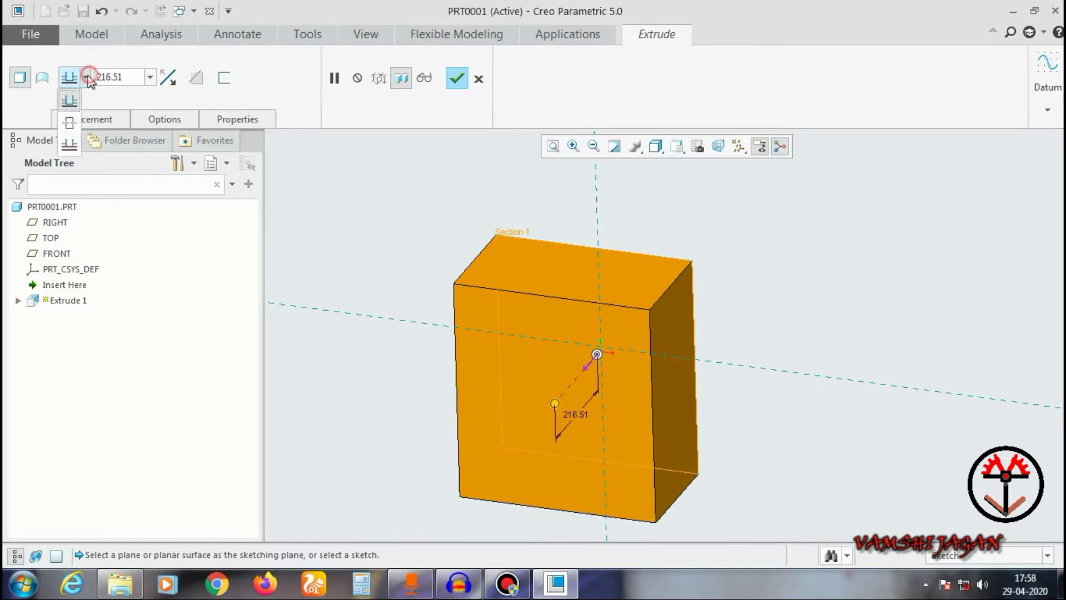
pyautogui.click(69, 122)
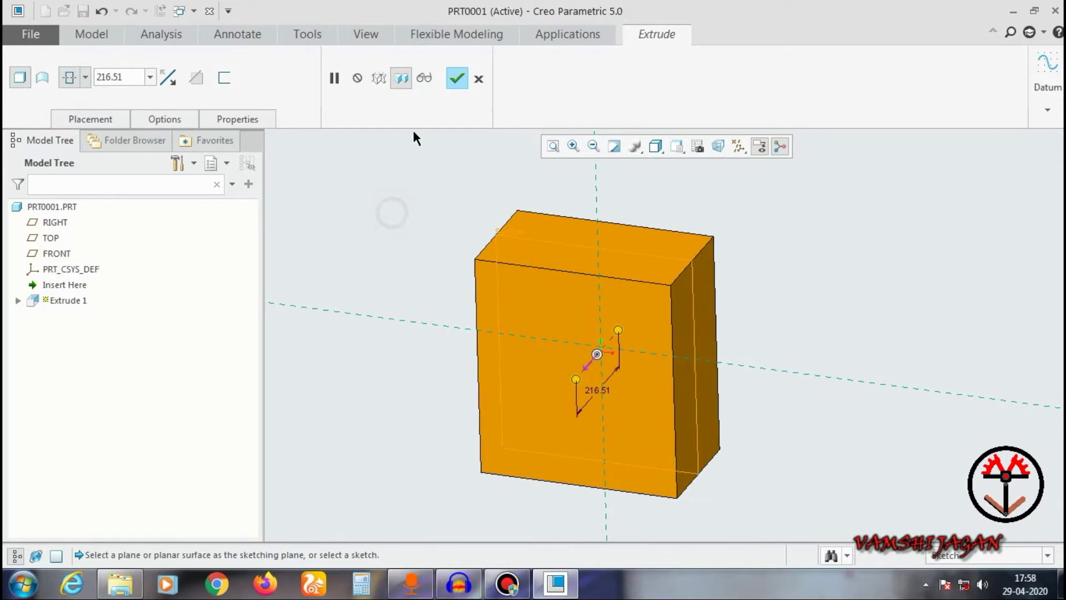
pyautogui.click(455, 79)
pyautogui.click(416, 179)
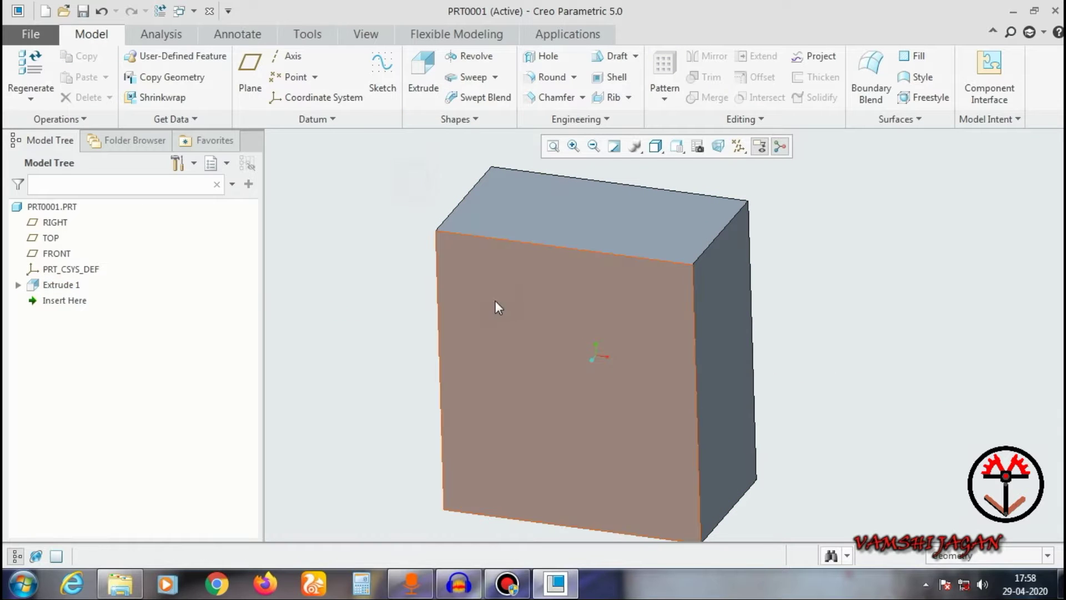
pyautogui.click(498, 305)
pyautogui.click(383, 306)
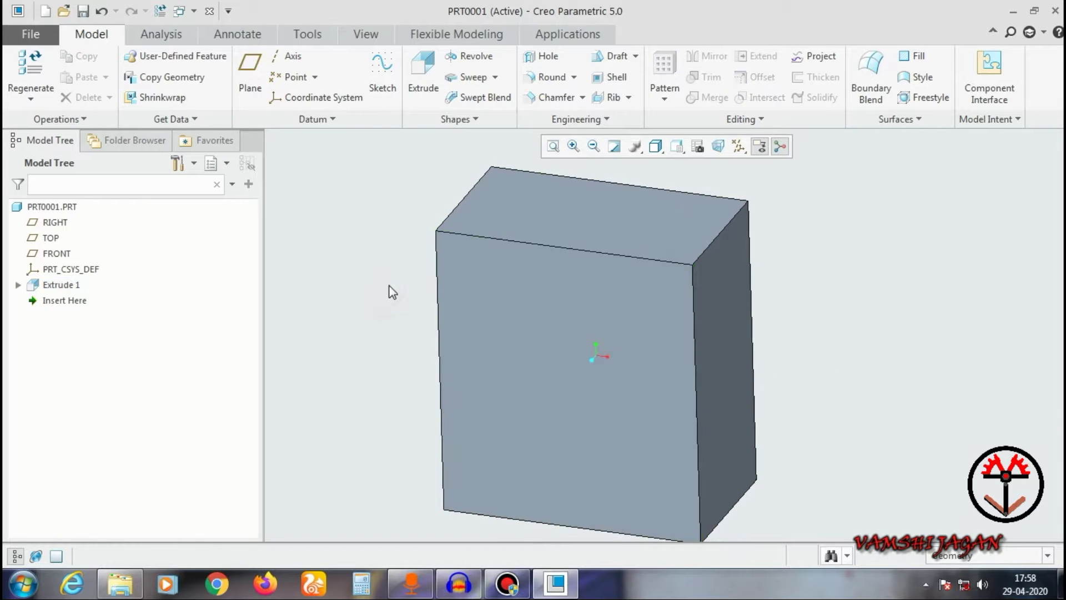
pyautogui.click(513, 306)
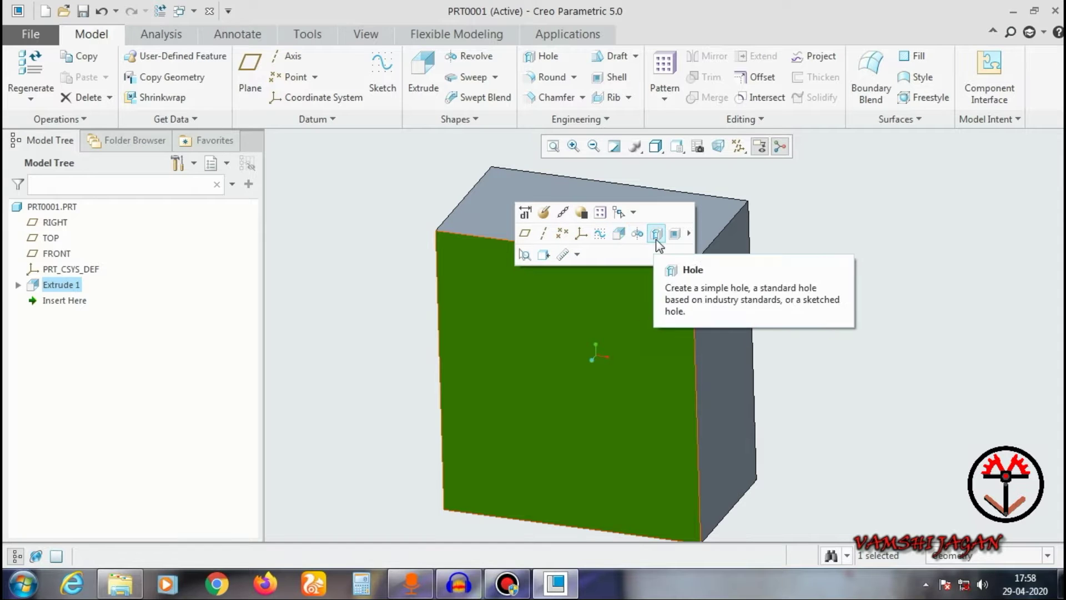
pyautogui.click(426, 163)
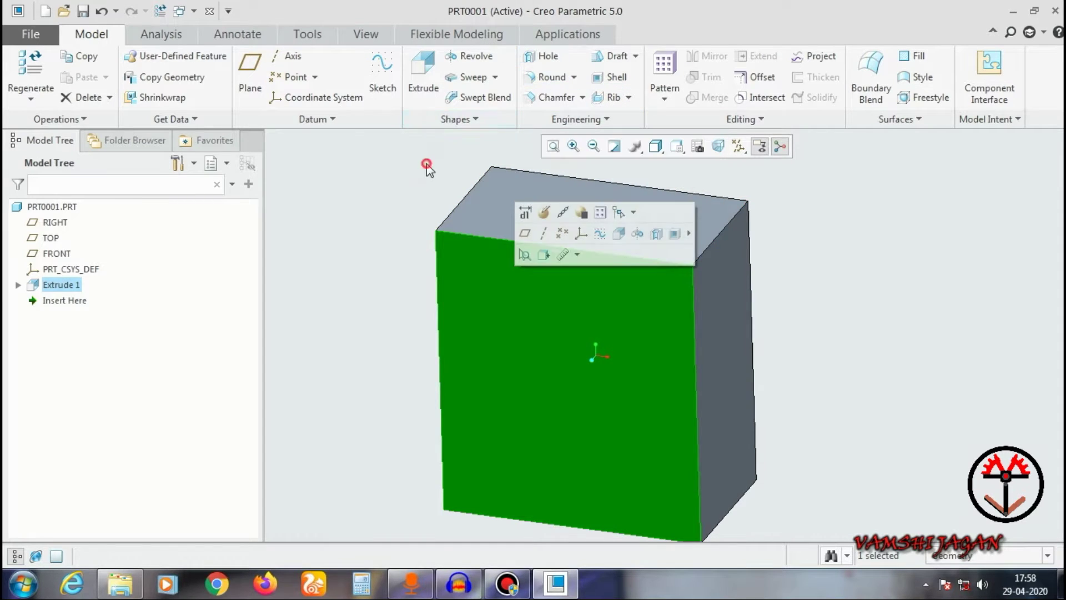
# Start a simple hole on the upper part of the block's front face with Linear placement.
pyautogui.click(530, 58)
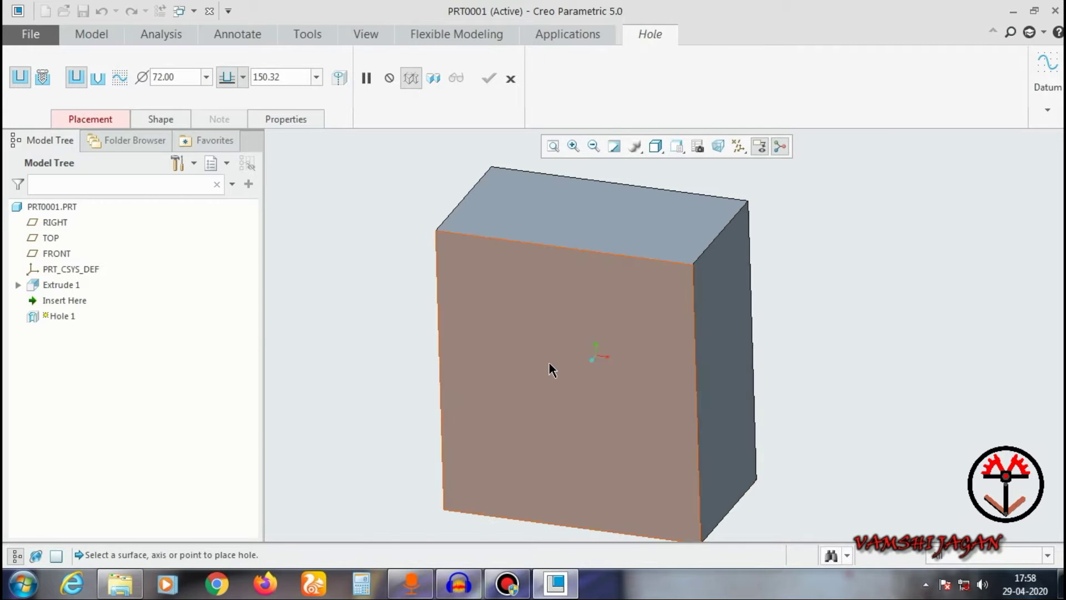
pyautogui.click(589, 315)
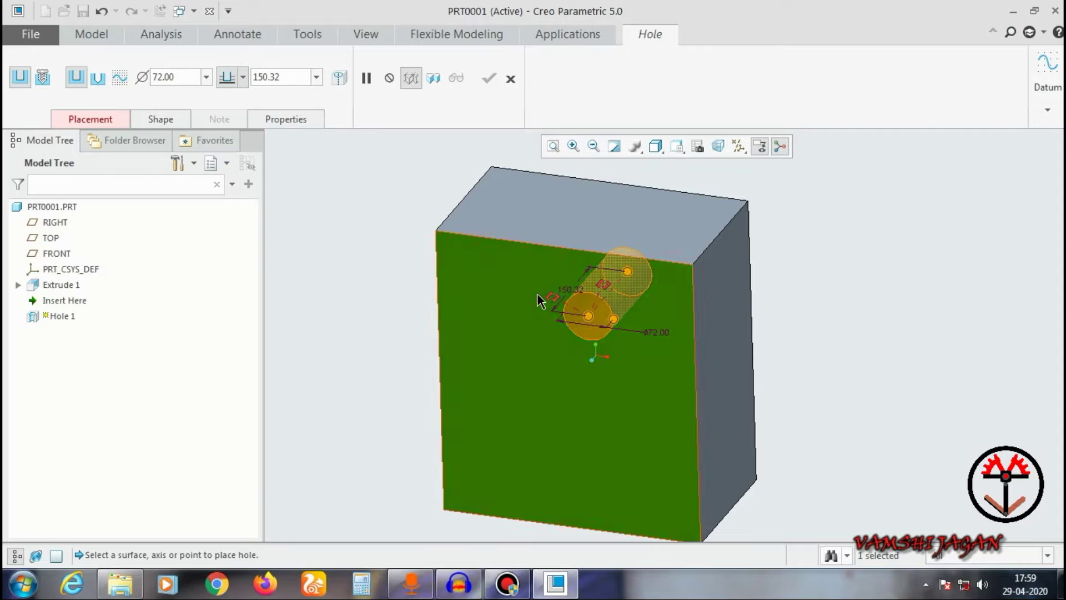
pyautogui.click(105, 119)
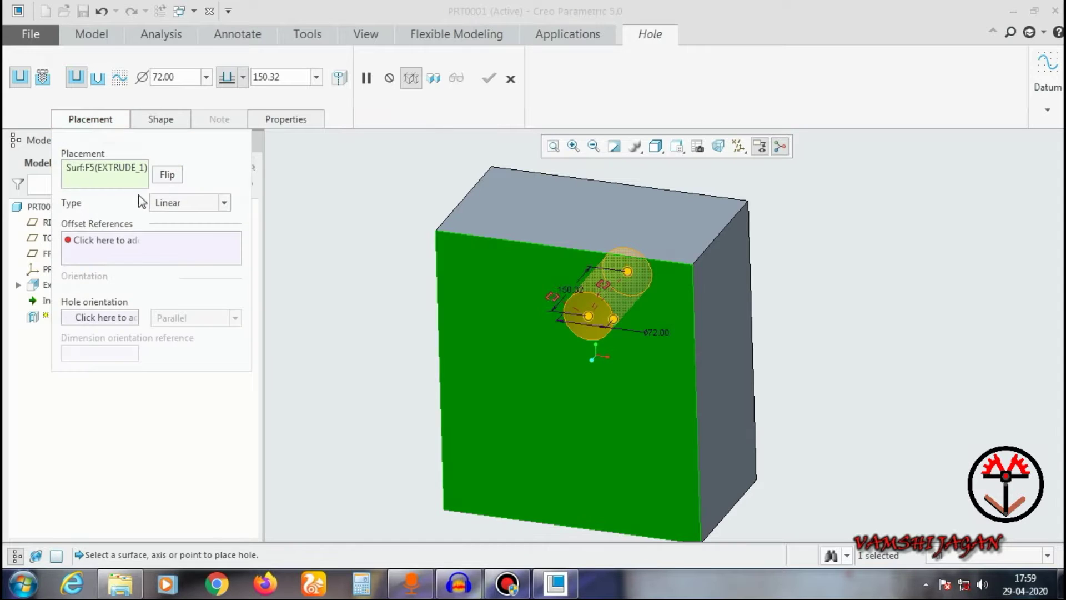
pyautogui.click(169, 202)
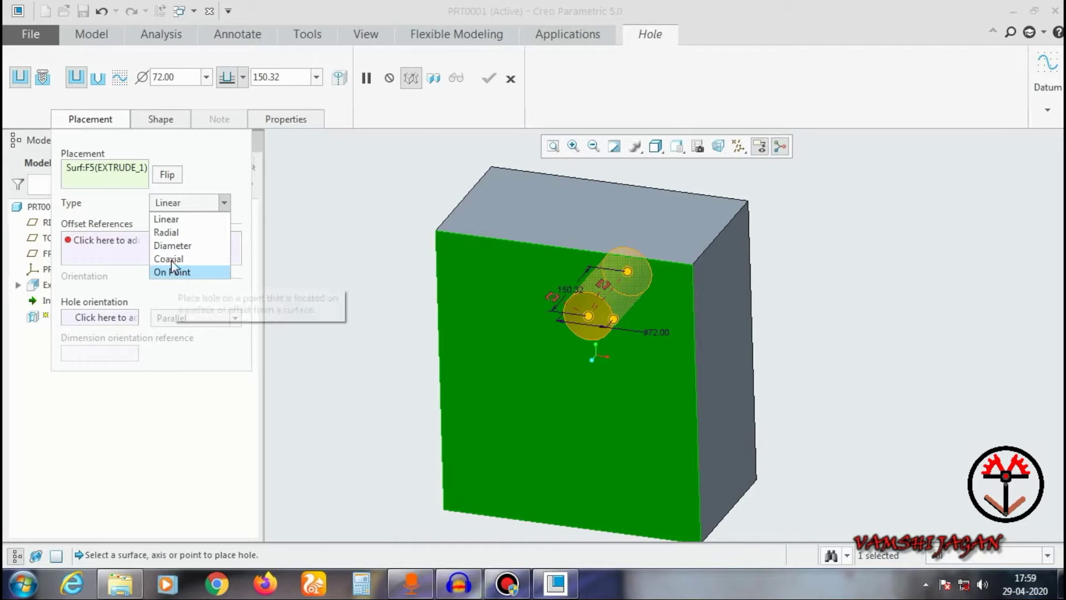
pyautogui.click(172, 205)
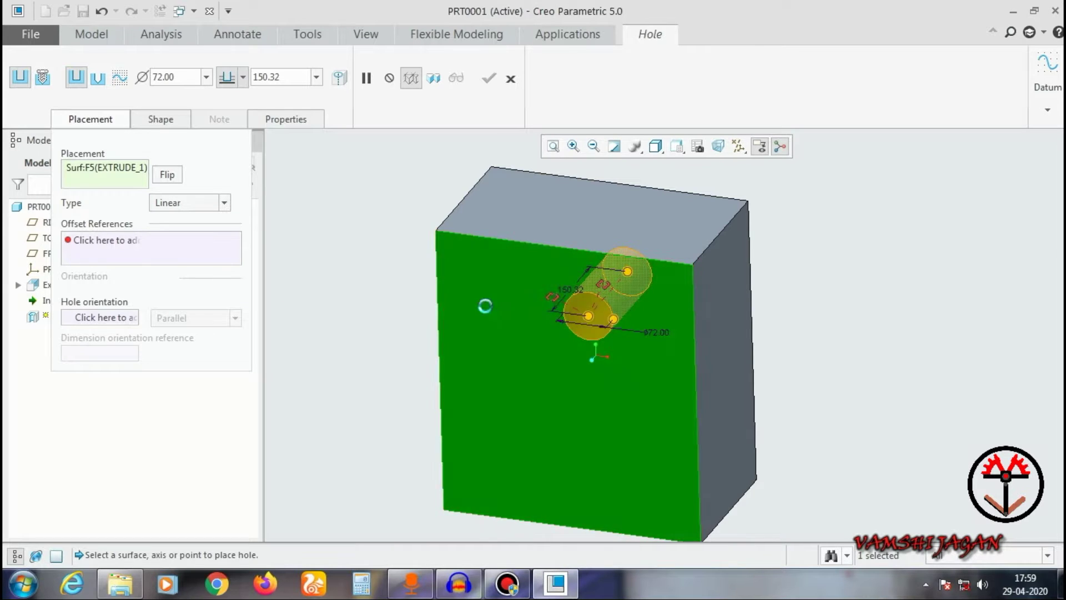
# Reference the hole's offsets to the block's left side and top faces and set the left offset to 200 mm.
pyautogui.moveTo(557, 294); pyautogui.dragTo(444, 308)
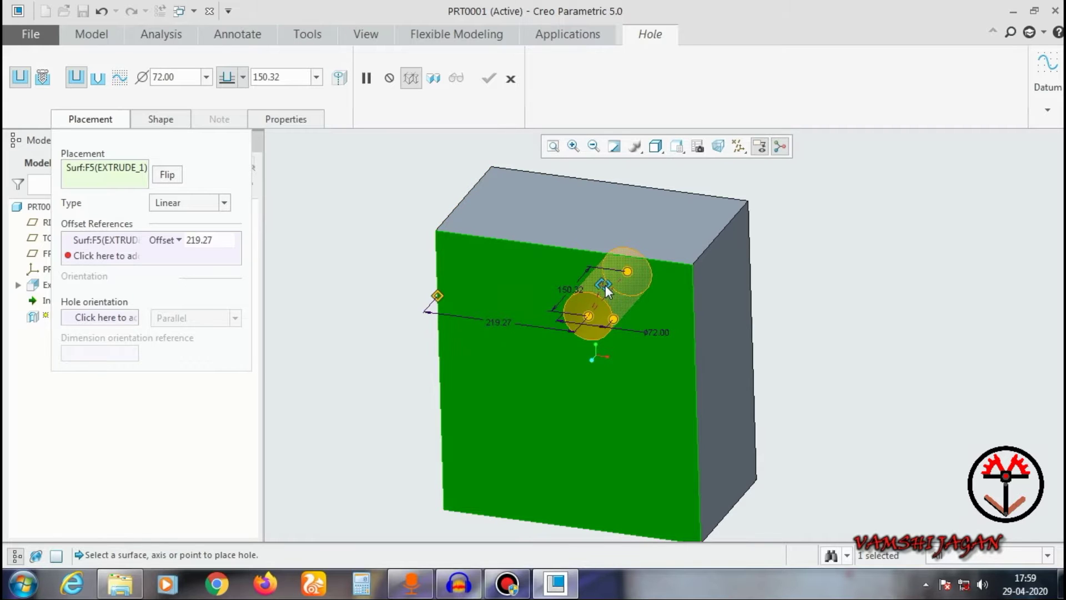
pyautogui.scroll(-1, 580, 279)
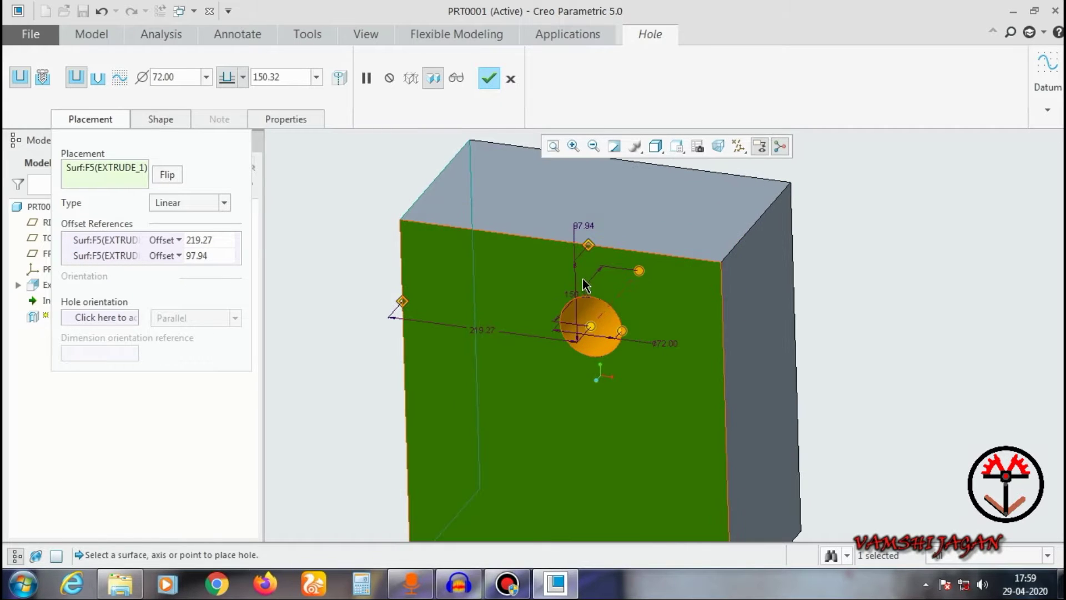
pyautogui.moveTo(584, 284); pyautogui.dragTo(590, 265, button='middle')
pyautogui.doubleClick(495, 293)
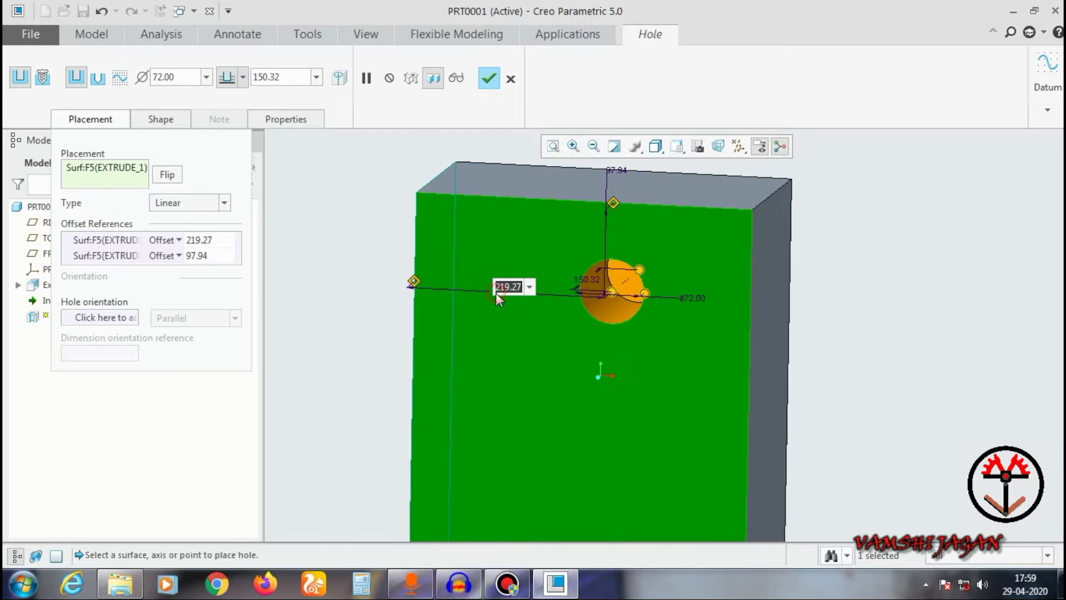
pyautogui.write('200')
pyautogui.press('Return')
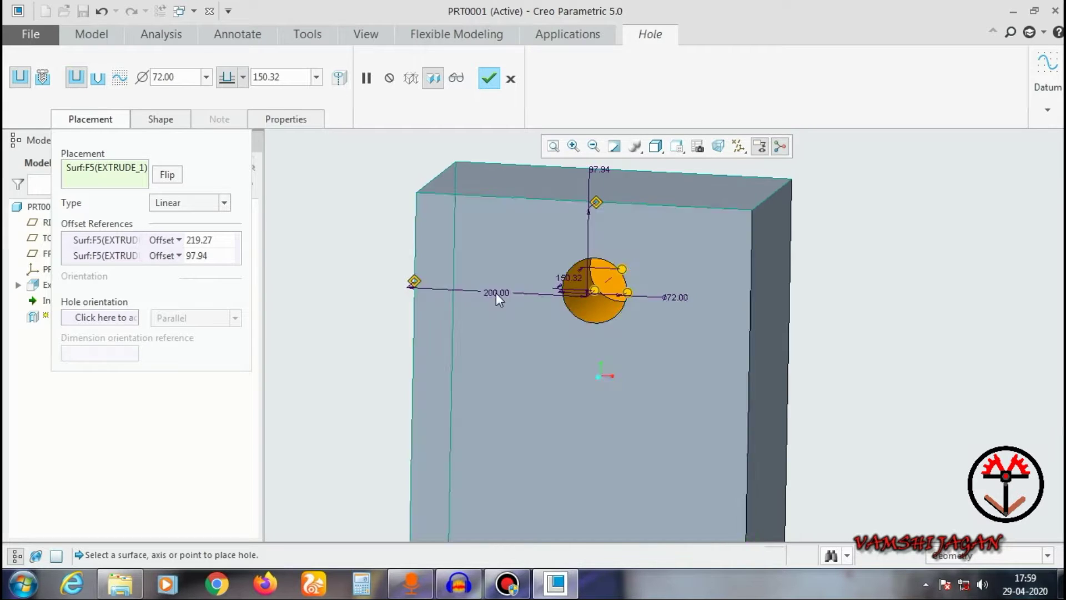
# Place the hole on the front face again and set its offset from the left side face to 200 mm.
pyautogui.click(606, 171)
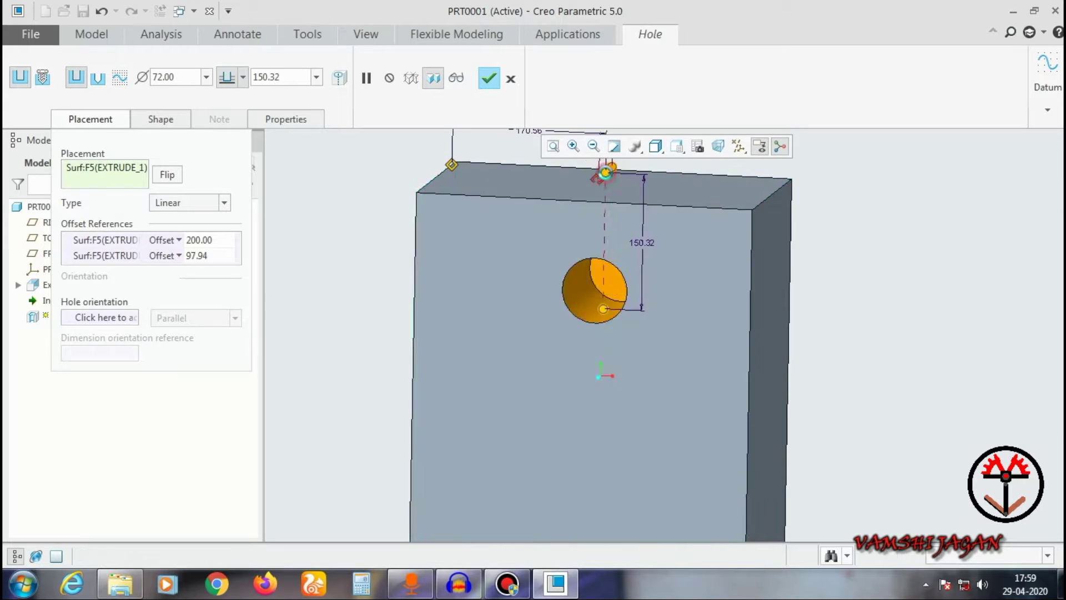
pyautogui.click(535, 269)
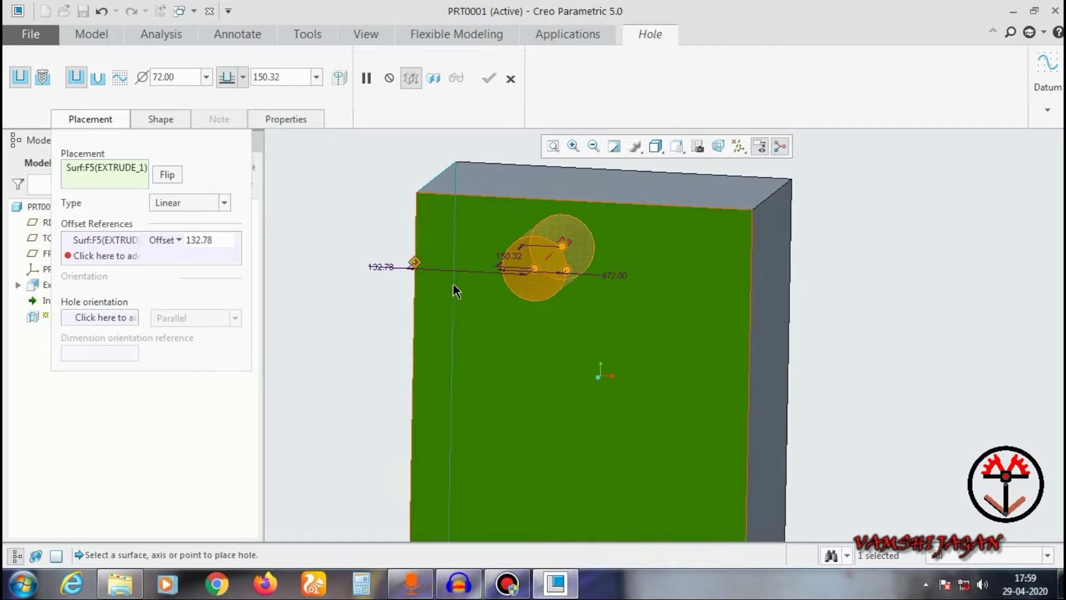
pyautogui.doubleClick(374, 268)
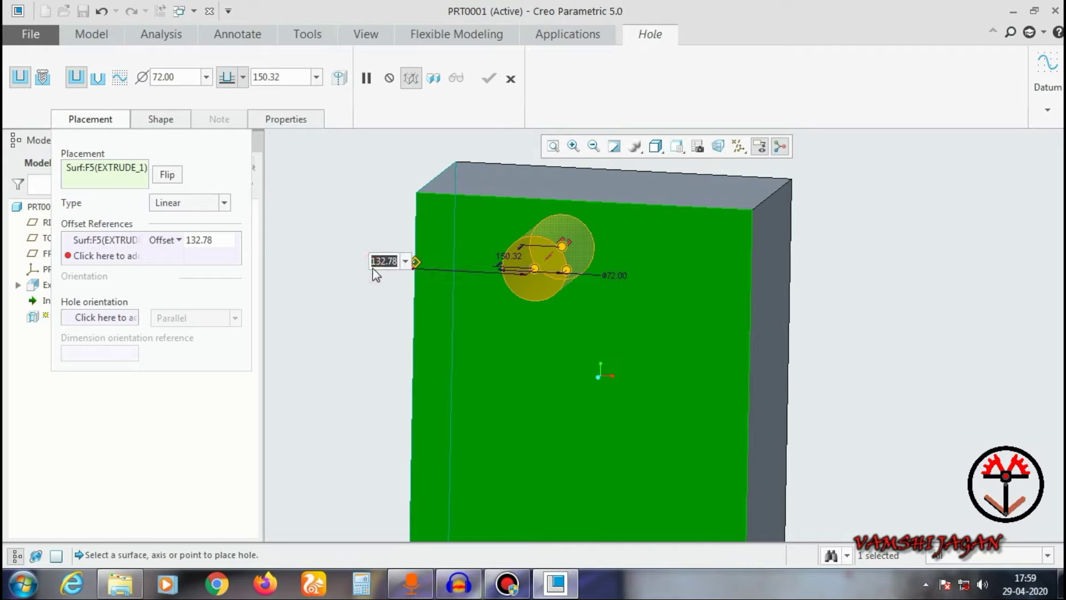
pyautogui.write('200')
pyautogui.press('Return')
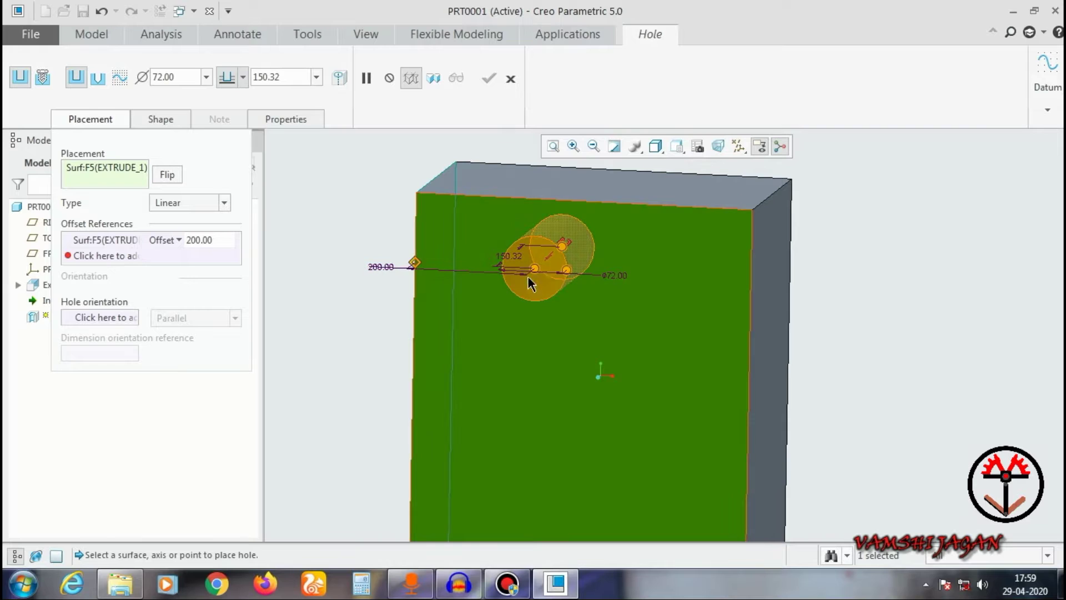
# Attach the hole's second offset reference to the block's top face and set that offset to 100 mm.
pyautogui.moveTo(562, 245); pyautogui.dragTo(564, 186)
pyautogui.scroll(2, 573, 258)
pyautogui.doubleClick(593, 184)
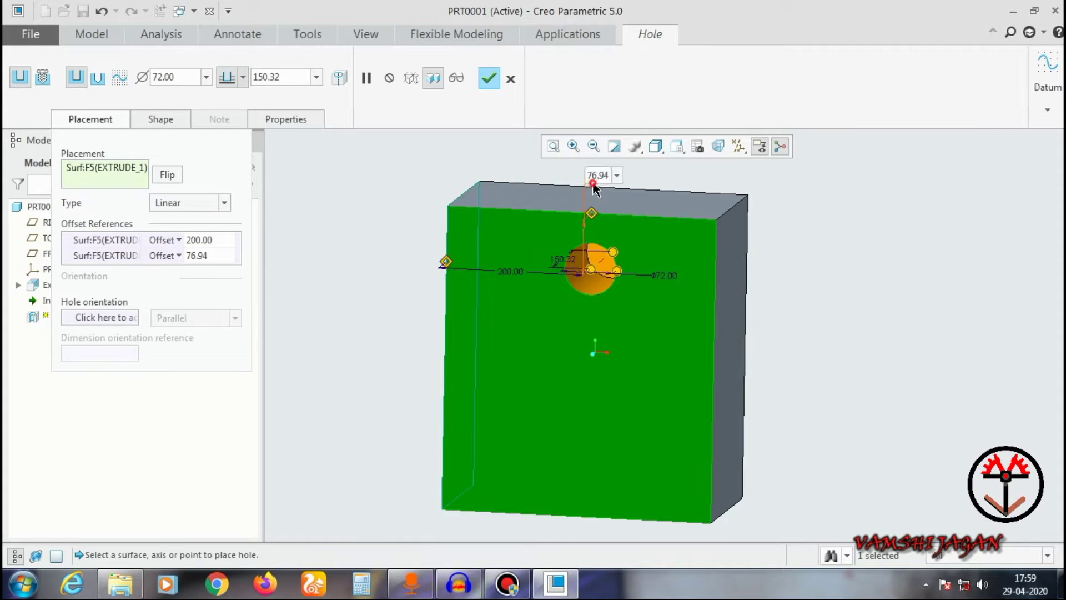
pyautogui.write('100')
pyautogui.press('Return')
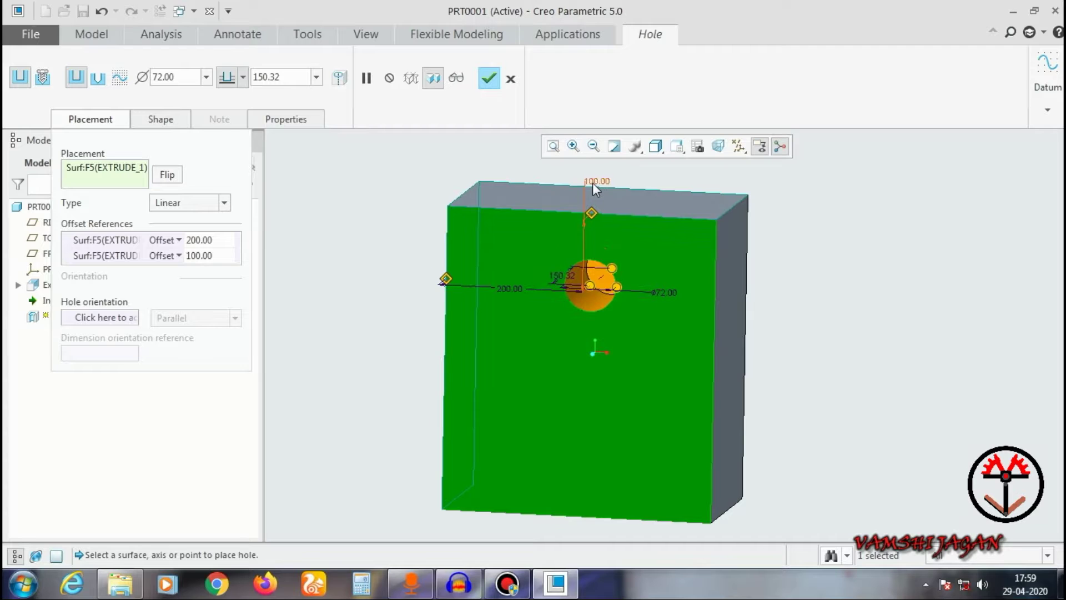
pyautogui.moveTo(600, 215); pyautogui.dragTo(641, 246, button='middle')
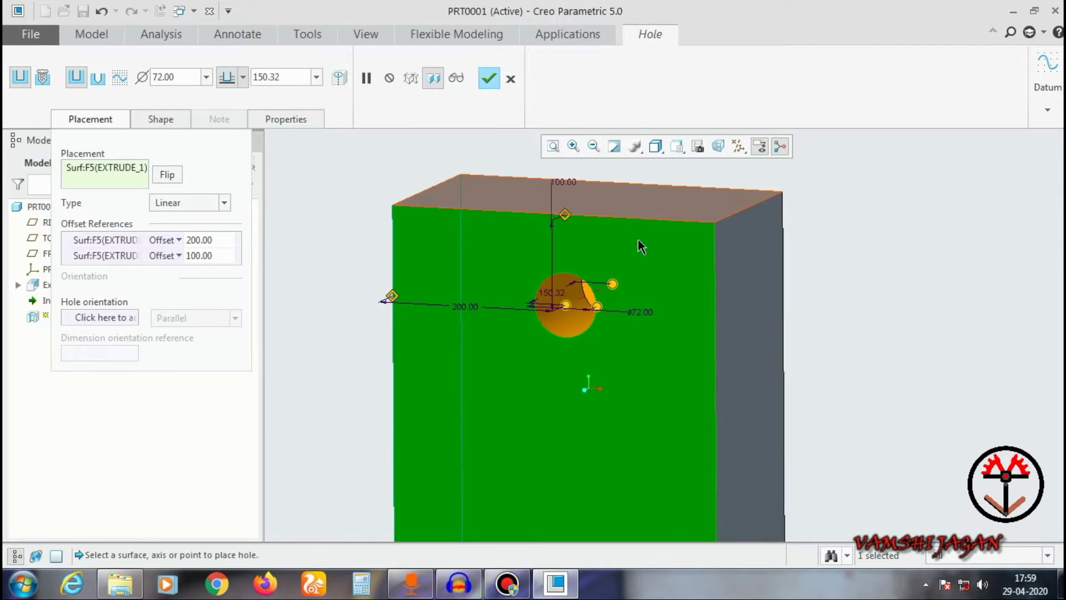
# Try orienting the hole by the block's right side face, and remove that orientation reference.
pyautogui.click(87, 240)
pyautogui.click(89, 257)
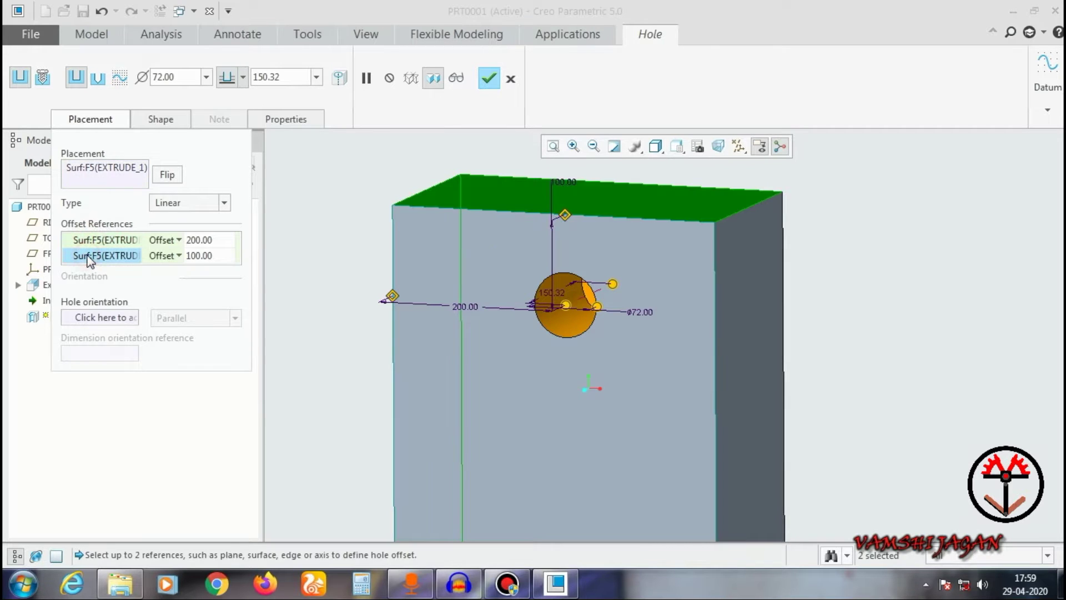
pyautogui.click(122, 318)
pyautogui.scroll(-2, 533, 281)
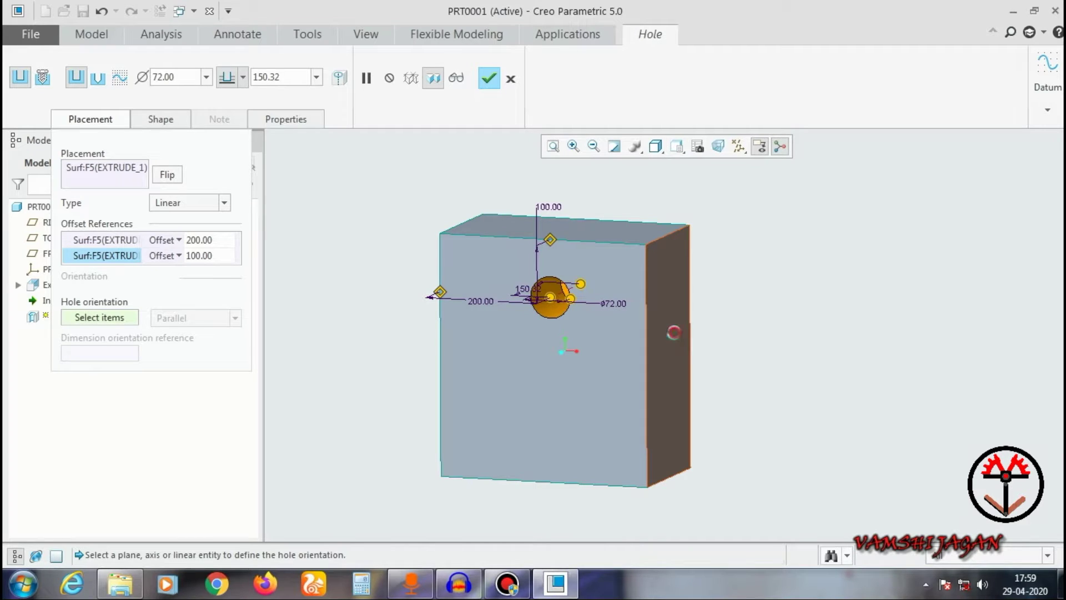
pyautogui.click(675, 332)
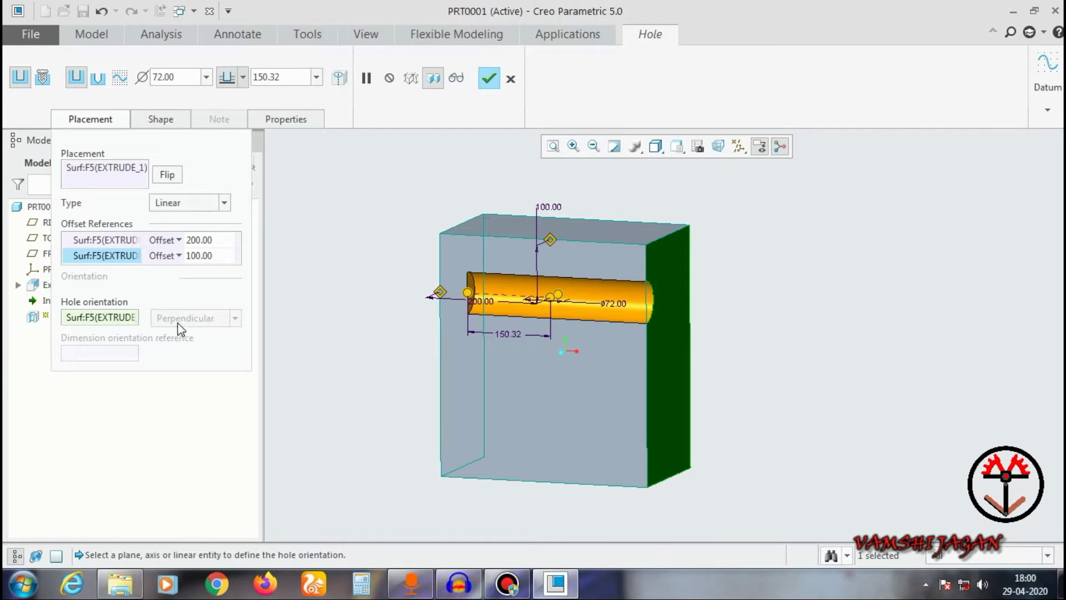
pyautogui.rightClick(97, 317)
pyautogui.click(131, 324)
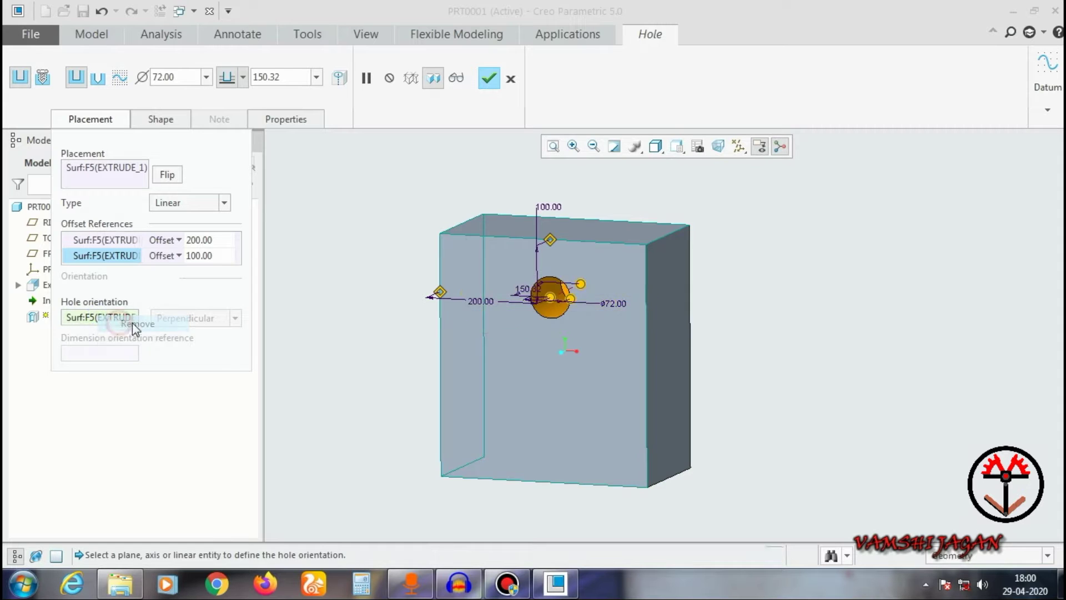
# Try orienting the hole by the block's top face, and remove that orientation reference.
pyautogui.click(611, 229)
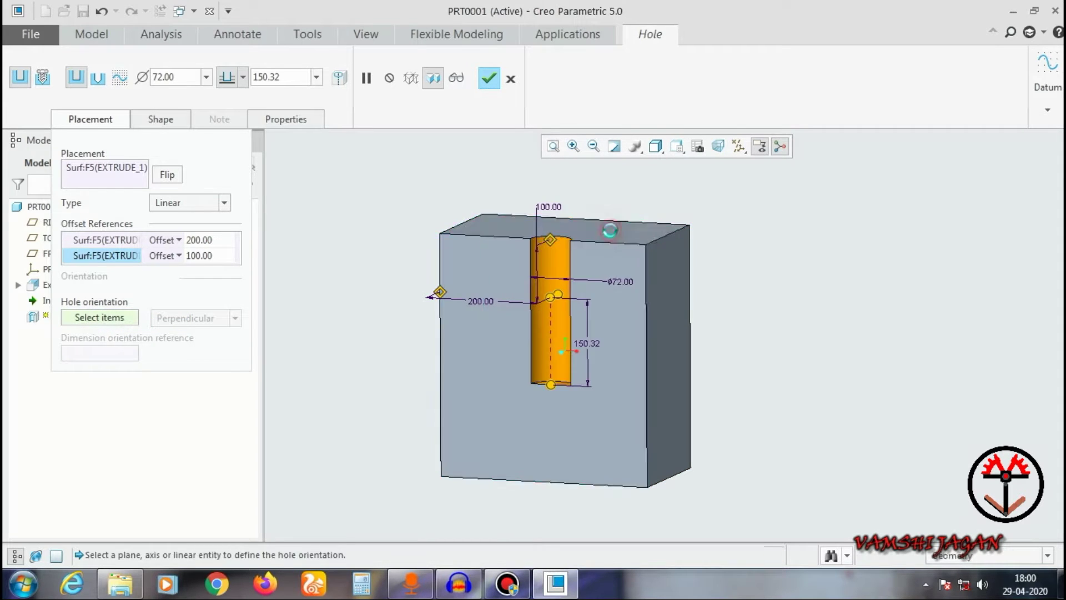
pyautogui.rightClick(97, 317)
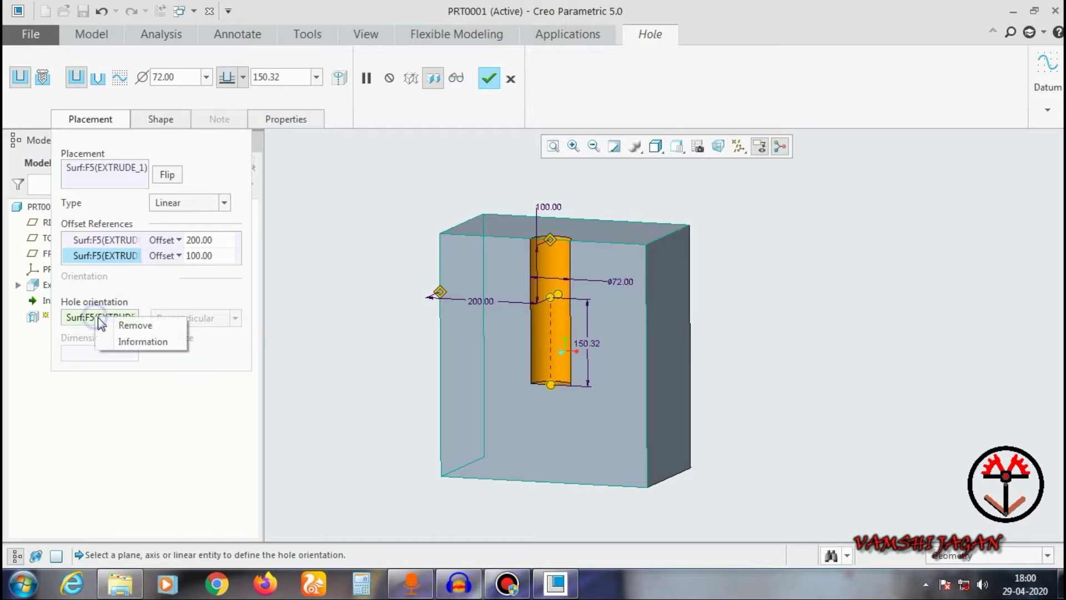
pyautogui.click(125, 325)
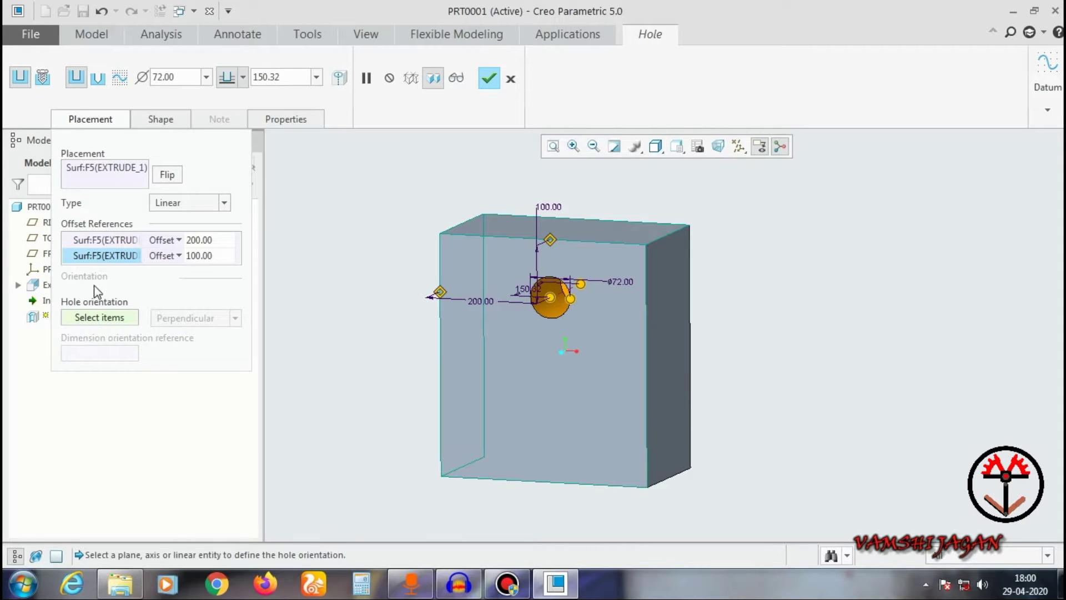
pyautogui.click(96, 240)
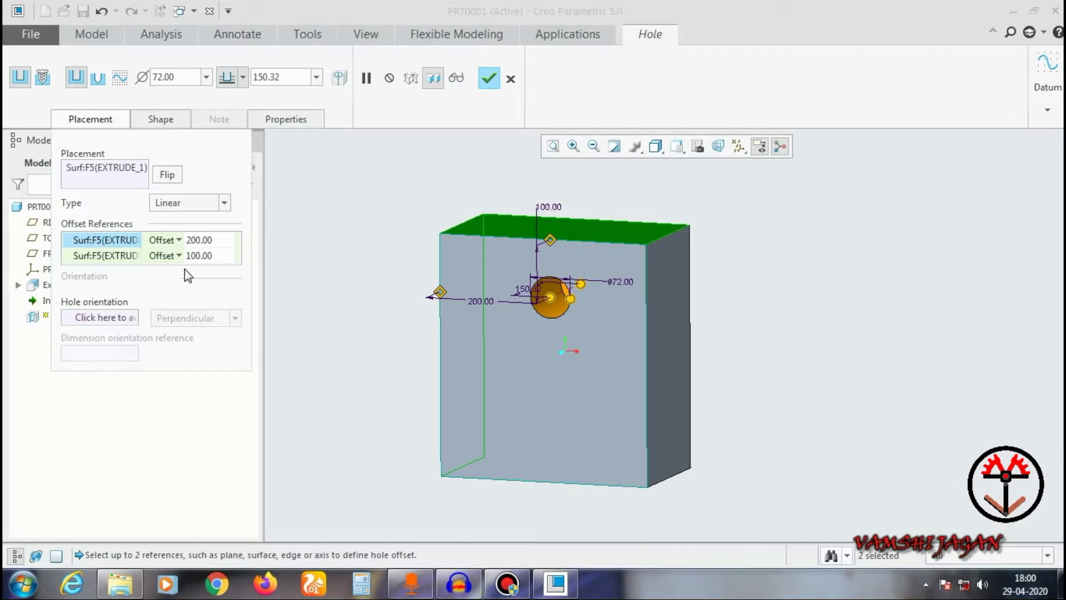
# Review the hole's shape settings and inspect its blind depth from the side of the block.
pyautogui.click(106, 118)
pyautogui.click(161, 118)
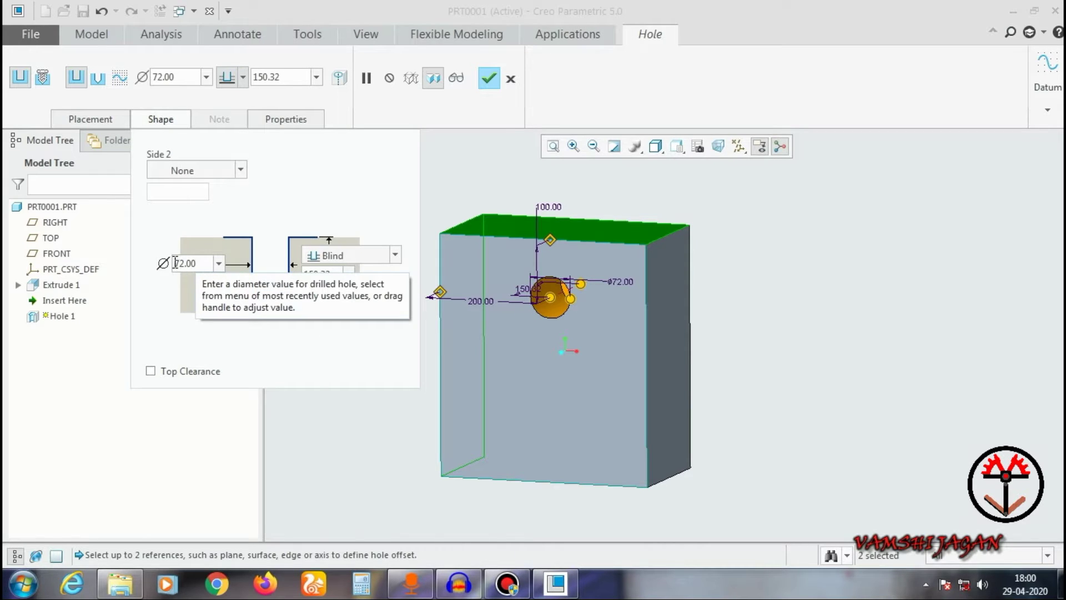
pyautogui.click(331, 273)
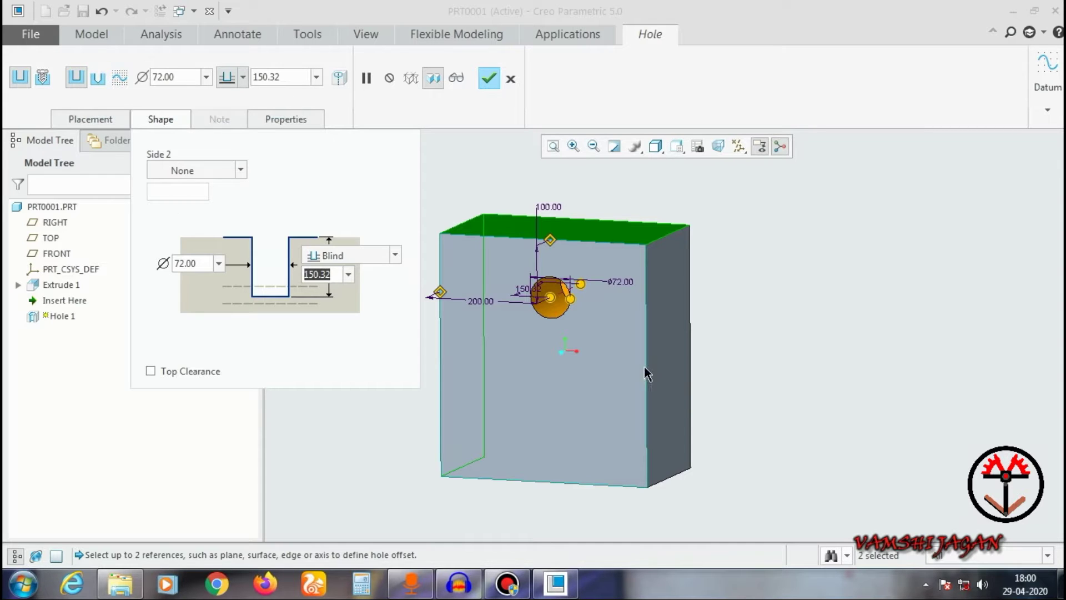
pyautogui.moveTo(648, 369); pyautogui.dragTo(621, 386, button='middle')
pyautogui.scroll(4, 617, 326)
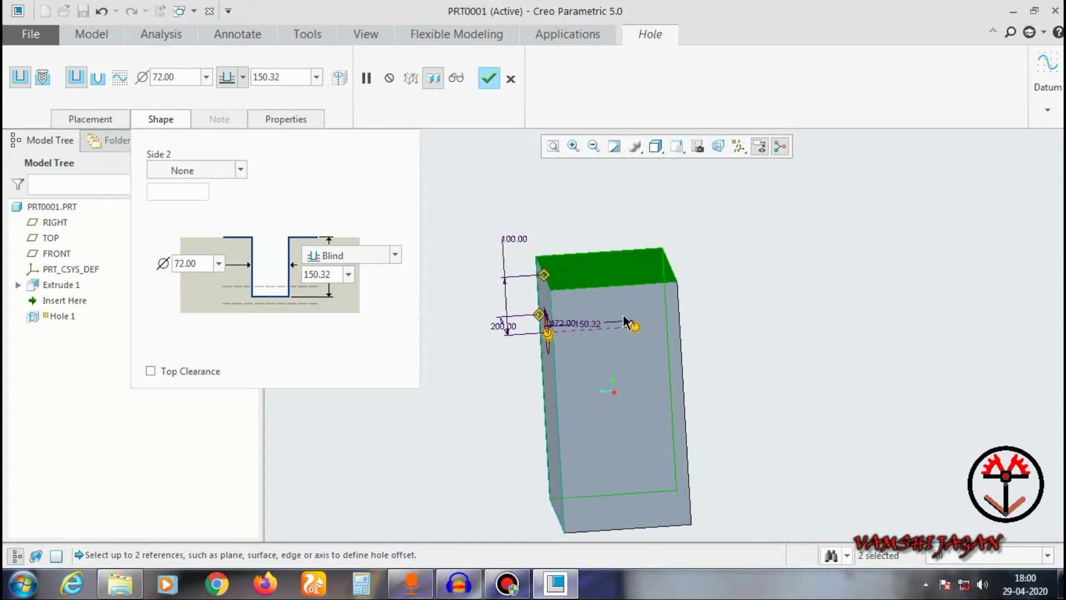
pyautogui.moveTo(617, 327); pyautogui.dragTo(620, 322, button='middle')
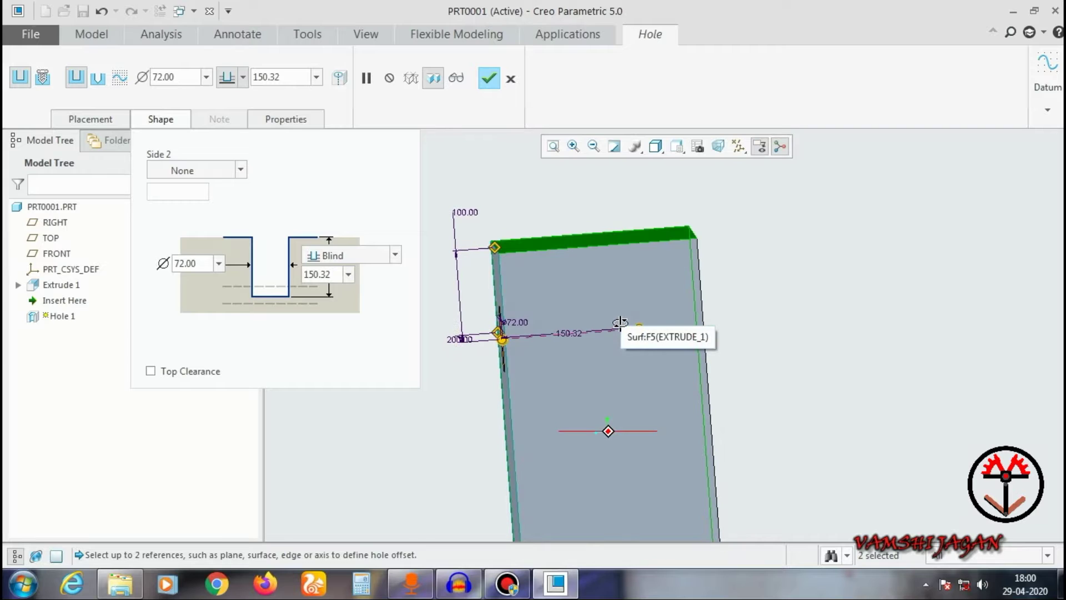
# Show the model in Hidden Line display style and examine the hole's profile inside the block and its placement face.
pyautogui.click(656, 148)
pyautogui.click(660, 218)
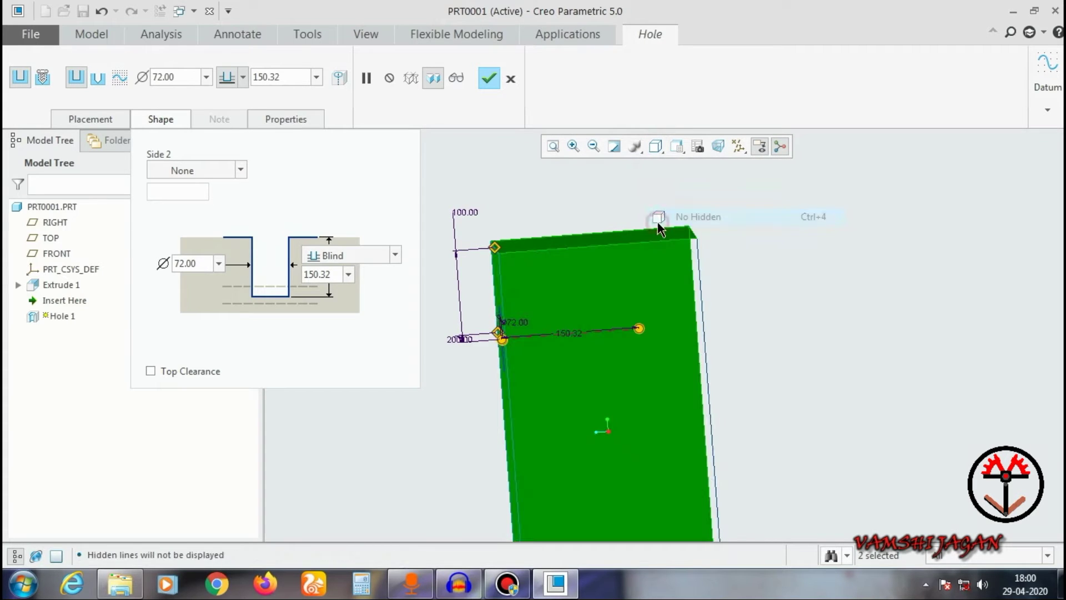
pyautogui.click(661, 153)
pyautogui.click(660, 234)
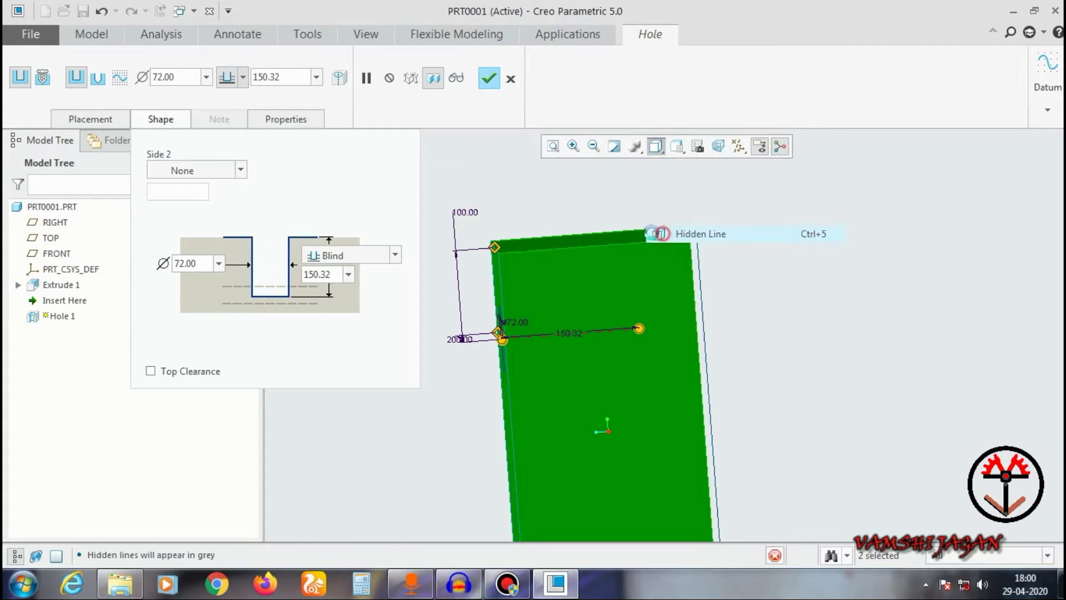
pyautogui.scroll(-4, 623, 345)
pyautogui.moveTo(622, 346); pyautogui.dragTo(626, 381, button='middle')
pyautogui.scroll(3, 654, 347)
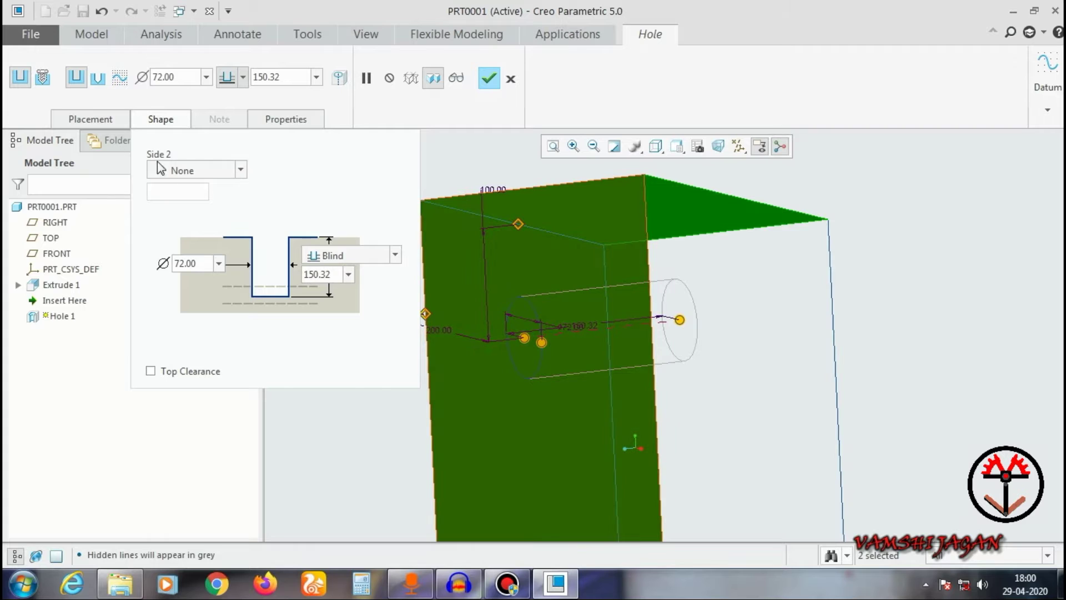
pyautogui.click(90, 121)
pyautogui.click(100, 166)
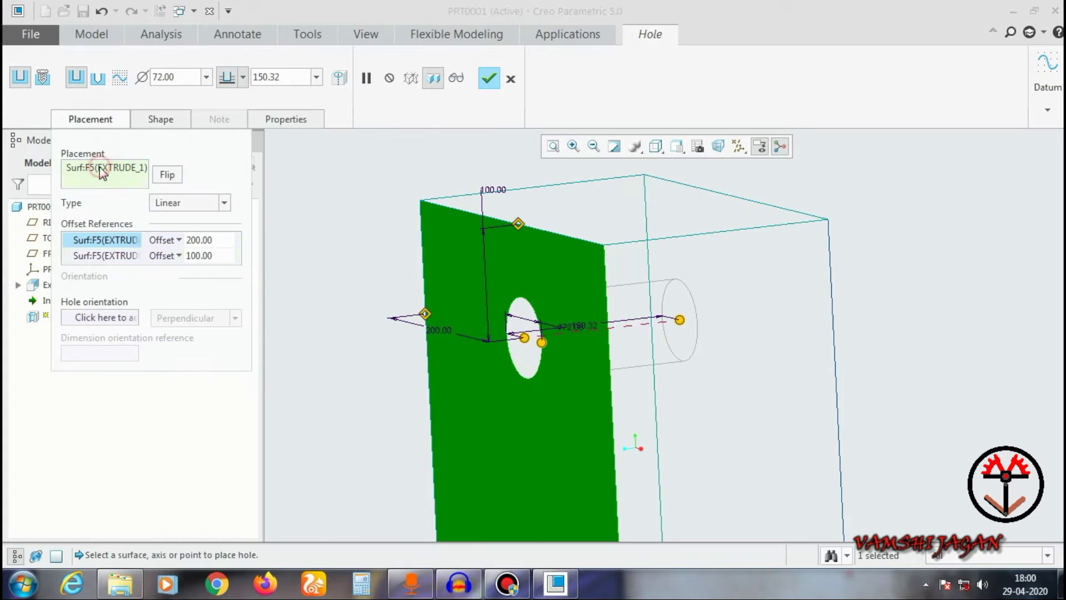
pyautogui.moveTo(696, 314); pyautogui.dragTo(676, 313, button='middle')
# Change the hole to a standard drill profile and set its blind shoulder depth to 150 mm.
pyautogui.click(174, 121)
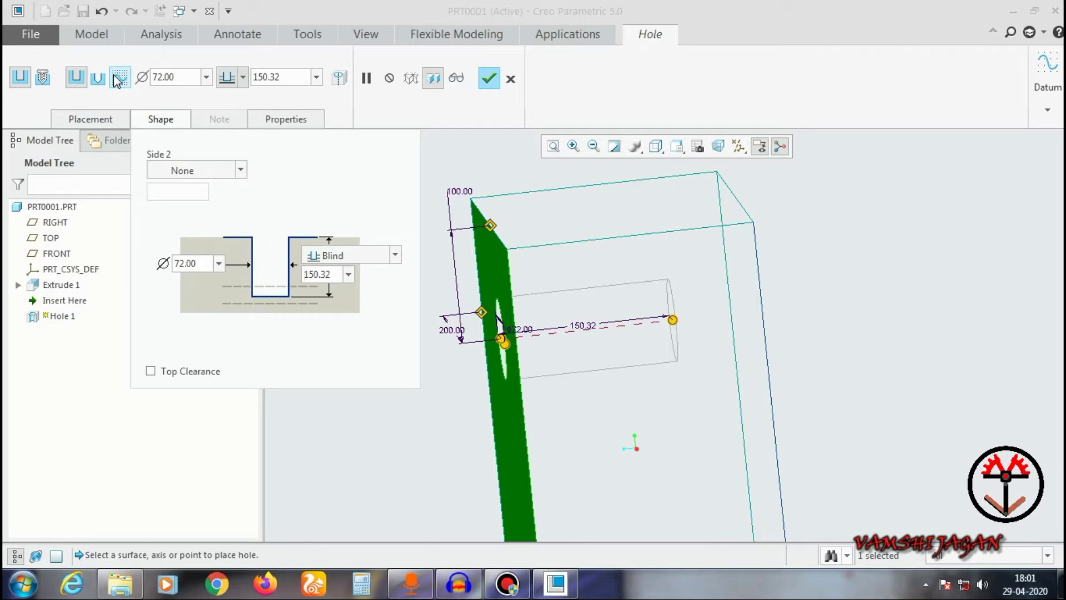
pyautogui.click(97, 79)
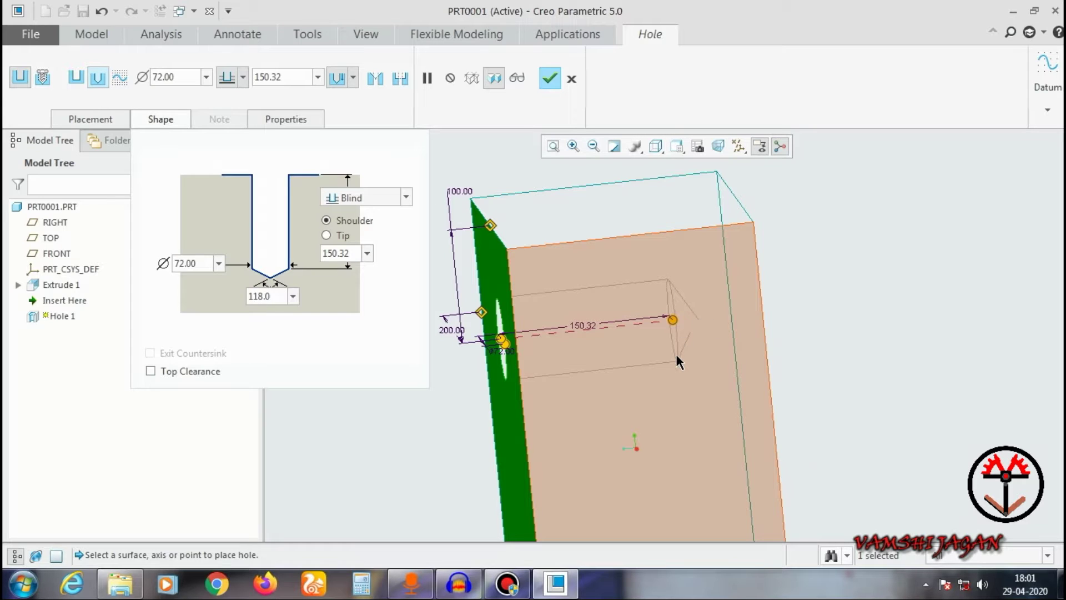
pyautogui.doubleClick(281, 296)
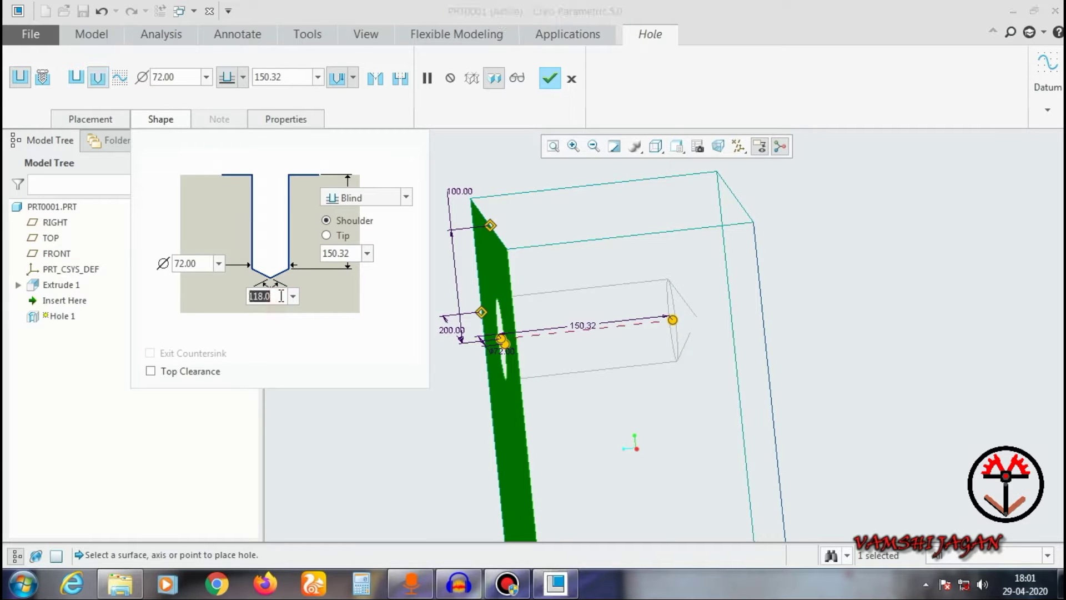
pyautogui.doubleClick(354, 253)
pyautogui.write('150')
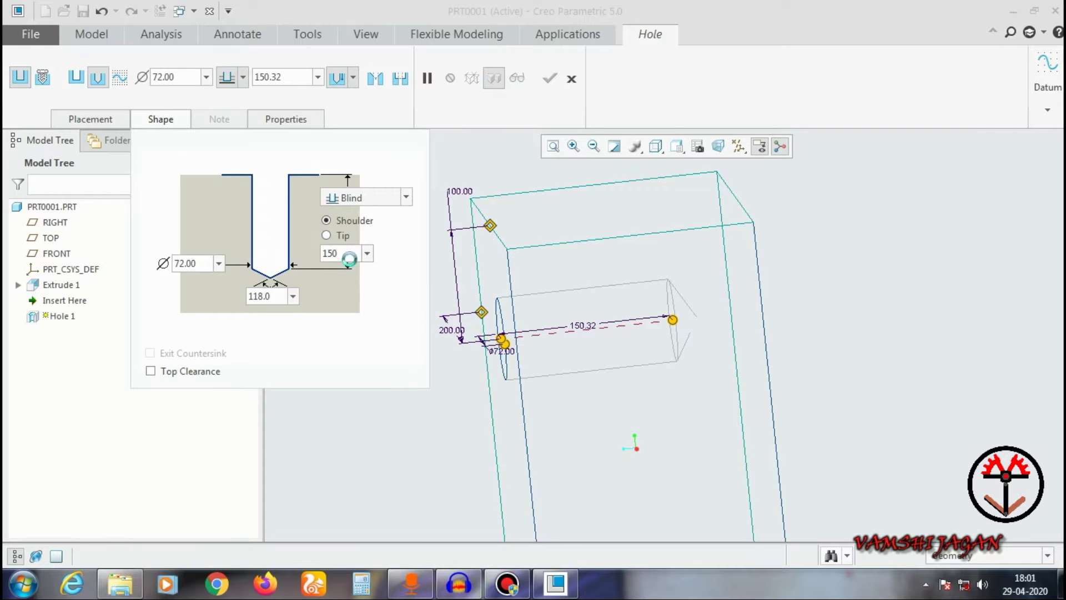
pyautogui.press('Return')
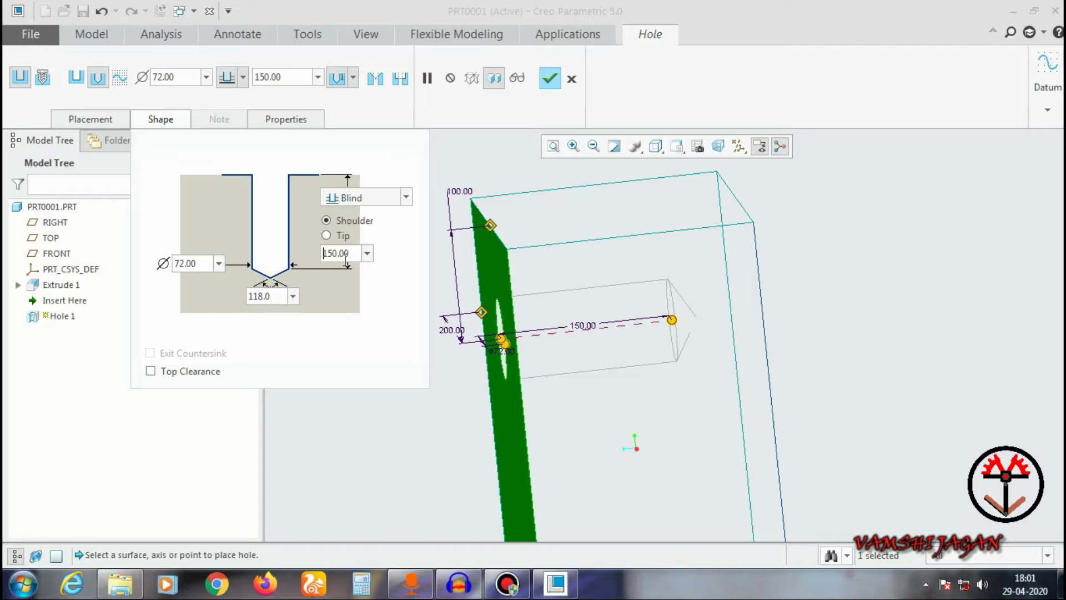
# Try measuring the drill depth to the tip, and switch it back to shoulder depth.
pyautogui.click(353, 78)
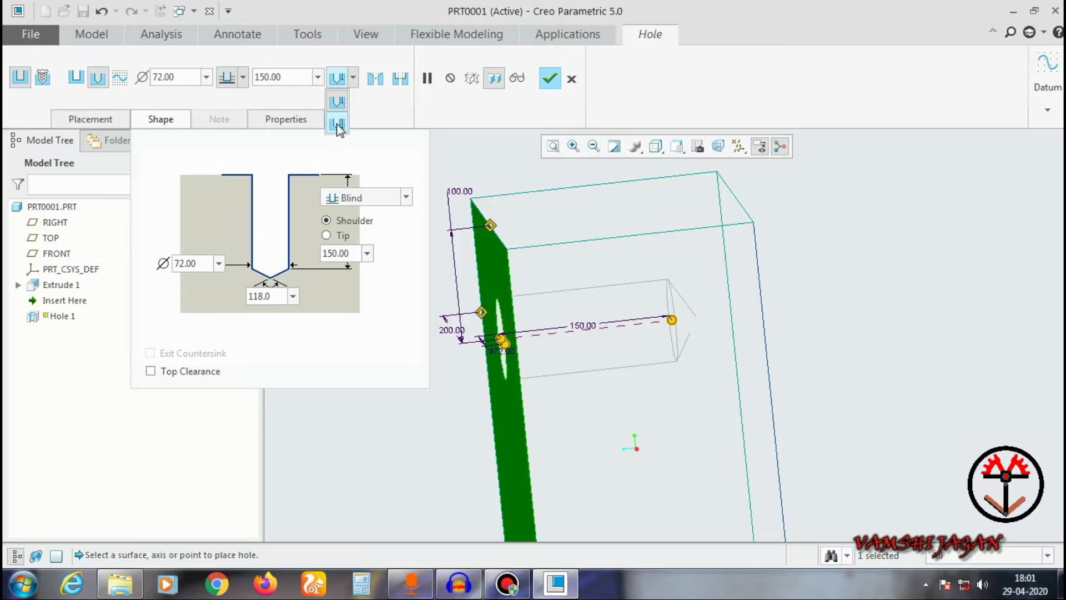
pyautogui.click(337, 124)
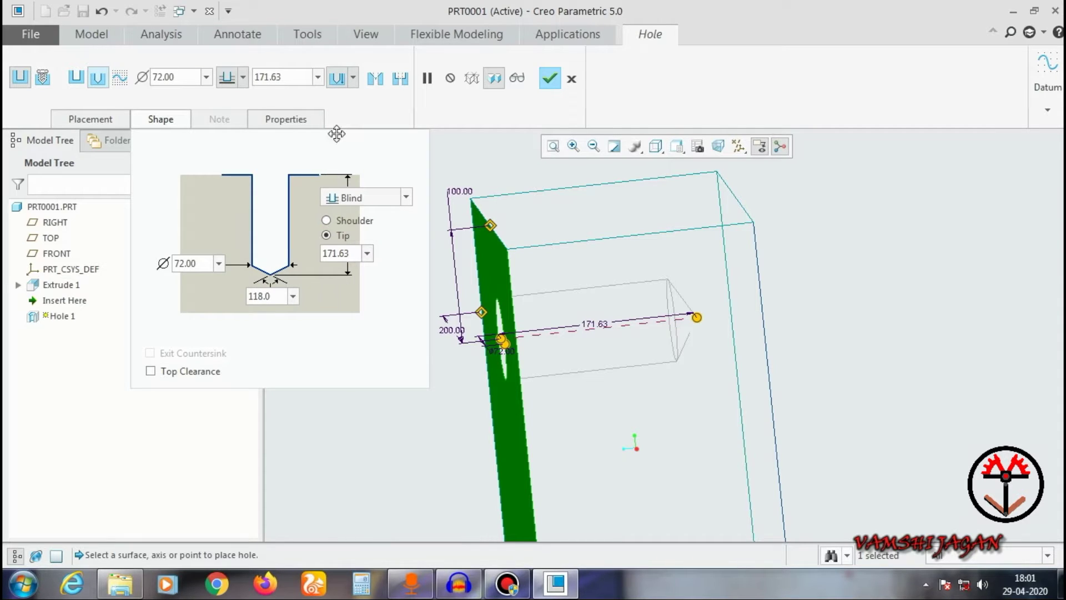
pyautogui.click(350, 82)
pyautogui.click(338, 102)
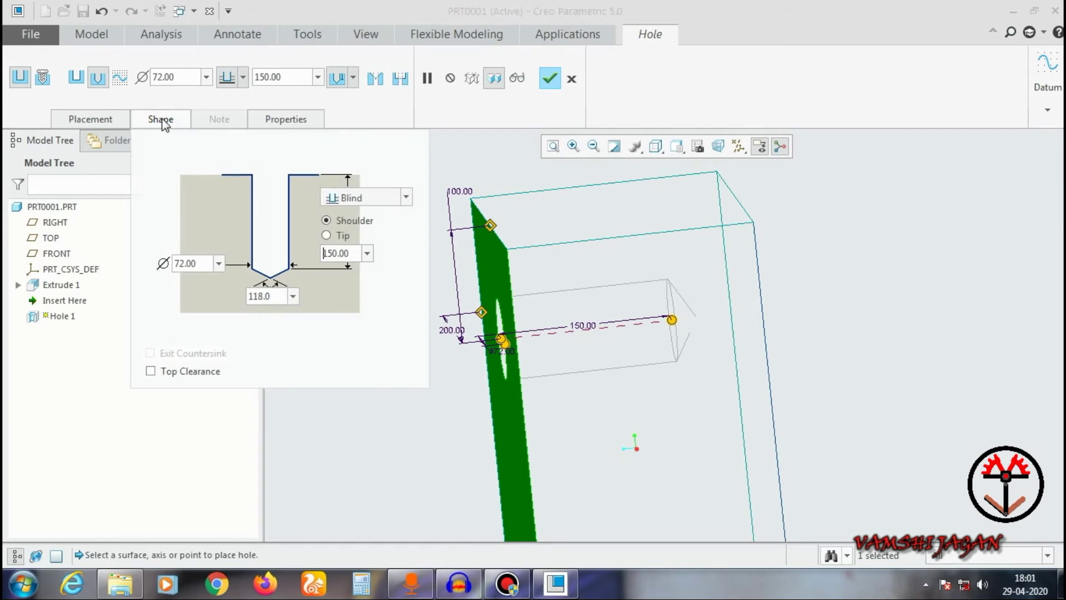
pyautogui.click(164, 122)
pyautogui.click(162, 119)
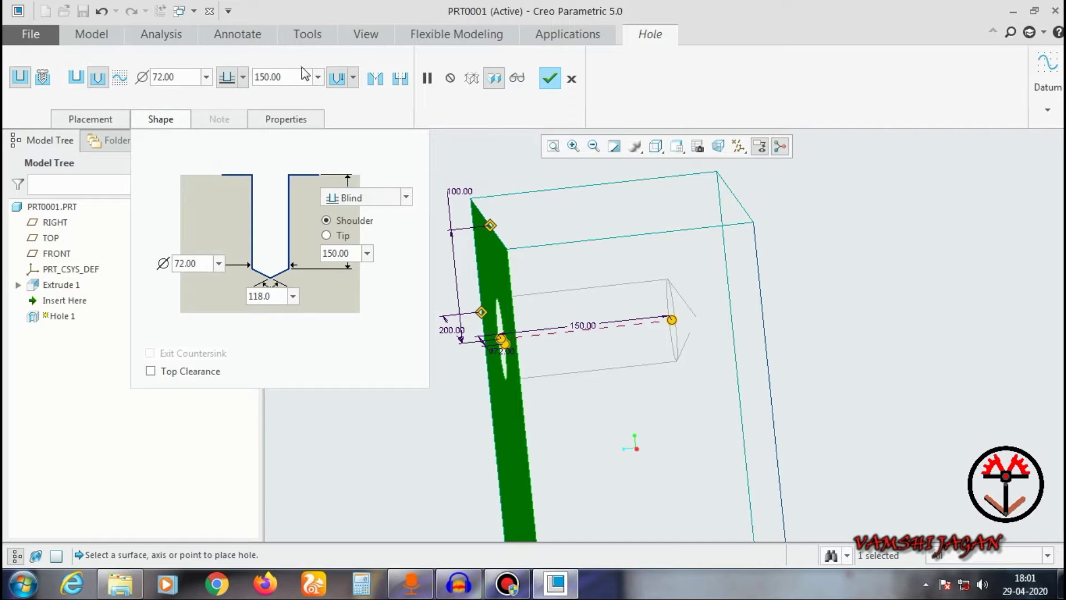
# Add a countersink to the hole and display the model as shaded with edges.
pyautogui.click(381, 78)
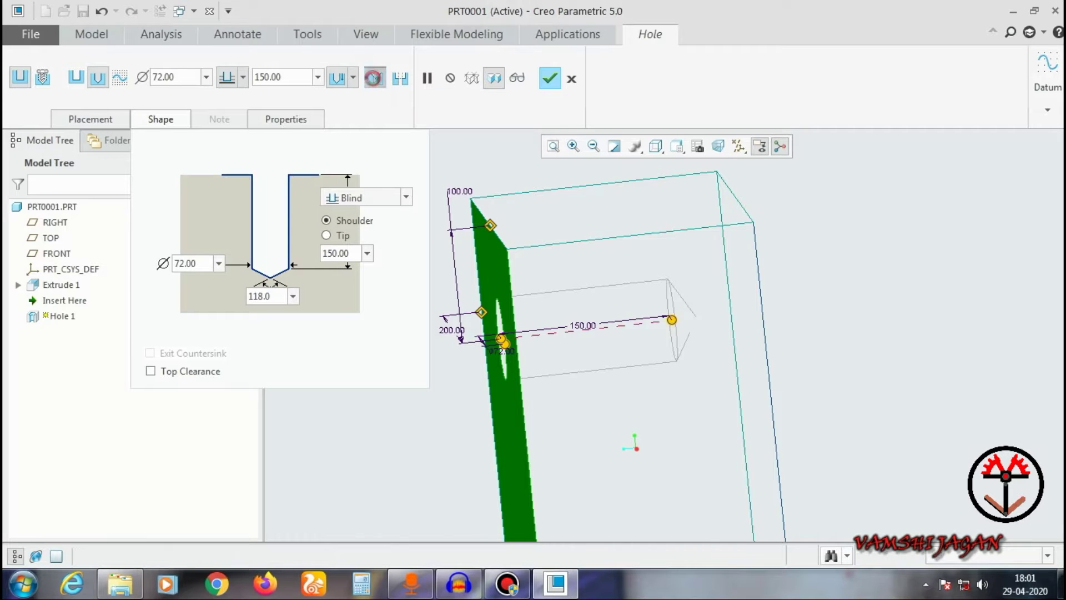
pyautogui.moveTo(525, 232); pyautogui.dragTo(563, 320, button='middle')
pyautogui.scroll(-3, 564, 319)
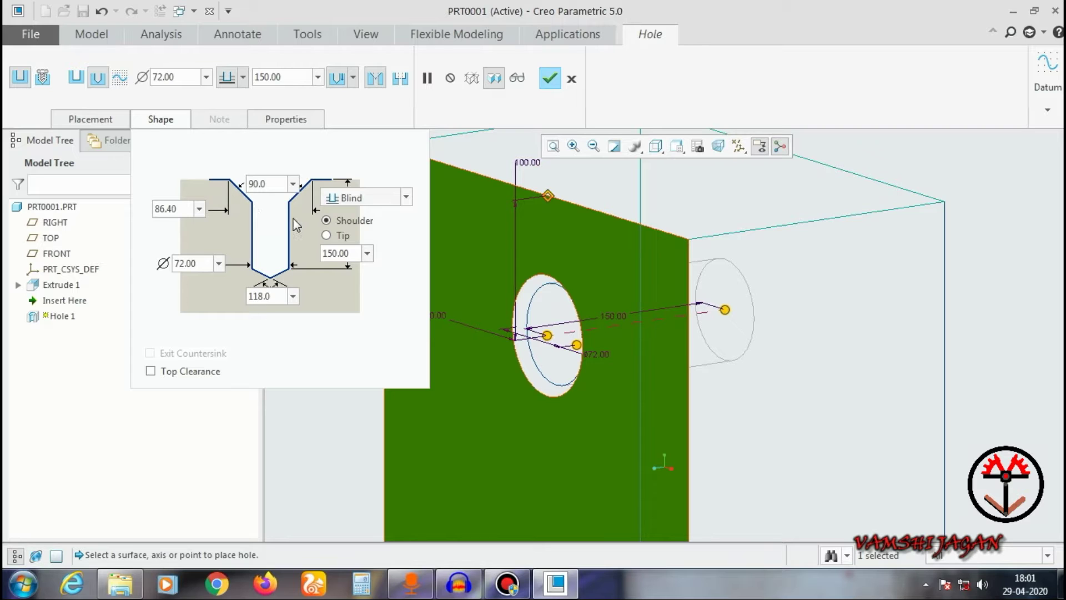
pyautogui.click(656, 146)
pyautogui.click(661, 184)
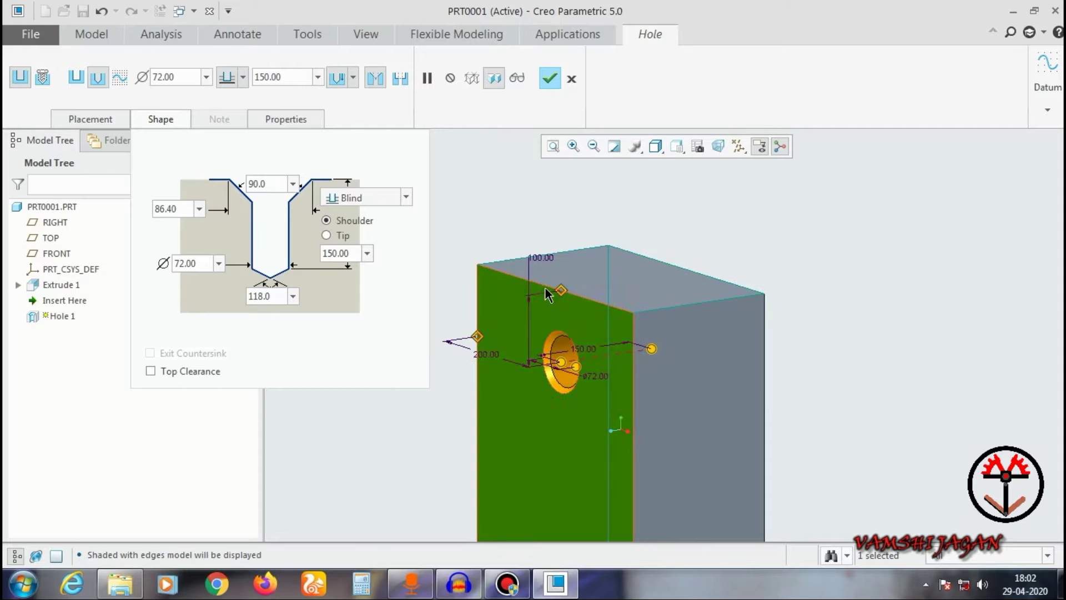
# Set the countersink diameter of the hole to 100 mm.
pyautogui.doubleClick(180, 208)
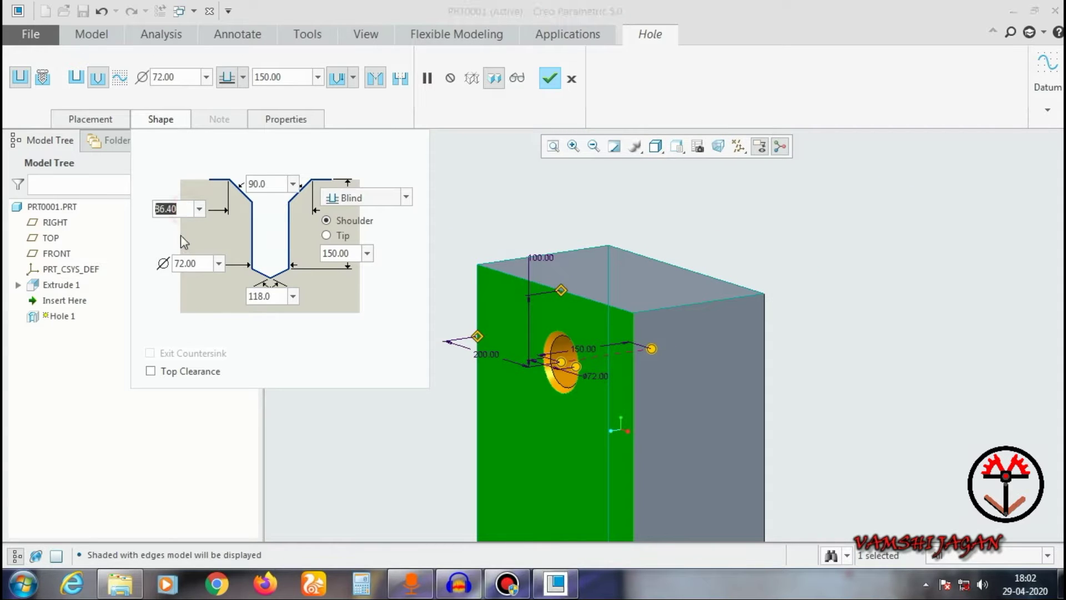
pyautogui.write('1')
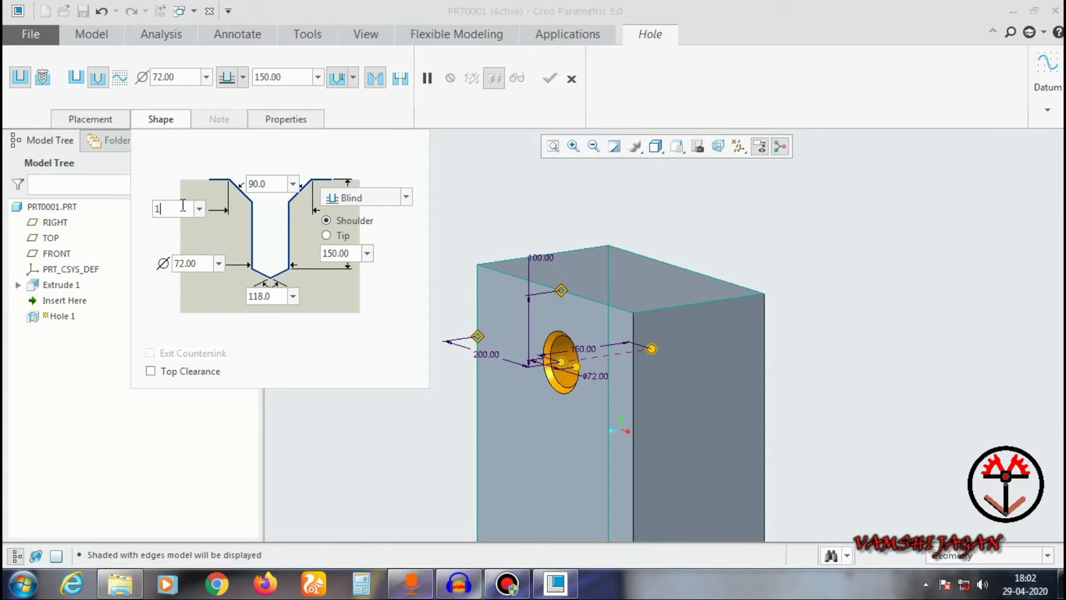
pyautogui.write('00')
pyautogui.press('Return')
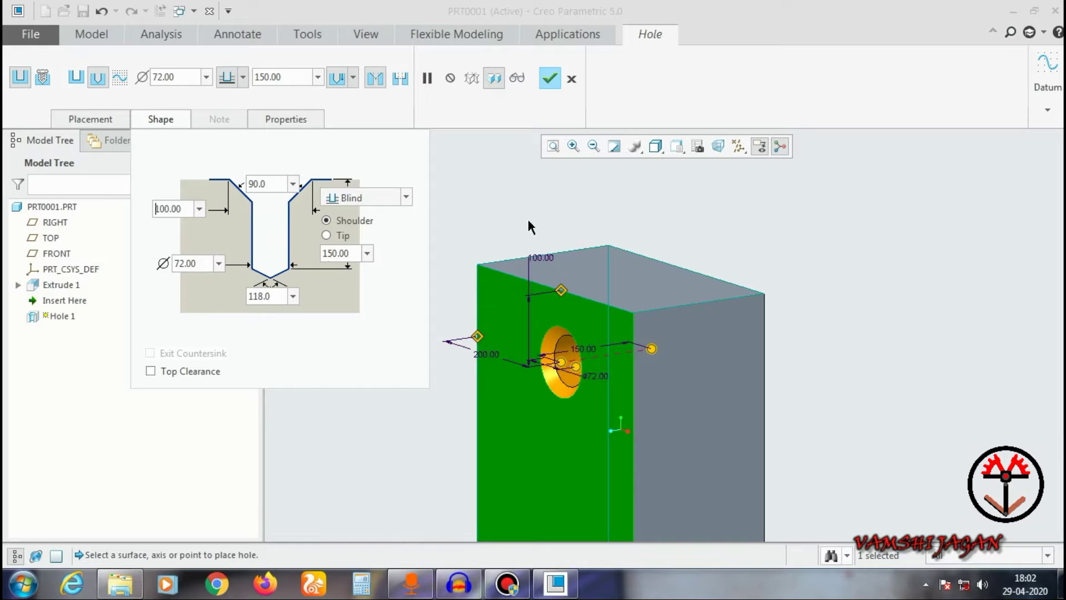
pyautogui.click(511, 220)
pyautogui.scroll(2, 555, 350)
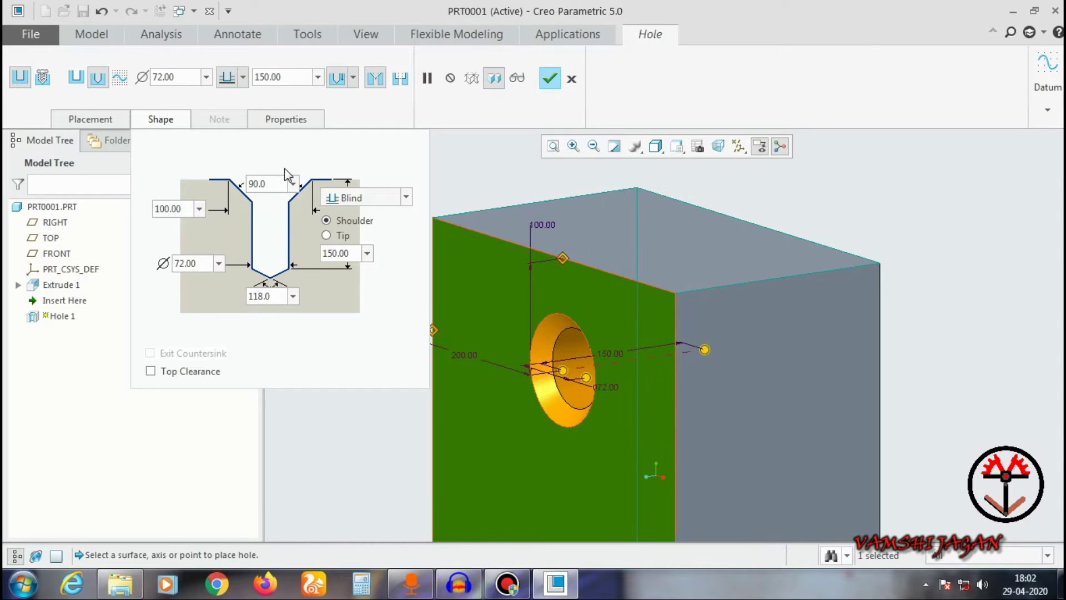
# Try a countersink angle of 70 degrees, and set it back to 90 degrees.
pyautogui.click(282, 186)
pyautogui.write('70')
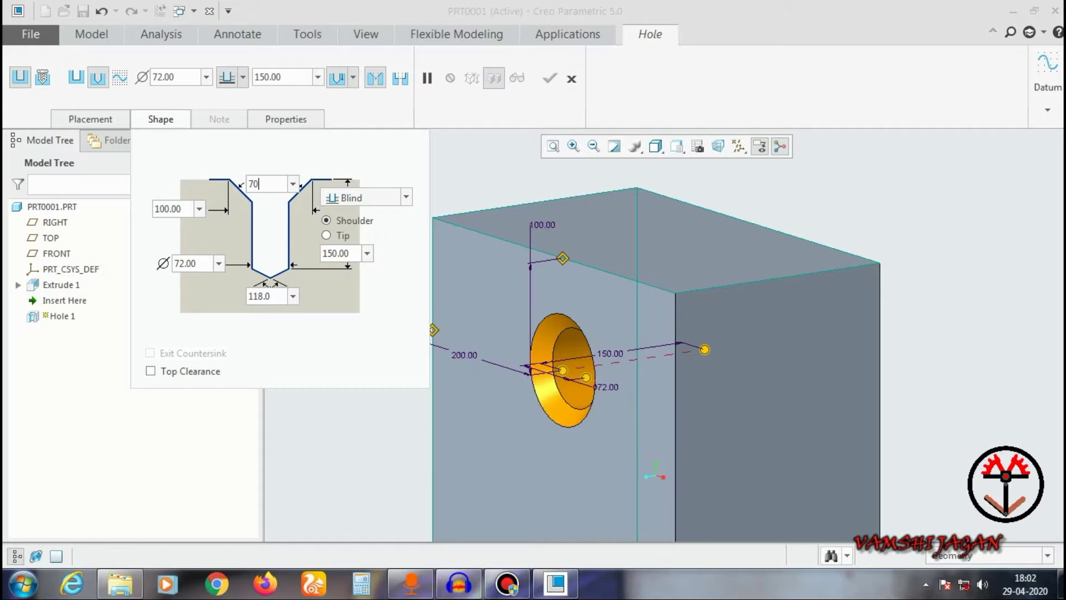
pyautogui.press('Return')
pyautogui.write('9')
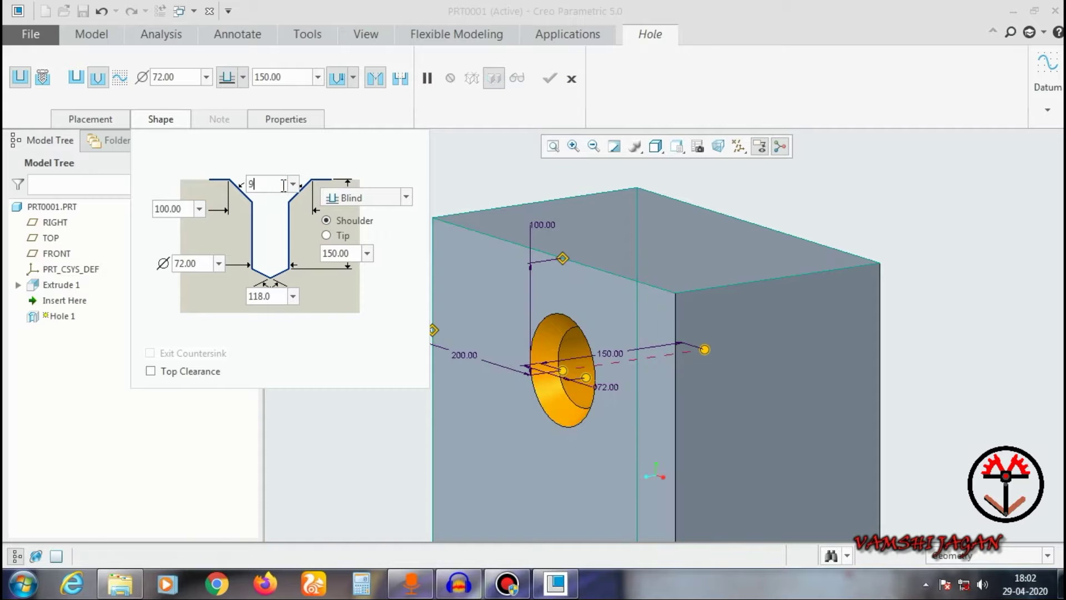
pyautogui.write('0')
pyautogui.press('Return')
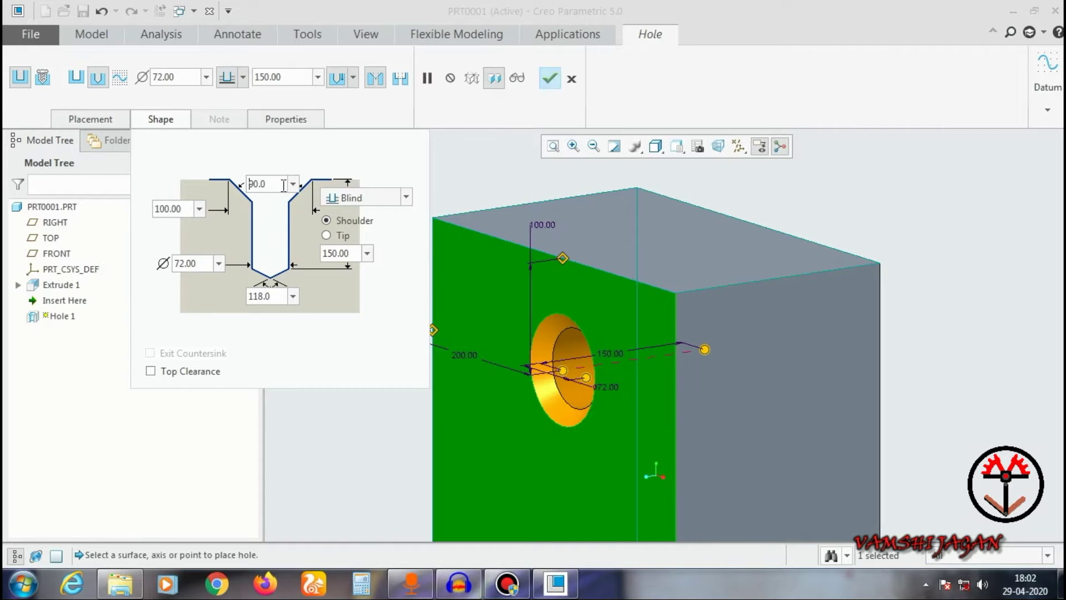
# Remove the countersink from the hole and add a counterbore instead.
pyautogui.click(470, 170)
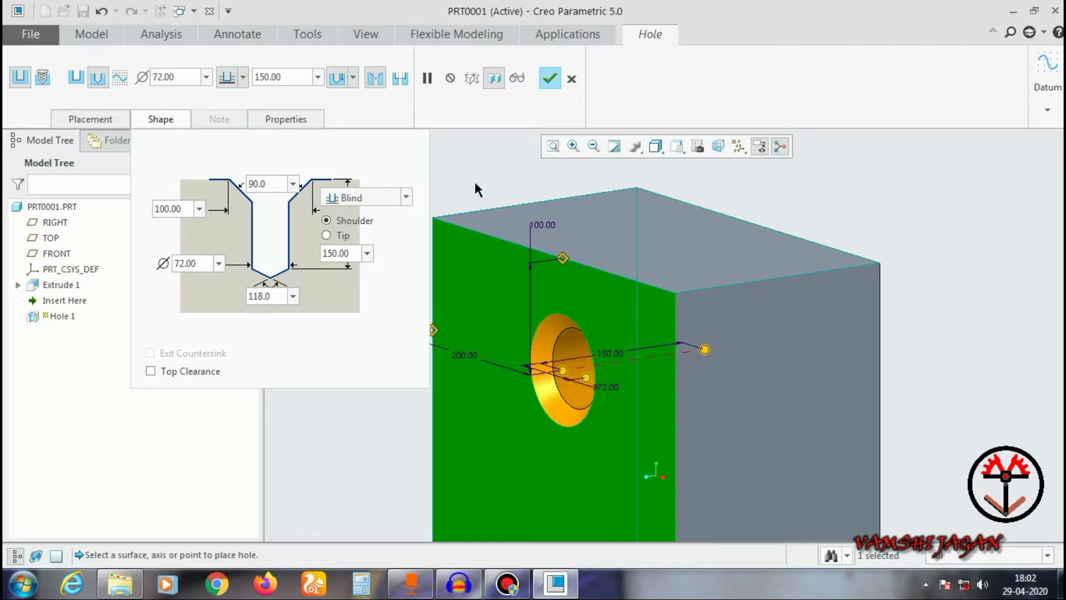
pyautogui.click(476, 183)
pyautogui.click(374, 80)
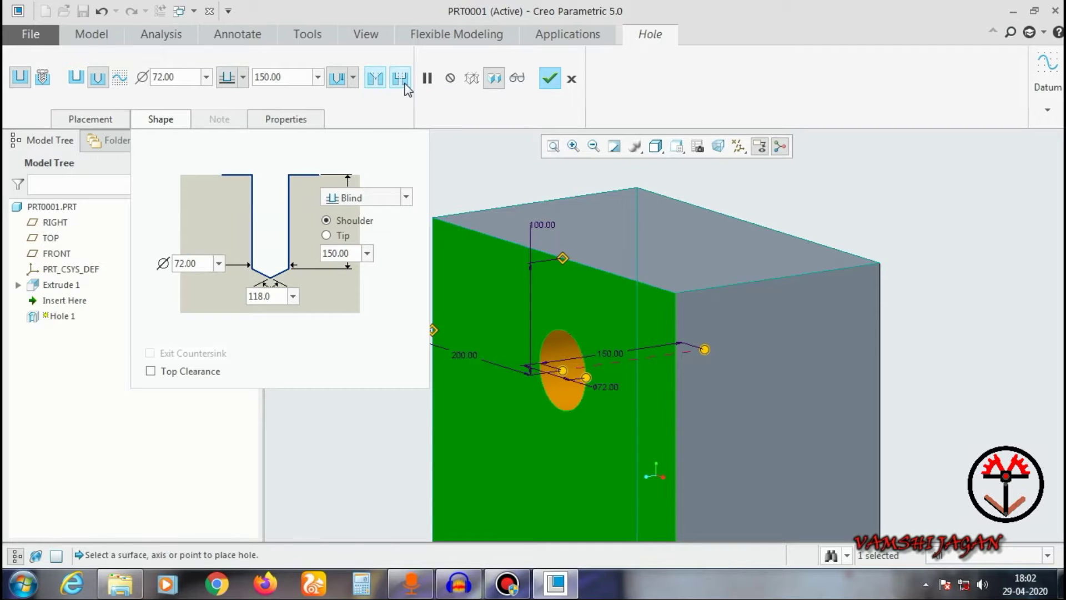
pyautogui.click(405, 83)
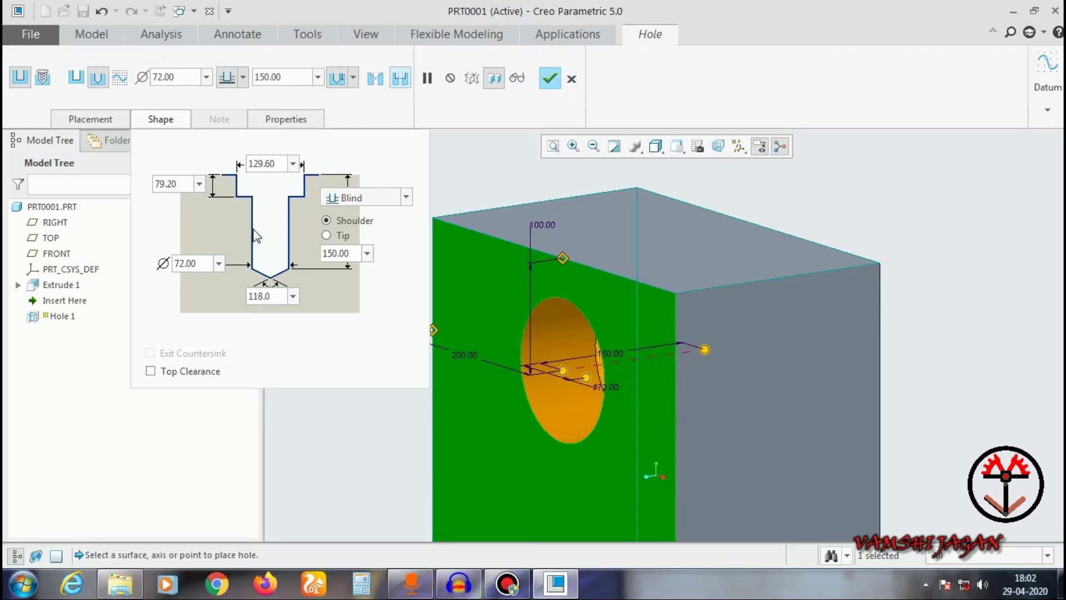
# Set the counterbore depth to 70 and its diameter to 120.
pyautogui.doubleClick(184, 184)
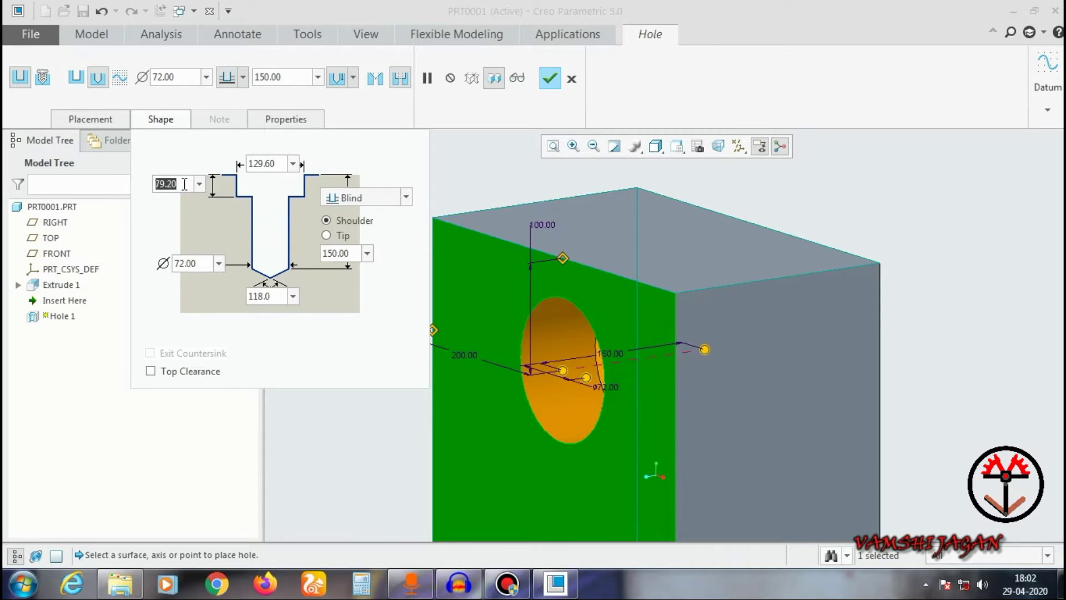
pyautogui.write('70')
pyautogui.press('Return')
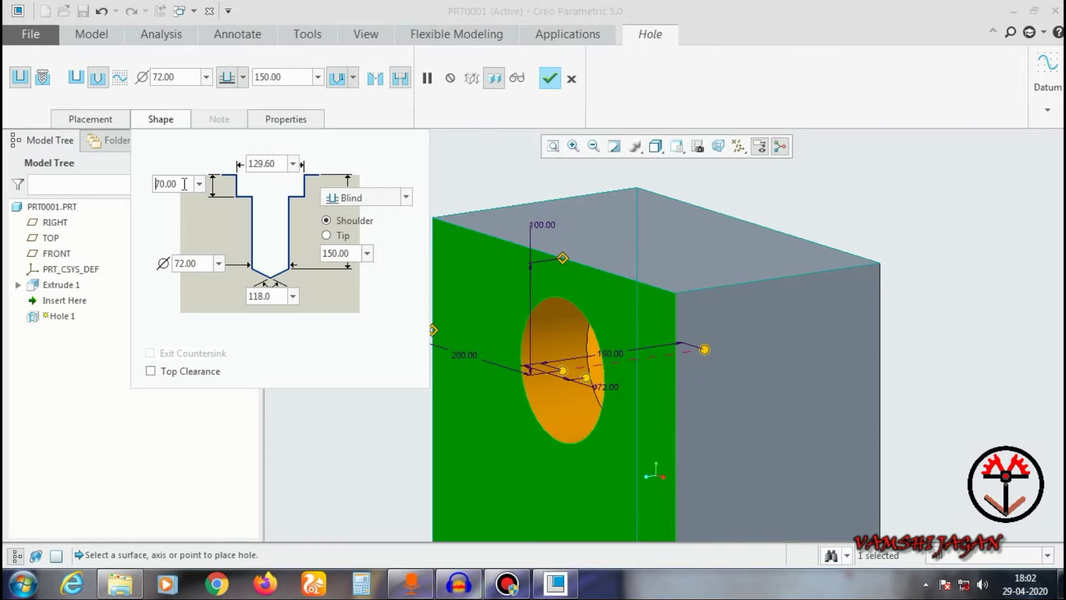
pyautogui.doubleClick(263, 164)
pyautogui.write('120')
pyautogui.press('Return')
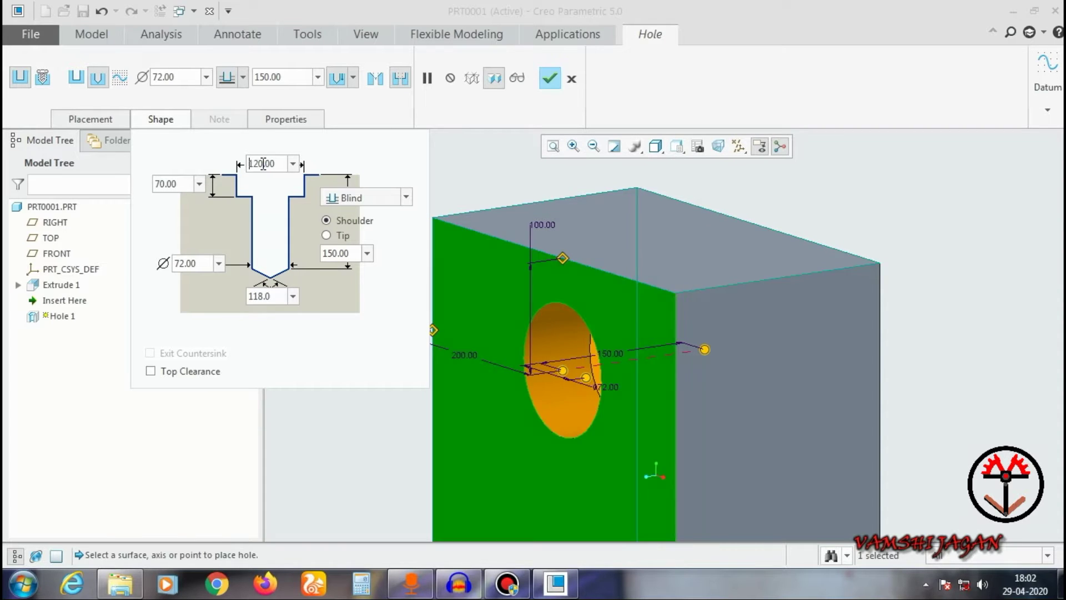
# Combine a countersink with the hole's counterbore and inspect the dimensions of the combined profile.
pyautogui.moveTo(611, 358); pyautogui.dragTo(650, 372, button='middle')
pyautogui.click(480, 172)
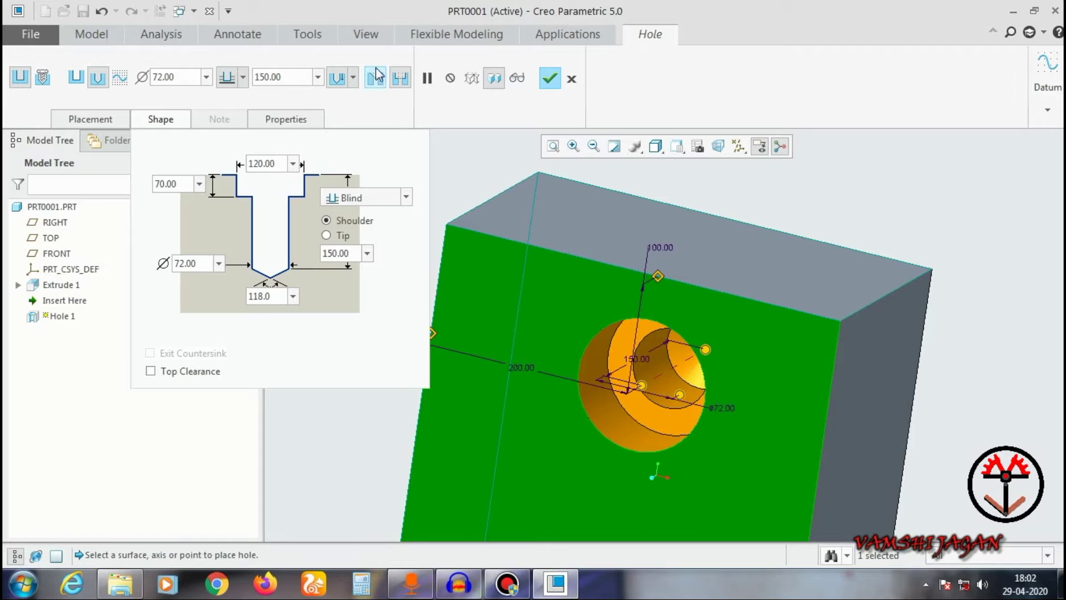
pyautogui.click(401, 81)
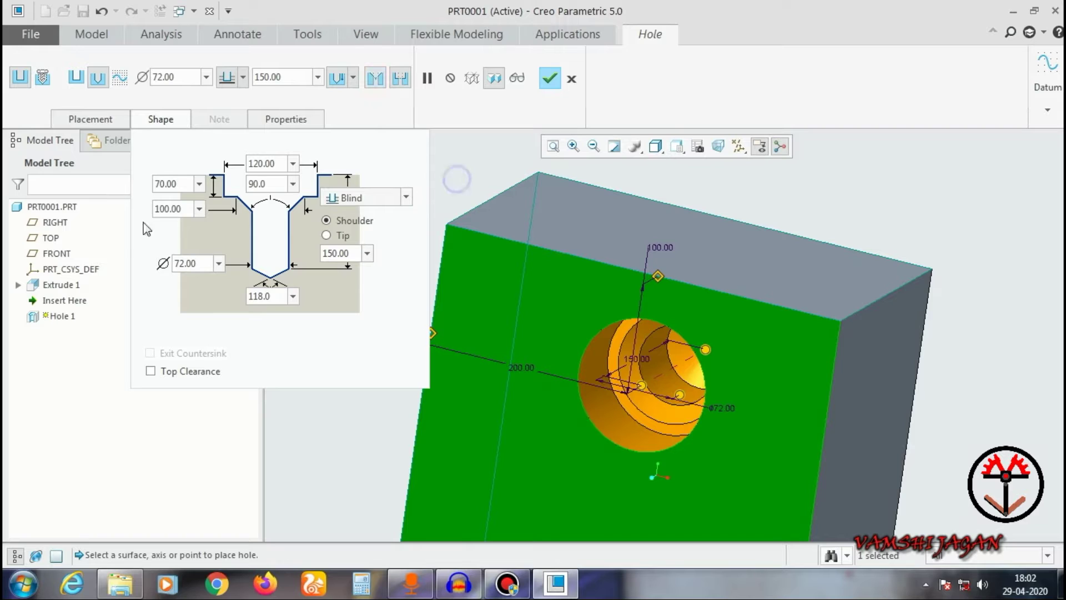
pyautogui.doubleClick(174, 208)
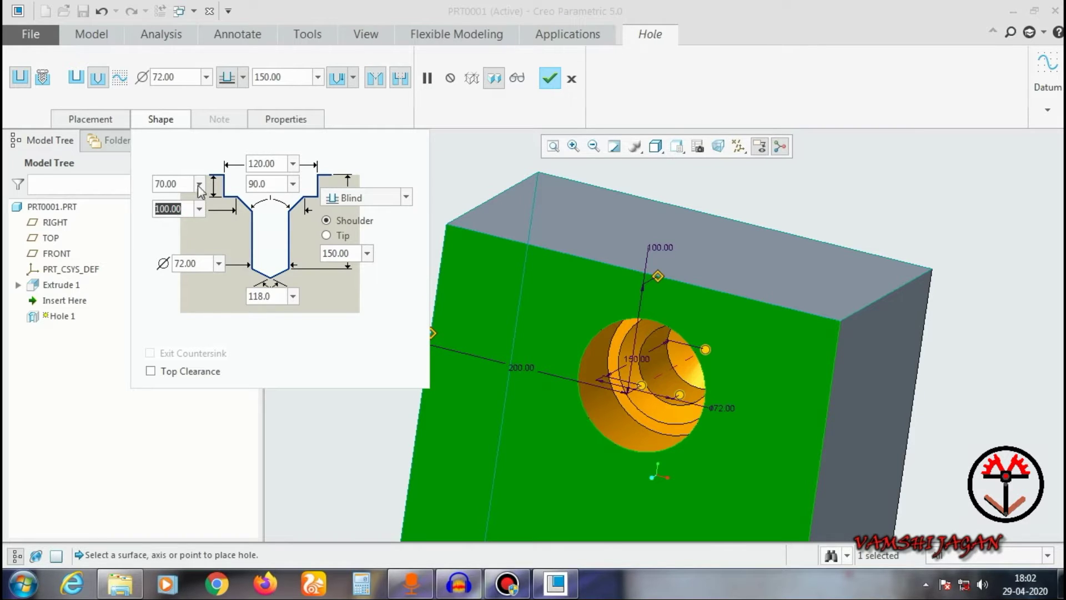
pyautogui.doubleClick(182, 183)
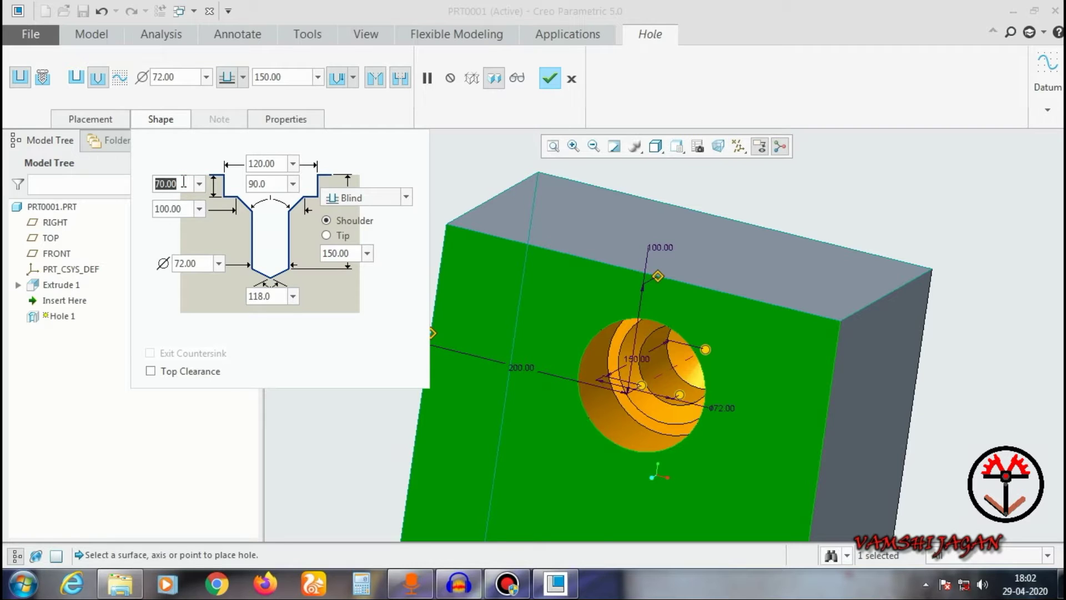
pyautogui.doubleClick(280, 162)
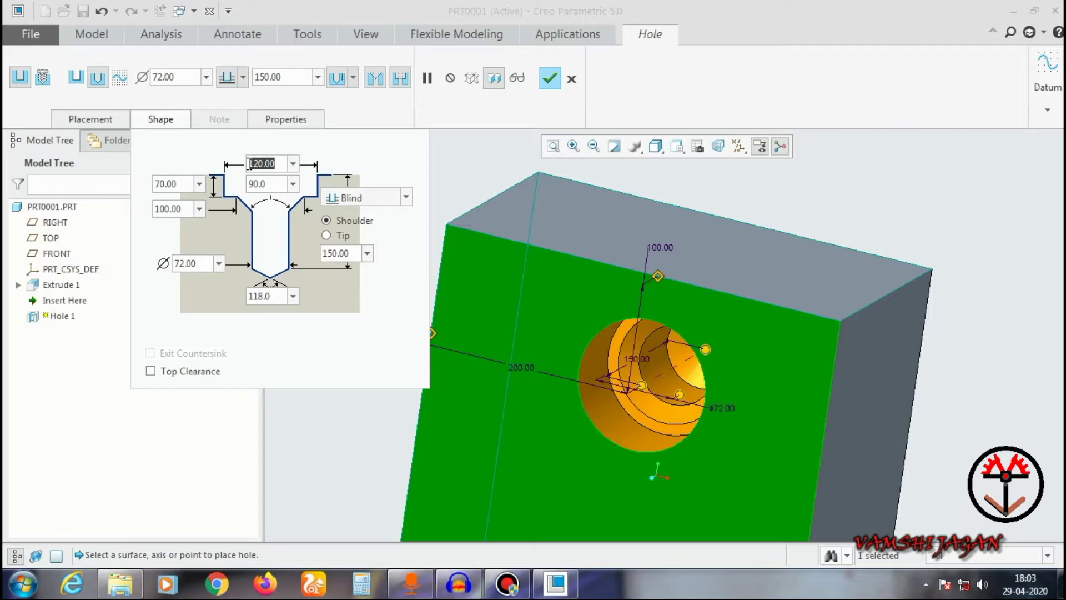
pyautogui.click(452, 185)
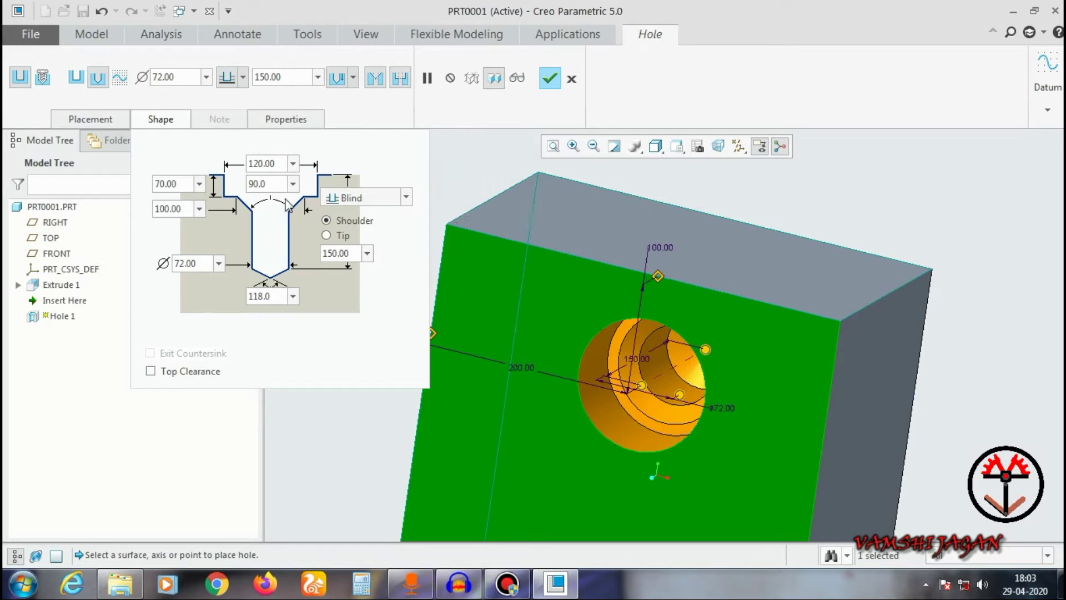
# Remove both the counterbore and the countersink from the drilled hole.
pyautogui.click(408, 87)
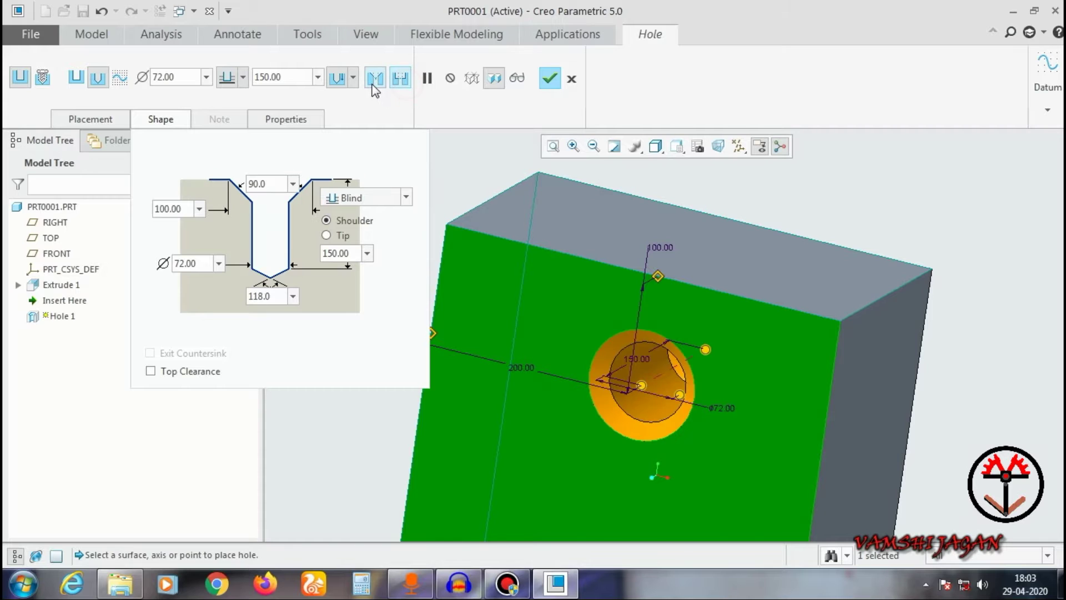
pyautogui.click(375, 84)
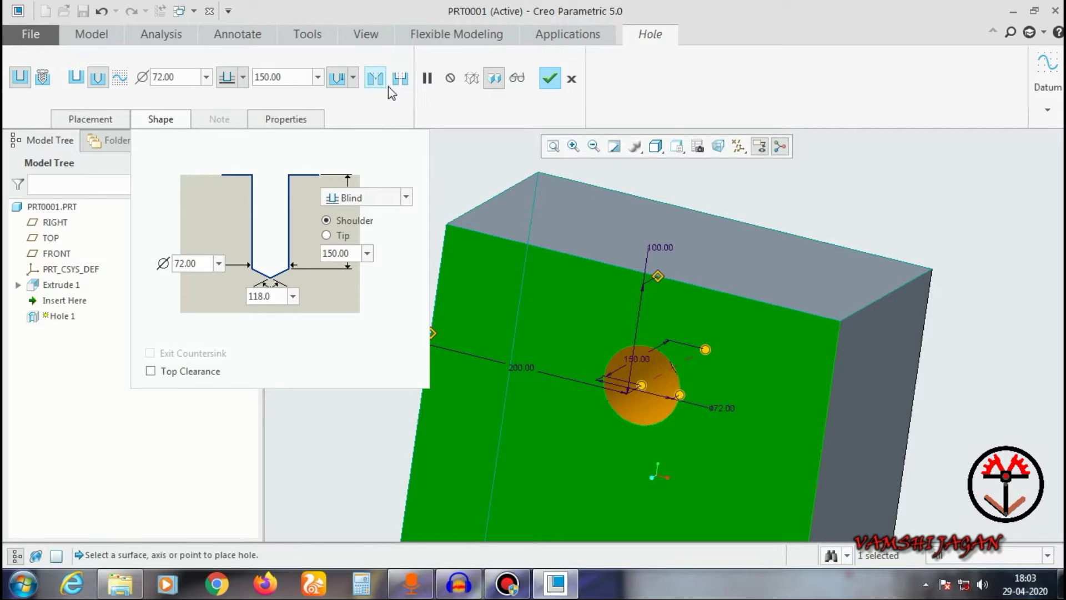
pyautogui.click(459, 157)
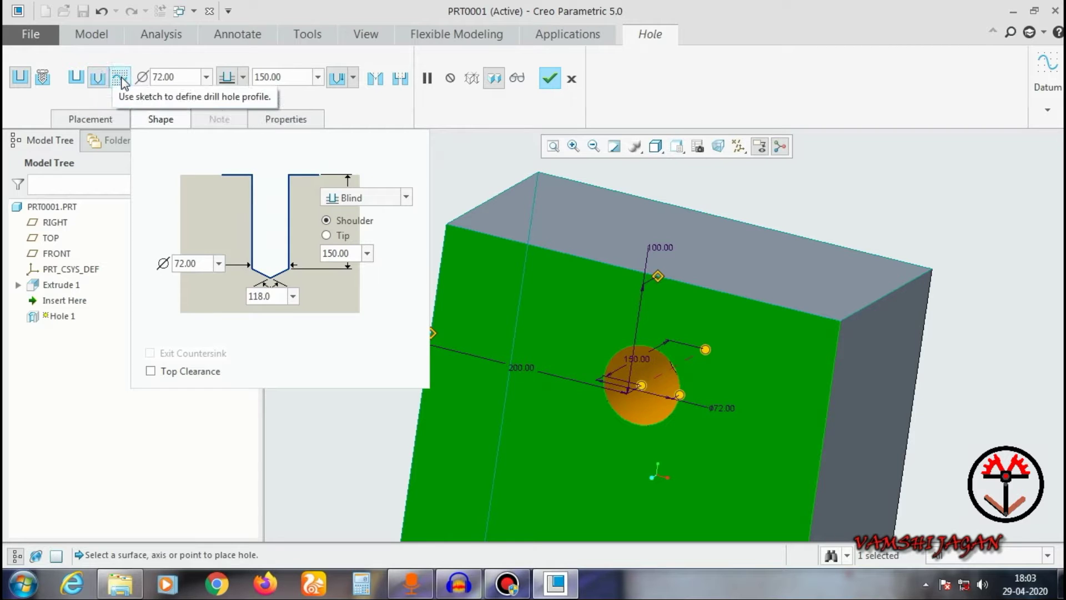
# Switch the hole to a sketch-defined drill profile and check its shape preview.
pyautogui.moveTo(587, 323); pyautogui.dragTo(599, 312, button='middle')
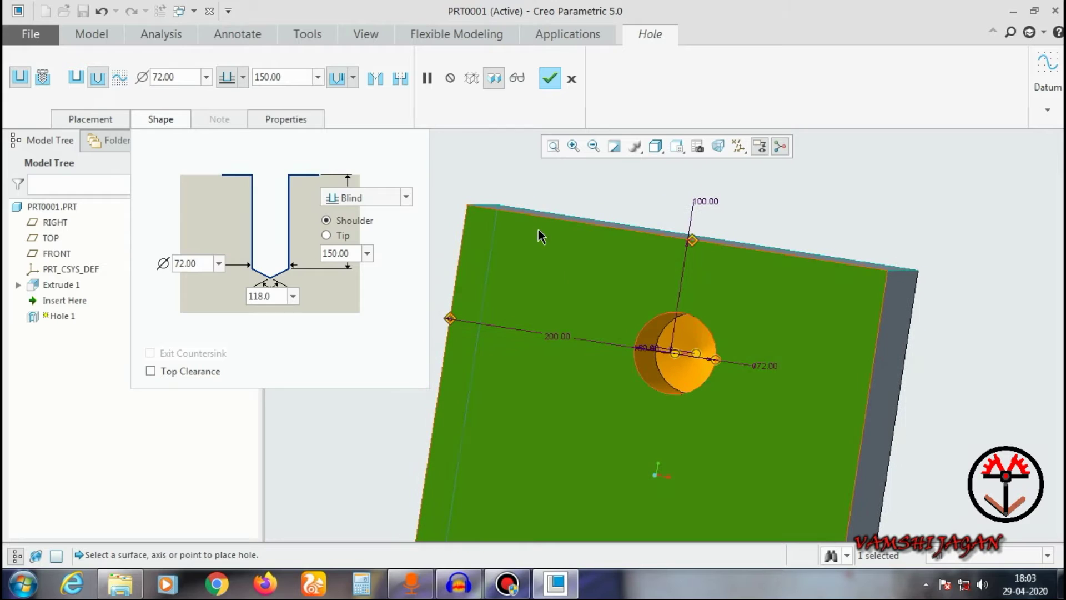
pyautogui.click(120, 78)
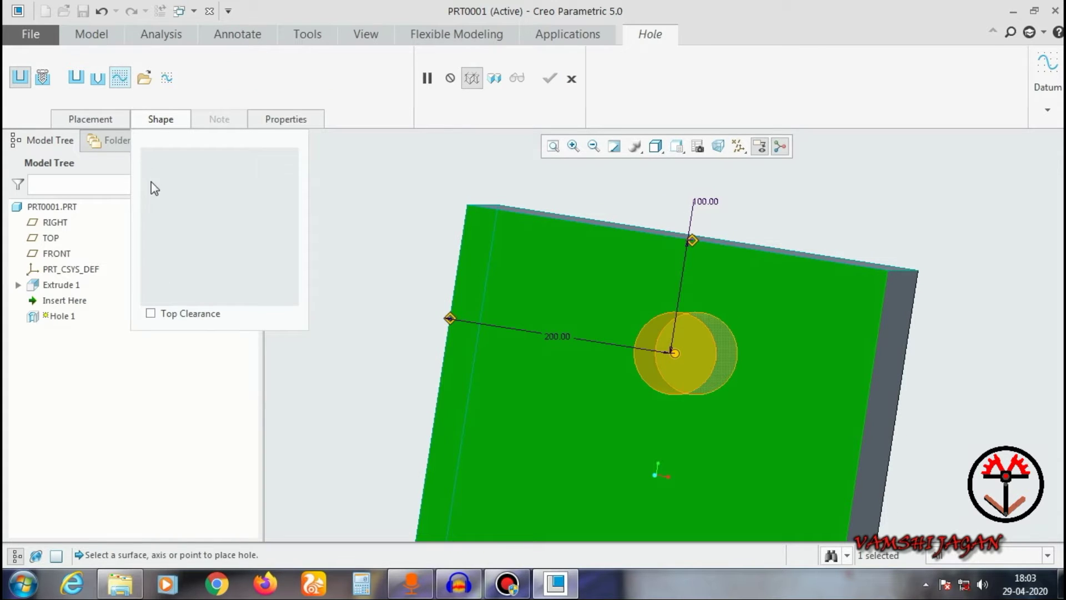
pyautogui.click(204, 201)
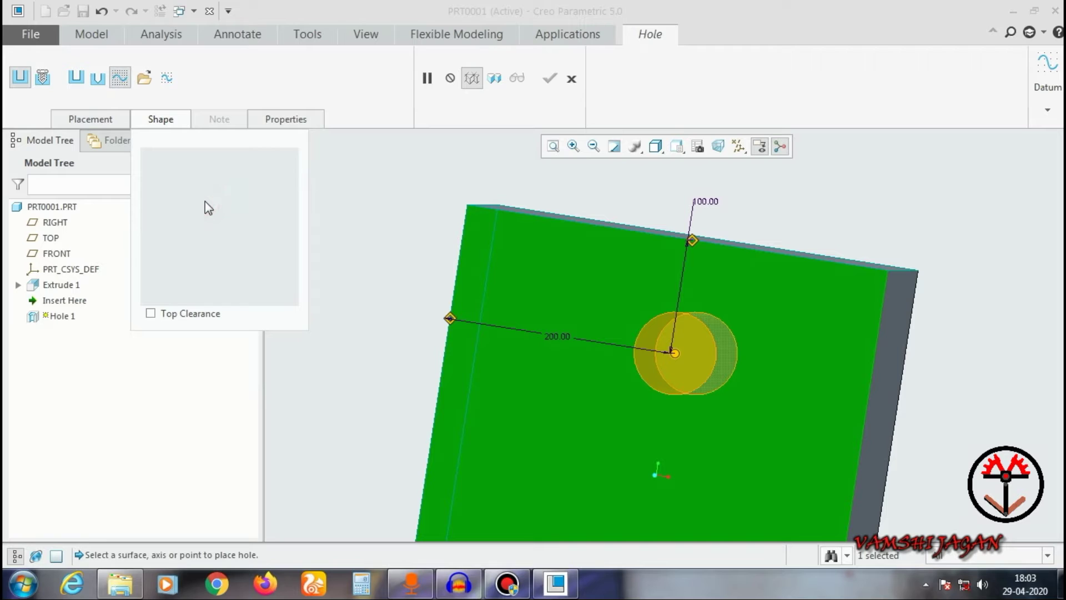
# Try to load an existing sketch section as the hole profile, and cancel the file selection.
pyautogui.click(146, 79)
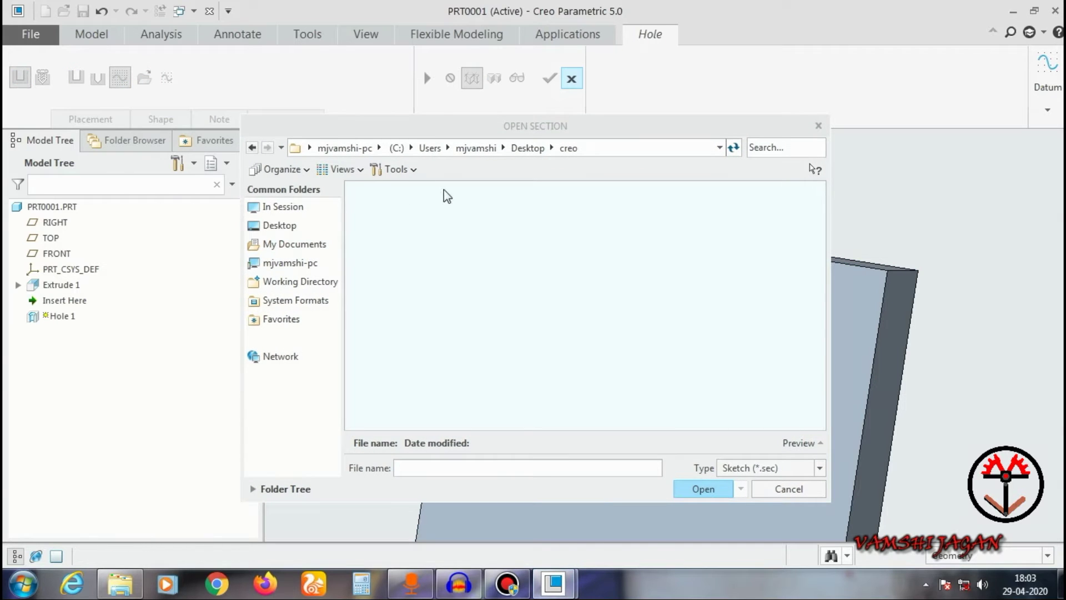
pyautogui.click(381, 194)
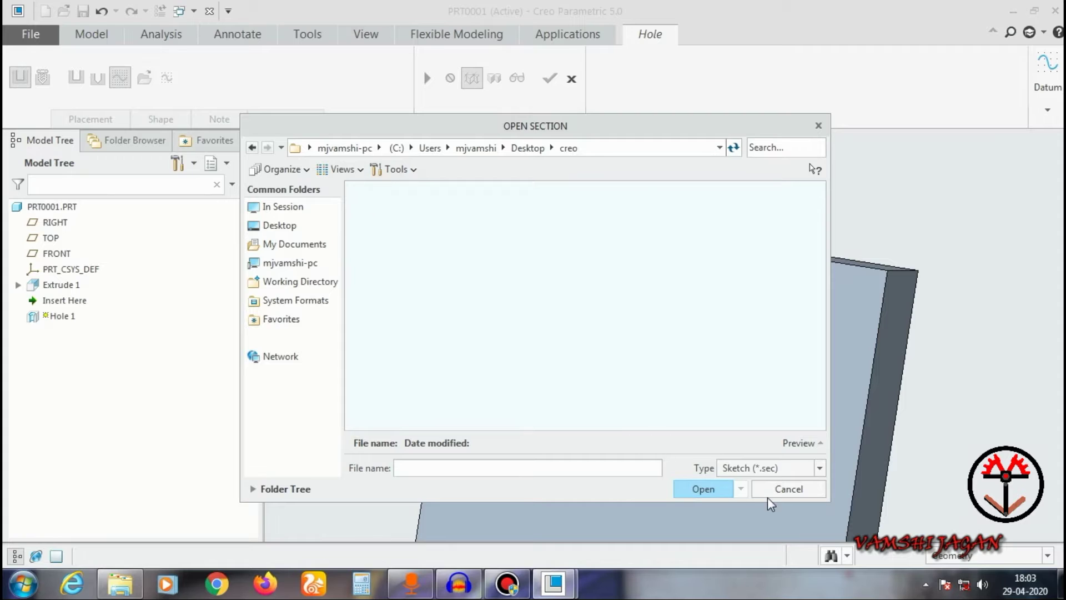
pyautogui.click(796, 489)
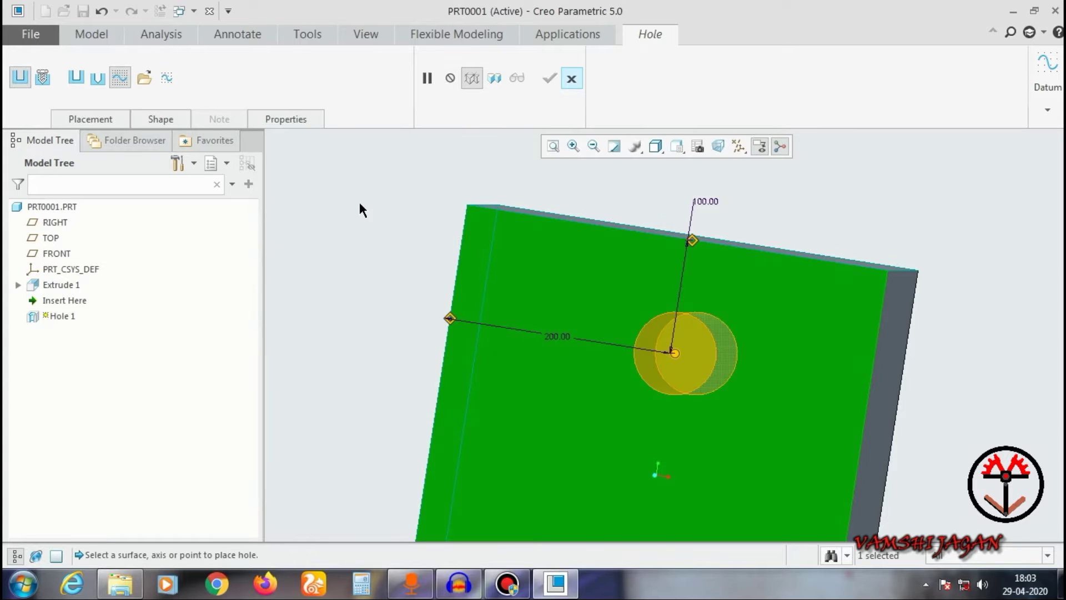
# Start a new sketch for the hole profile and draw a vertical datum centerline as its axis.
pyautogui.click(168, 79)
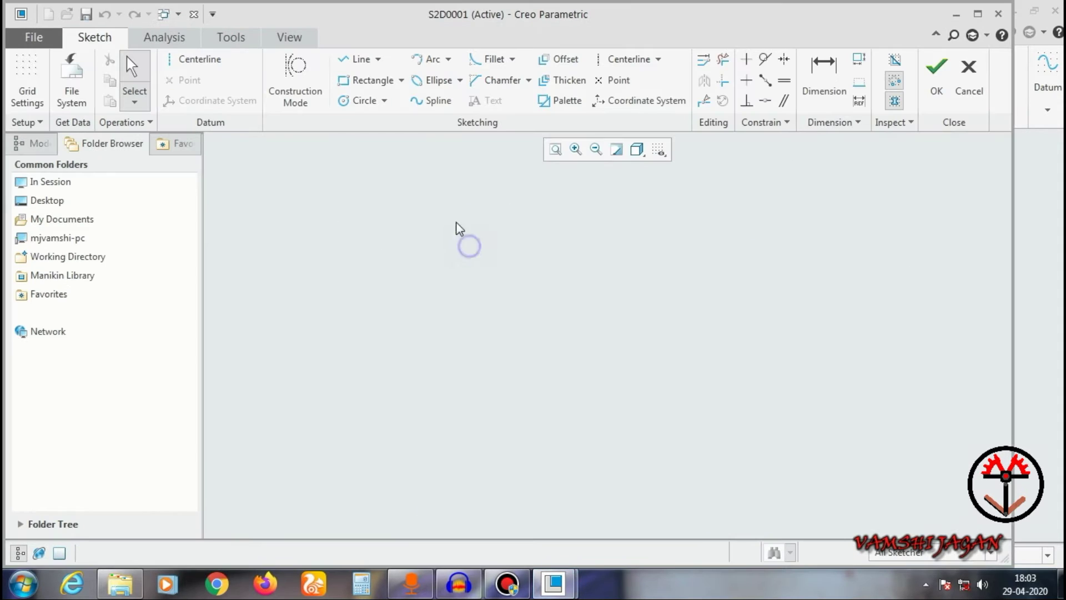
pyautogui.click(195, 59)
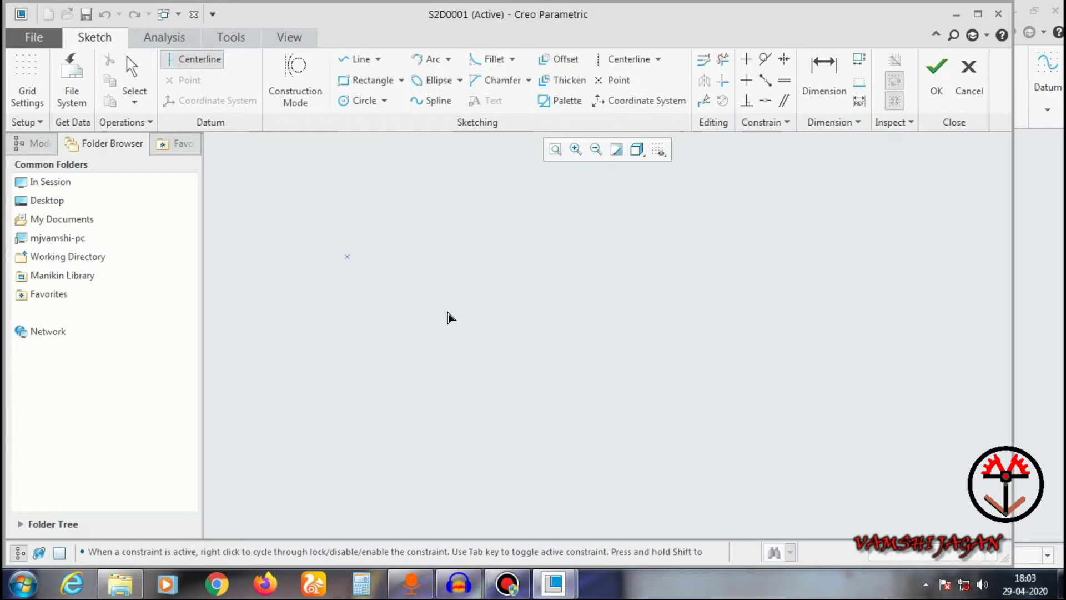
pyautogui.click(554, 232)
pyautogui.click(556, 286)
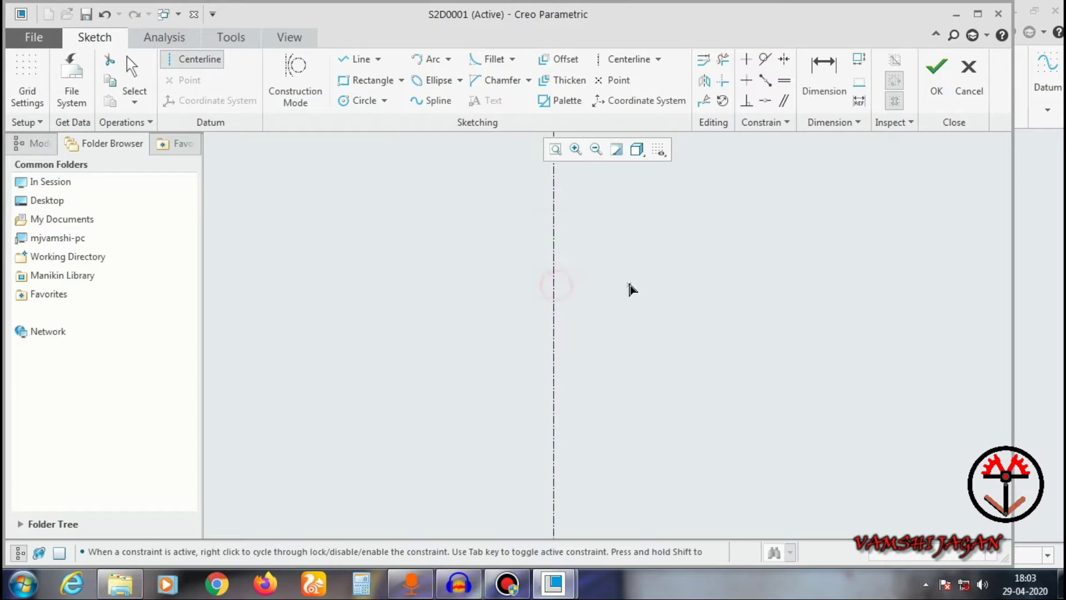
pyautogui.middleClick(639, 280)
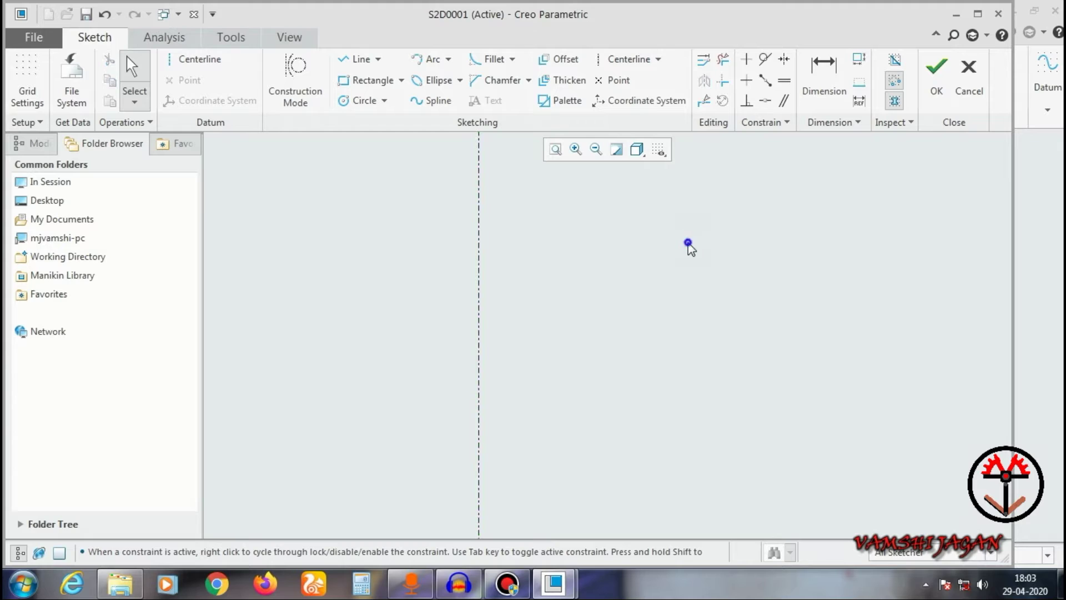
# Sketch a vertical line about 6.3 long on the centerline and a horizontal line from its upper end, about 4.1 as a diameter.
pyautogui.click(357, 60)
pyautogui.click(479, 473)
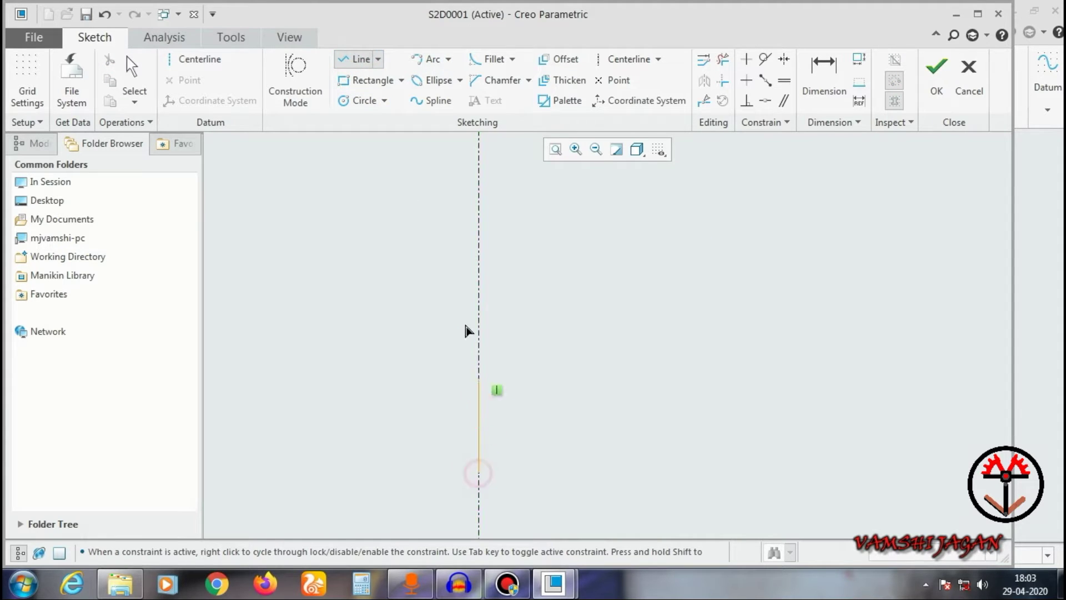
pyautogui.click(479, 236)
pyautogui.click(556, 236)
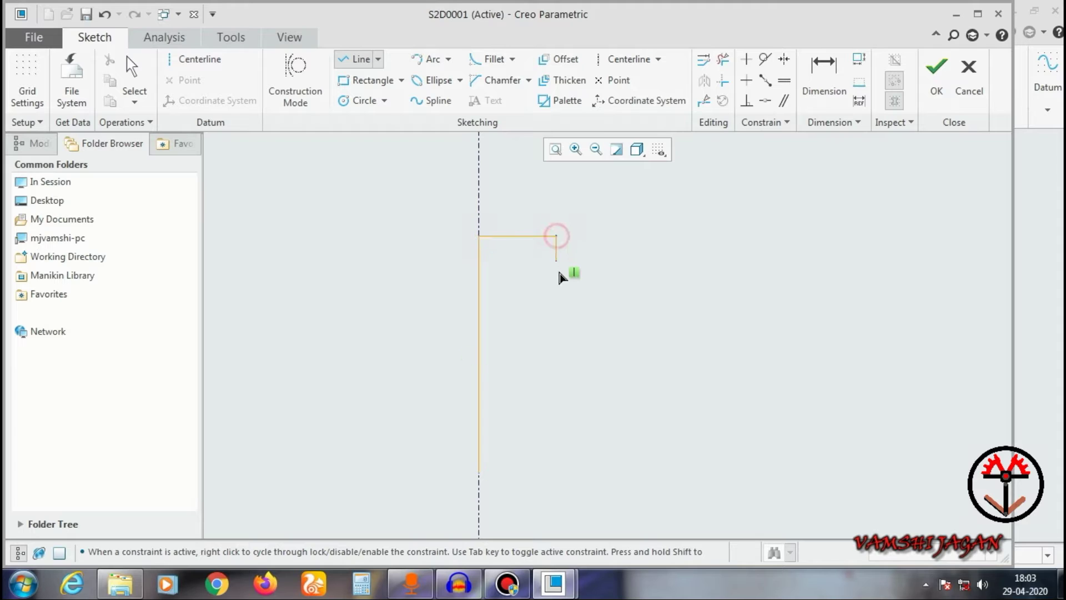
pyautogui.middleClick(561, 276)
pyautogui.middleClick(559, 278)
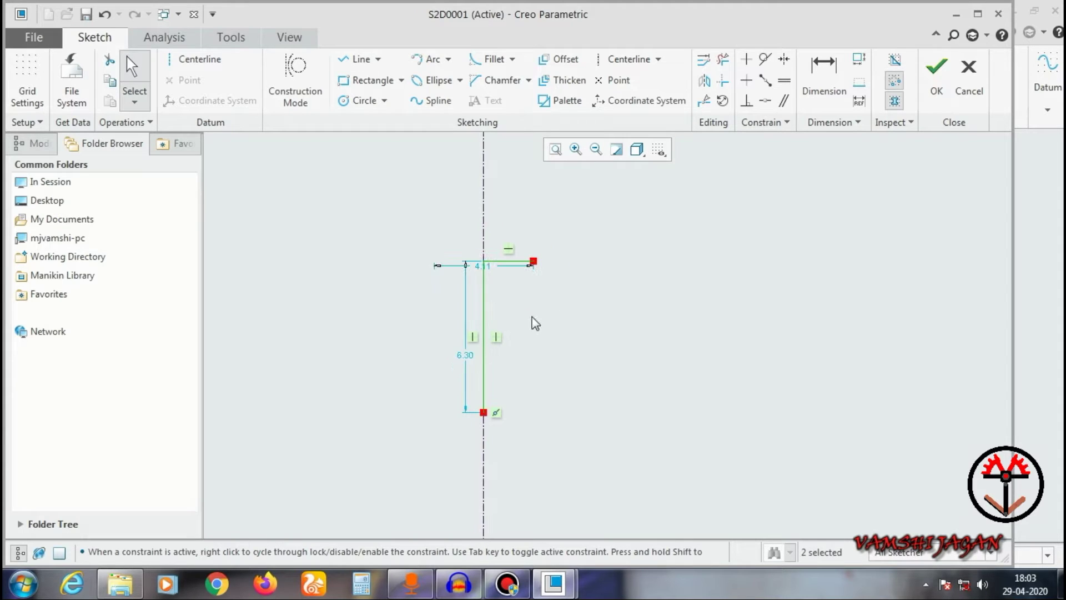
# Set the length of the vertical profile line to 100.
pyautogui.doubleClick(459, 367)
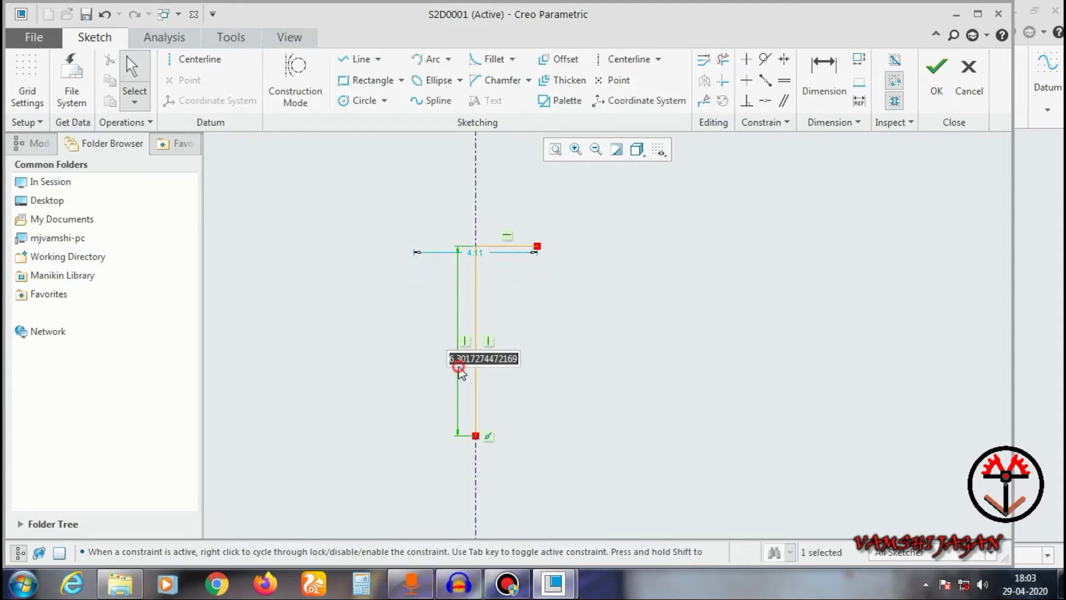
pyautogui.write('100')
pyautogui.press('Return')
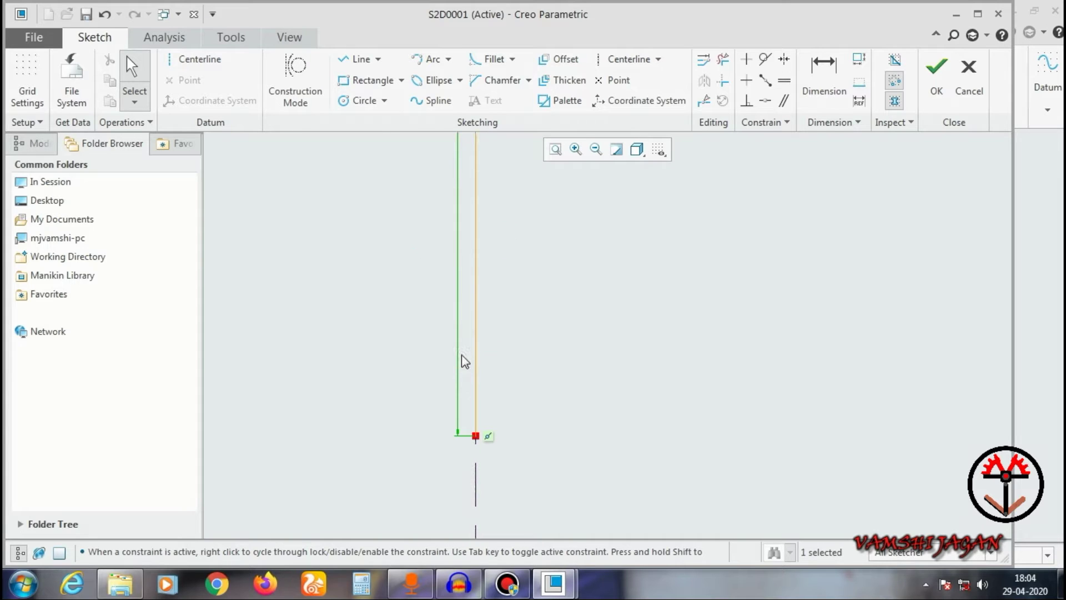
pyautogui.click(518, 359)
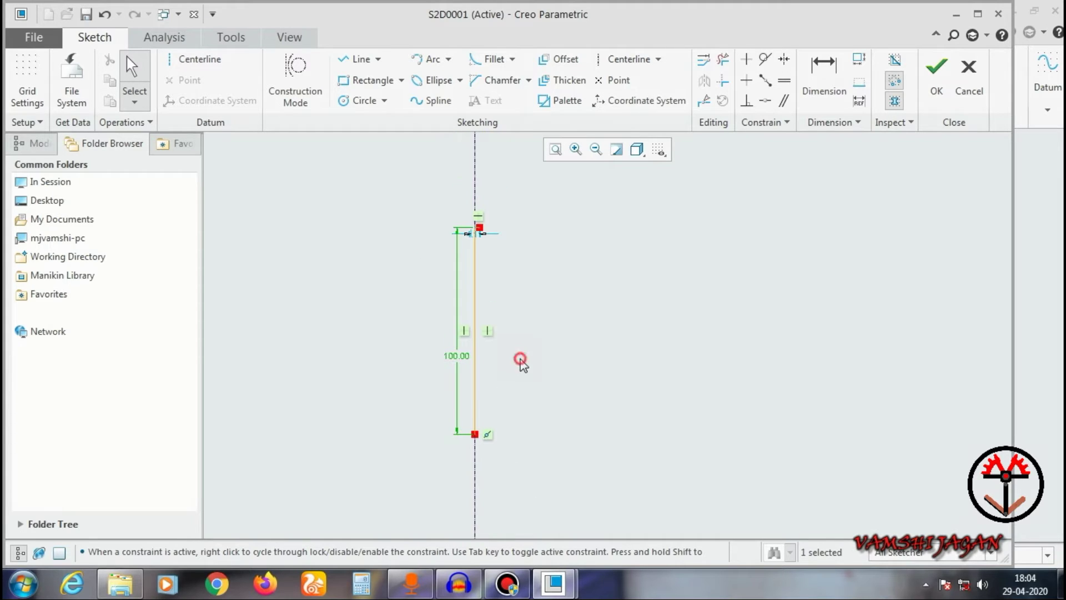
# Set the diameter dimension of the upper horizontal line to 20.
pyautogui.scroll(-2, 504, 303)
pyautogui.doubleClick(468, 204)
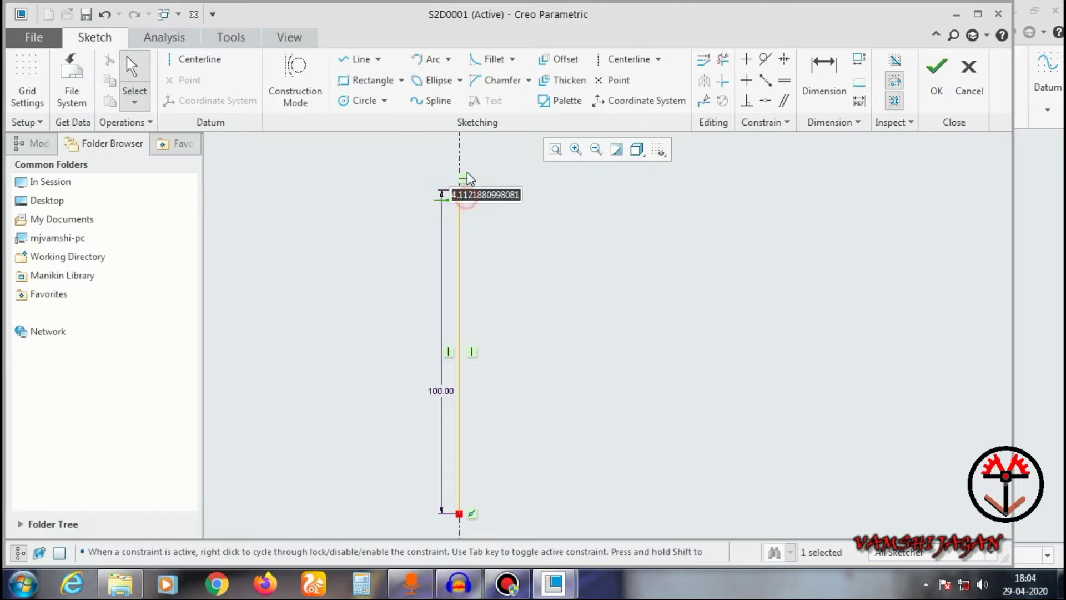
pyautogui.write('20')
pyautogui.press('Return')
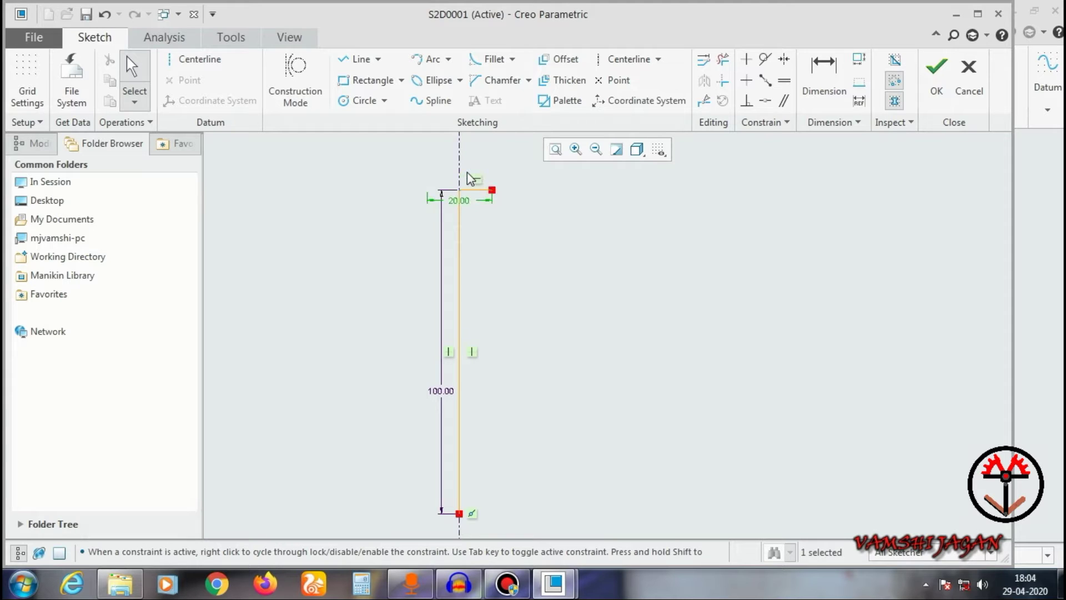
pyautogui.click(511, 319)
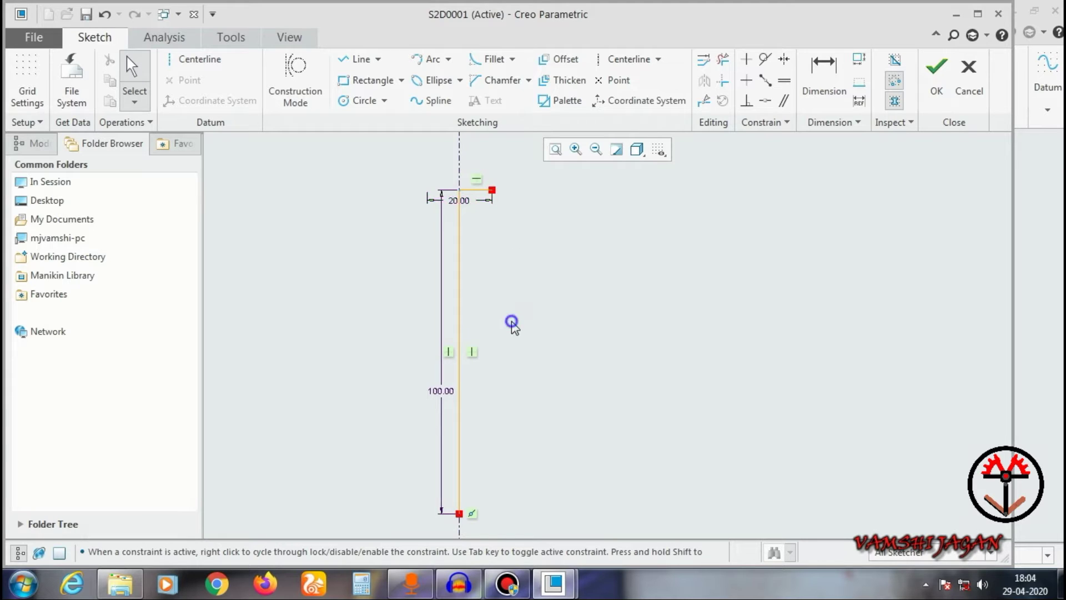
# Set the length of the vertical profile line to 50.
pyautogui.doubleClick(442, 392)
pyautogui.write('50')
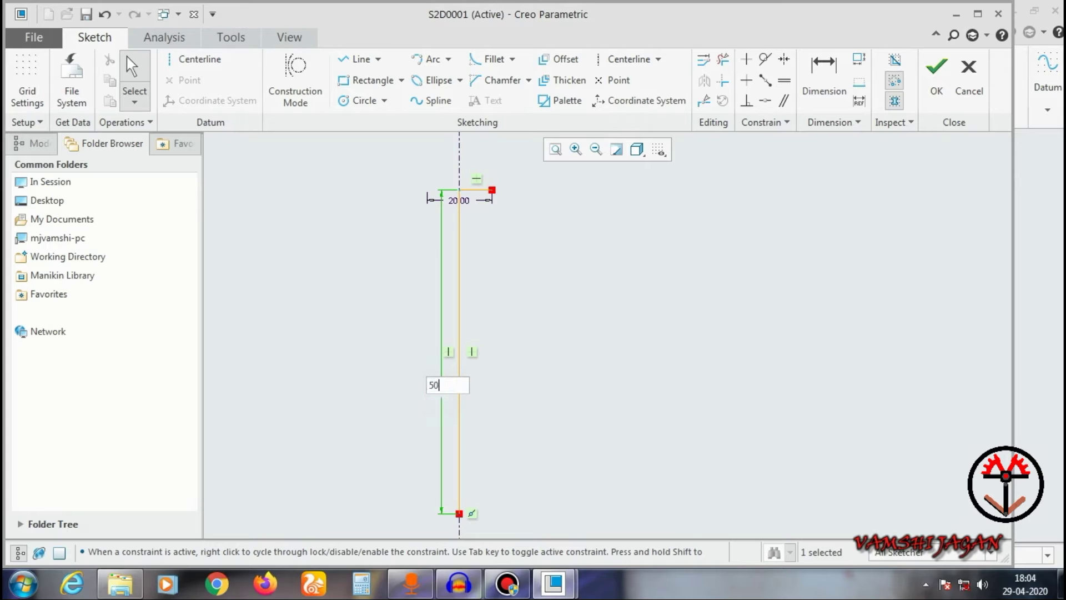
pyautogui.press('Return')
pyautogui.scroll(3, 471, 448)
pyautogui.click(504, 400)
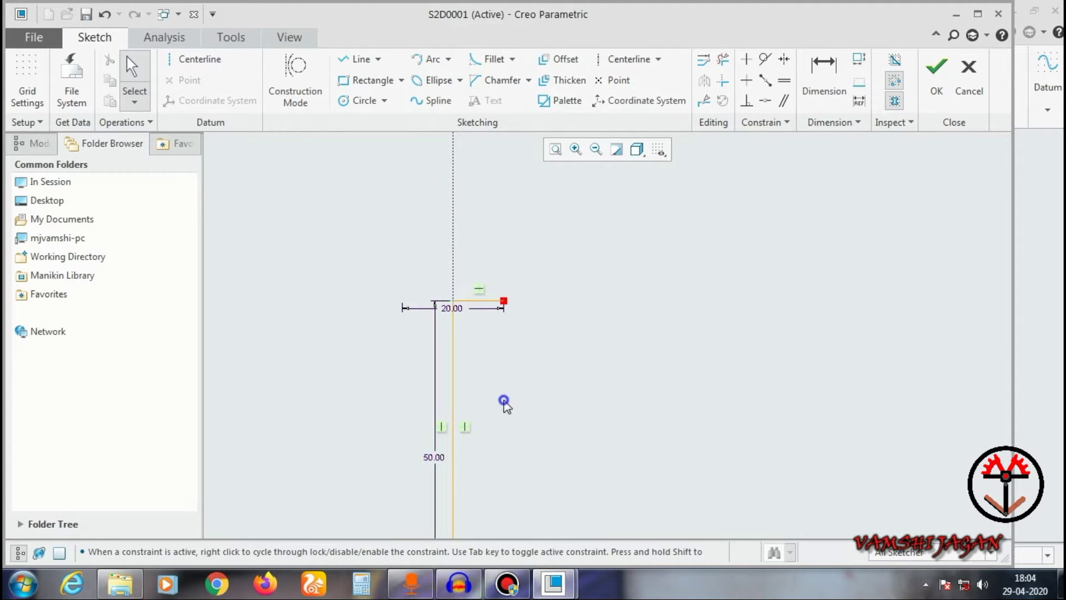
pyautogui.scroll(2, 453, 289)
pyautogui.scroll(-2, 482, 352)
pyautogui.click(482, 354)
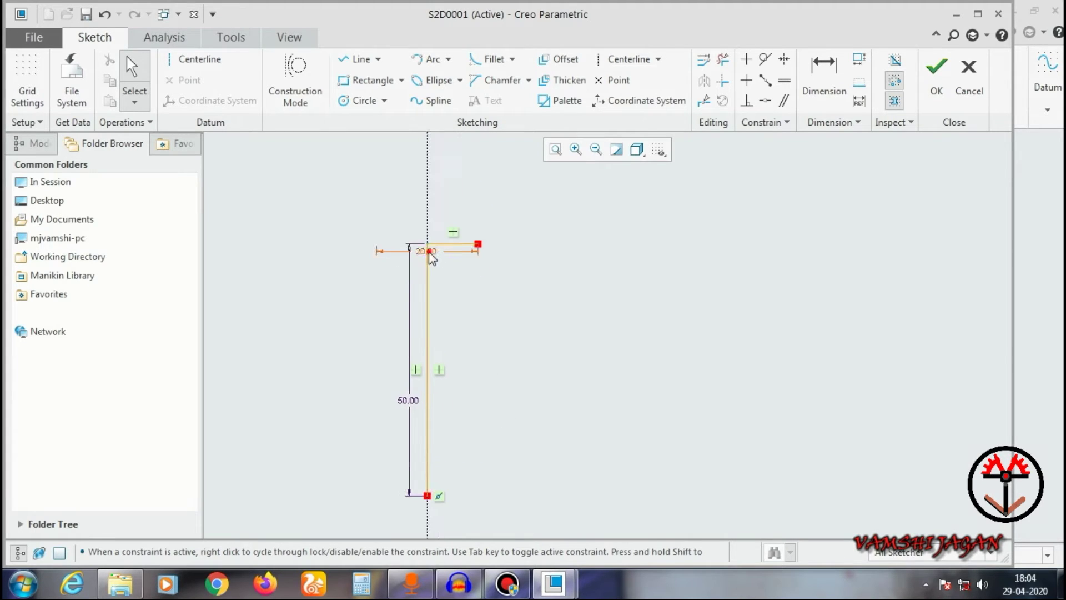
# Set the diameter dimension of the upper horizontal line to 90.
pyautogui.doubleClick(431, 255)
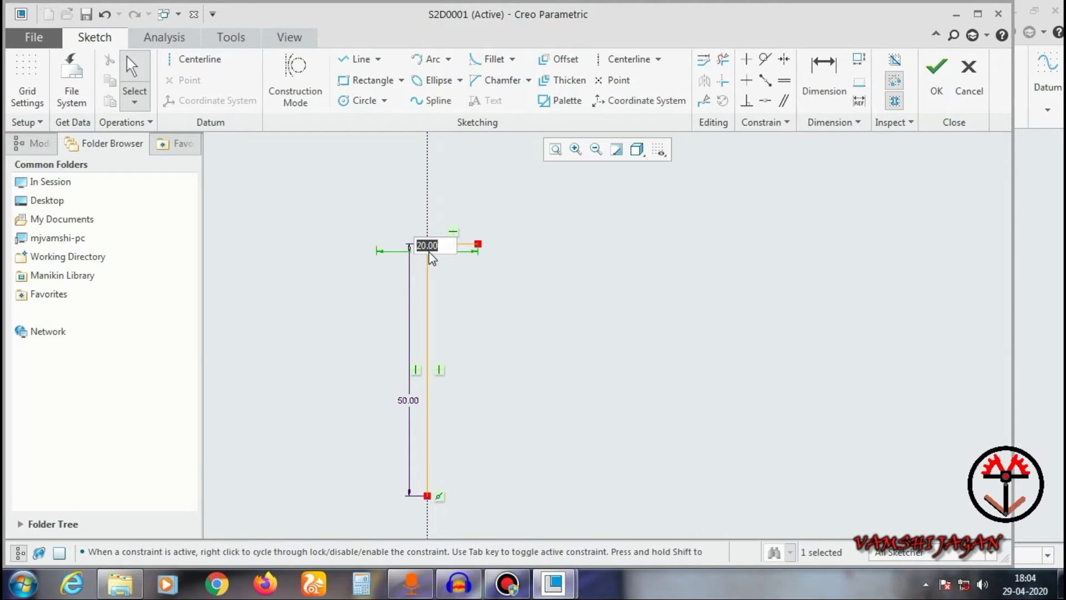
pyautogui.write('90')
pyautogui.press('Return')
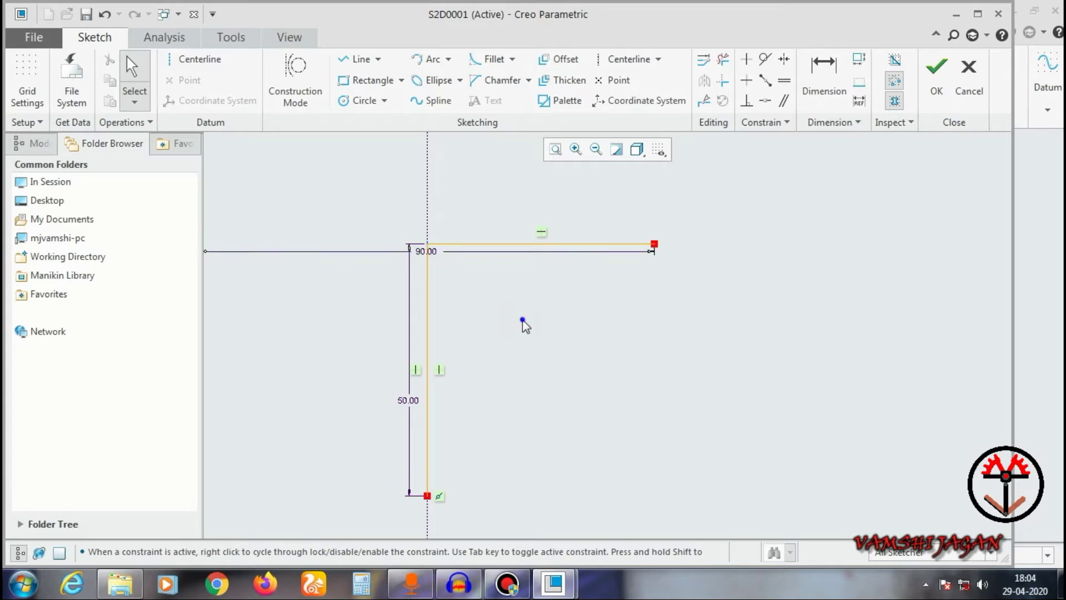
pyautogui.scroll(2, 482, 275)
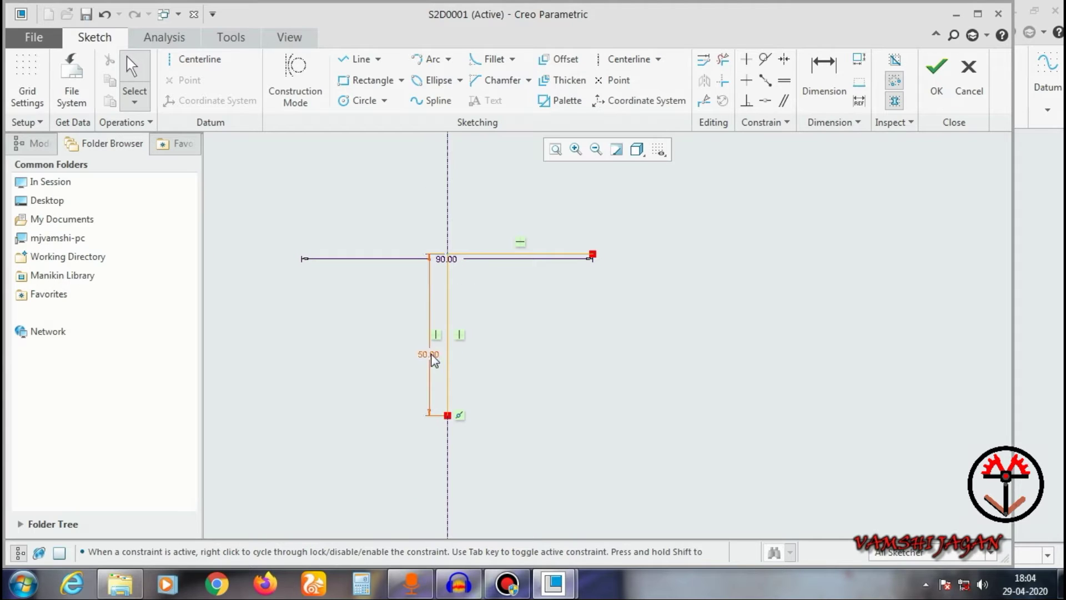
# Set the length of the vertical profile line to 100.
pyautogui.doubleClick(433, 356)
pyautogui.write('100')
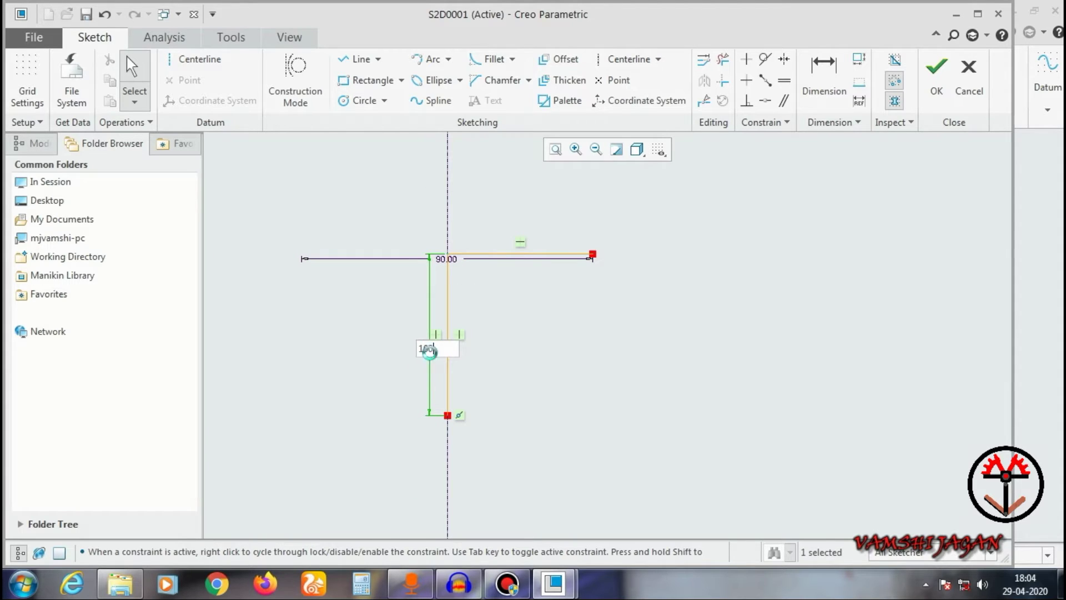
pyautogui.press('Return')
pyautogui.click(507, 411)
pyautogui.scroll(-1, 508, 411)
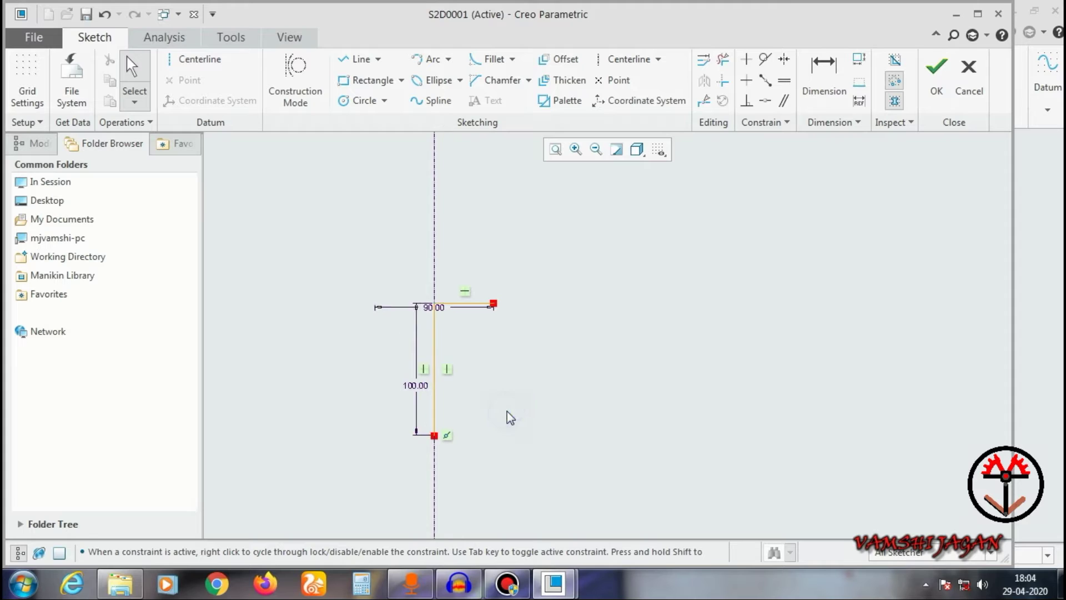
pyautogui.click(511, 412)
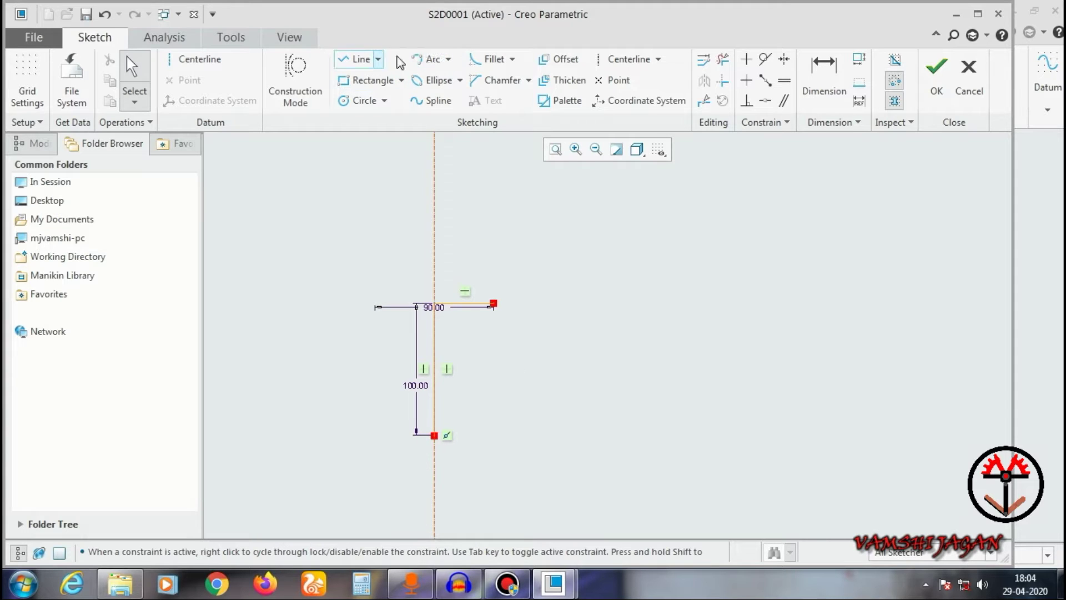
pyautogui.click(430, 57)
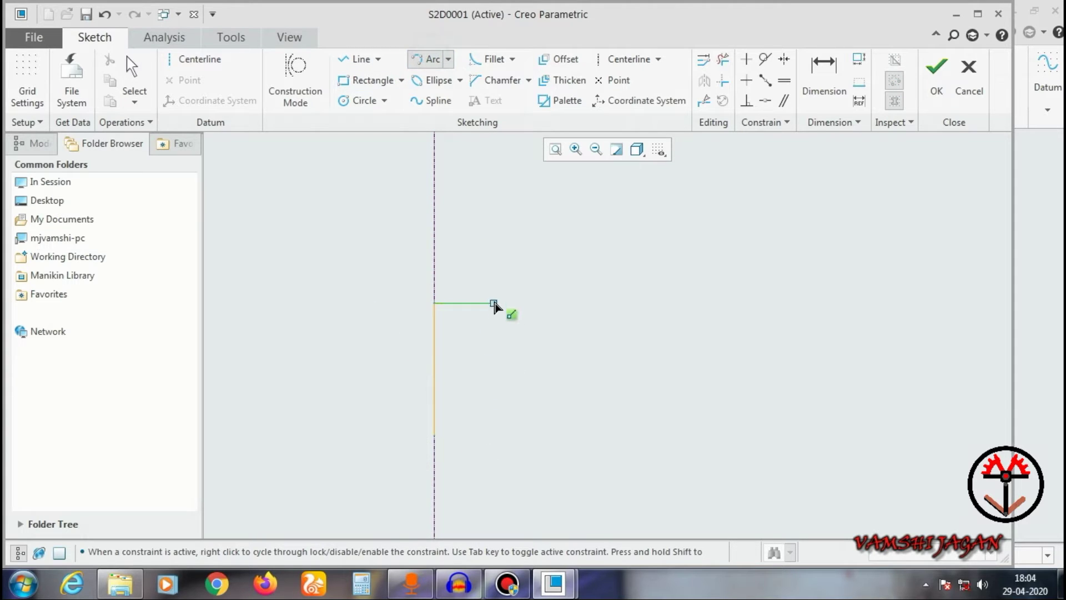
pyautogui.middleClick(549, 352)
pyautogui.scroll(-1, 548, 353)
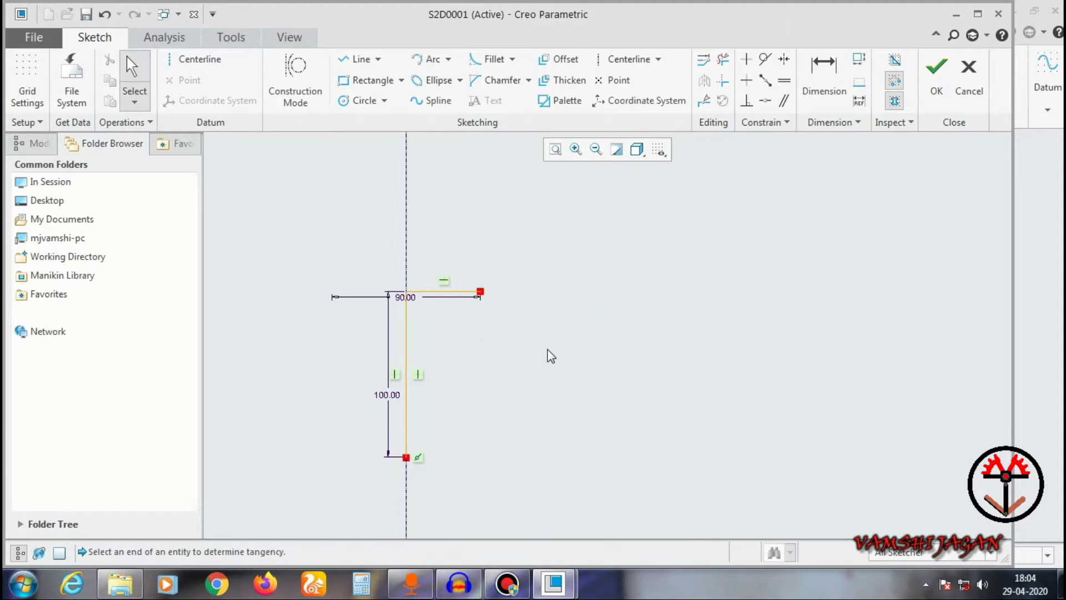
pyautogui.click(549, 350)
# Sketch an outward-bulging arc of about 89 radius from the vertical line's lower end, its free end at a diameter of about 59.
pyautogui.click(421, 55)
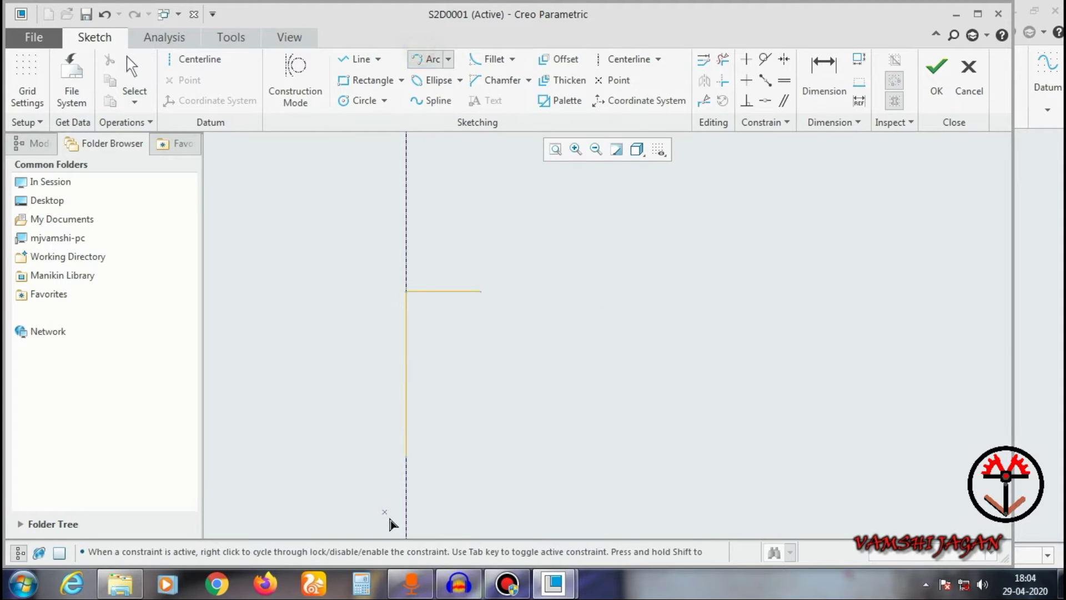
pyautogui.click(406, 457)
pyautogui.middleClick(408, 458)
pyautogui.click(455, 404)
pyautogui.click(444, 428)
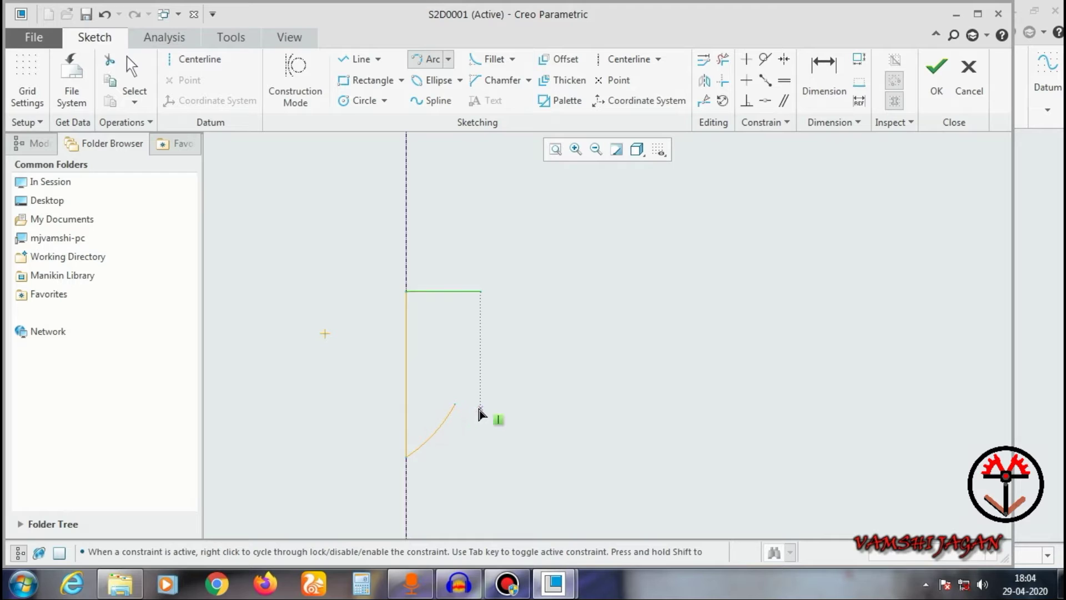
pyautogui.middleClick(481, 411)
pyautogui.scroll(4, 493, 394)
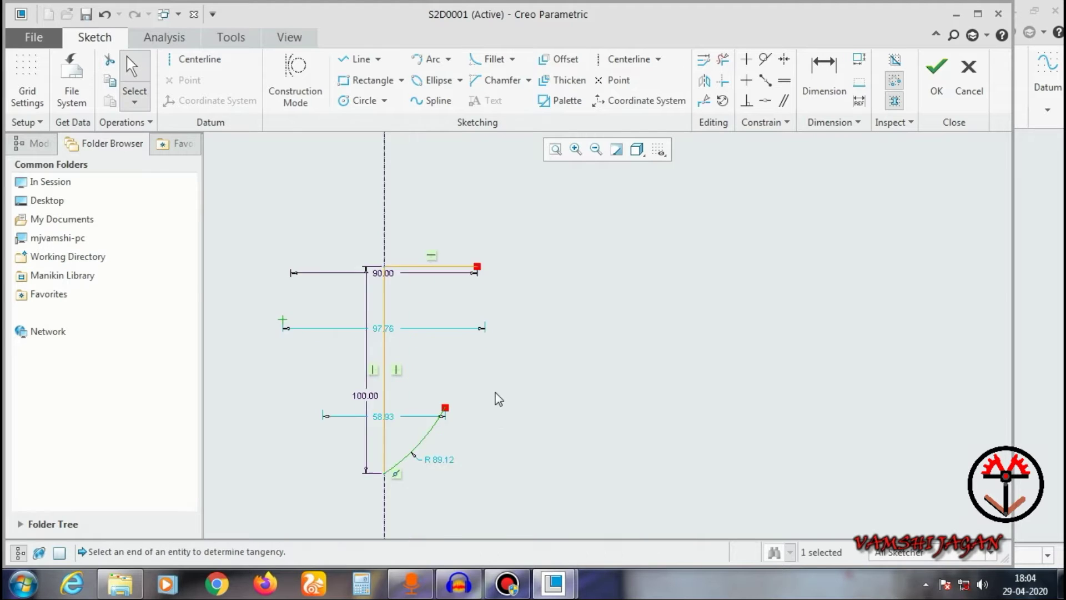
# Close the profile with a line chain from the arc's free end: vertical about 35, then stepped outward to about 125 diameter, ending at the horizontal line.
pyautogui.click(358, 59)
pyautogui.click(418, 415)
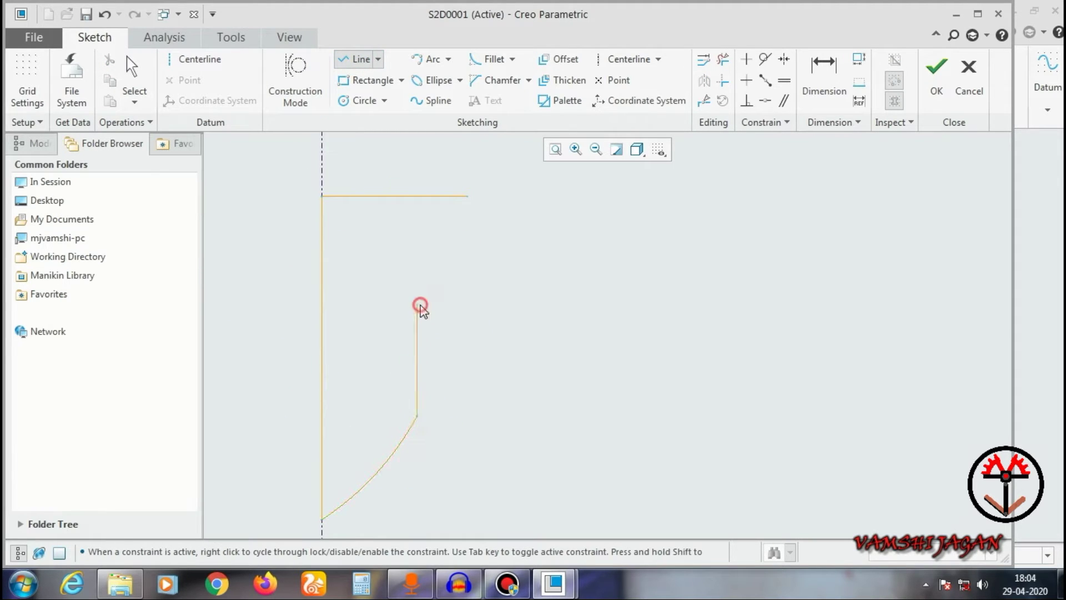
pyautogui.click(417, 305)
pyautogui.click(443, 304)
pyautogui.click(460, 262)
pyautogui.click(523, 225)
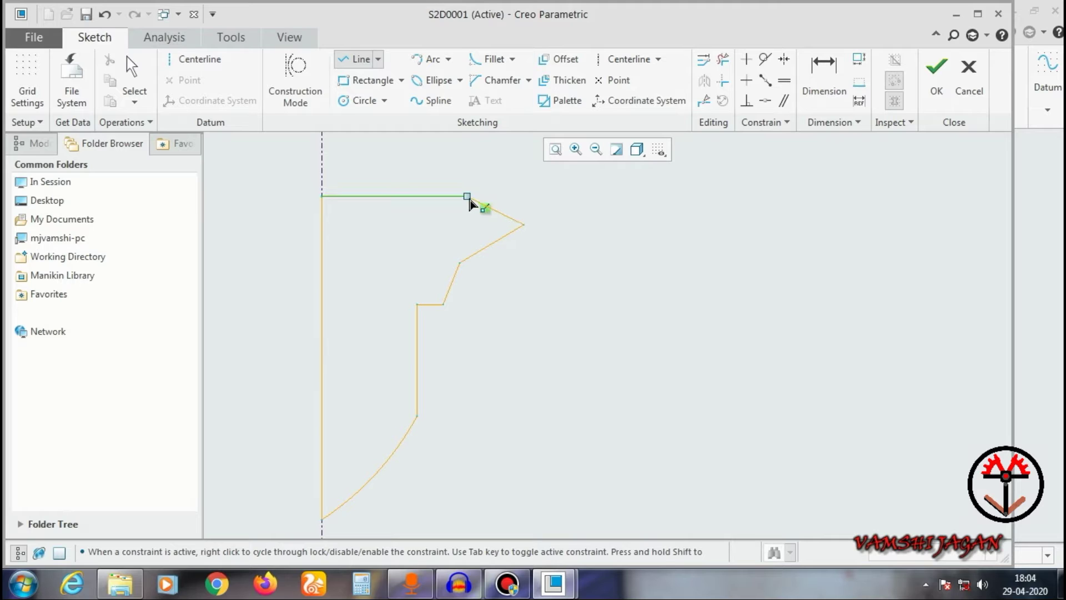
pyautogui.click(468, 196)
pyautogui.middleClick(472, 231)
pyautogui.scroll(3, 476, 289)
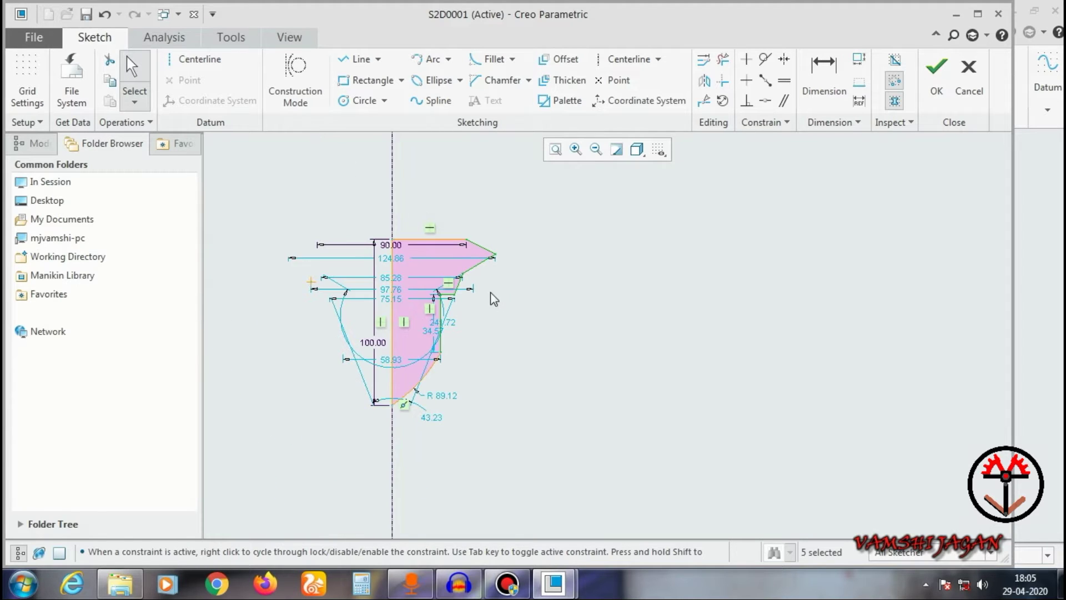
pyautogui.scroll(-3, 496, 299)
pyautogui.scroll(3, 607, 307)
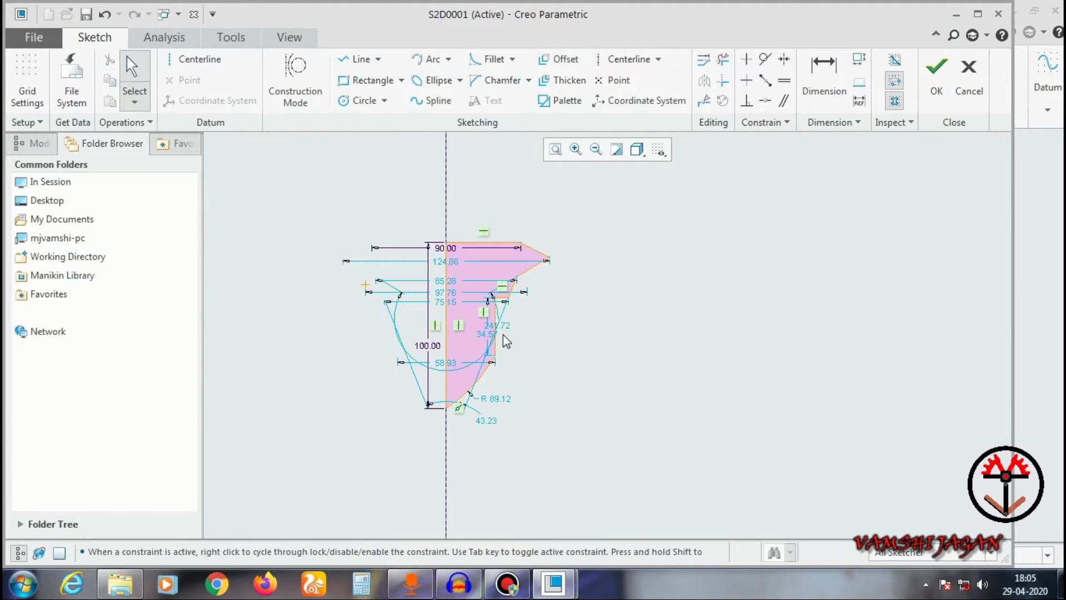
# Accept the hole profile sketch and display the block in Hidden Line style from the side.
pyautogui.click(937, 71)
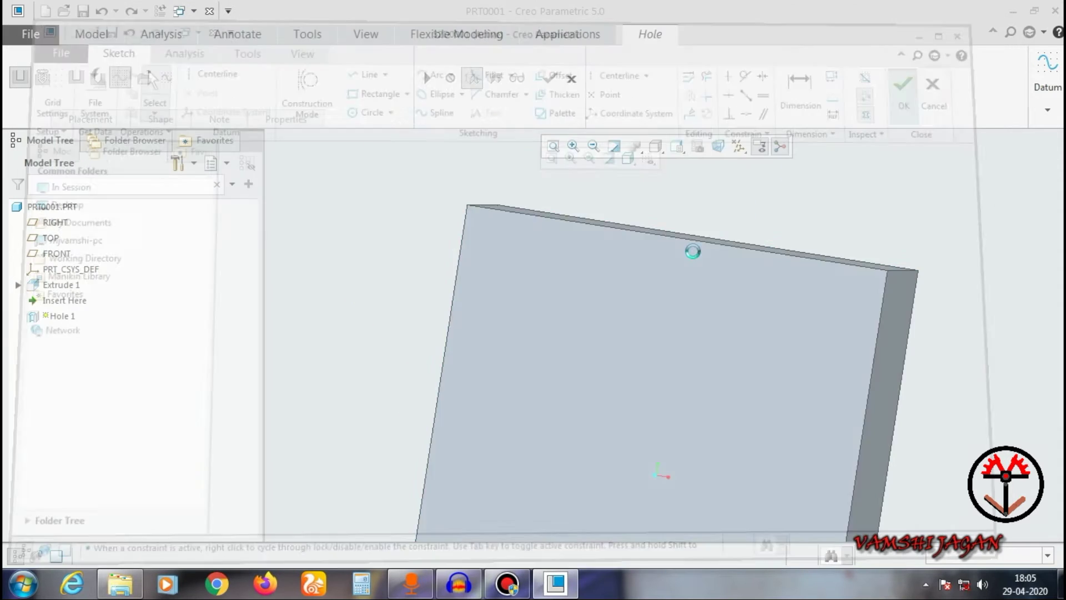
pyautogui.moveTo(557, 324)
pyautogui.mouseDown(button='middle')
pyautogui.moveTo(678, 317)
pyautogui.moveTo(675, 356)
pyautogui.moveTo(694, 343)
pyautogui.moveTo(692, 364)
pyautogui.moveTo(598, 381)
pyautogui.mouseUp(button='middle')
pyautogui.scroll(-4, 678, 350)
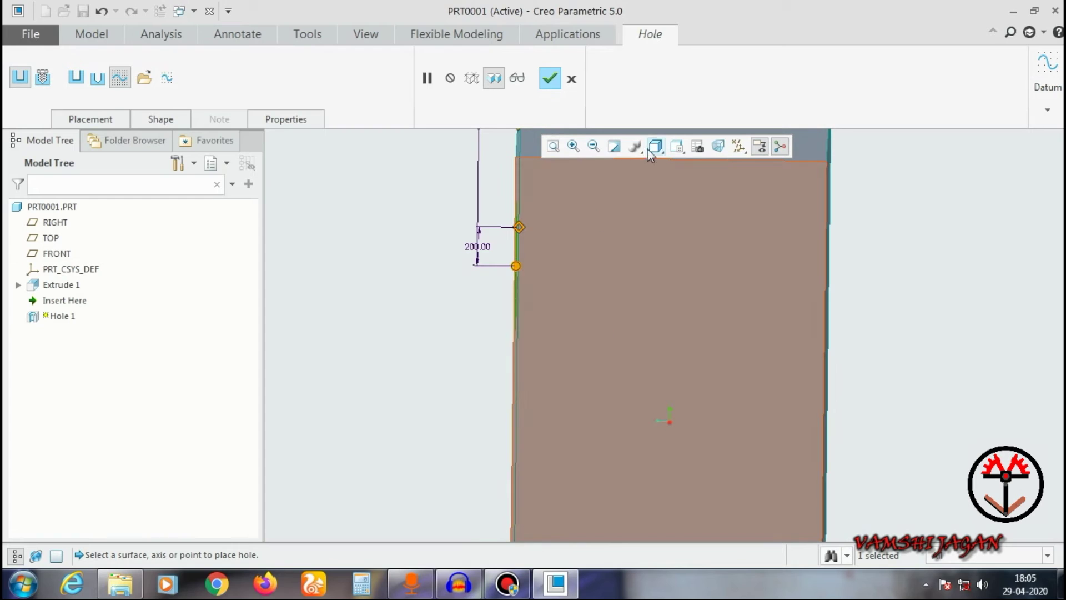
pyautogui.click(656, 147)
pyautogui.click(674, 233)
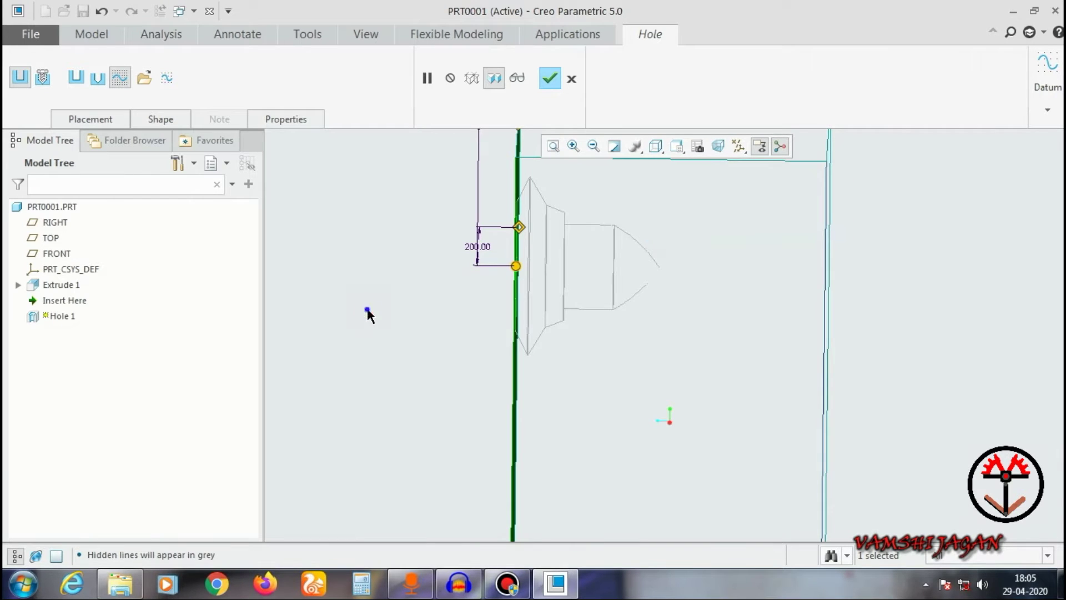
# Examine the sketched hole's shape preview against the hole outline in the block.
pyautogui.click(152, 116)
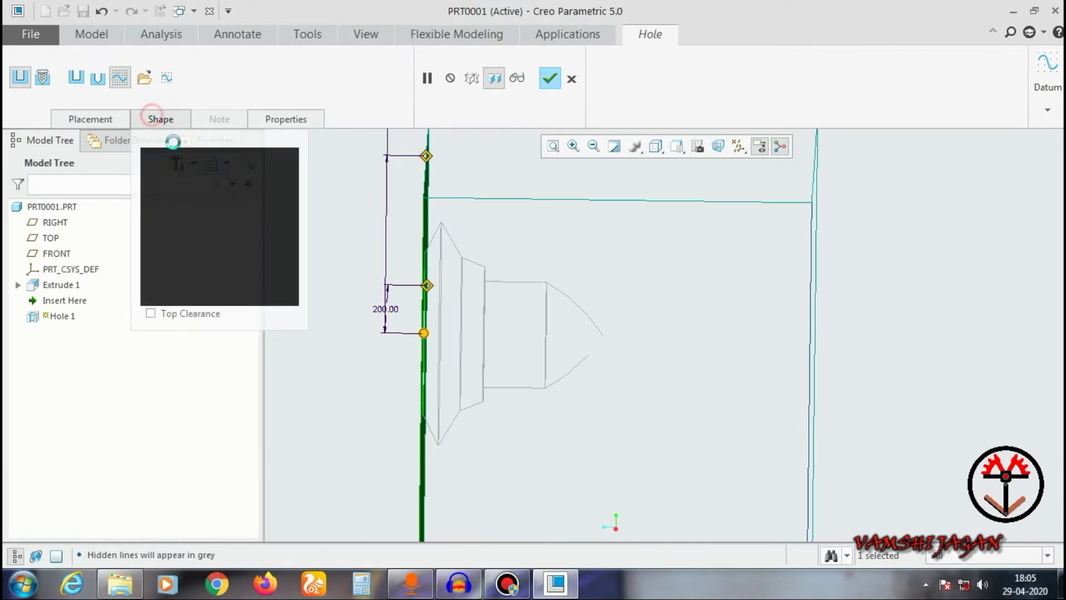
pyautogui.scroll(-3, 189, 206)
pyautogui.scroll(2, 210, 199)
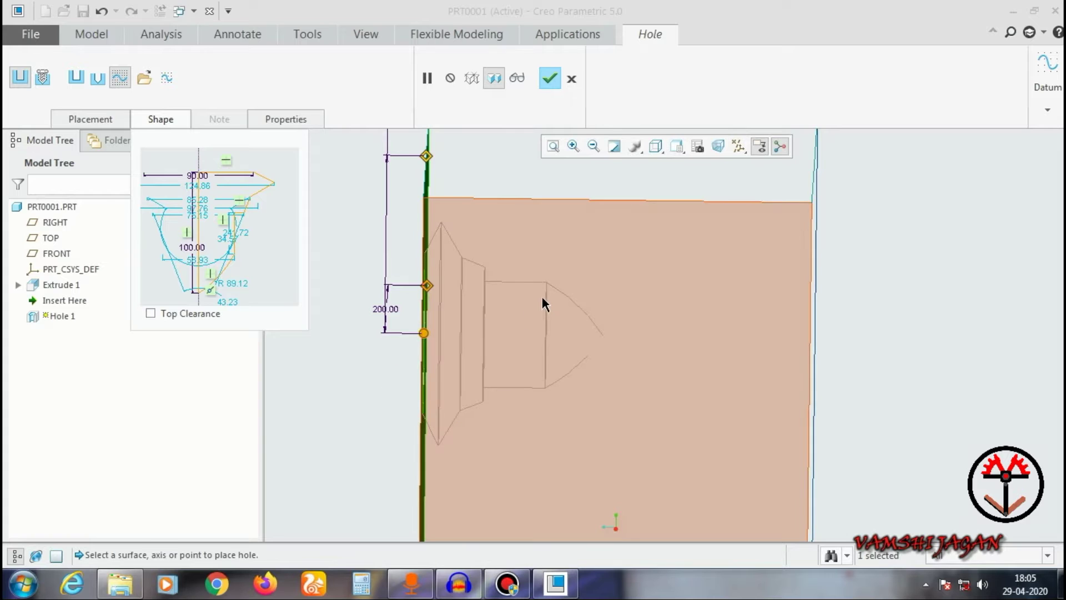
pyautogui.click(328, 369)
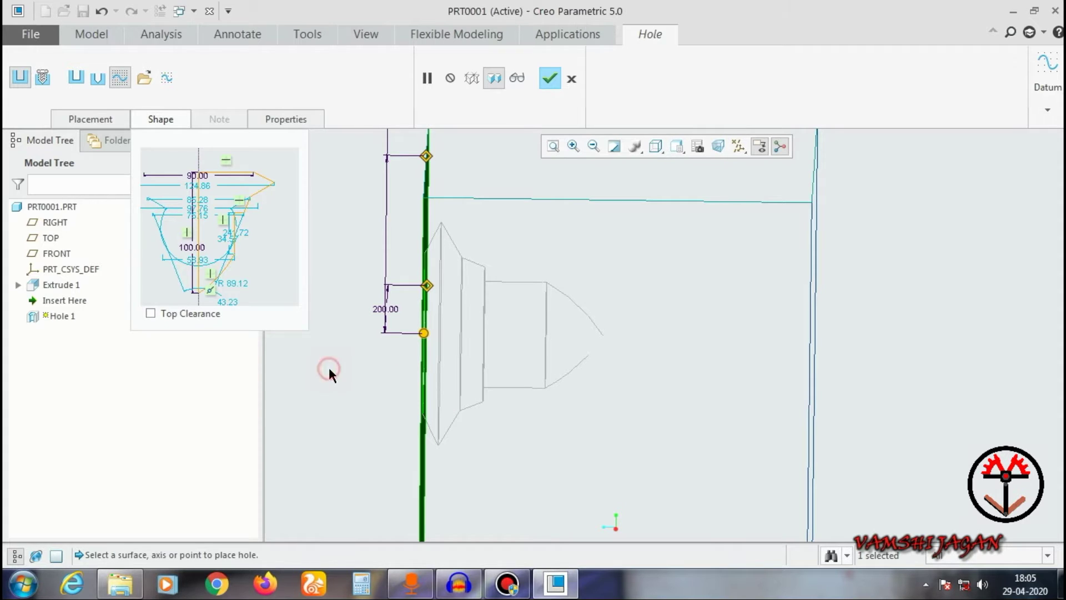
pyautogui.click(160, 119)
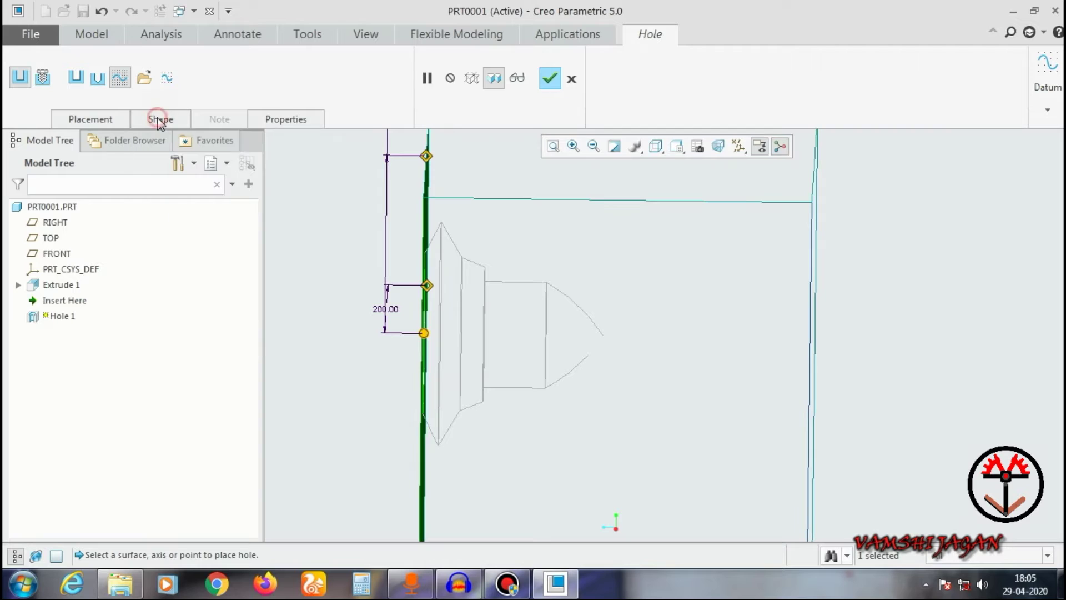
# Switch the hole to the standard drill profile and display the block in Shading With Edges style.
pyautogui.click(98, 77)
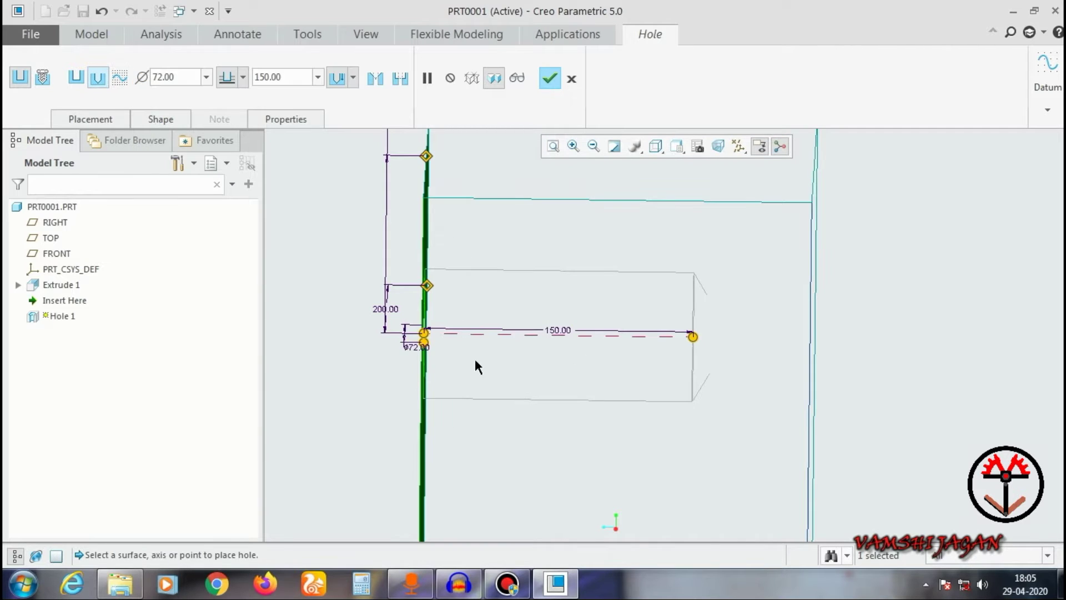
pyautogui.scroll(2, 476, 364)
pyautogui.click(656, 146)
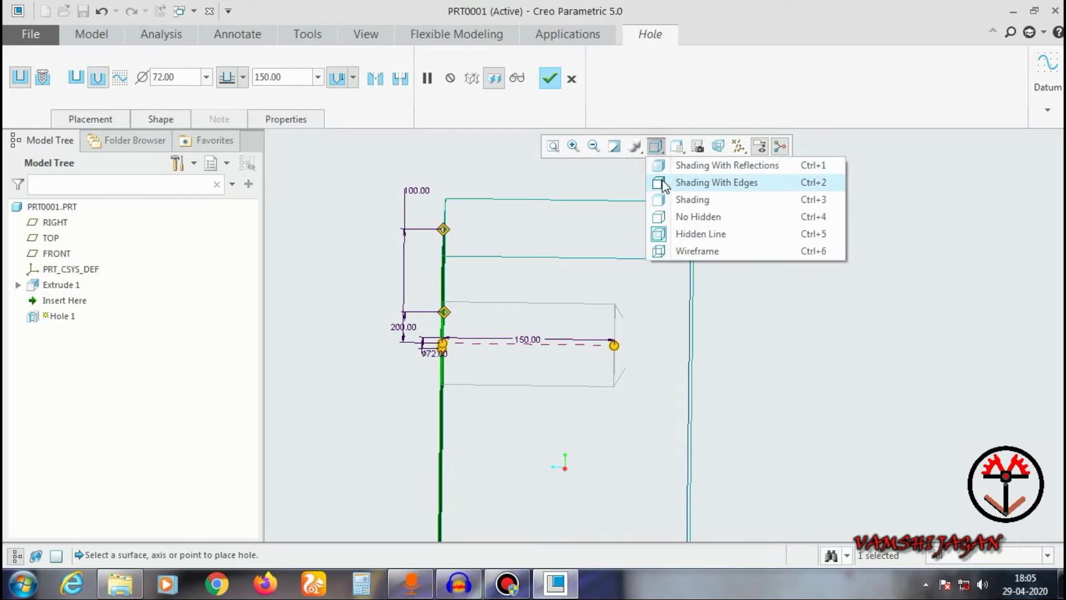
pyautogui.click(665, 183)
pyautogui.moveTo(563, 288)
pyautogui.mouseDown(button='middle')
pyautogui.moveTo(498, 325)
pyautogui.moveTo(567, 334)
pyautogui.mouseUp(button='middle')
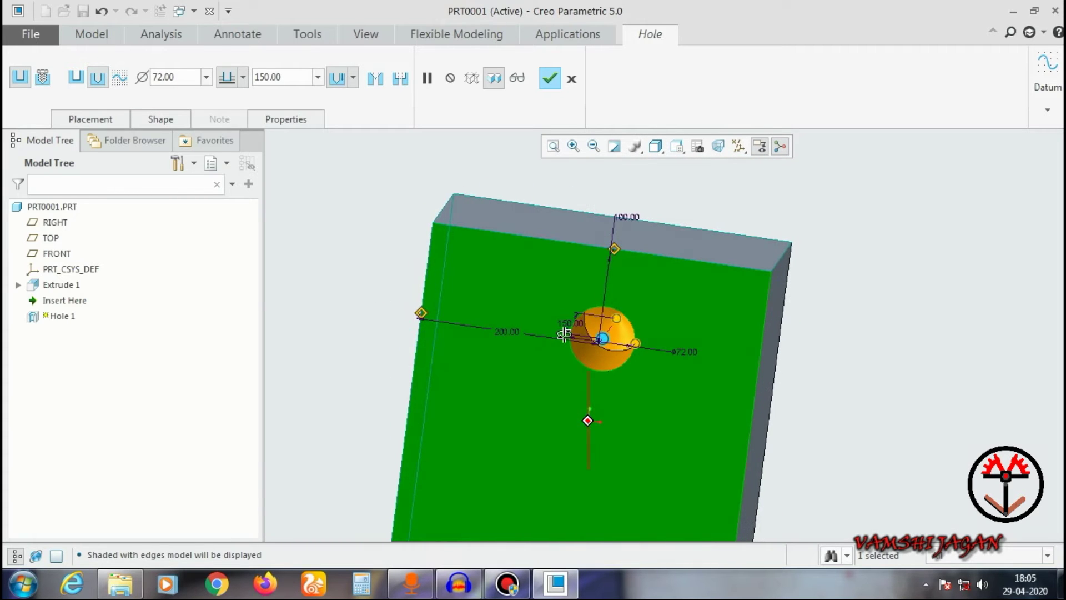
# Examine the drilled hole's depth options and its shape settings.
pyautogui.click(244, 78)
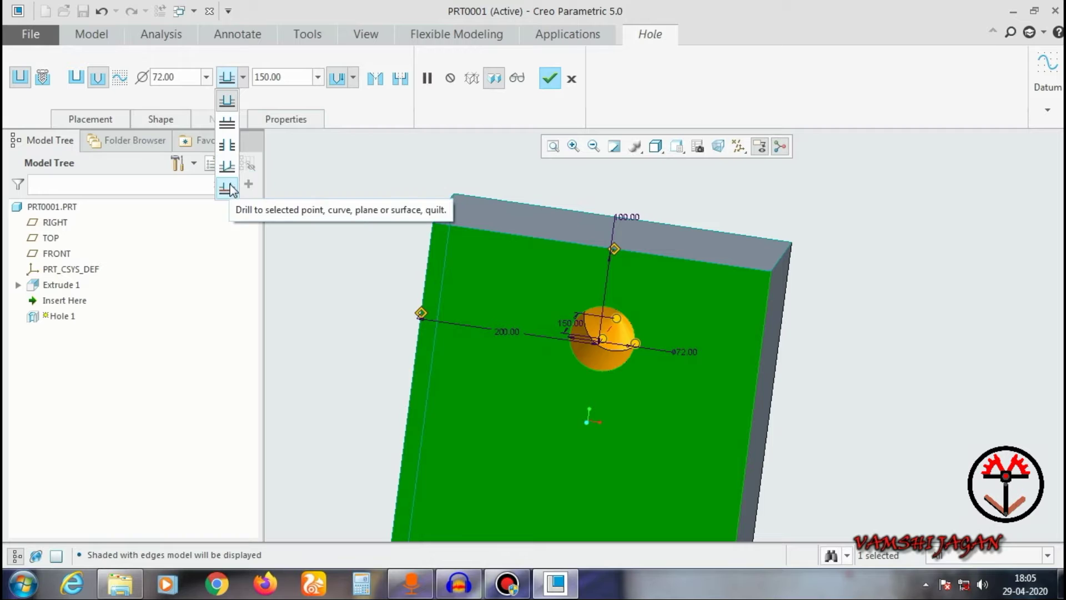
pyautogui.click(243, 76)
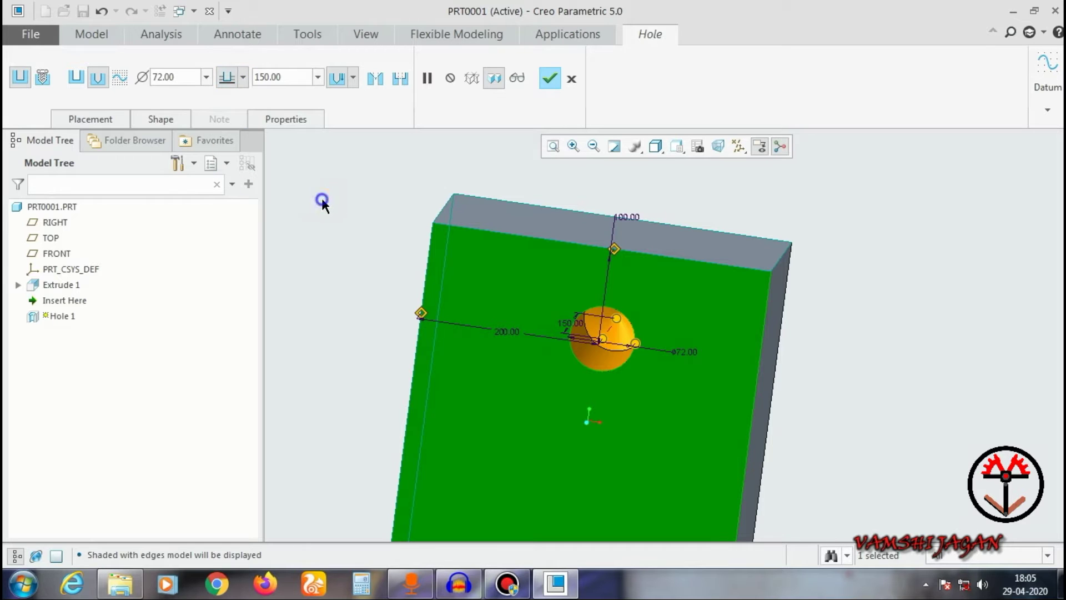
pyautogui.moveTo(322, 202); pyautogui.dragTo(481, 288, button='middle')
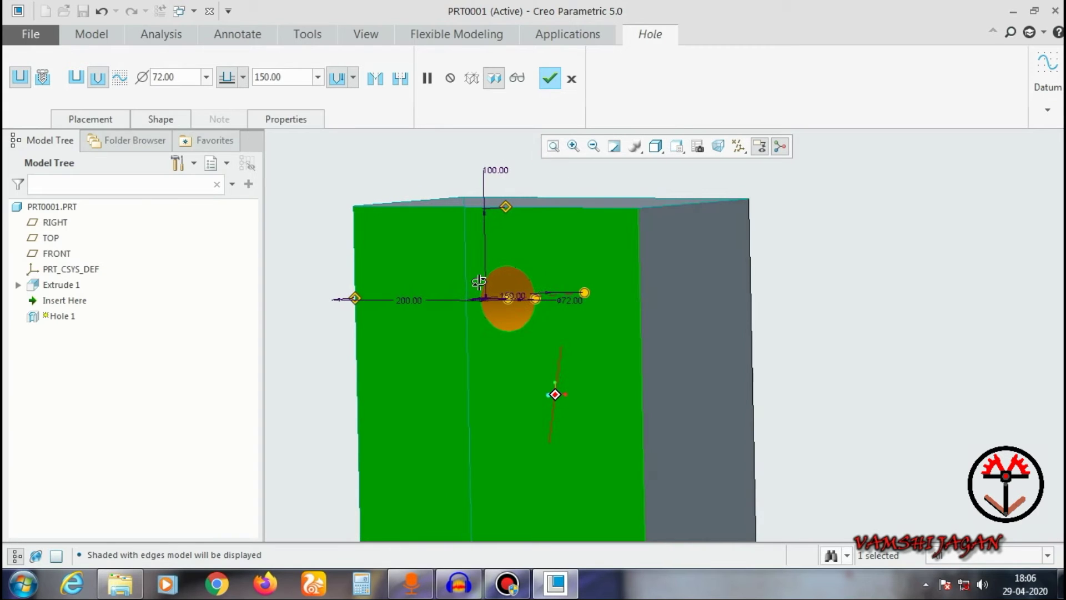
pyautogui.click(182, 119)
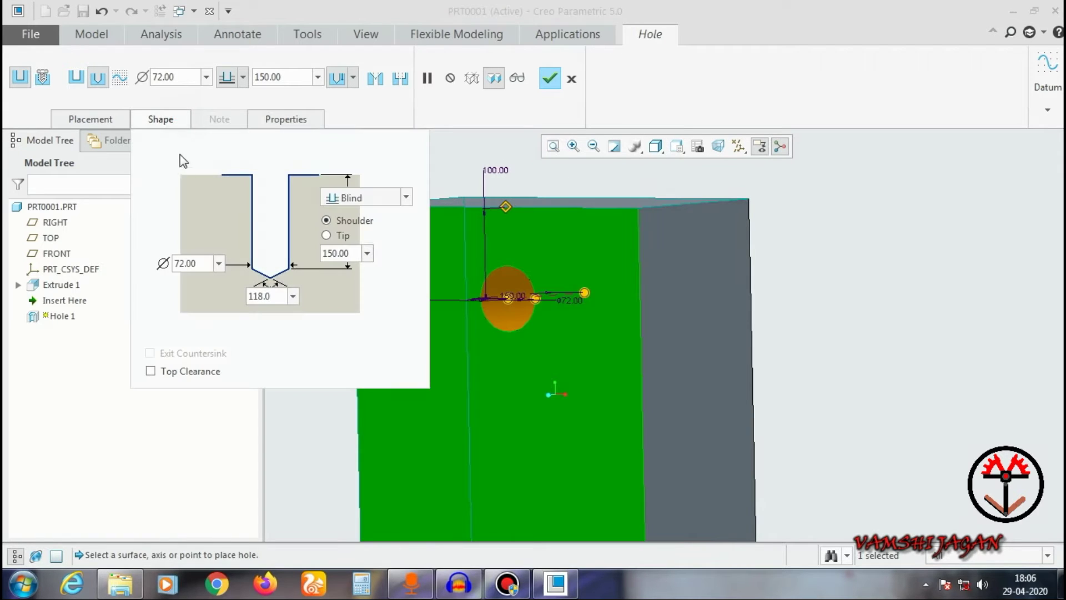
pyautogui.click(345, 197)
pyautogui.click(348, 198)
pyautogui.click(159, 119)
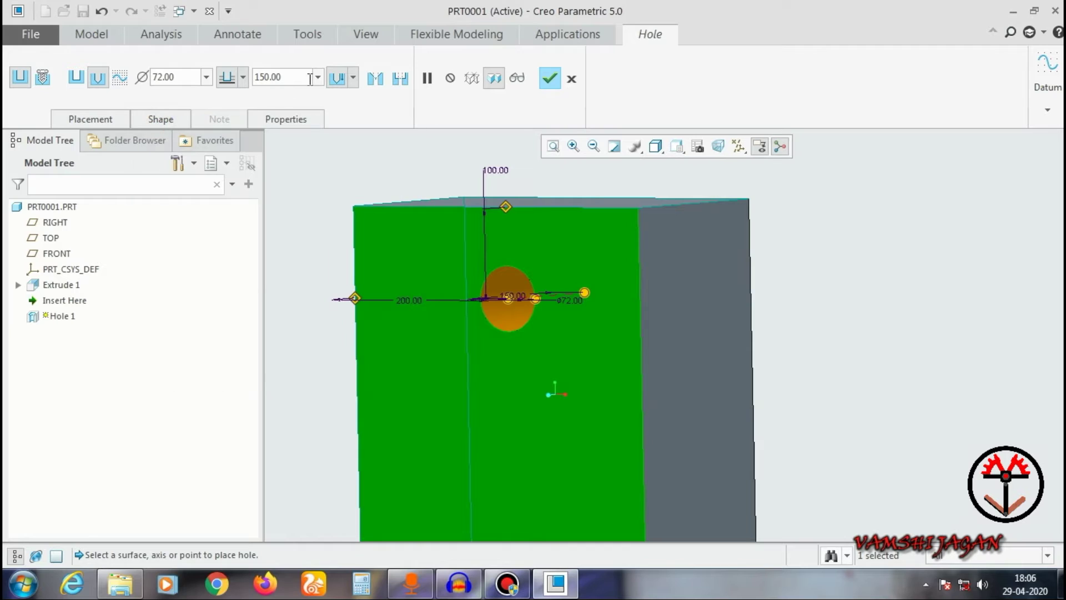
# Switch the hole to the predefined rectangular profile and open its shape settings.
pyautogui.click(275, 78)
pyautogui.click(76, 76)
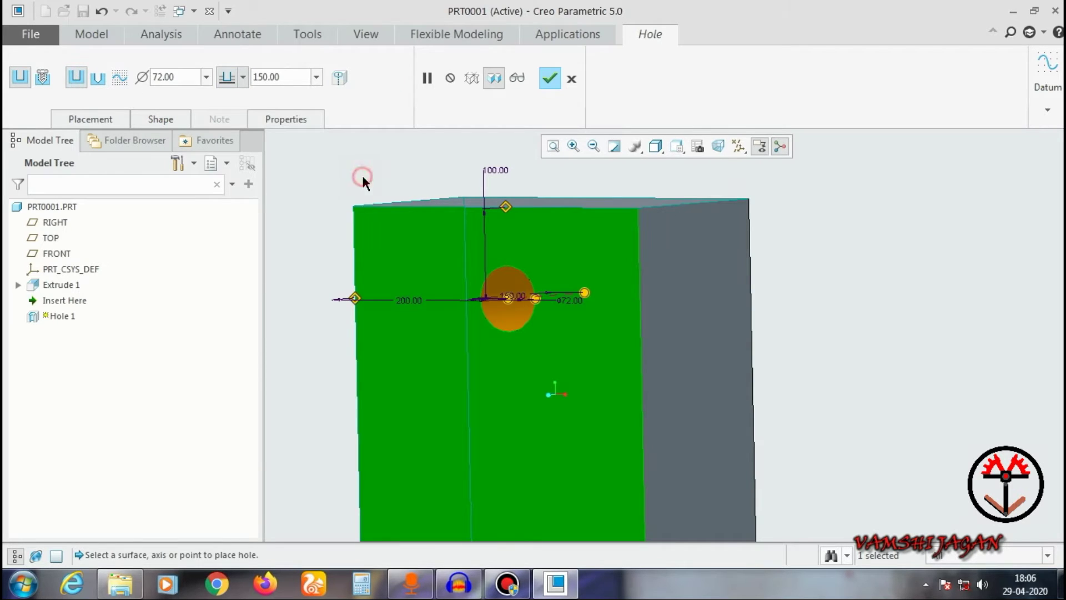
pyautogui.click(167, 120)
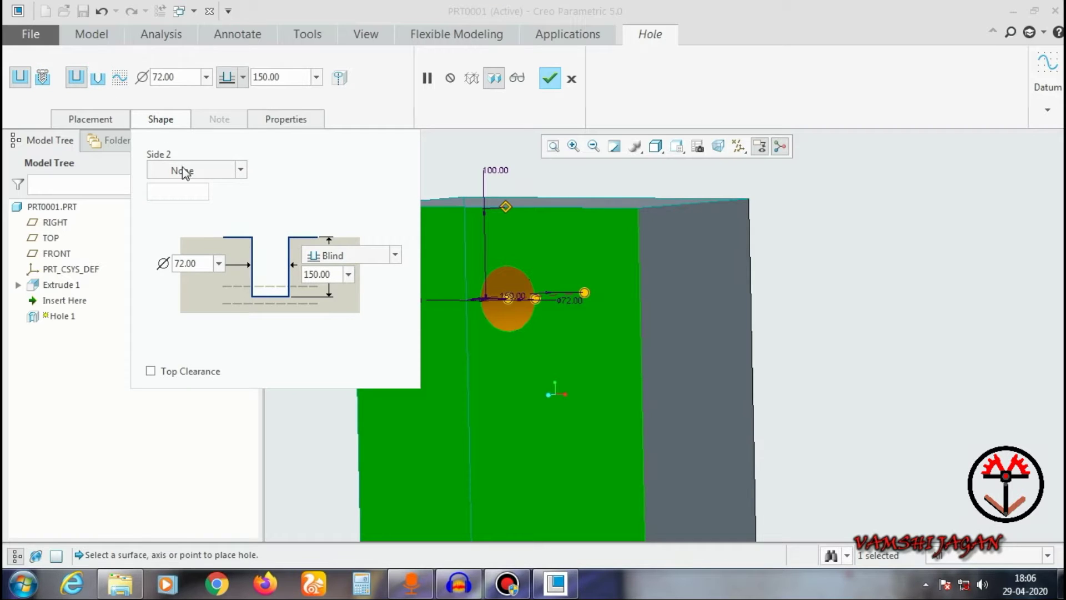
# Switch the hole to the standard drill profile and inspect its conical end inside the block.
pyautogui.click(97, 78)
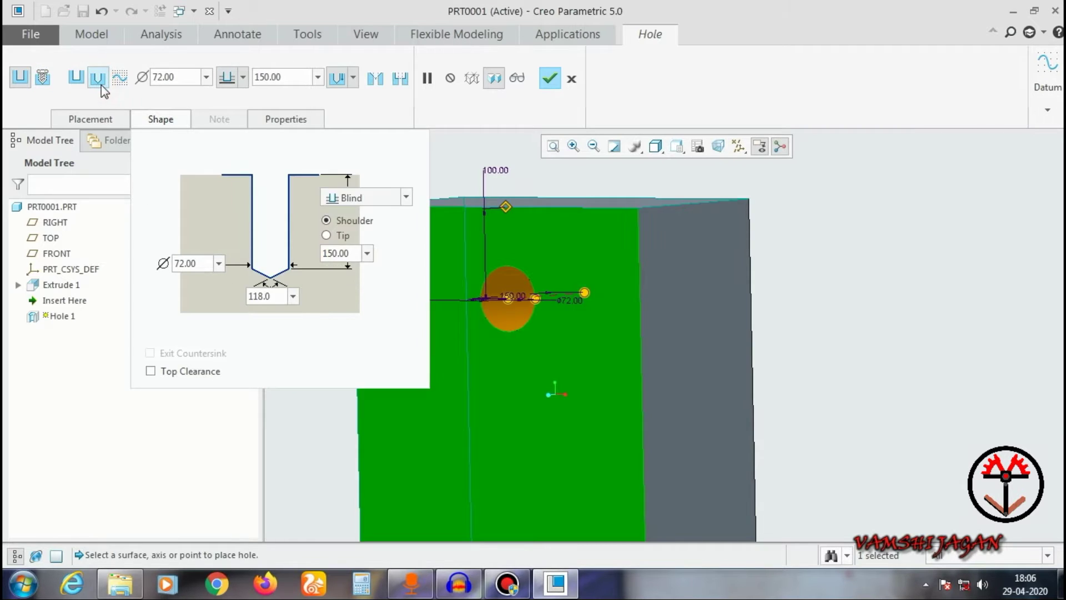
pyautogui.moveTo(661, 332); pyautogui.dragTo(589, 322, button='middle')
pyautogui.scroll(-2, 637, 314)
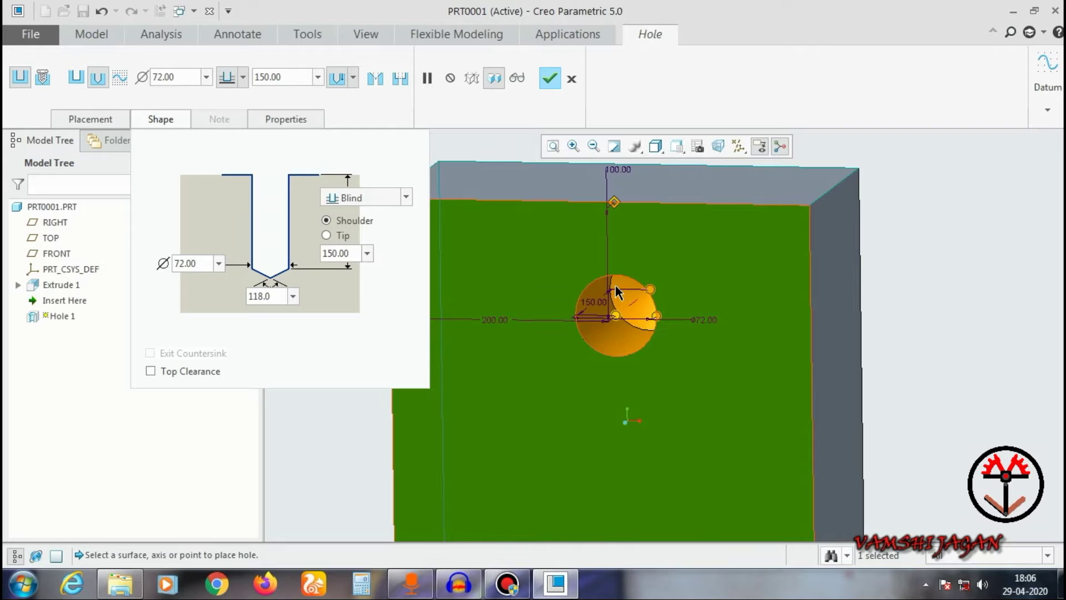
# Switch the hole back to the predefined rectangular profile and complete the feature.
pyautogui.click(76, 81)
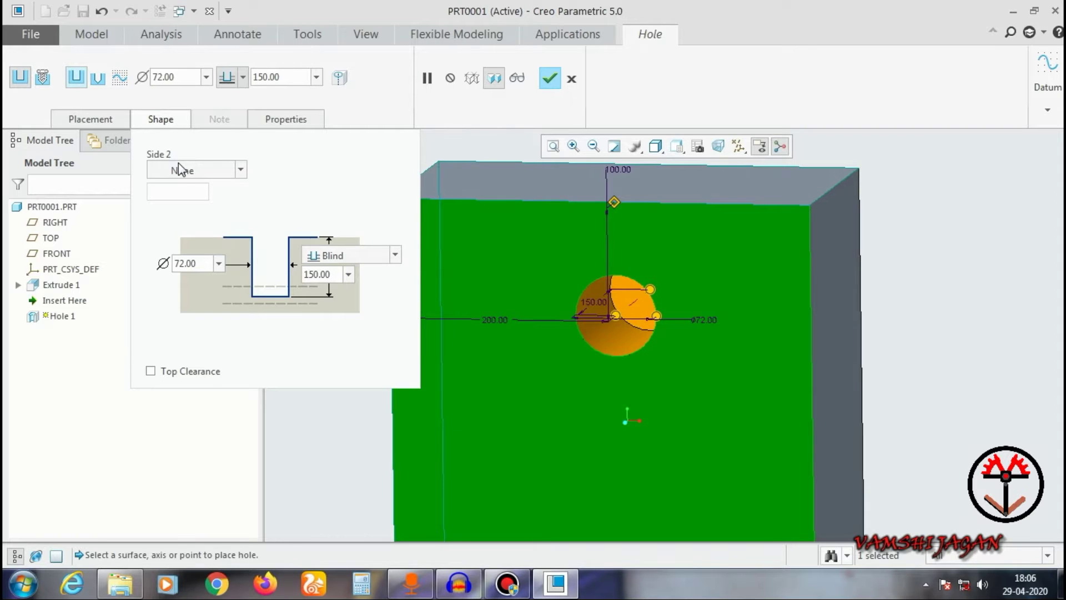
pyautogui.scroll(5, 753, 333)
pyautogui.scroll(-2, 616, 231)
pyautogui.click(555, 76)
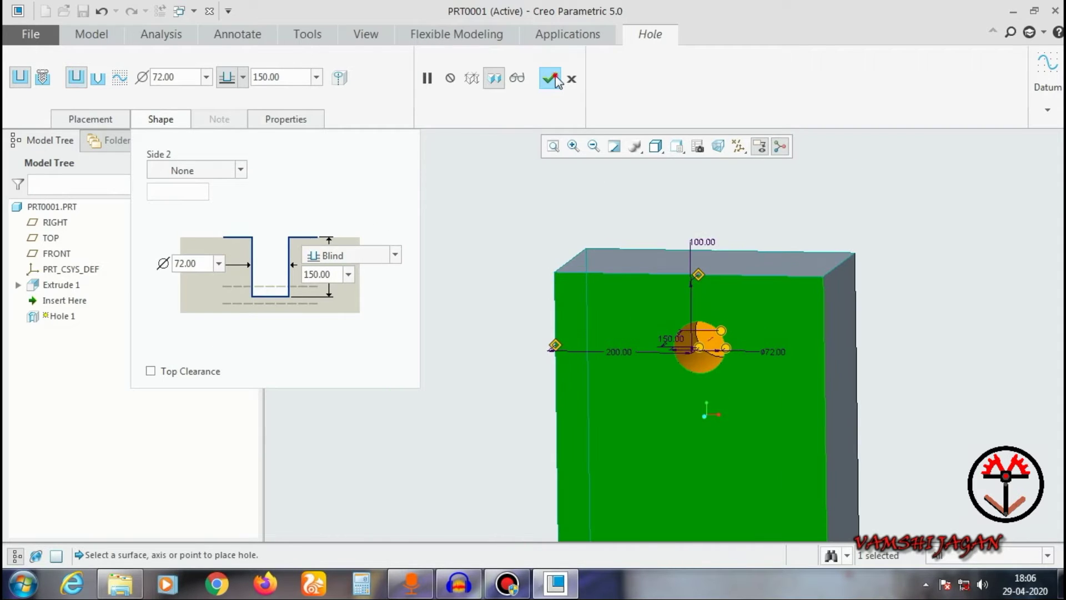
# Delete the hole feature from the block.
pyautogui.click(53, 286)
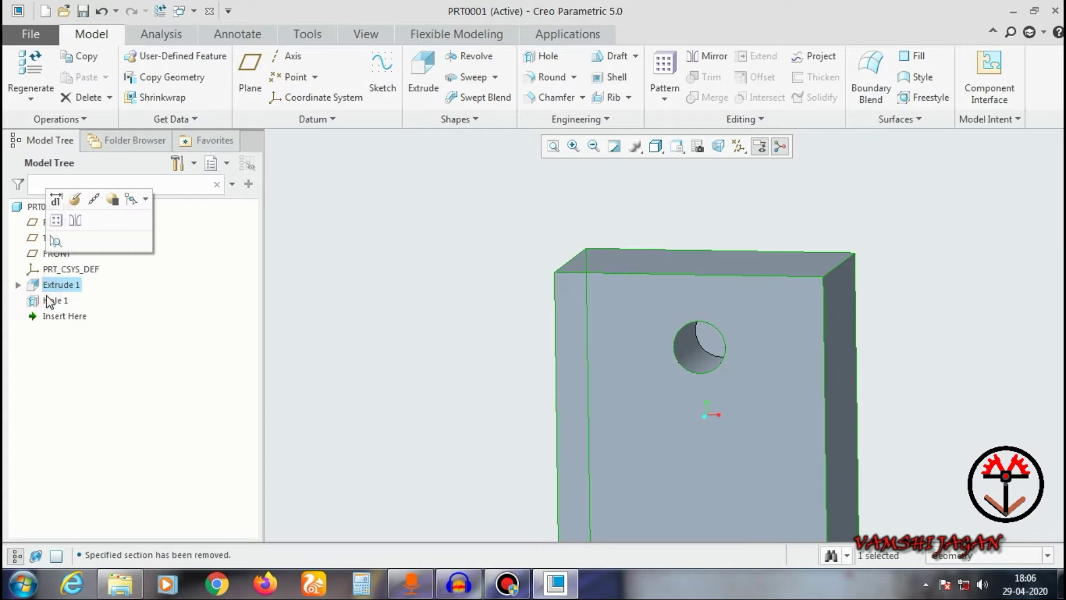
pyautogui.click(50, 300)
pyautogui.press('Delete')
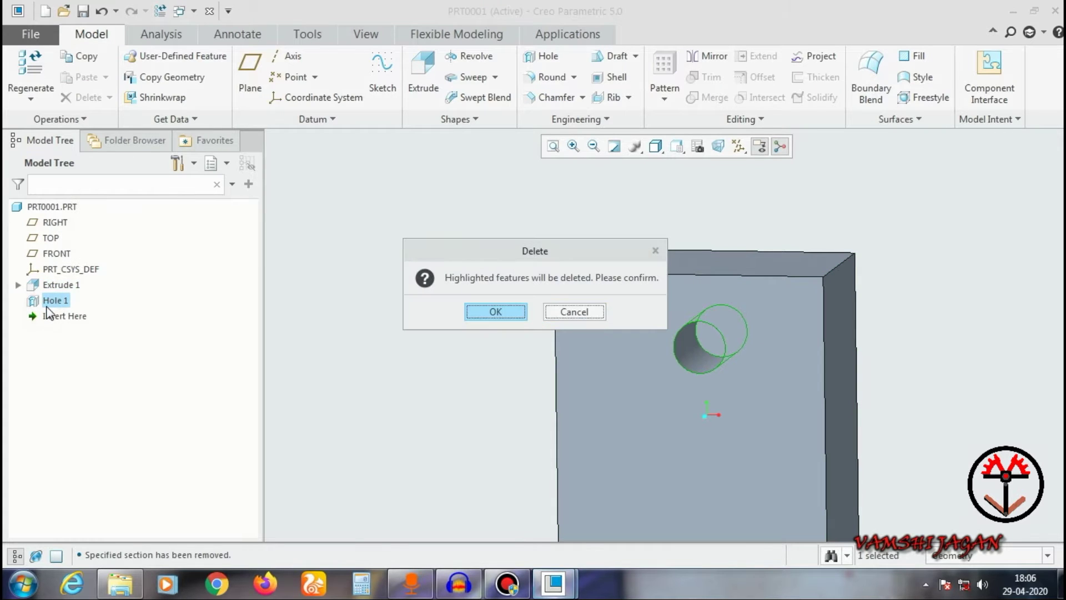
pyautogui.press('Return')
pyautogui.click(367, 200)
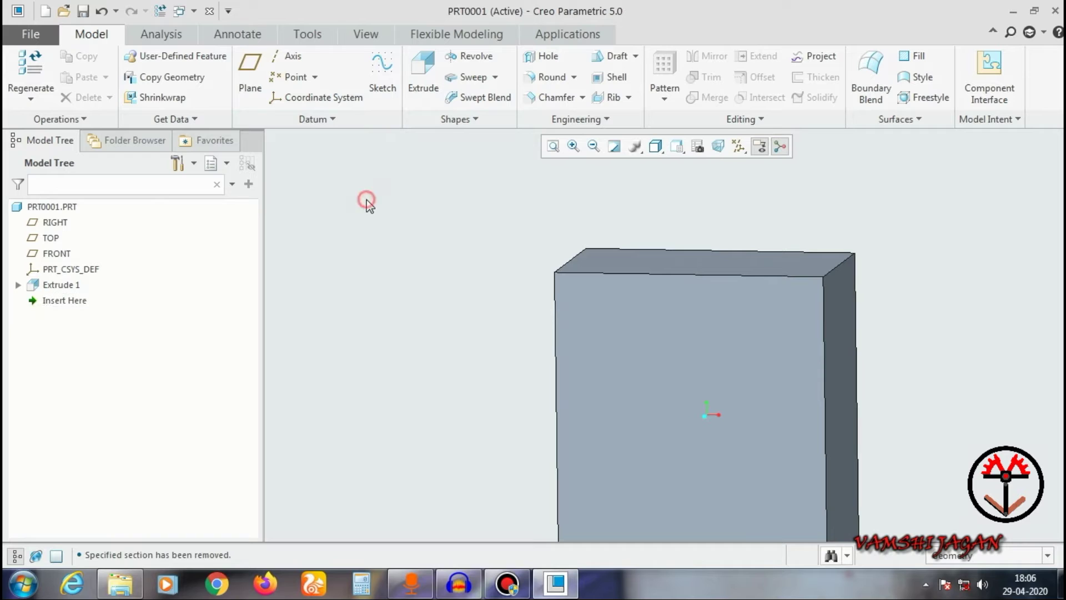
# Start a hole on the FRONT datum plane and attach its offset references to the block's top and right faces.
pyautogui.click(57, 253)
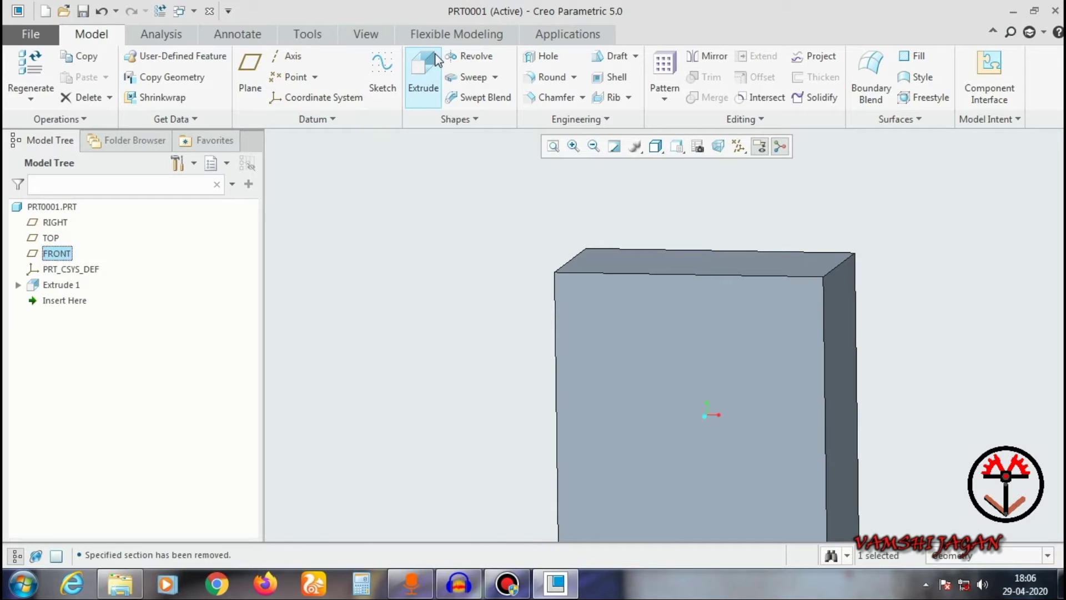
pyautogui.click(543, 56)
pyautogui.scroll(3, 472, 250)
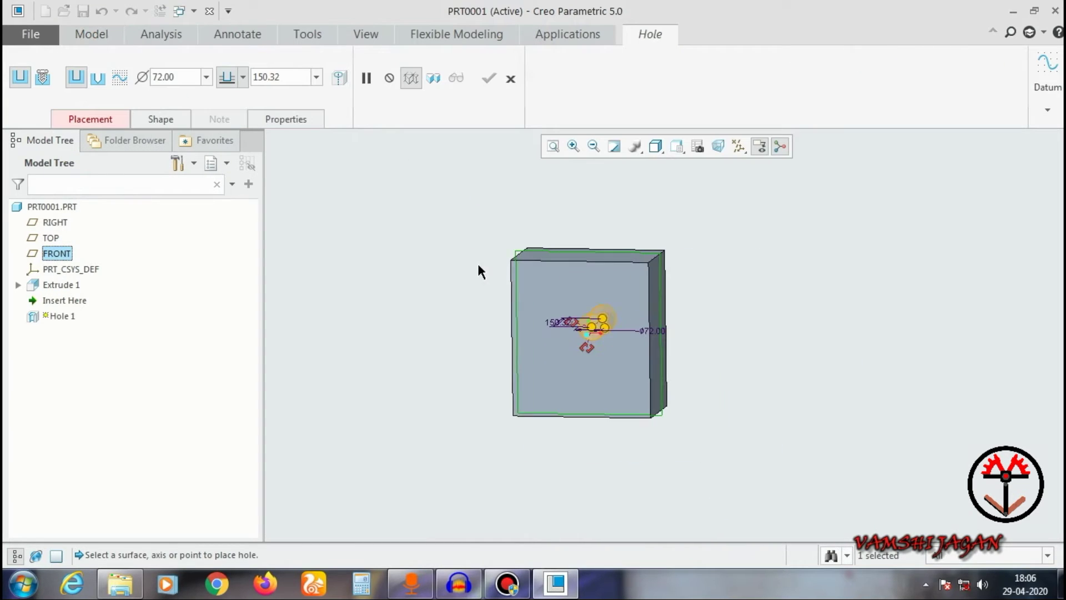
pyautogui.scroll(-3, 597, 325)
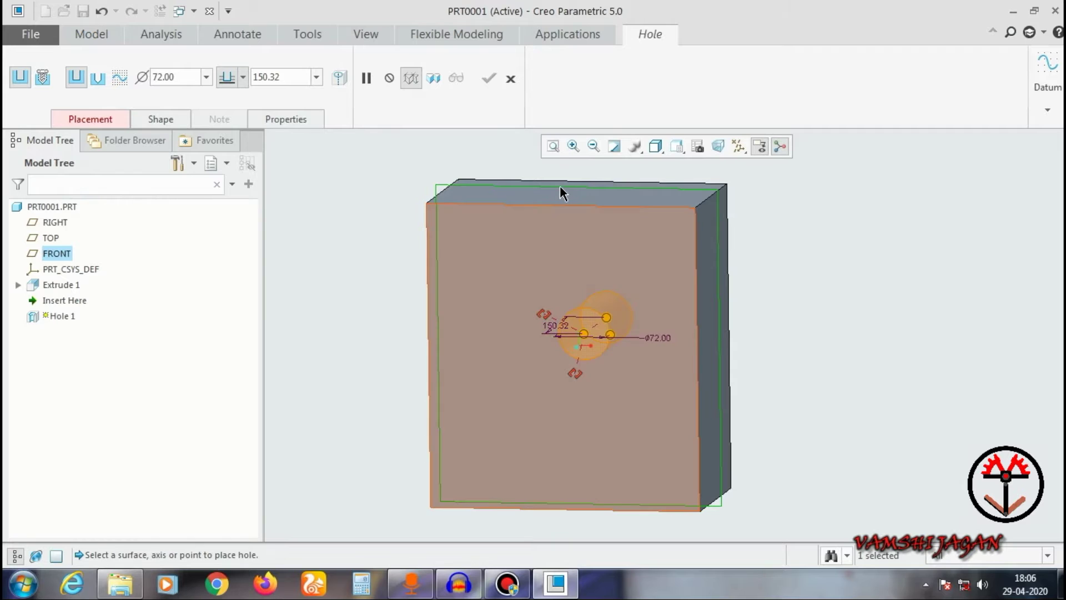
pyautogui.moveTo(543, 315); pyautogui.dragTo(536, 197)
pyautogui.moveTo(575, 373); pyautogui.dragTo(713, 337)
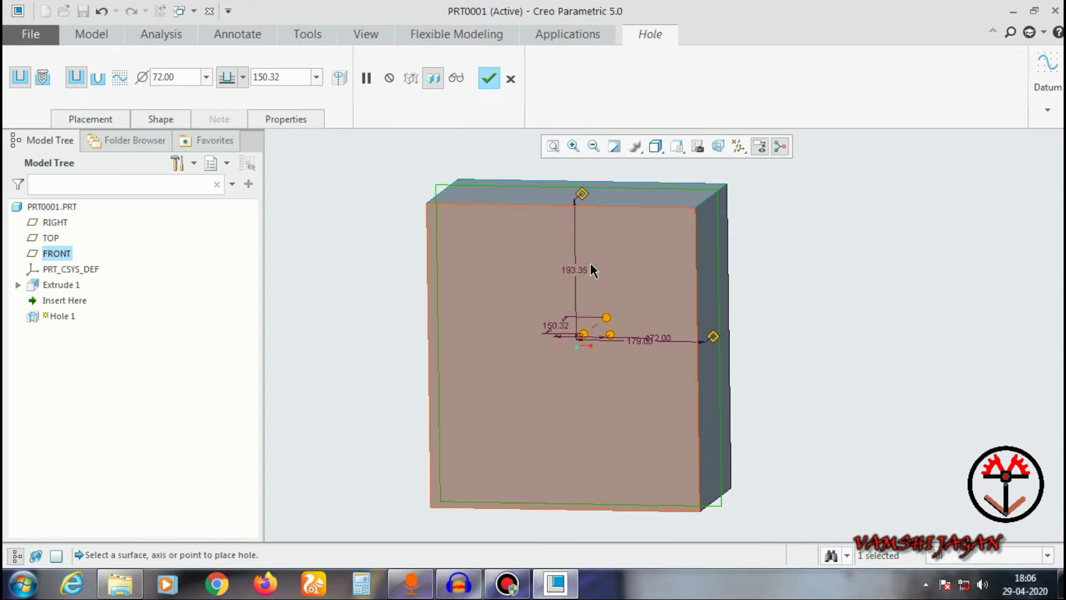
# Reattach the hole's vertical offset reference to the block's bottom face, with offsets of 250 from the bottom and 180 from the right face.
pyautogui.moveTo(582, 194); pyautogui.dragTo(546, 501)
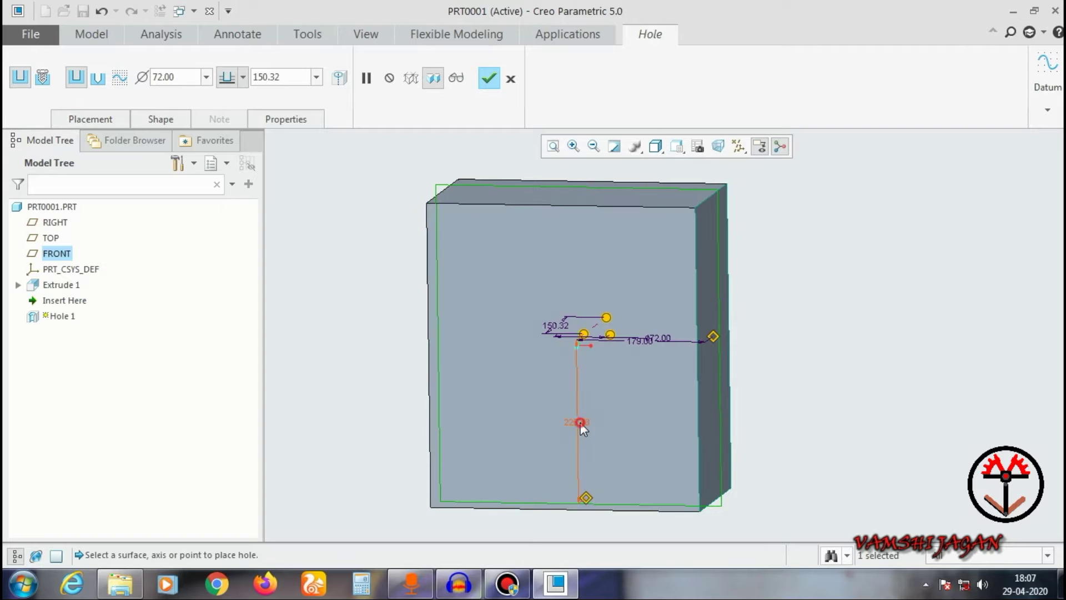
pyautogui.doubleClick(578, 424)
pyautogui.write('250')
pyautogui.press('Return')
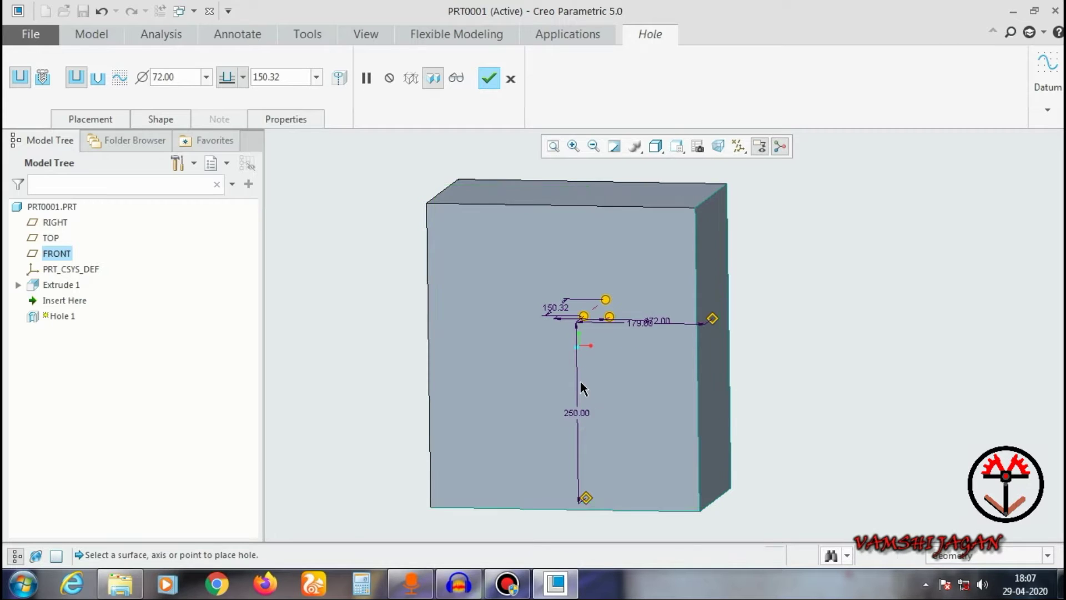
pyautogui.doubleClick(642, 326)
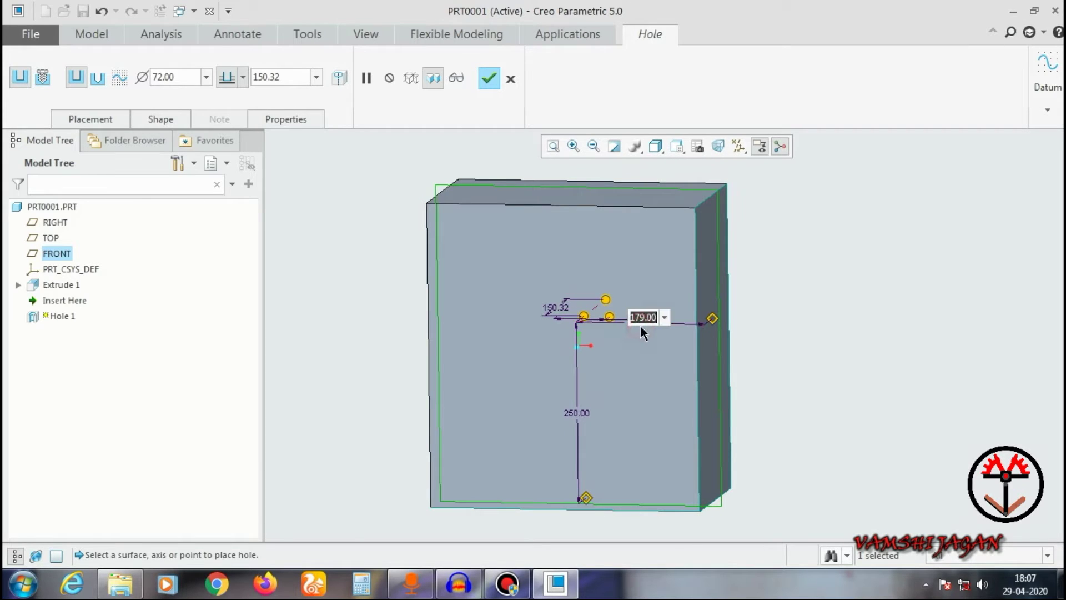
pyautogui.write('180')
pyautogui.press('Return')
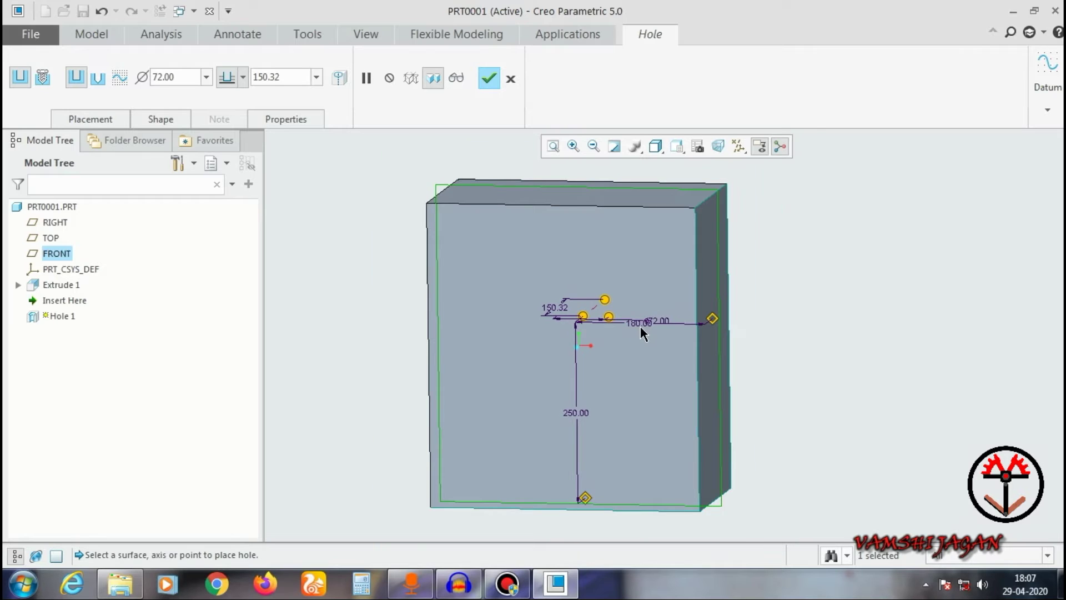
# Open the hole's shape settings and set its blind depth to 20.
pyautogui.scroll(-3, 641, 326)
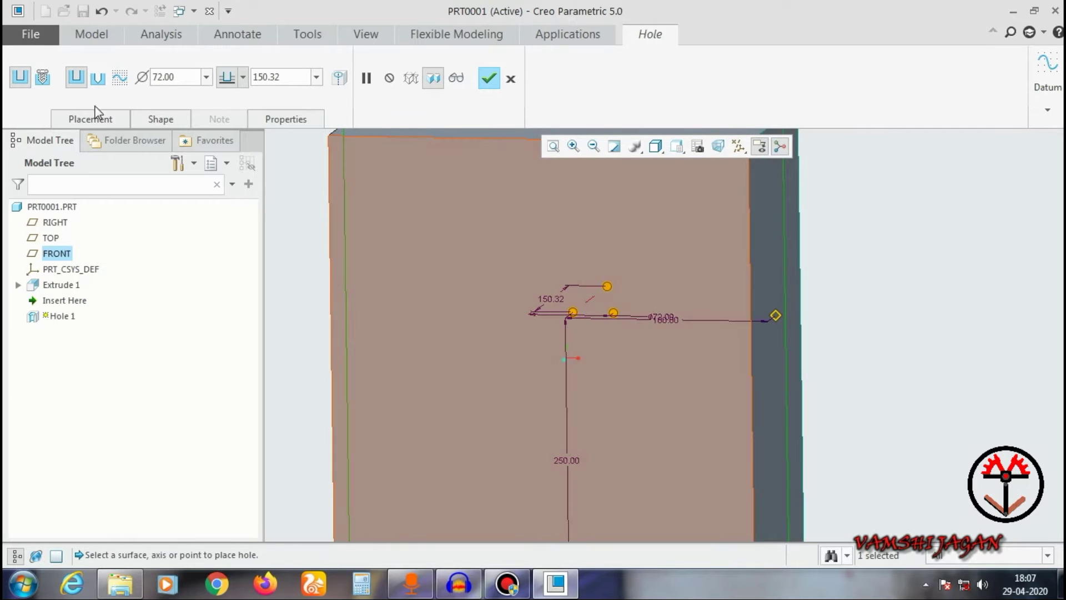
pyautogui.click(169, 124)
pyautogui.scroll(3, 843, 310)
pyautogui.moveTo(843, 309); pyautogui.dragTo(810, 342, button='middle')
pyautogui.scroll(-2, 728, 279)
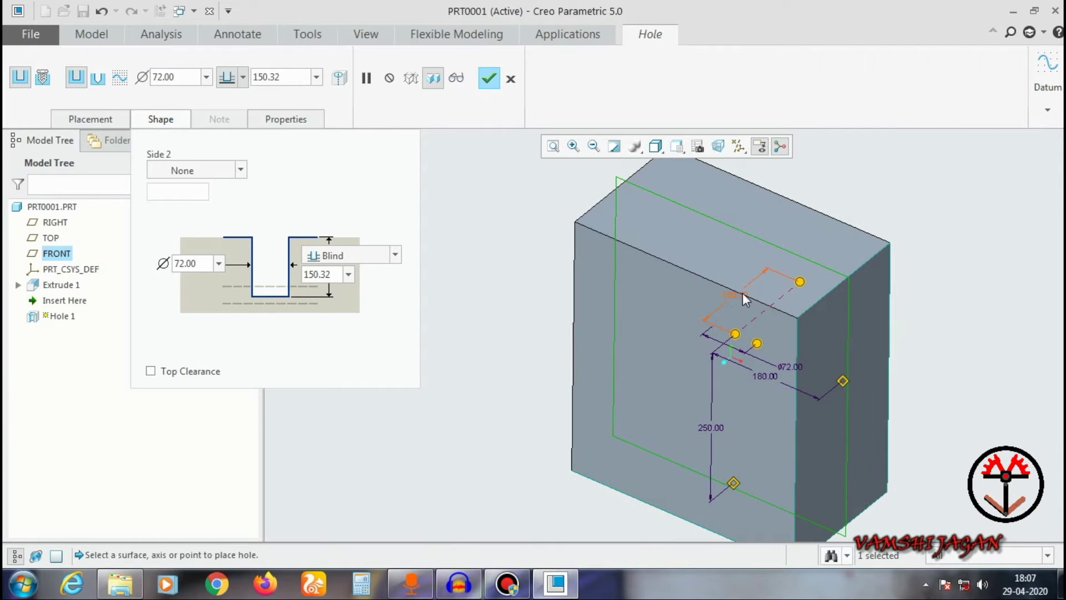
pyautogui.doubleClick(743, 295)
pyautogui.write('50')
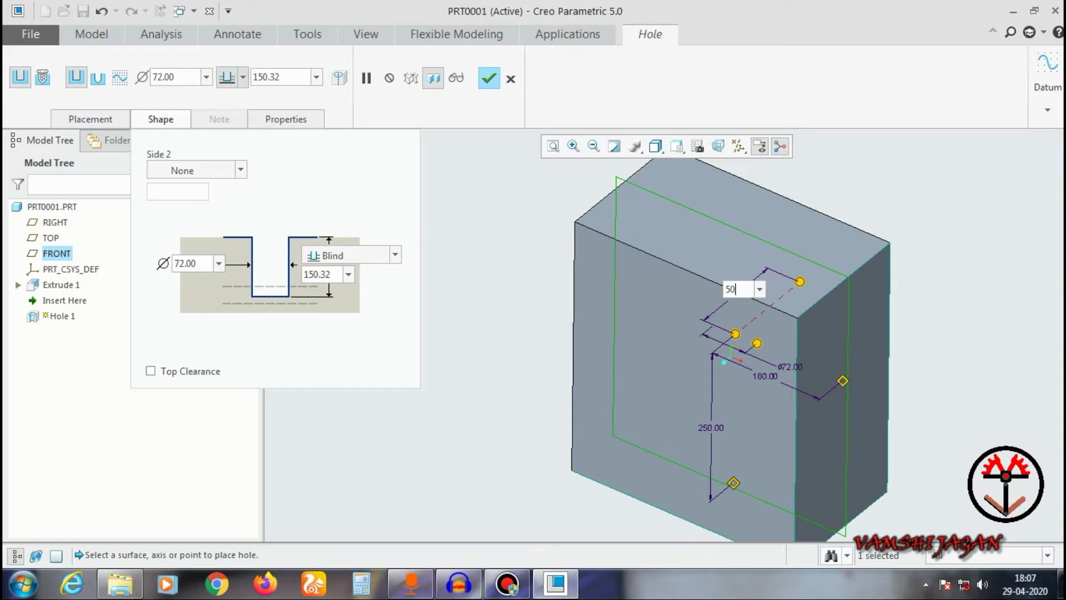
pyautogui.press('Return')
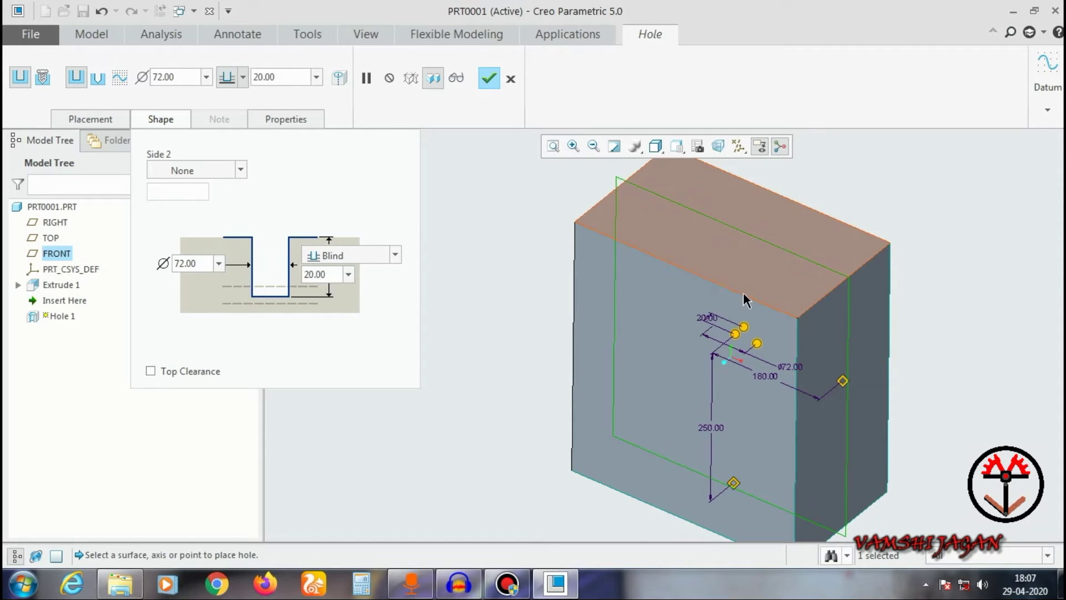
# Give the hole a Blind depth on Side 2 and shorten it to about 127.4.
pyautogui.moveTo(700, 351); pyautogui.dragTo(622, 301, button='middle')
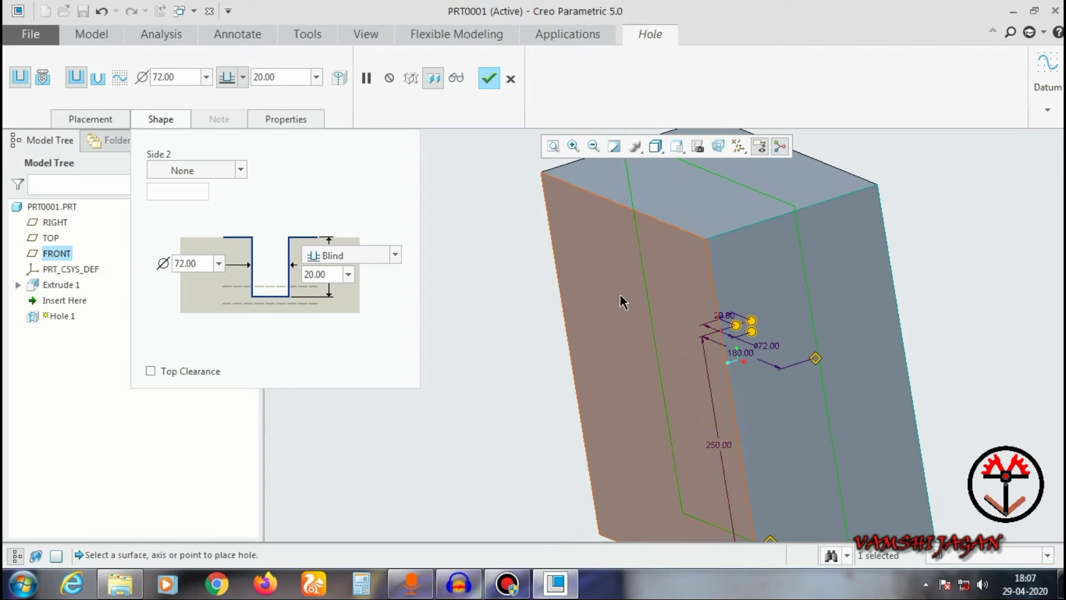
pyautogui.click(195, 171)
pyautogui.click(195, 184)
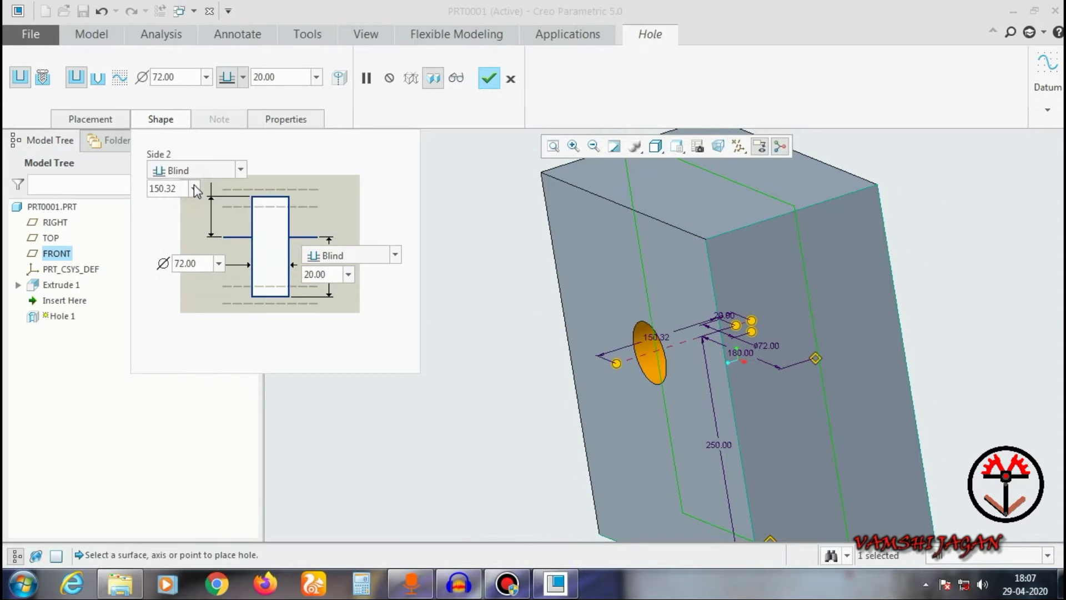
pyautogui.moveTo(564, 272); pyautogui.dragTo(599, 285, button='middle')
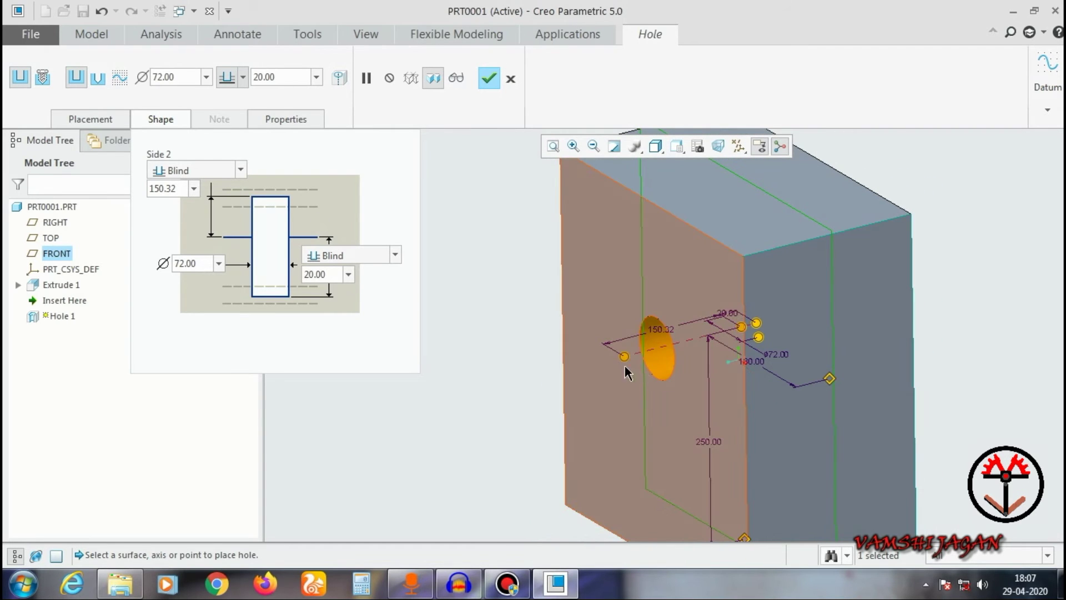
pyautogui.moveTo(624, 356)
pyautogui.mouseDown()
pyautogui.moveTo(669, 344)
pyautogui.moveTo(653, 358)
pyautogui.moveTo(642, 351)
pyautogui.mouseUp()
# Display the block in Hidden Line style and view the hole outline from the side.
pyautogui.click(656, 147)
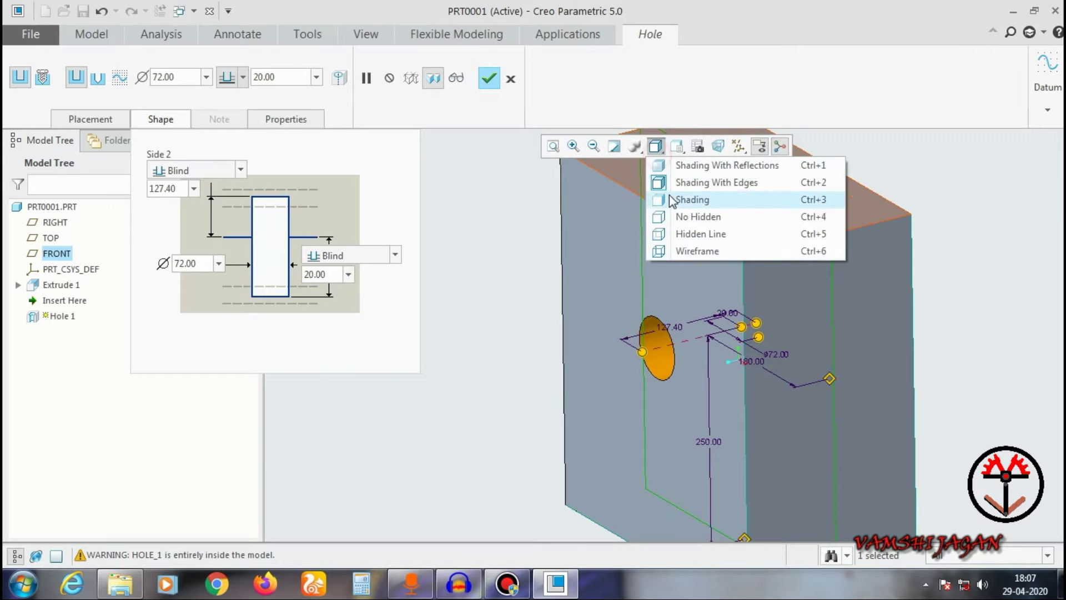
pyautogui.click(683, 234)
pyautogui.scroll(4, 472, 416)
pyautogui.moveTo(572, 448); pyautogui.dragTo(543, 433, button='middle')
pyautogui.scroll(-2, 571, 372)
pyautogui.scroll(-2, 594, 323)
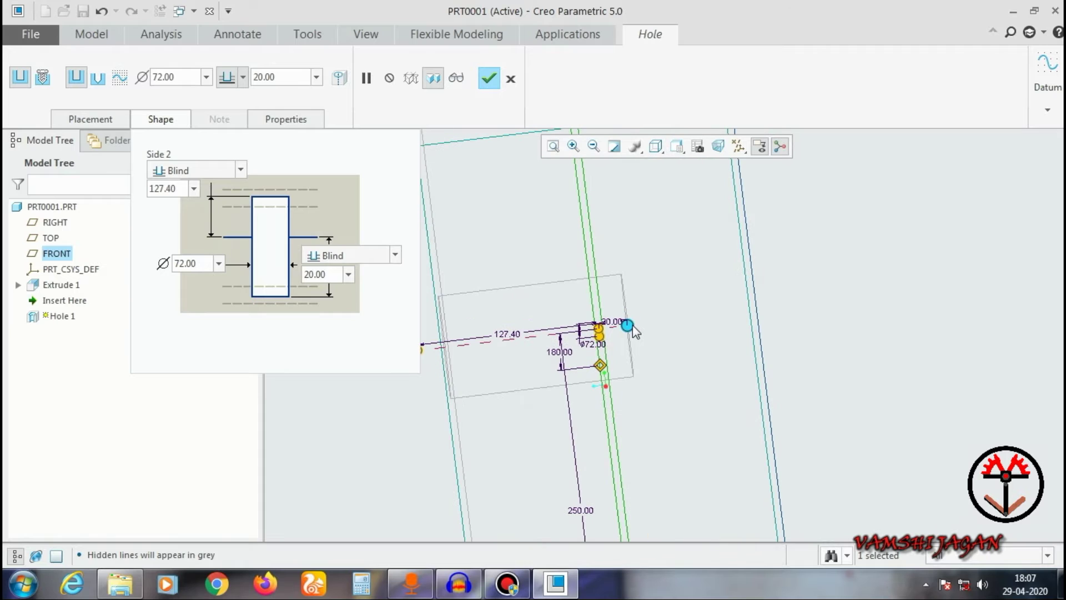
# Stretch the hole's first-side depth to about 83 and shorten its Side 2 depth to about 64.5.
pyautogui.moveTo(631, 324); pyautogui.dragTo(723, 308)
pyautogui.scroll(2, 743, 312)
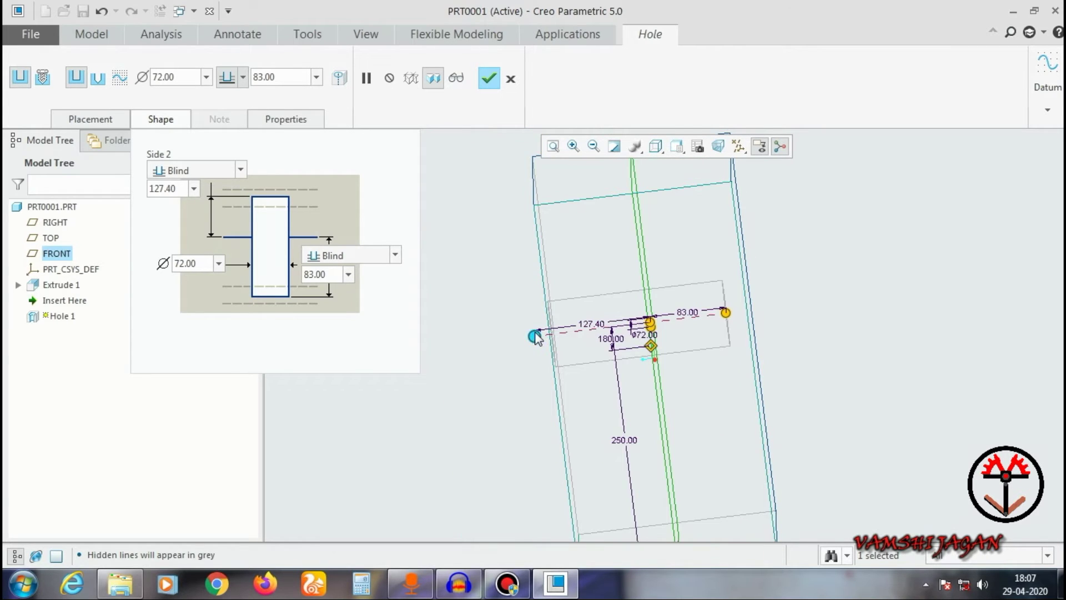
pyautogui.moveTo(534, 336)
pyautogui.mouseDown()
pyautogui.moveTo(610, 336)
pyautogui.moveTo(516, 341)
pyautogui.moveTo(623, 340)
pyautogui.moveTo(536, 336)
pyautogui.mouseUp()
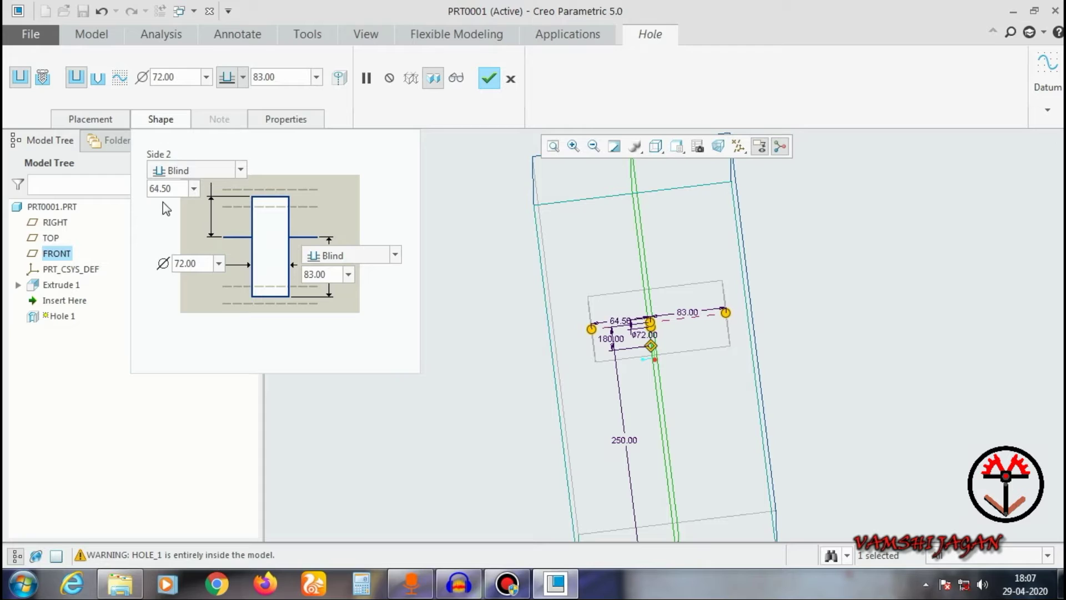
# Set the hole's Side 2 depth to None and make its depth Symmetric with a total of 100.
pyautogui.click(171, 177)
pyautogui.click(175, 272)
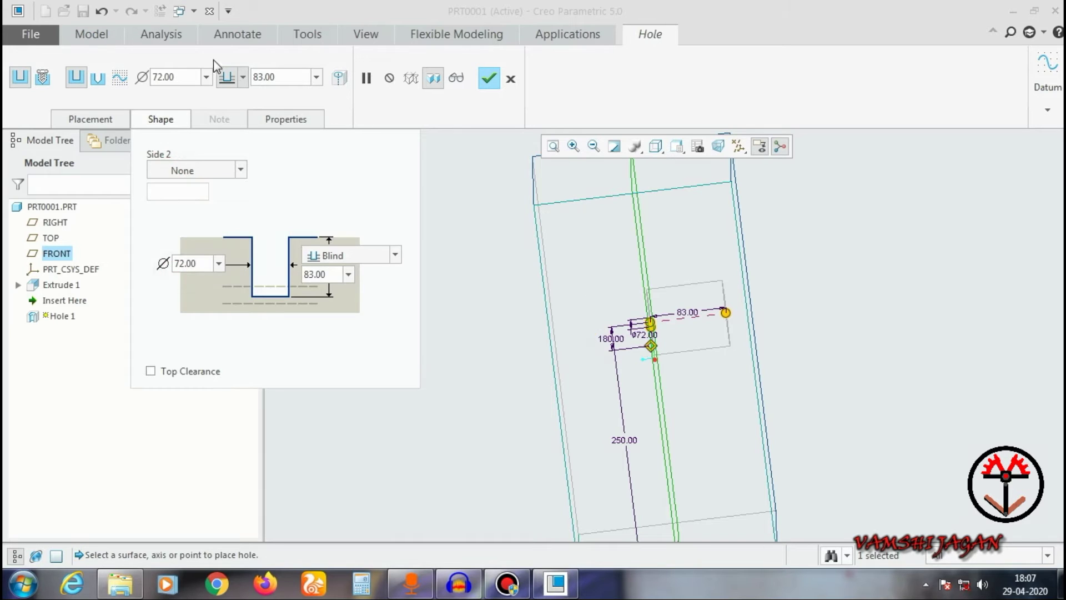
pyautogui.click(243, 79)
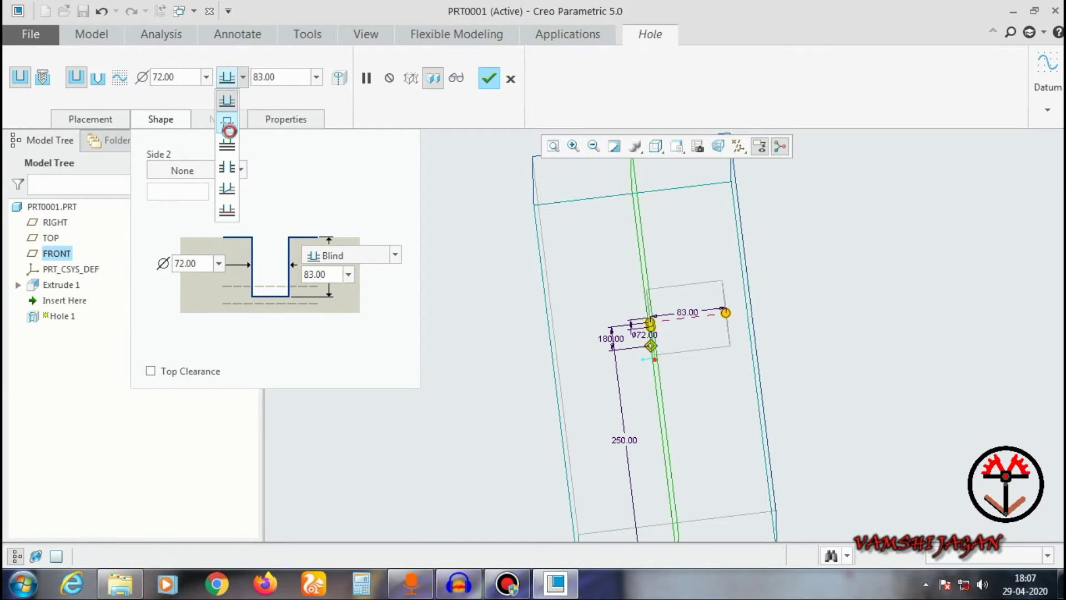
pyautogui.click(229, 128)
pyautogui.scroll(2, 648, 319)
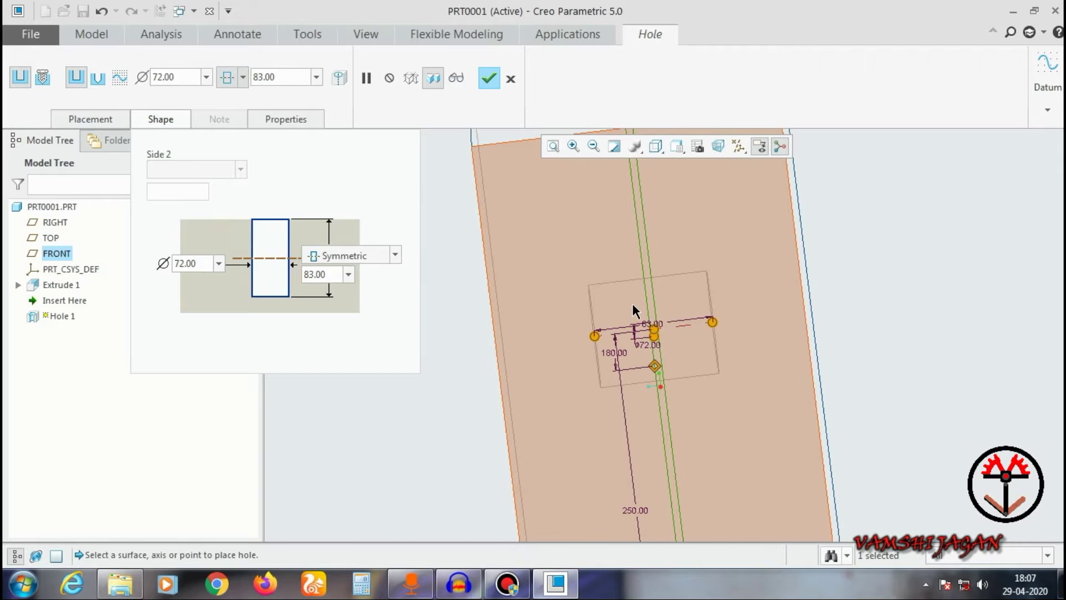
pyautogui.moveTo(634, 310); pyautogui.dragTo(661, 349, button='middle')
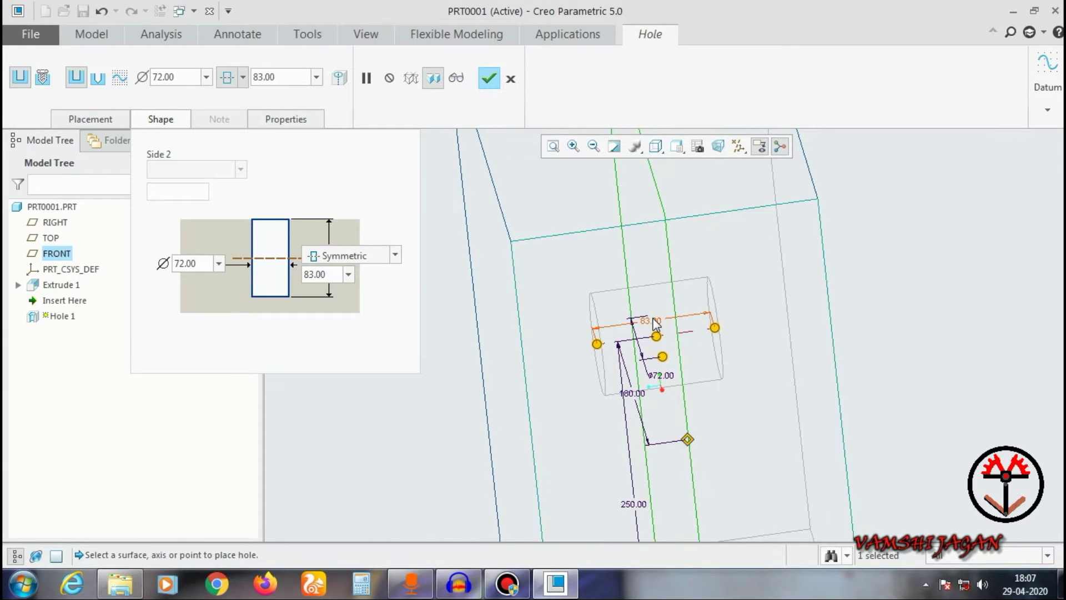
pyautogui.doubleClick(654, 321)
pyautogui.write('100')
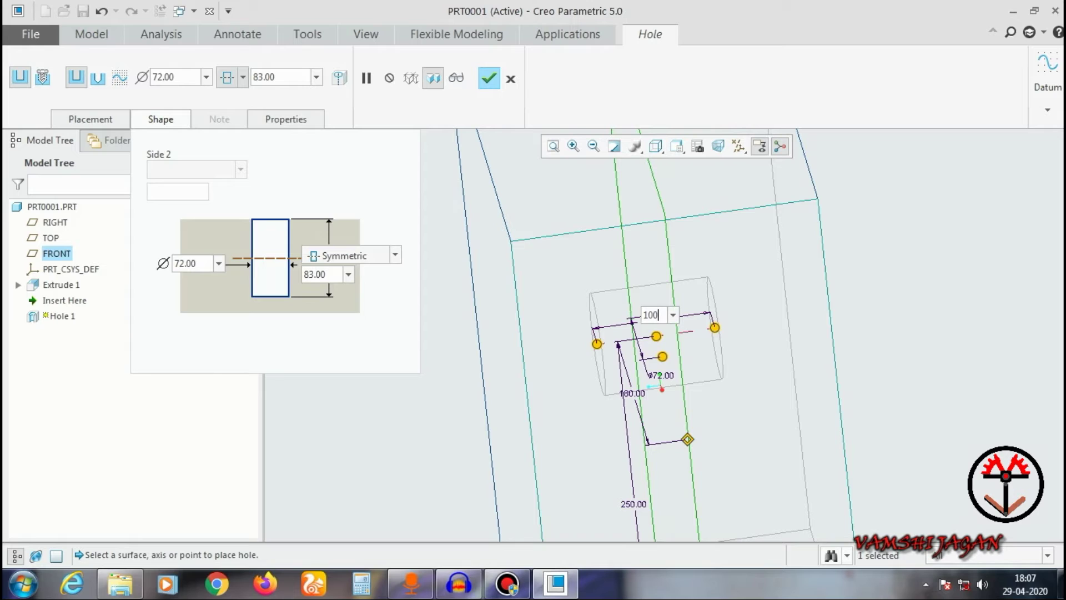
pyautogui.press('Return')
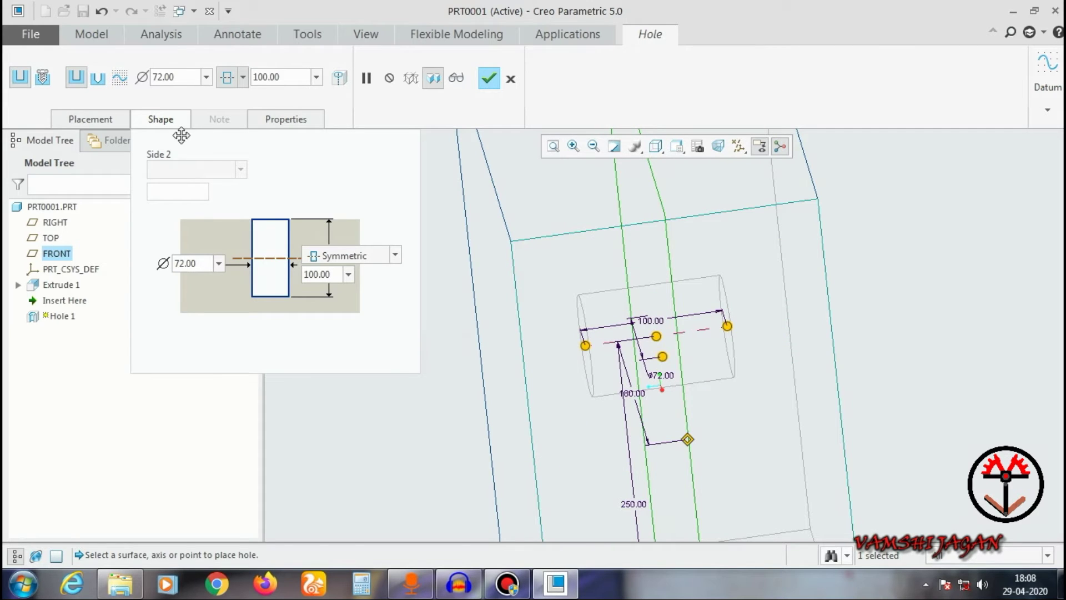
# Close the shape settings and cancel the hole feature without keeping it.
pyautogui.click(145, 118)
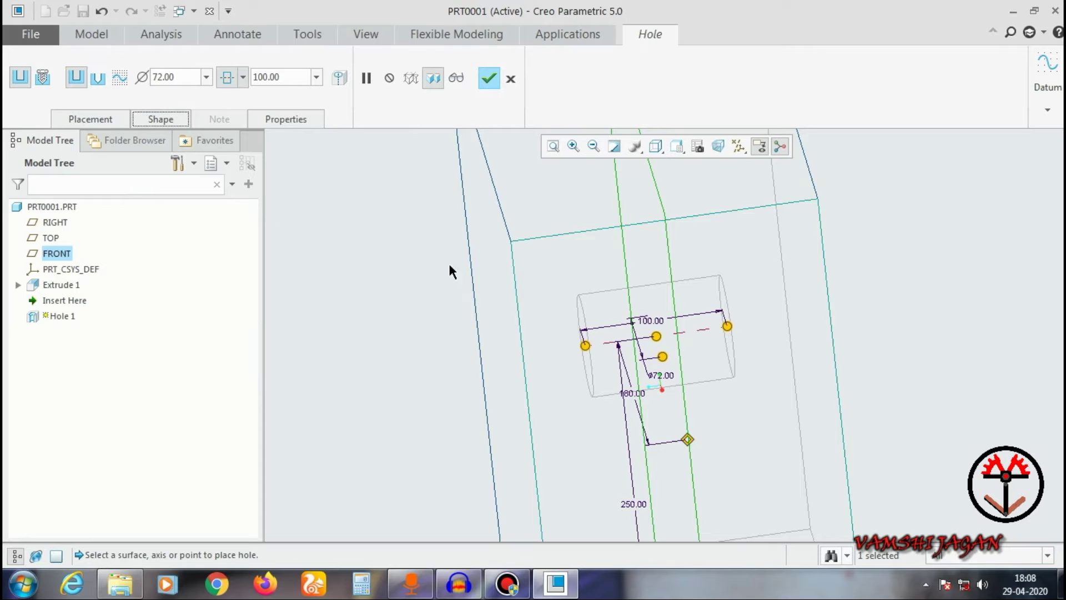
pyautogui.click(389, 288)
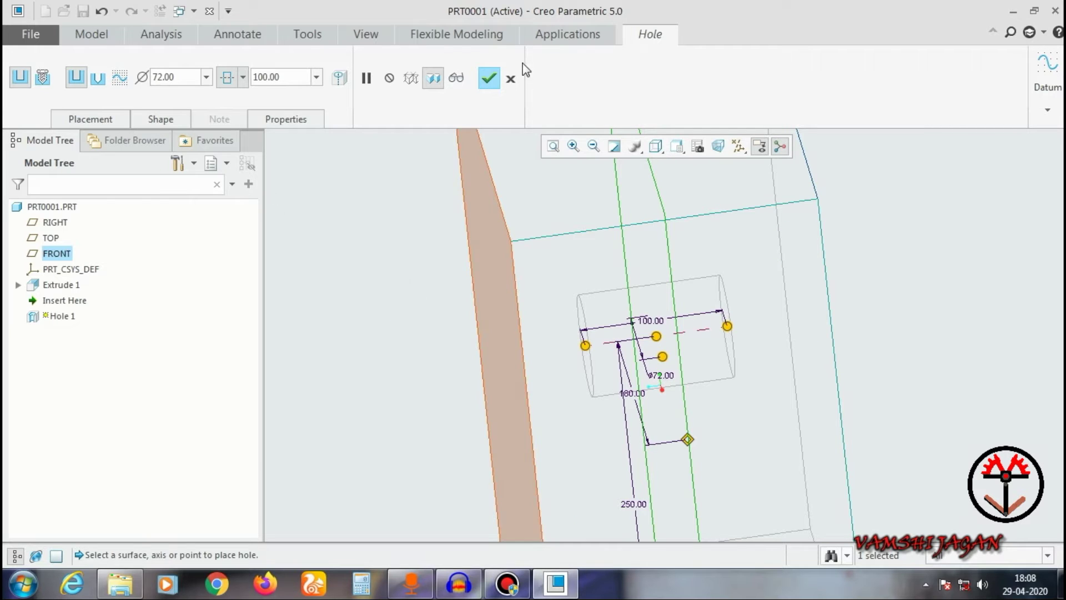
pyautogui.click(512, 80)
pyautogui.click(536, 320)
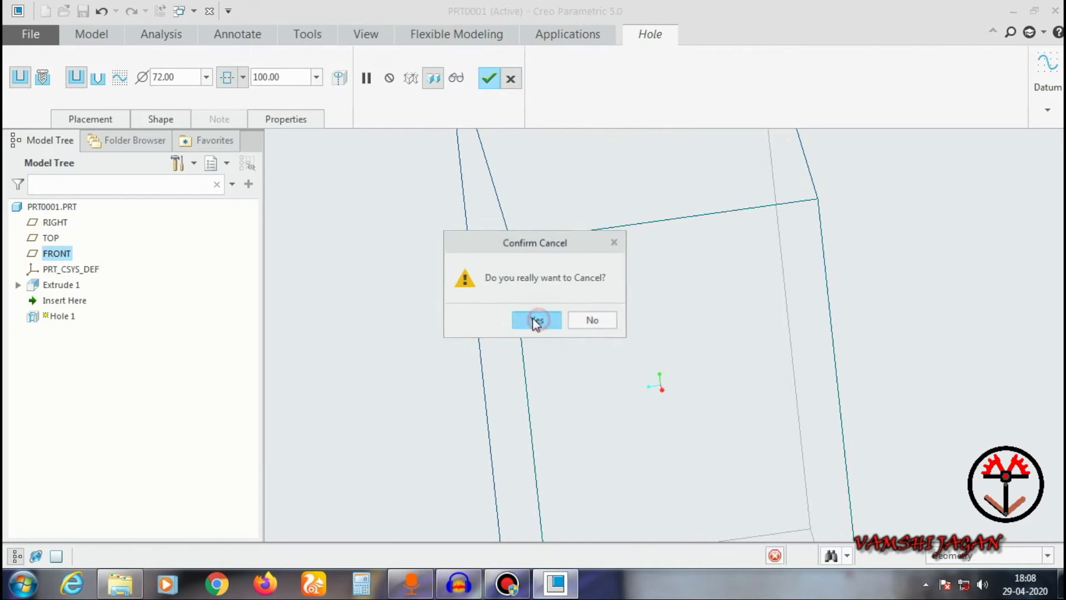
# Display the block shaded with edges and orient the view normal to its narrow side face.
pyautogui.scroll(-3, 593, 311)
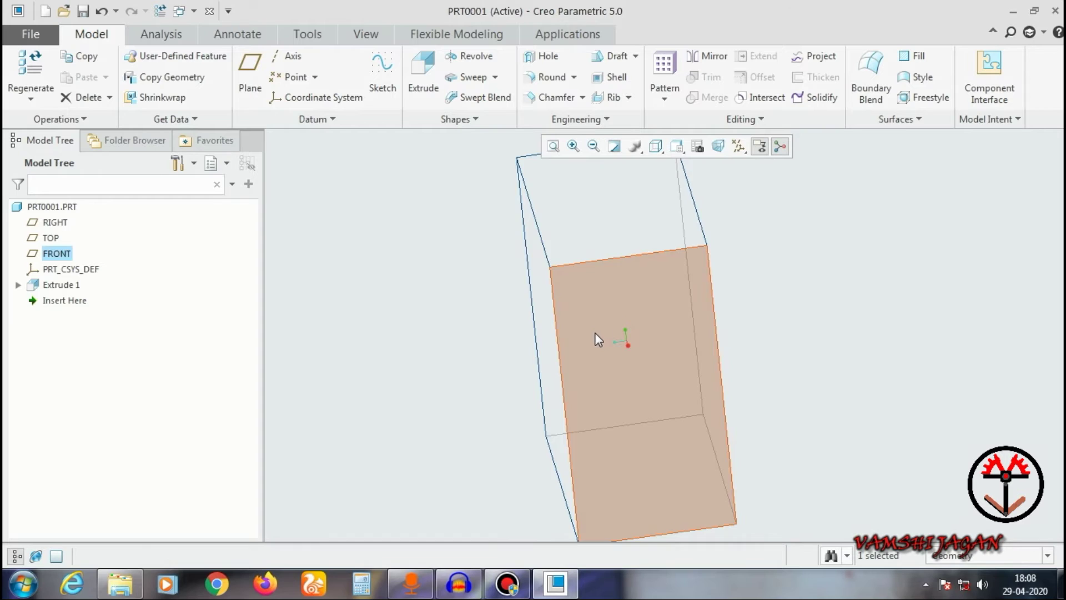
pyautogui.click(655, 146)
pyautogui.click(672, 182)
pyautogui.click(702, 347)
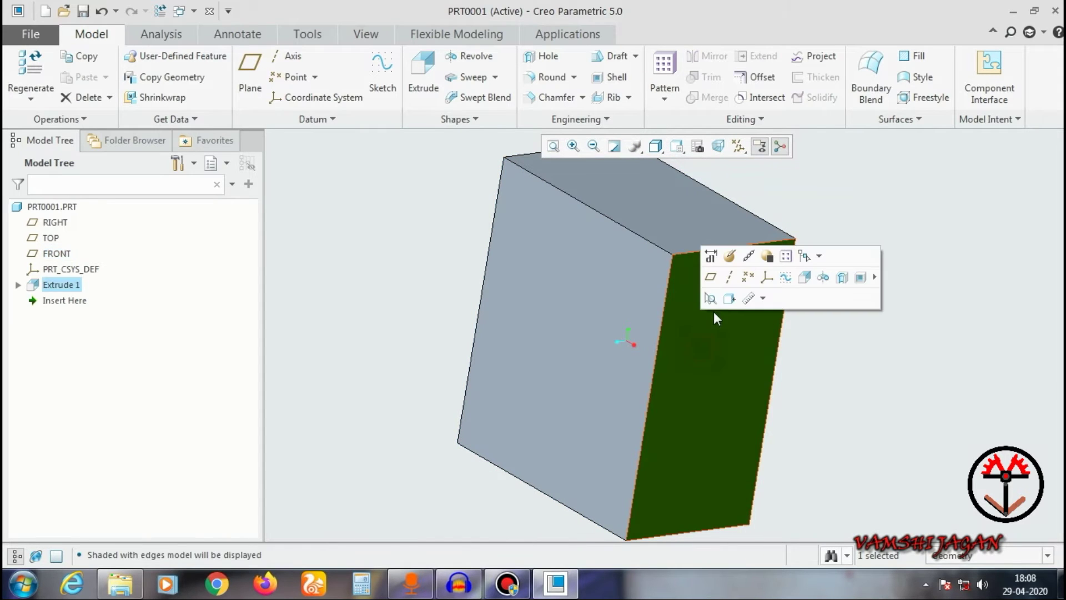
pyautogui.click(728, 299)
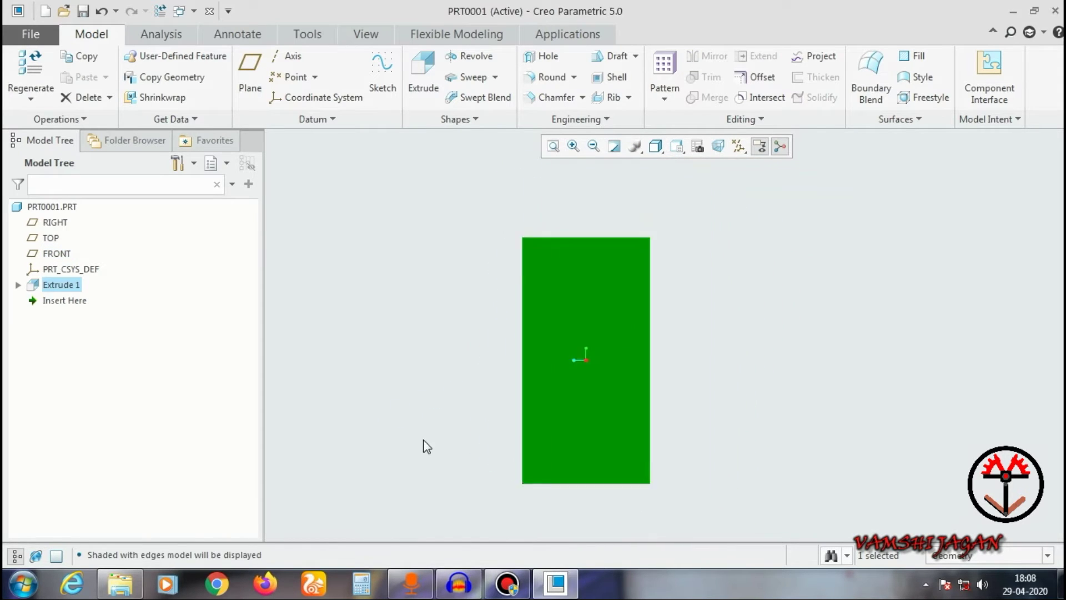
pyautogui.scroll(3, 465, 434)
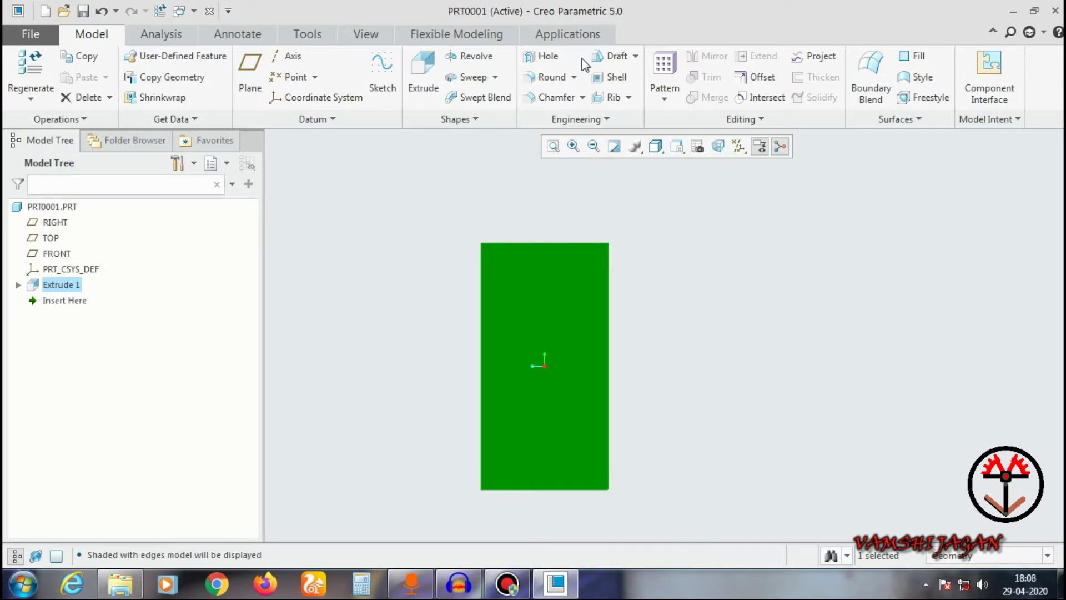
# Start a hole on the selected narrow face and assign its offset references to the face's right and top edges.
pyautogui.click(541, 56)
pyautogui.moveTo(572, 242); pyautogui.dragTo(602, 317, button='middle')
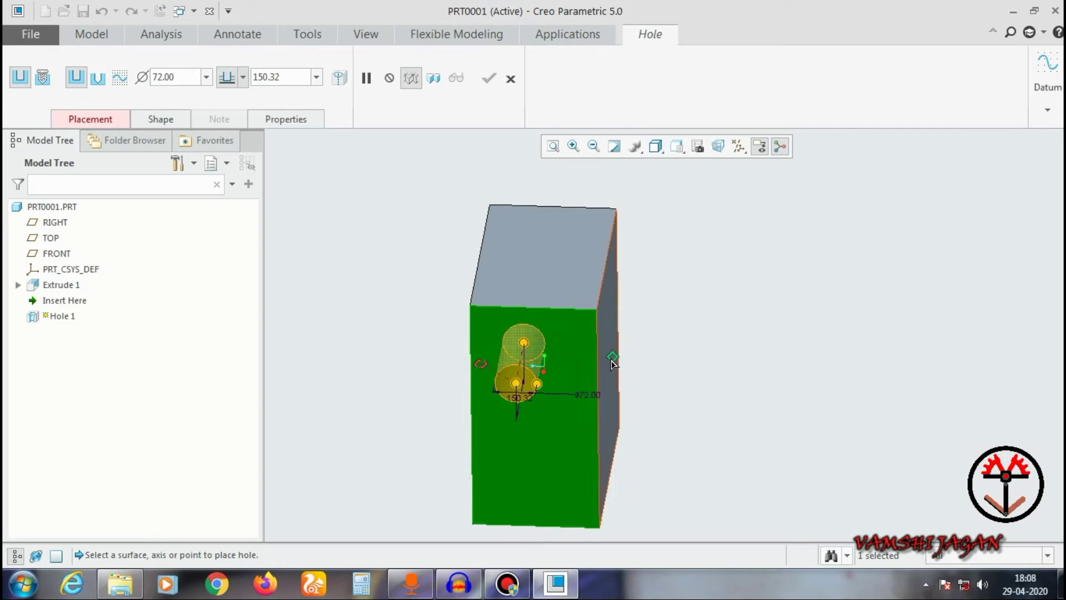
pyautogui.moveTo(612, 358); pyautogui.dragTo(598, 386)
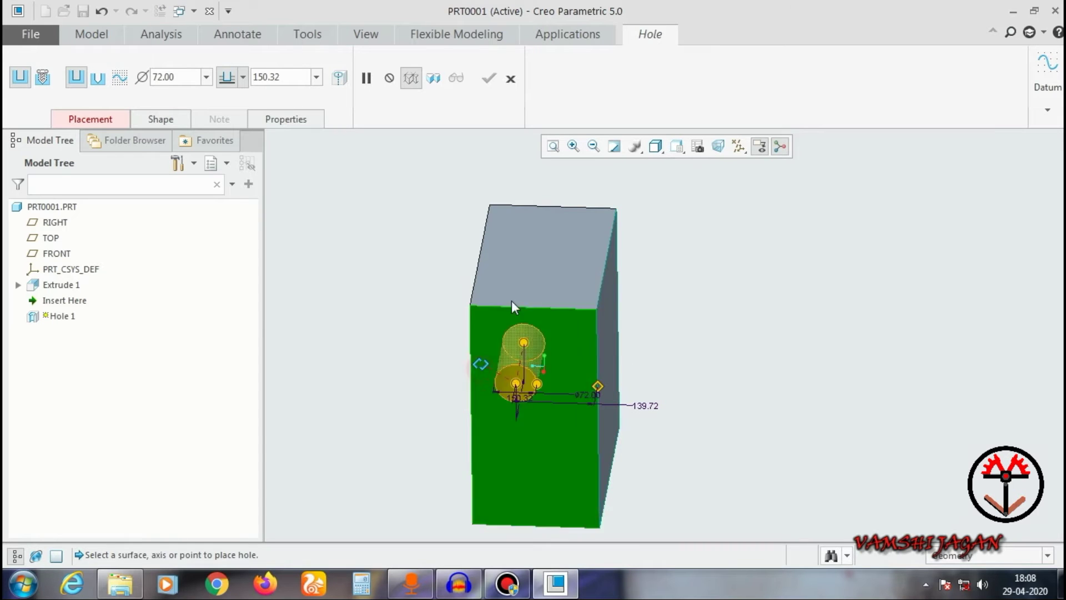
pyautogui.moveTo(481, 365); pyautogui.dragTo(515, 307)
pyautogui.scroll(-2, 593, 362)
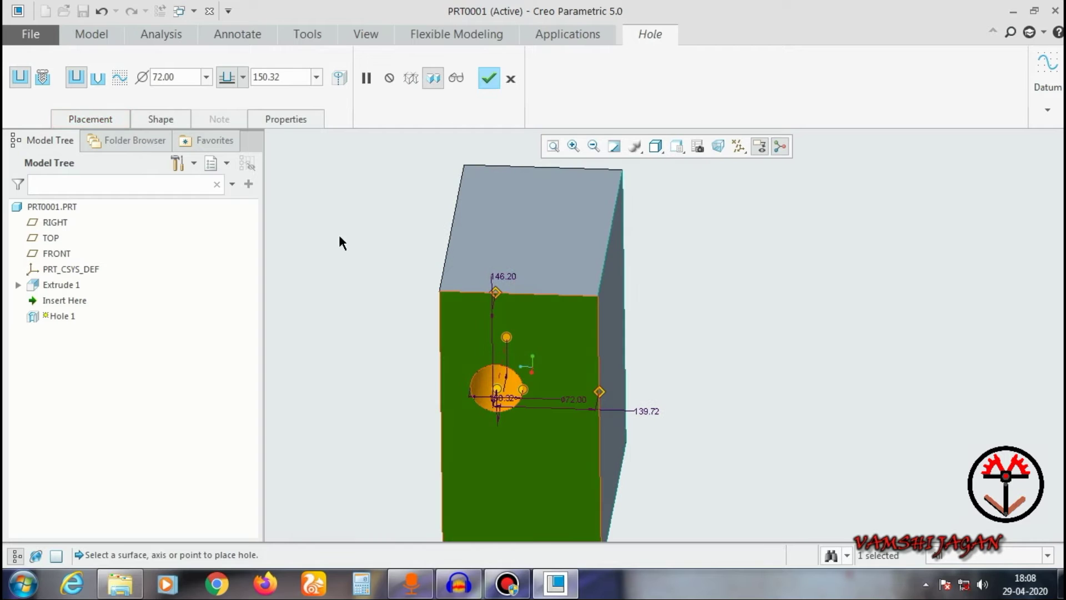
pyautogui.moveTo(617, 376); pyautogui.dragTo(507, 333, button='middle')
pyautogui.scroll(-2, 508, 332)
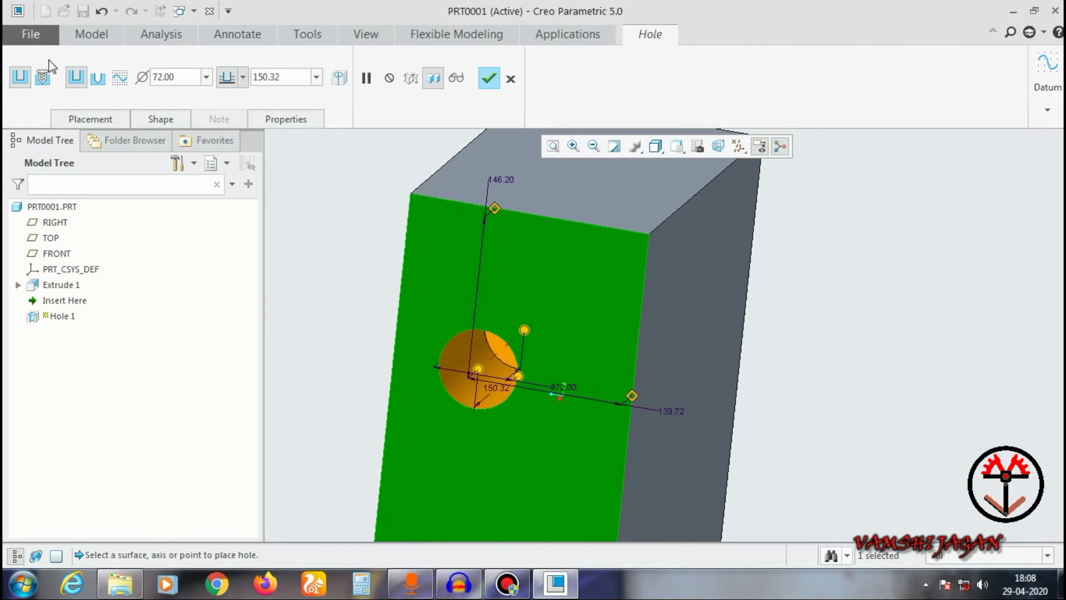
# Change the hole to a standard hole with an ISO M60x5.5 screw size.
pyautogui.click(50, 77)
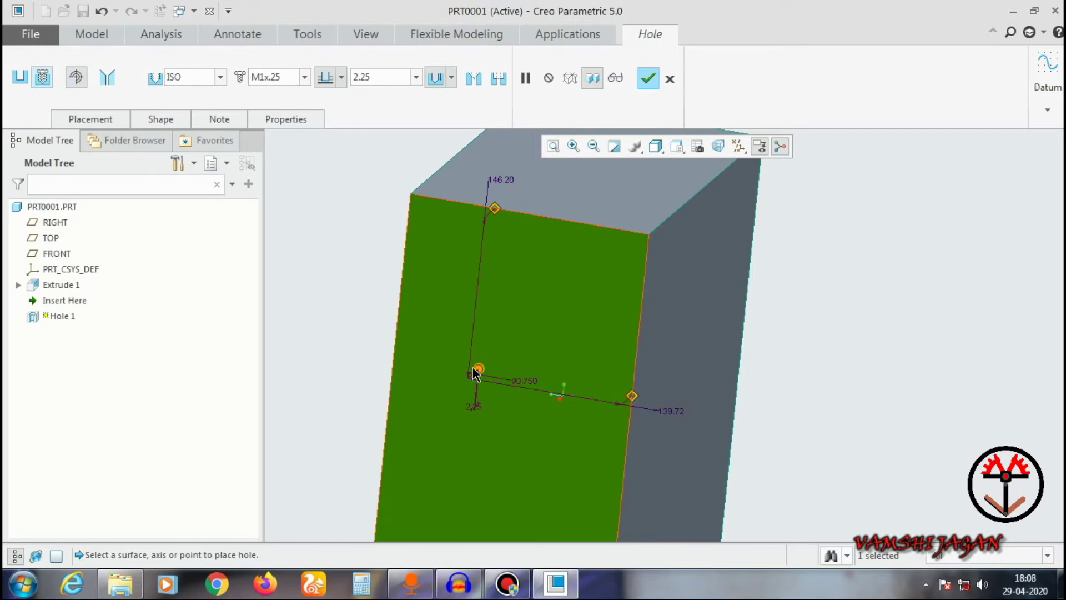
pyautogui.scroll(-4, 489, 372)
pyautogui.scroll(-5, 467, 389)
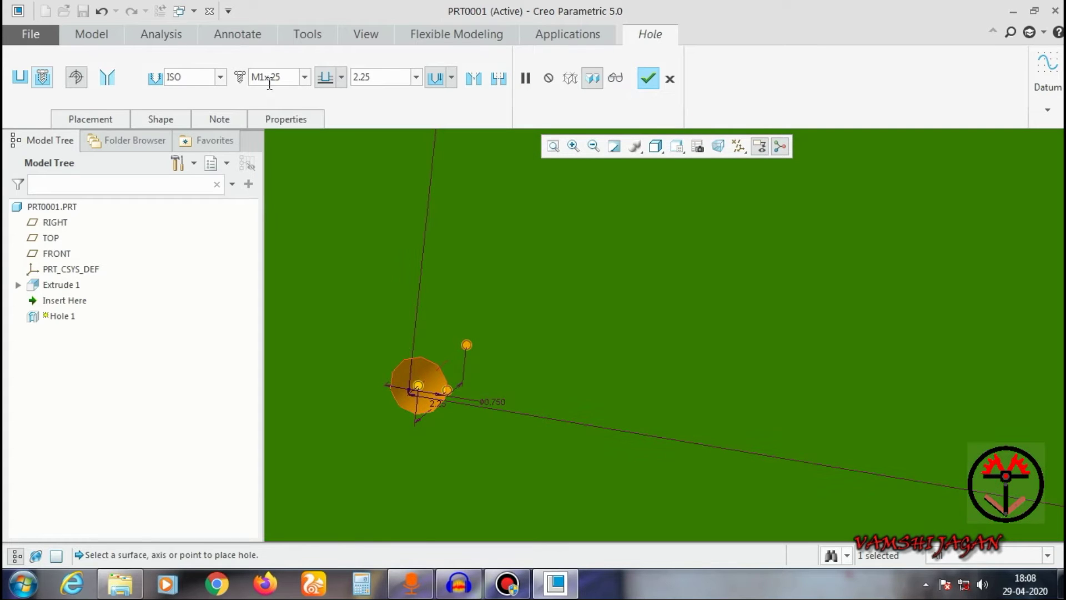
pyautogui.click(304, 78)
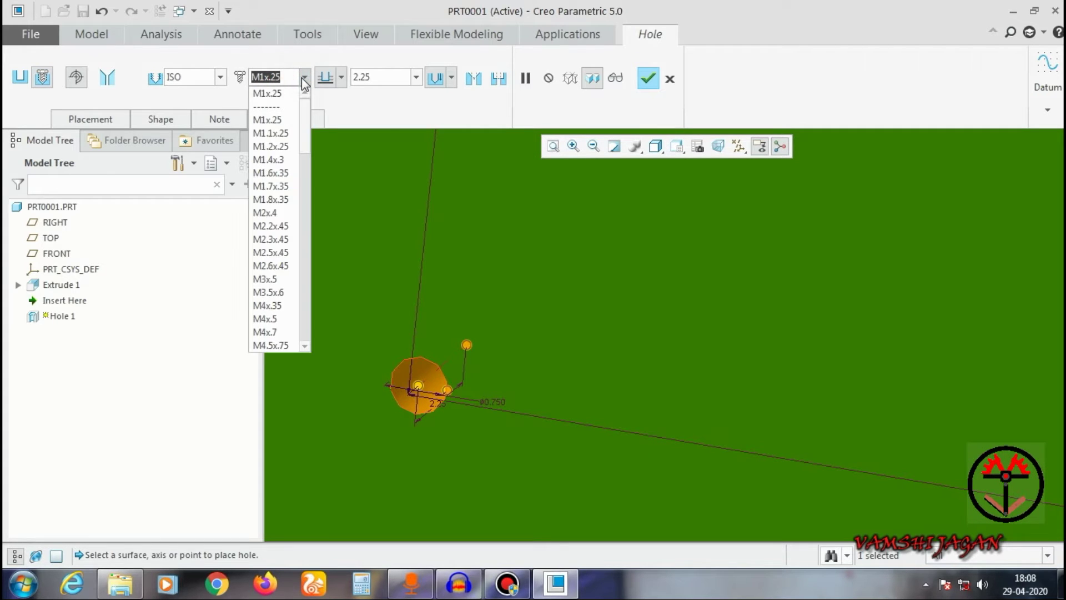
pyautogui.scroll(-8, 269, 293)
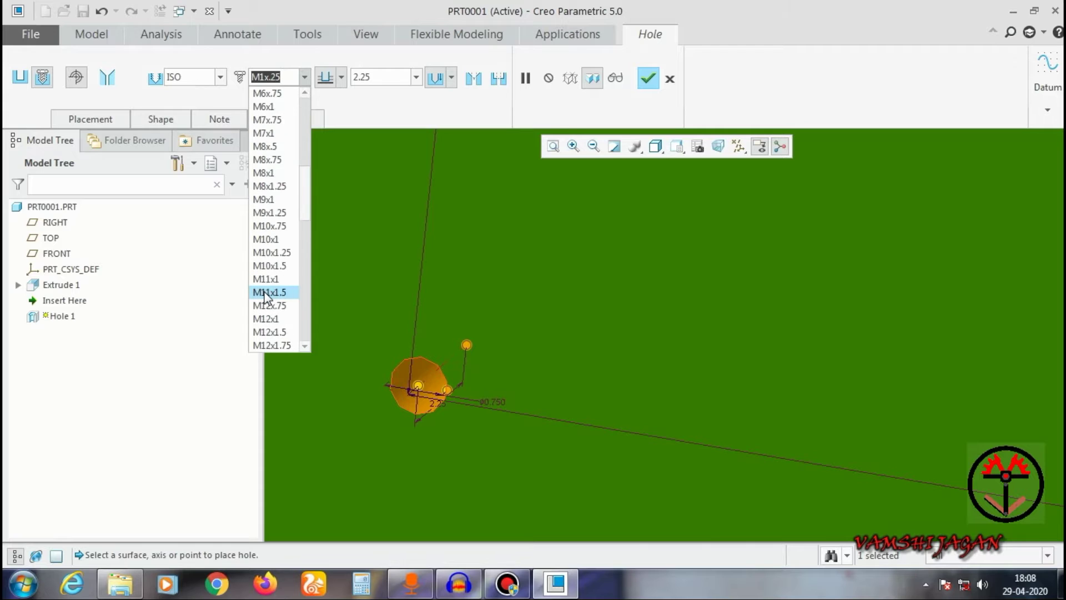
pyautogui.scroll(-15, 265, 297)
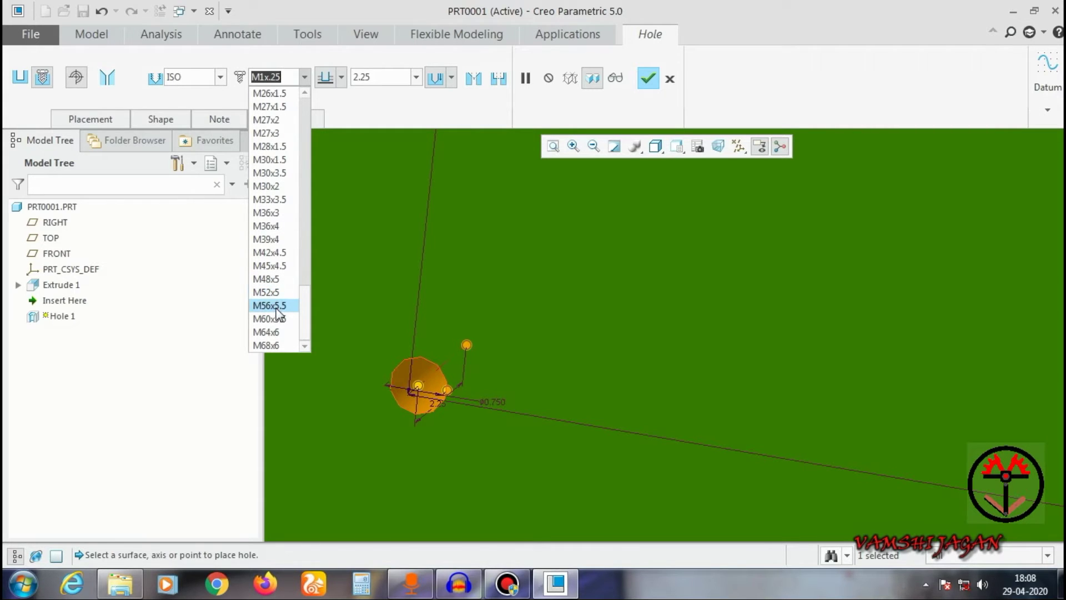
pyautogui.click(270, 319)
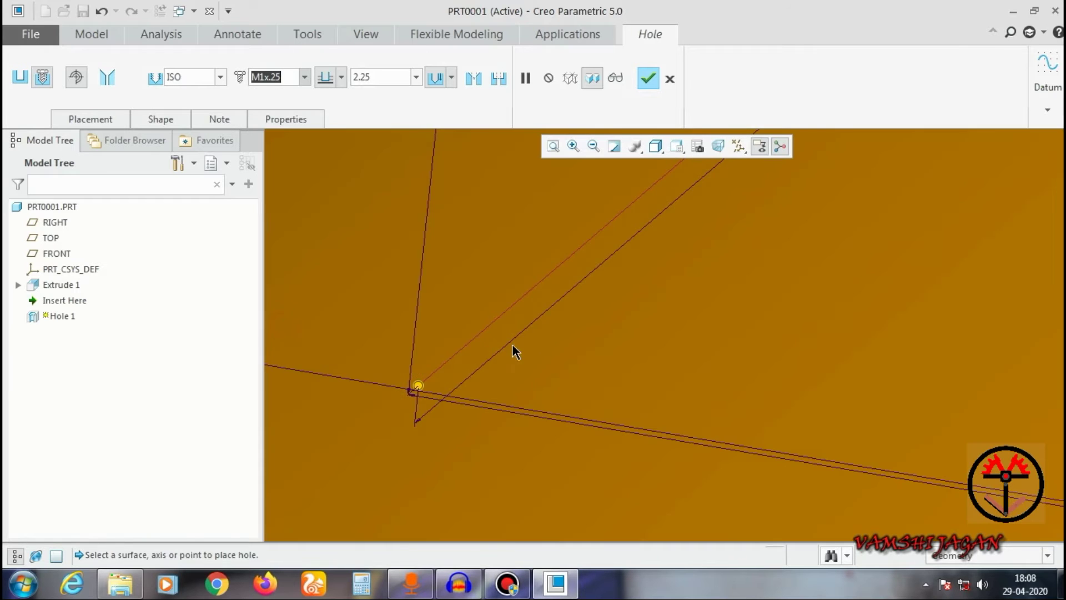
pyautogui.scroll(5, 535, 375)
pyautogui.scroll(4, 528, 376)
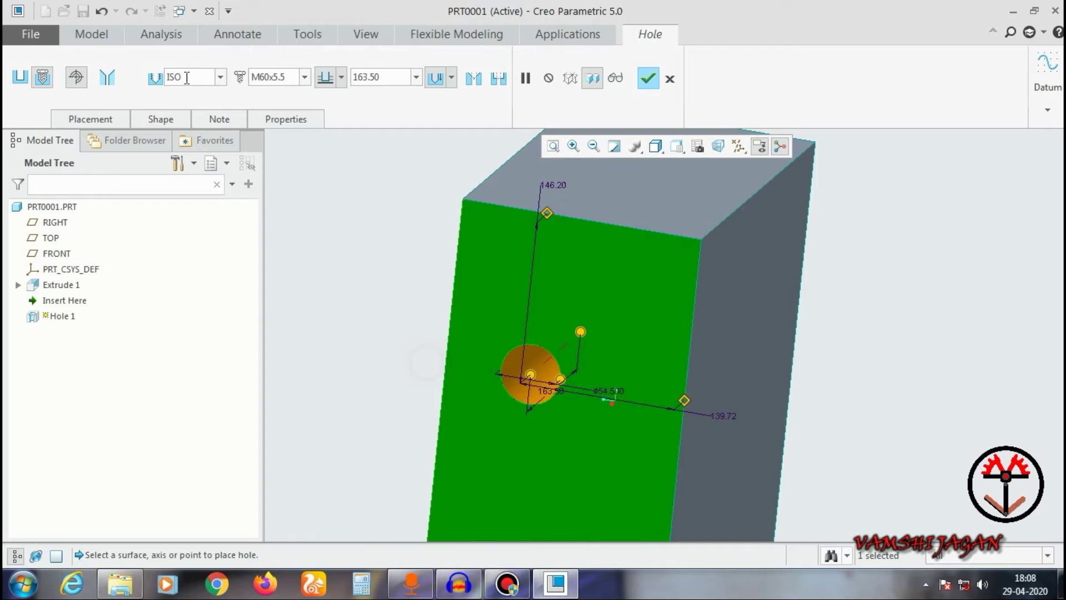
# Review the available thread standards, keep ISO, and complete the M60x5.5 hole.
pyautogui.click(220, 77)
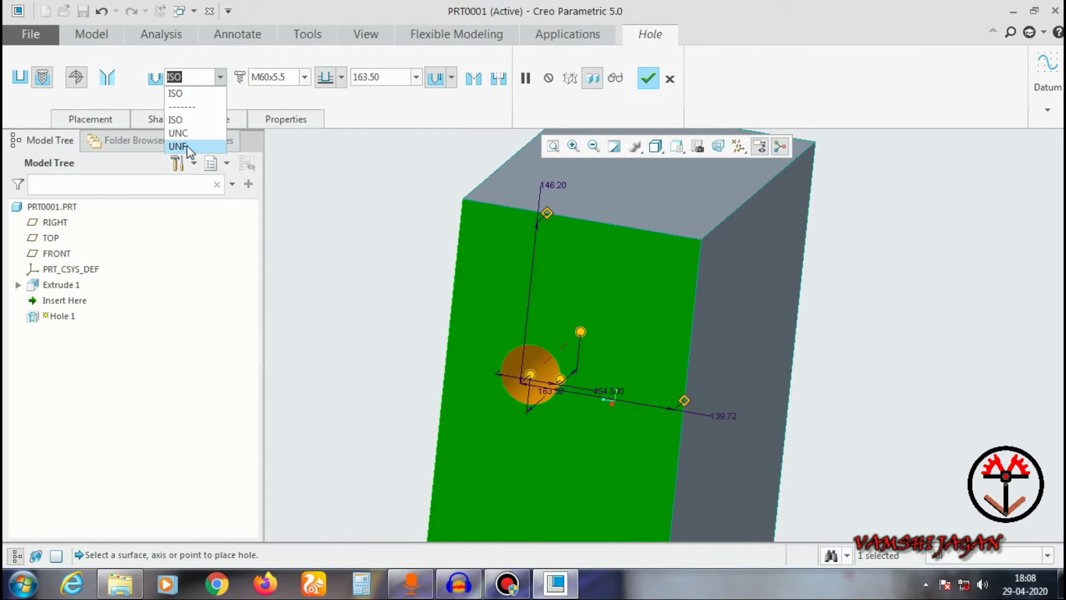
pyautogui.click(375, 166)
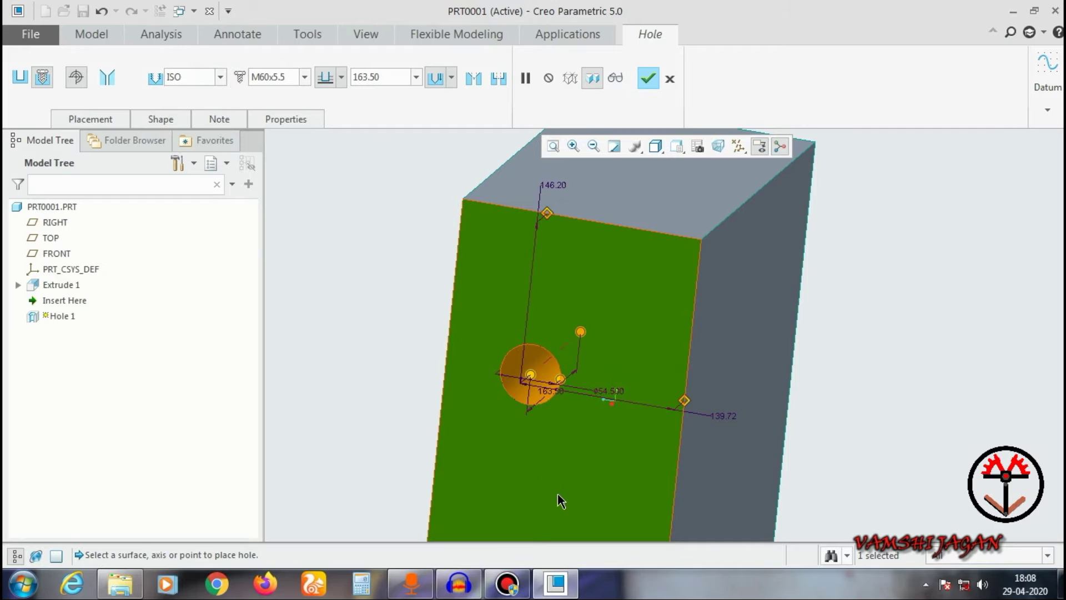
pyautogui.scroll(-2, 569, 386)
pyautogui.click(647, 78)
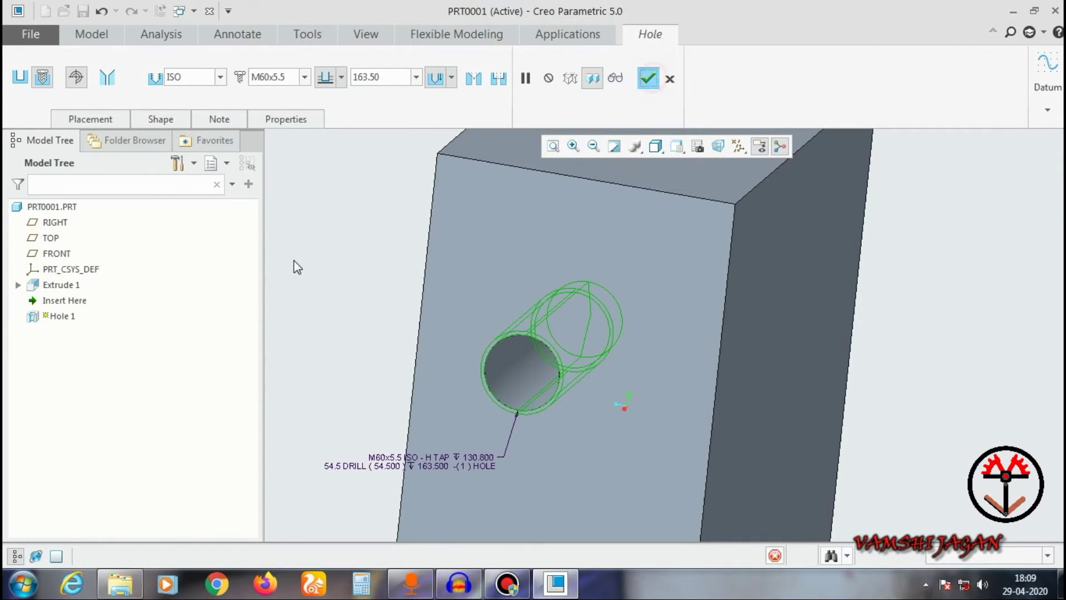
pyautogui.click(318, 259)
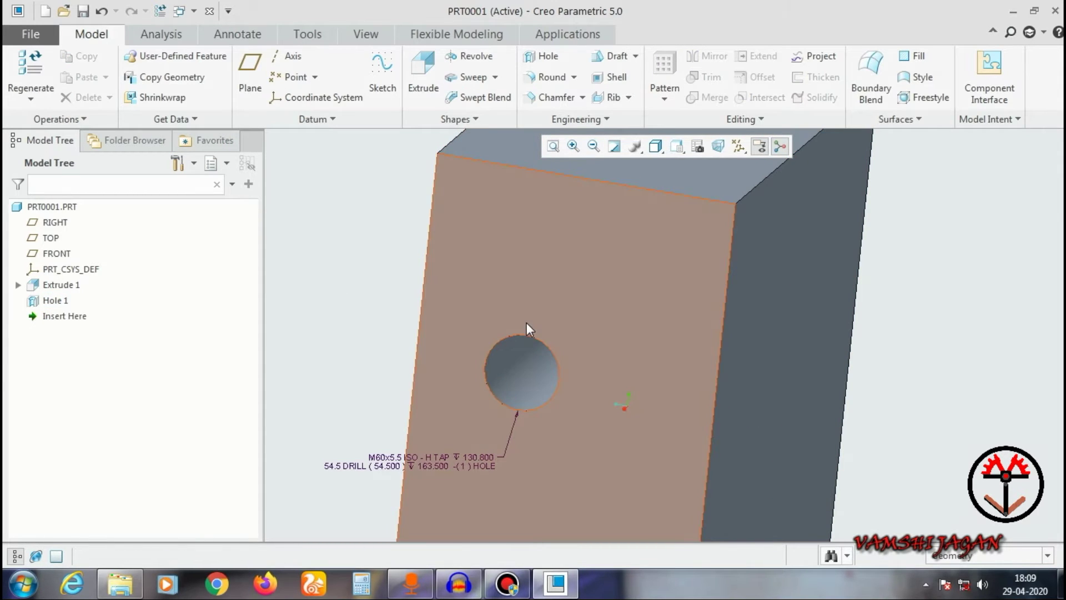
# Display the block in Hidden Line style and view the threaded hole from the side.
pyautogui.click(657, 146)
pyautogui.click(694, 230)
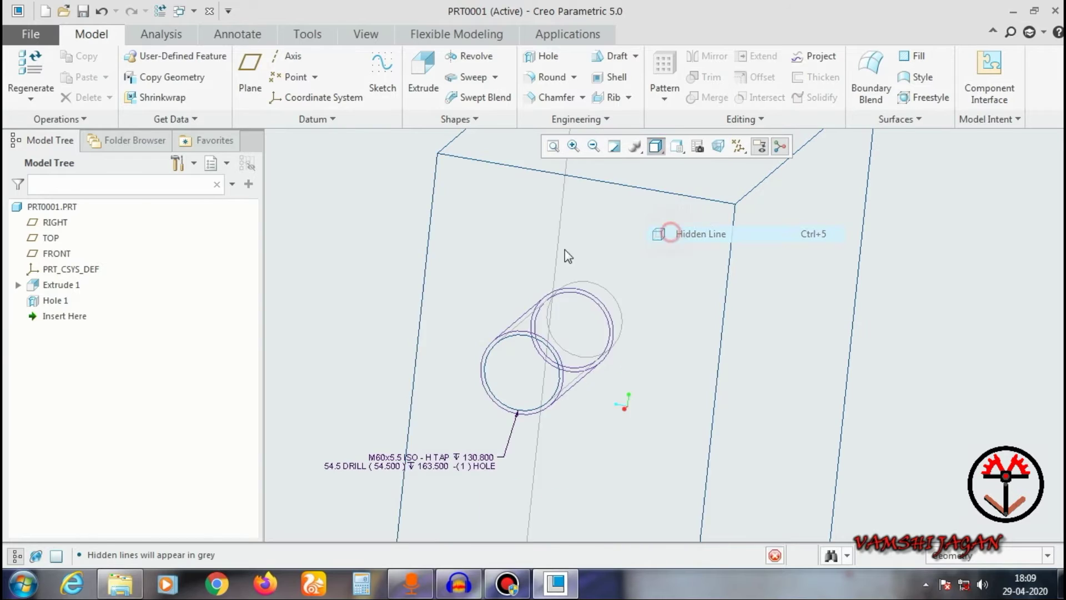
pyautogui.moveTo(590, 344); pyautogui.dragTo(431, 354, button='middle')
# Redefine the threaded hole and set its drill depth to 150.
pyautogui.click(387, 383)
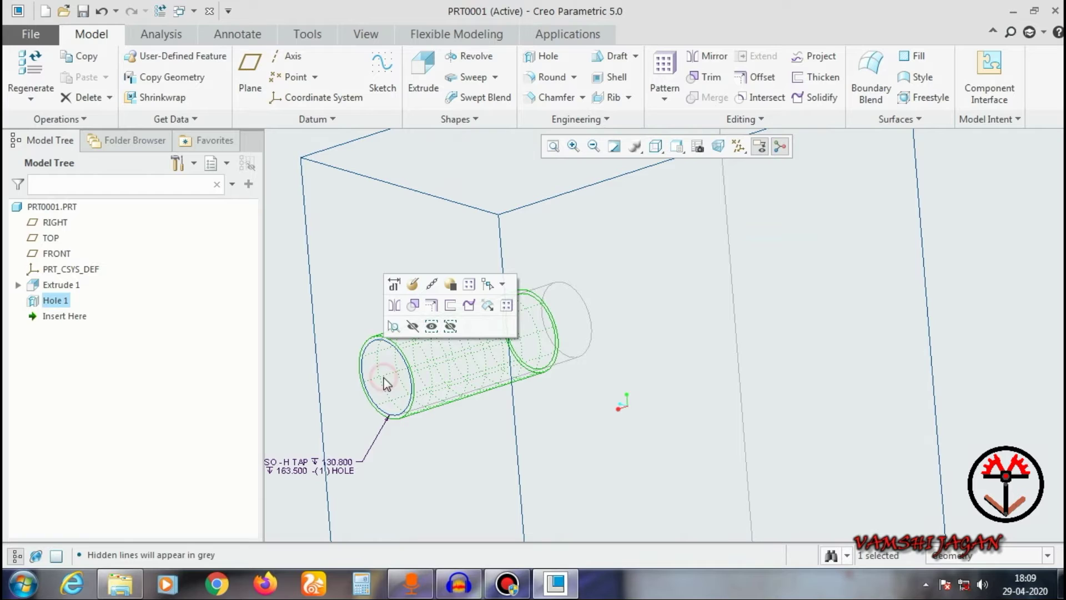
pyautogui.click(415, 286)
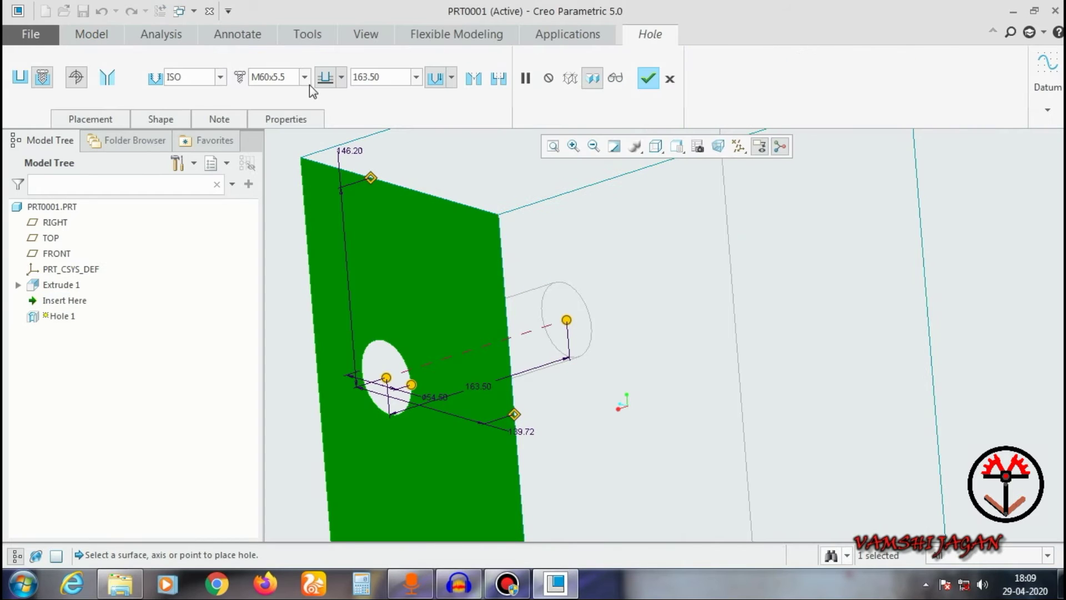
pyautogui.doubleClick(389, 74)
pyautogui.write('150')
pyautogui.press('Return')
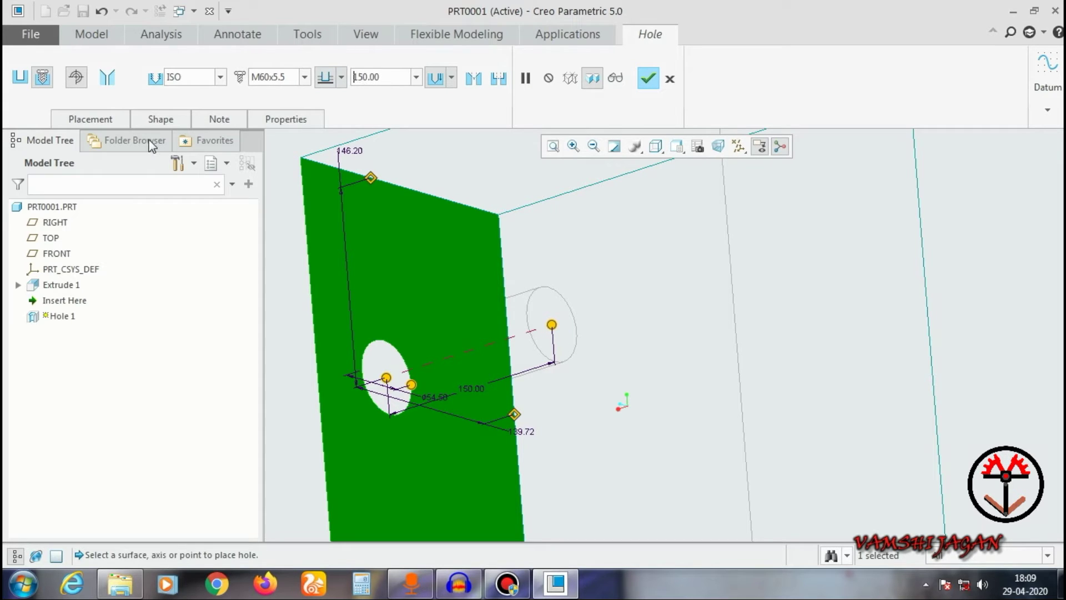
# Set the hole's variable thread depth to 150 in its shape settings and accept the redefined hole.
pyautogui.click(161, 119)
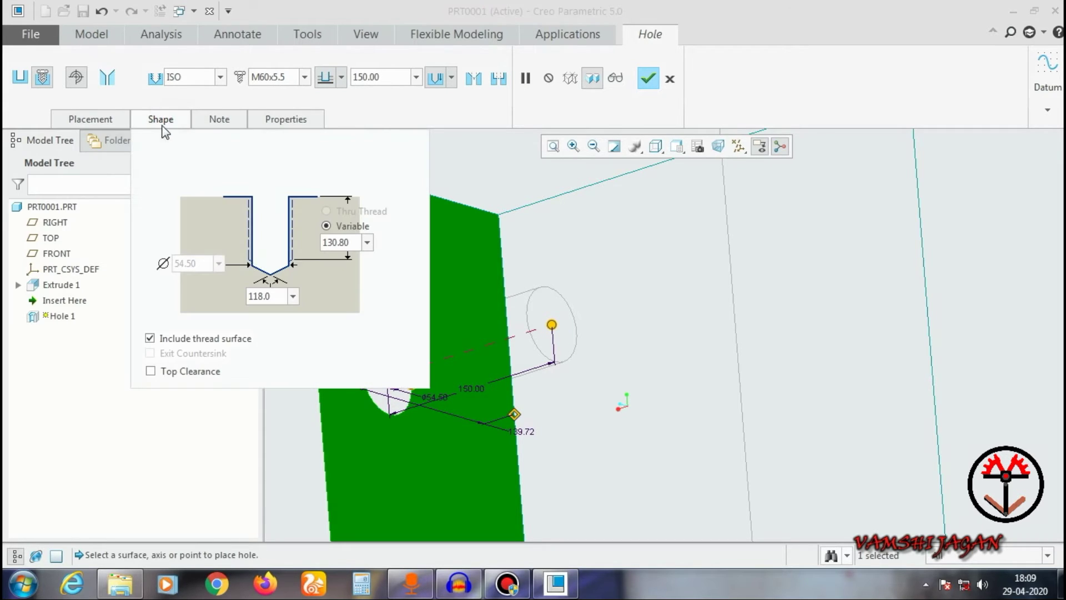
pyautogui.doubleClick(353, 242)
pyautogui.write('1')
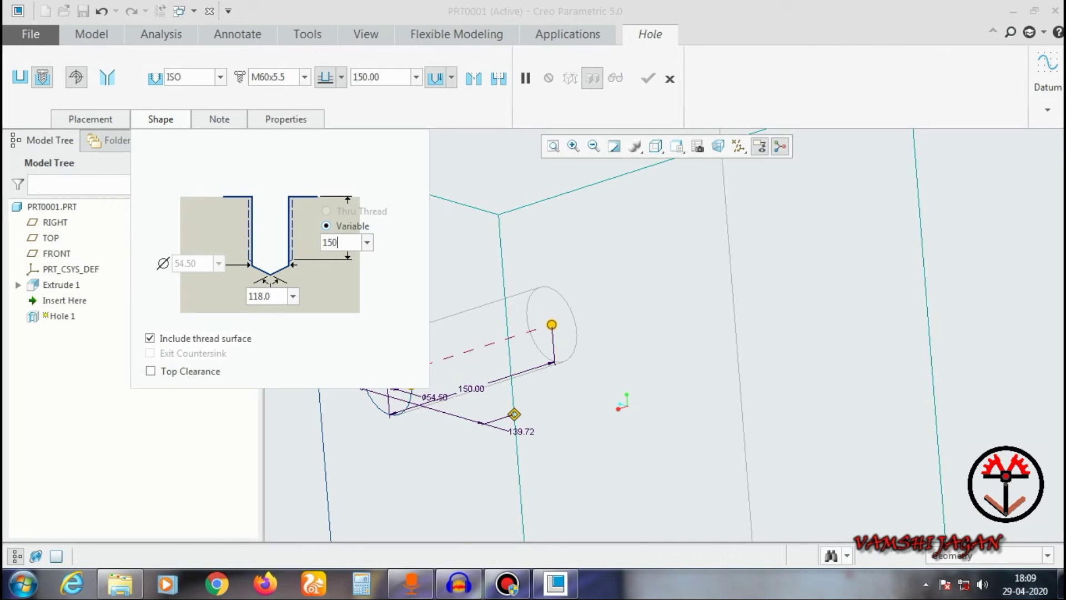
pyautogui.write('50')
pyautogui.press('Return')
pyautogui.scroll(2, 829, 295)
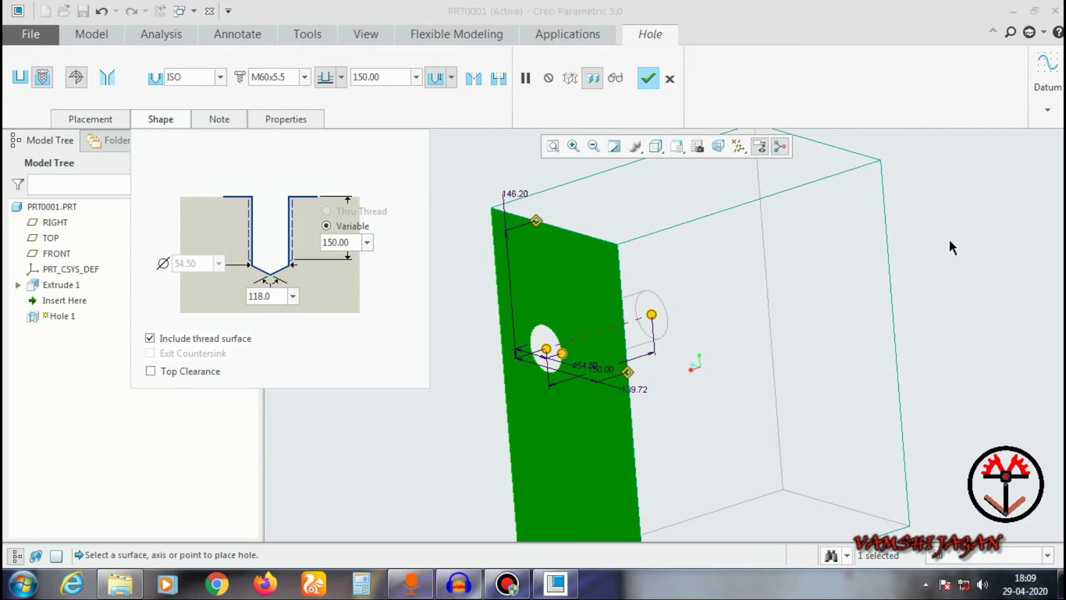
pyautogui.click(653, 78)
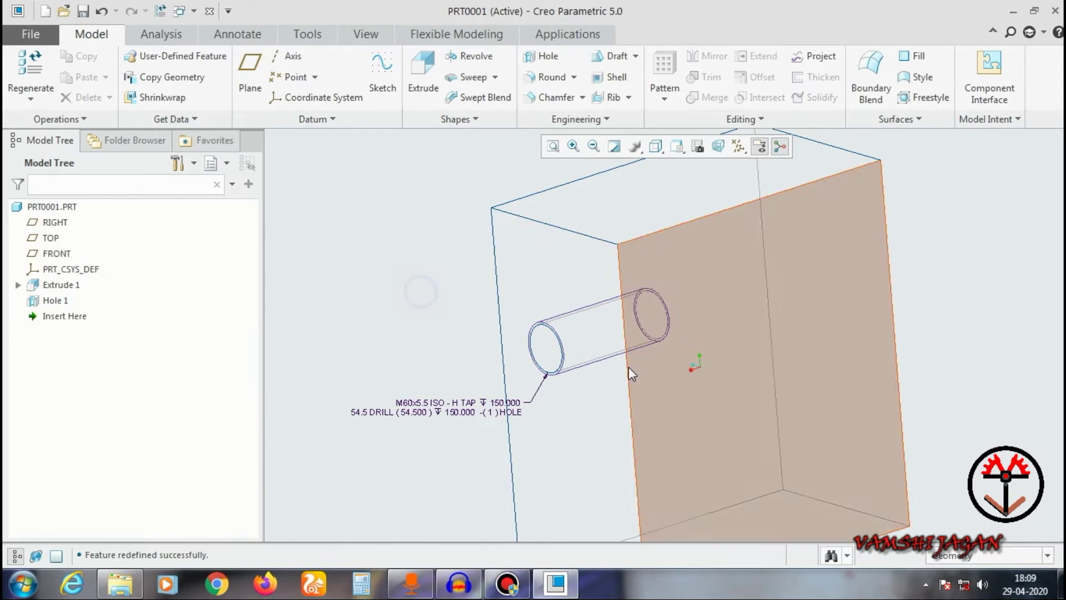
pyautogui.moveTo(628, 368); pyautogui.dragTo(615, 367, button='middle')
pyautogui.scroll(-2, 647, 298)
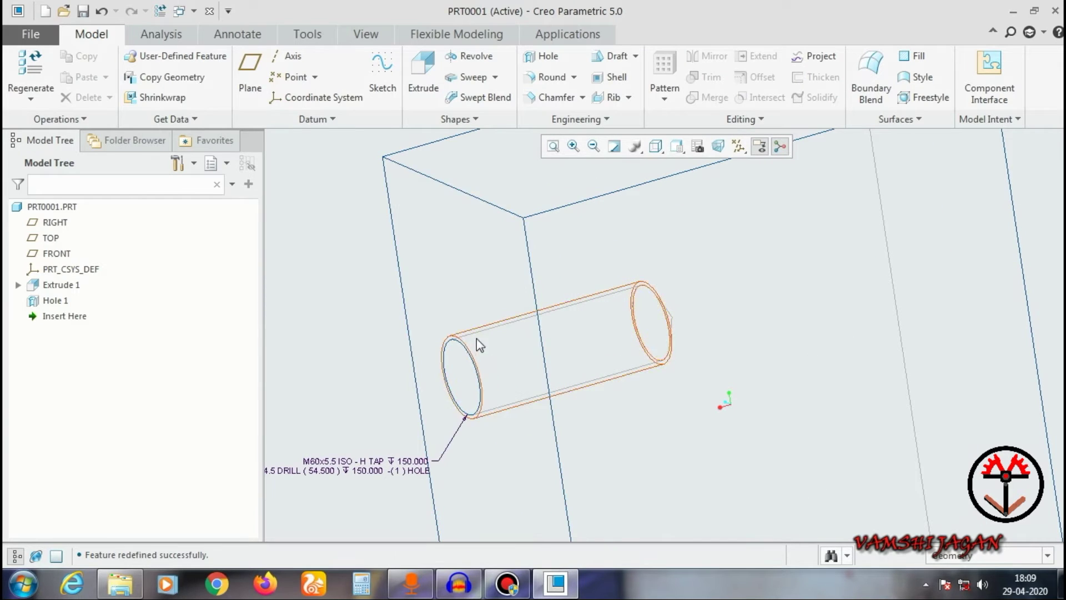
pyautogui.click(40, 301)
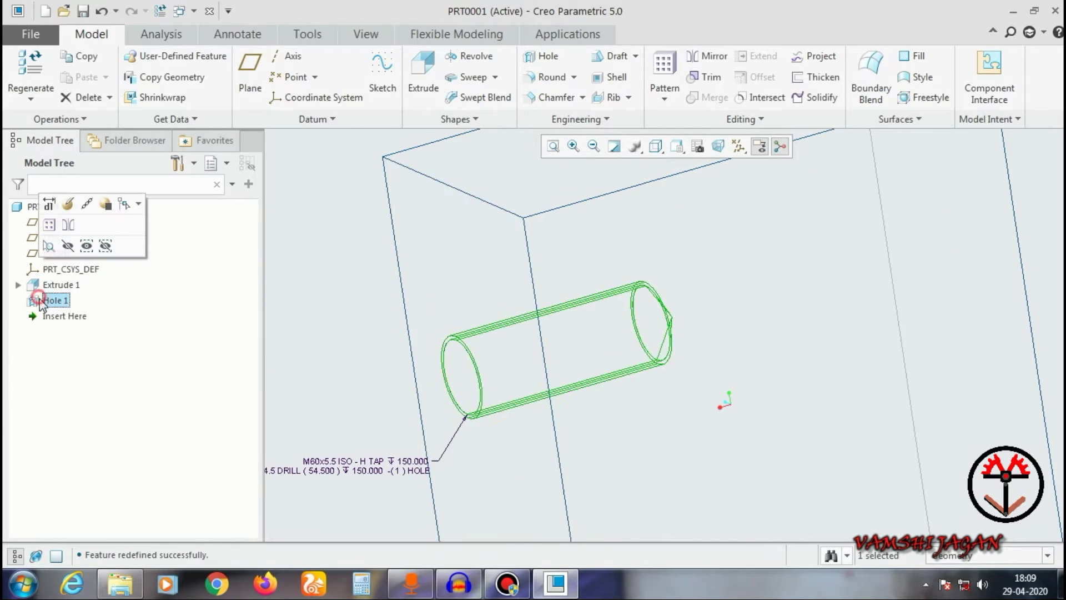
pyautogui.click(68, 205)
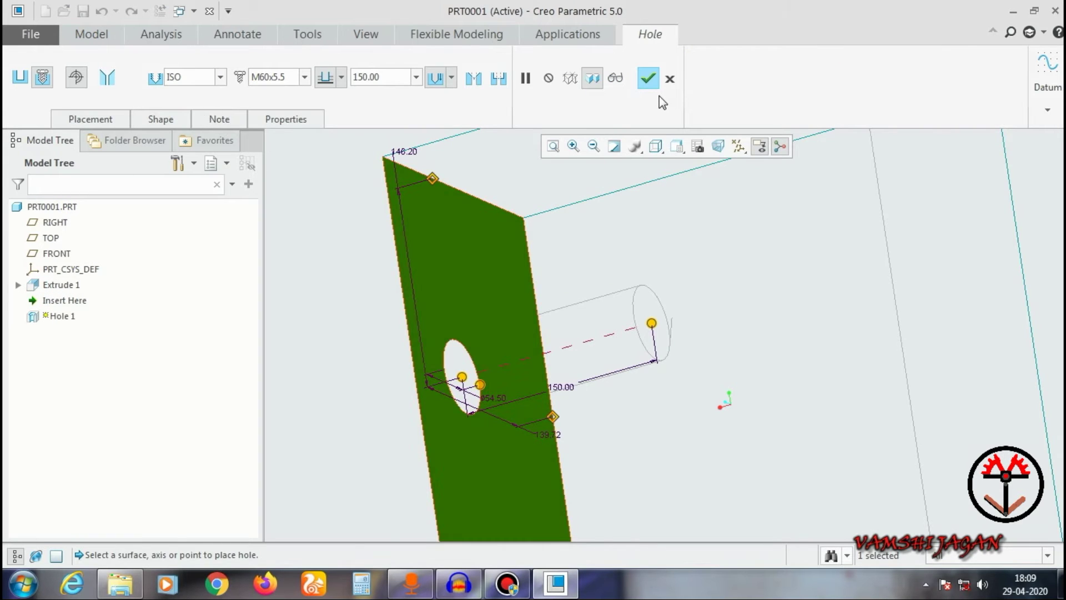
pyautogui.click(649, 80)
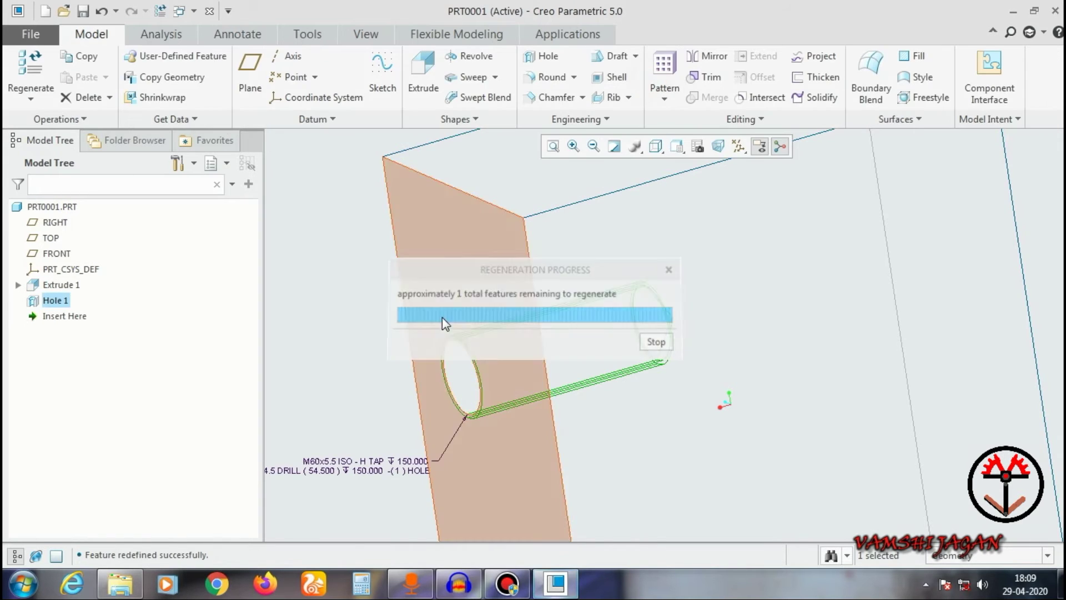
pyautogui.click(362, 466)
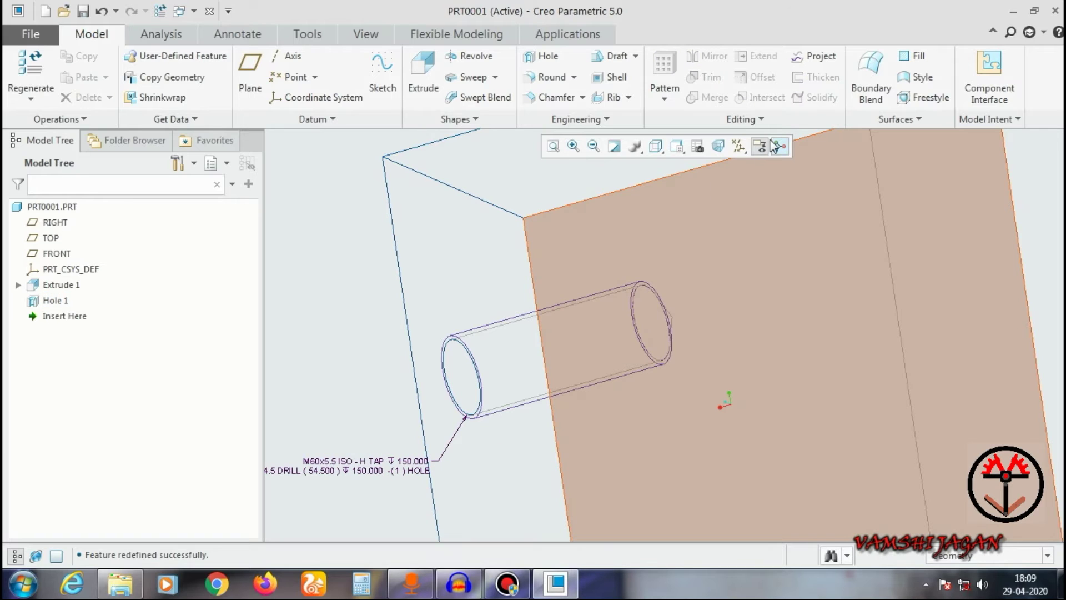
# Turn the annotation display off and back on to hide and show the hole's note.
pyautogui.click(765, 146)
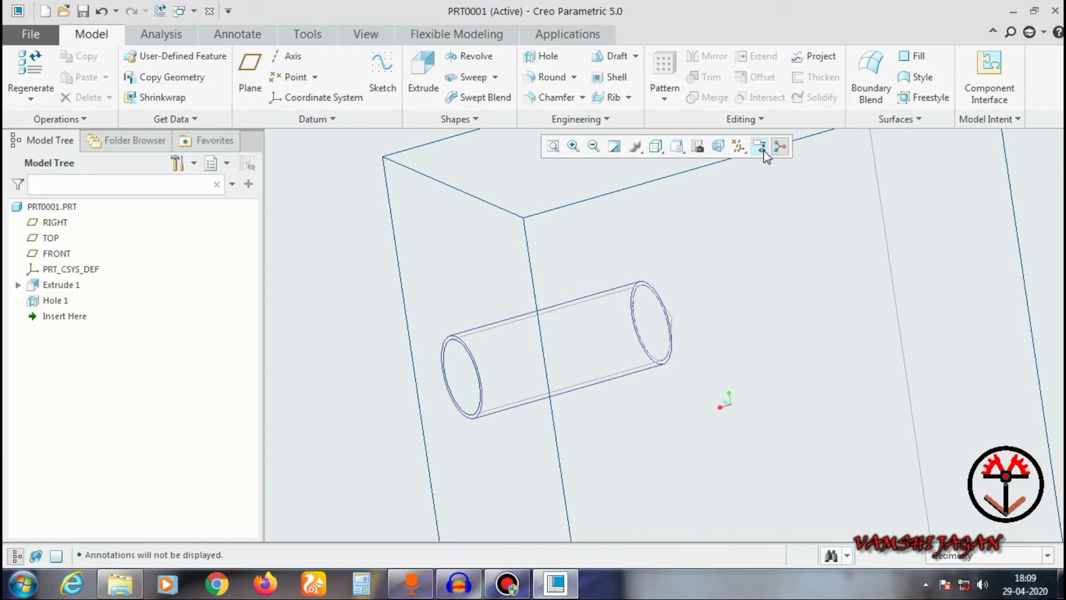
pyautogui.click(759, 148)
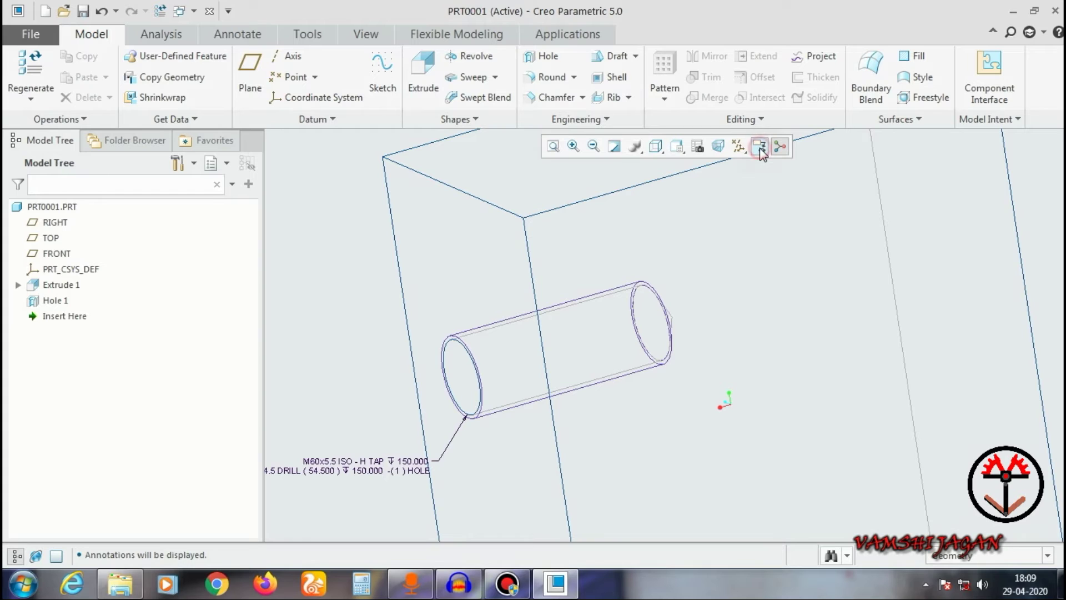
pyautogui.click(322, 372)
# Open the threaded hole's definition again and bring up its note settings.
pyautogui.click(54, 301)
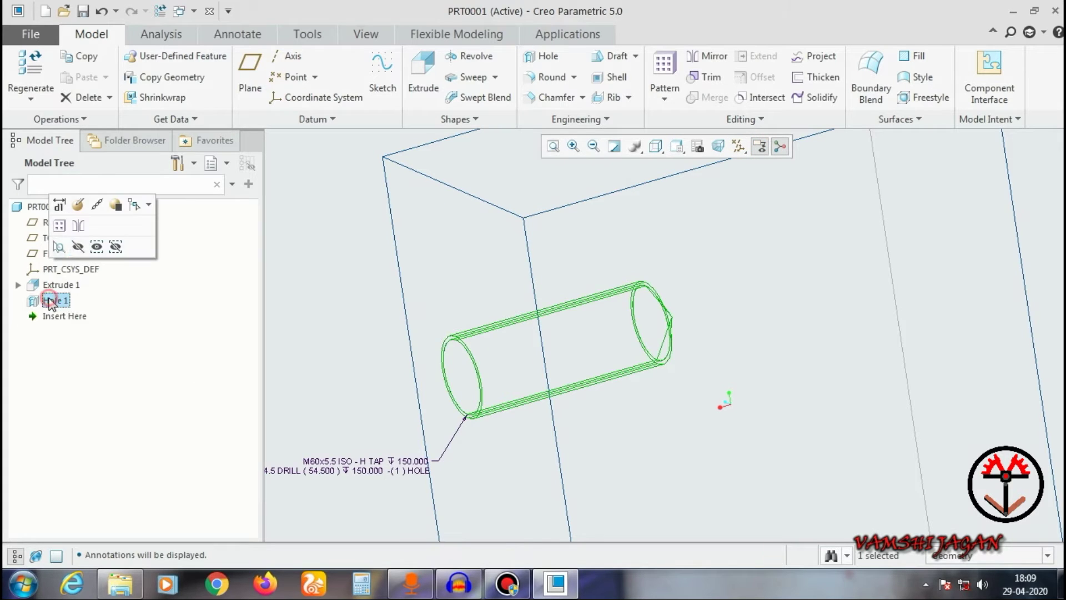
pyautogui.click(81, 197)
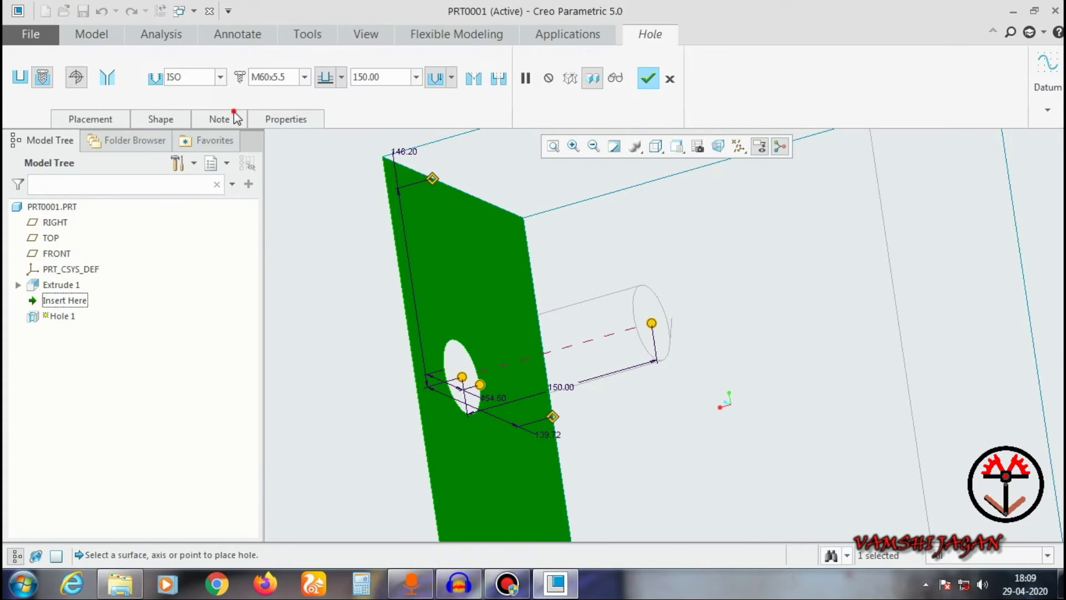
pyautogui.click(233, 116)
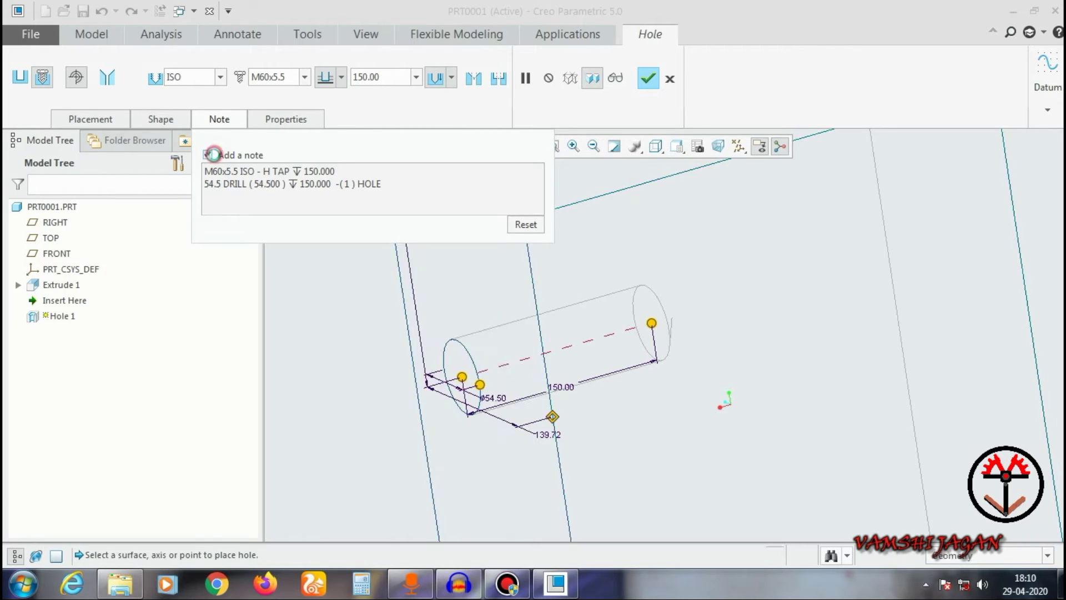
# Turn off the note for the M60x5.5 threaded hole.
pyautogui.click(208, 155)
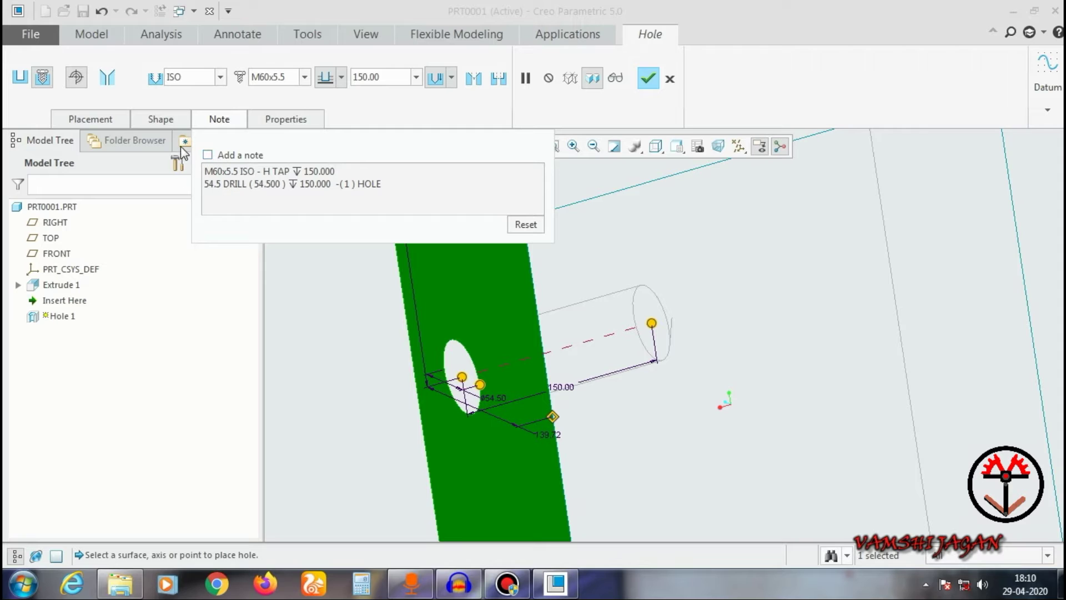
pyautogui.click(163, 119)
pyautogui.click(218, 120)
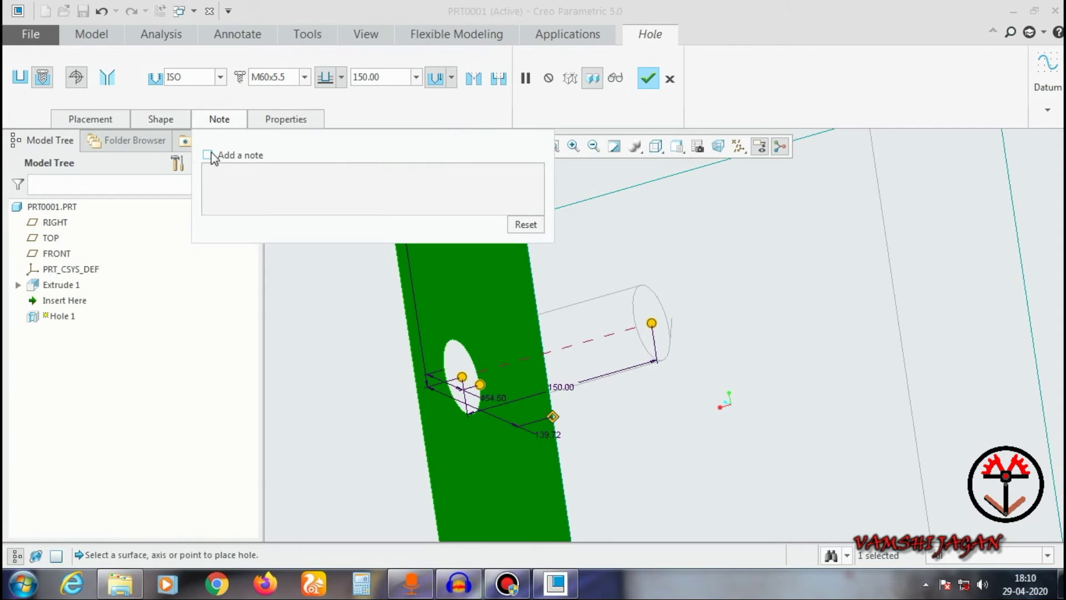
pyautogui.click(212, 155)
pyautogui.click(227, 173)
pyautogui.click(207, 155)
pyautogui.click(230, 119)
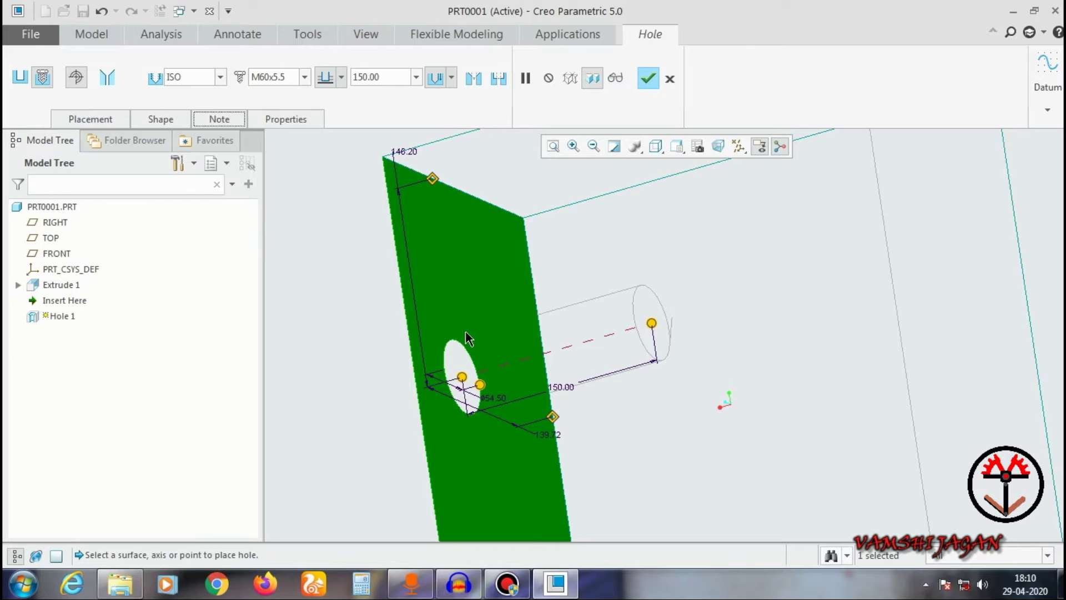
# Show the hole's shape settings and display the model as Shading With Edges.
pyautogui.moveTo(500, 396); pyautogui.dragTo(541, 334, button='middle')
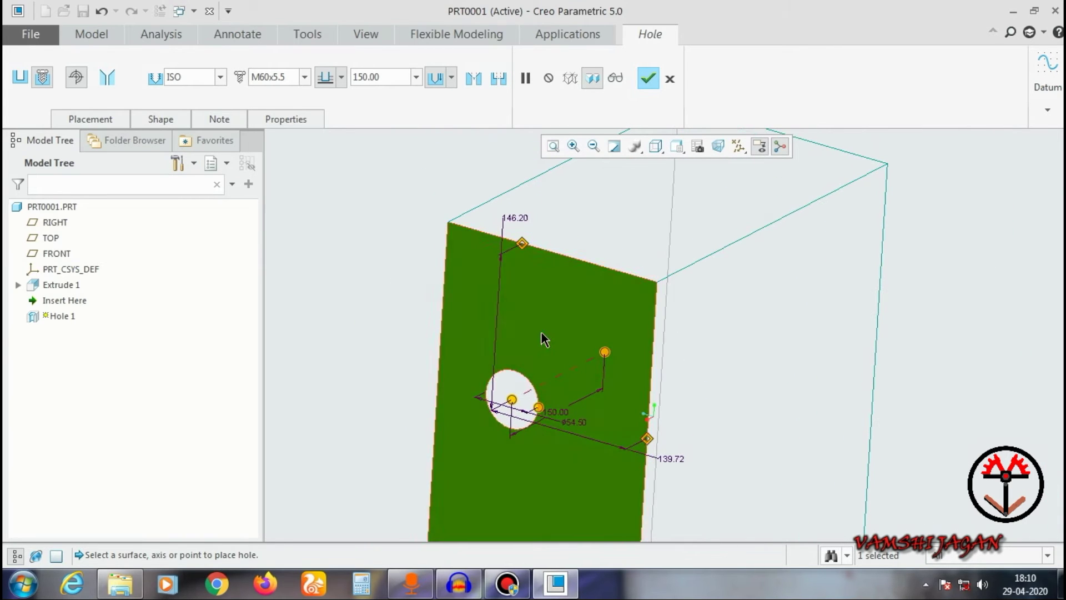
pyautogui.click(474, 78)
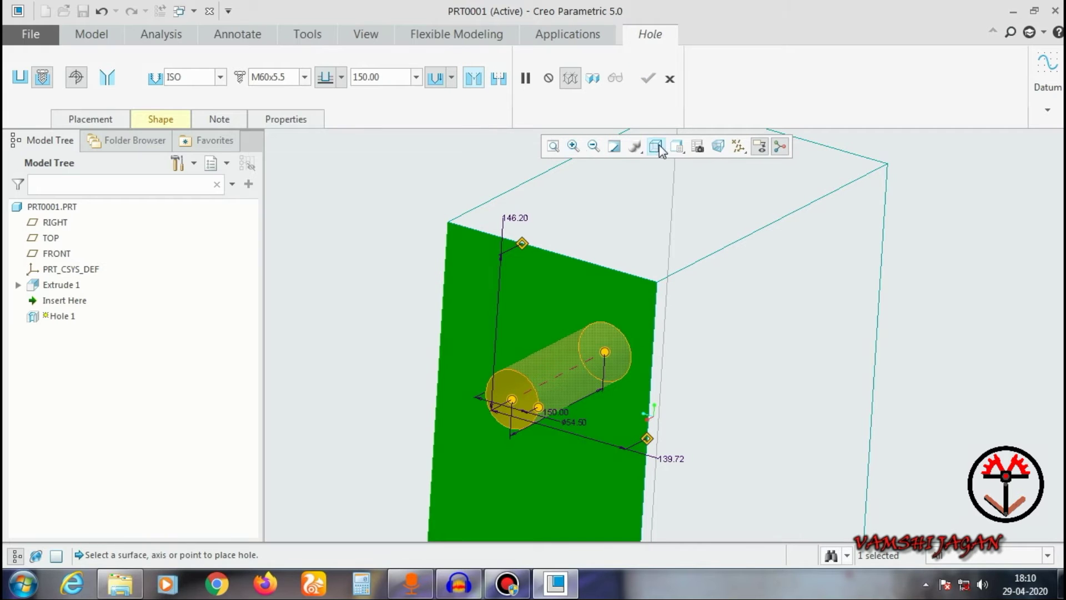
pyautogui.click(474, 77)
pyautogui.click(161, 119)
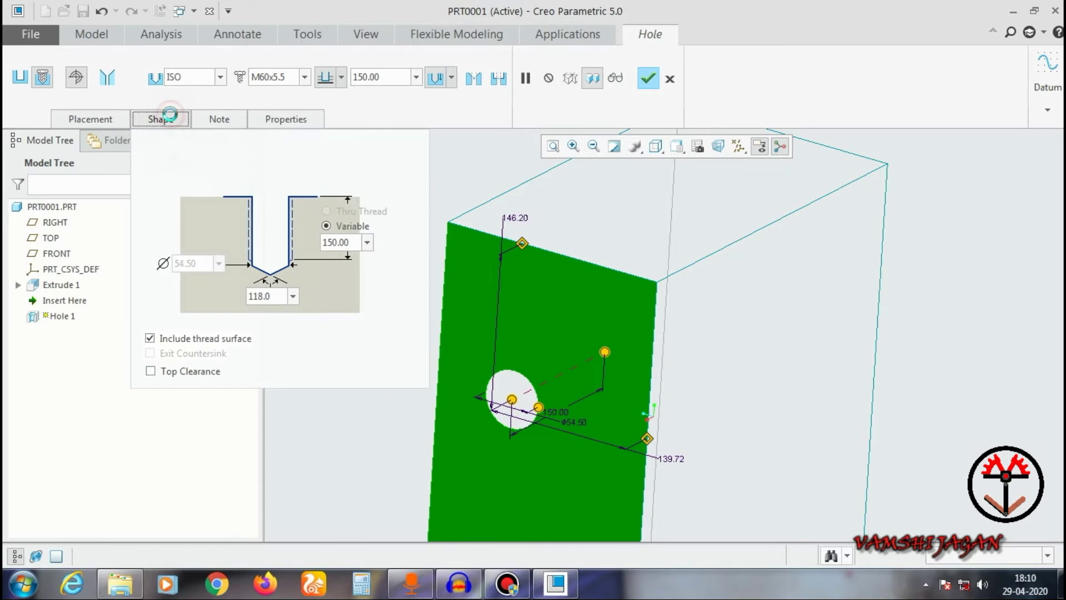
pyautogui.click(651, 151)
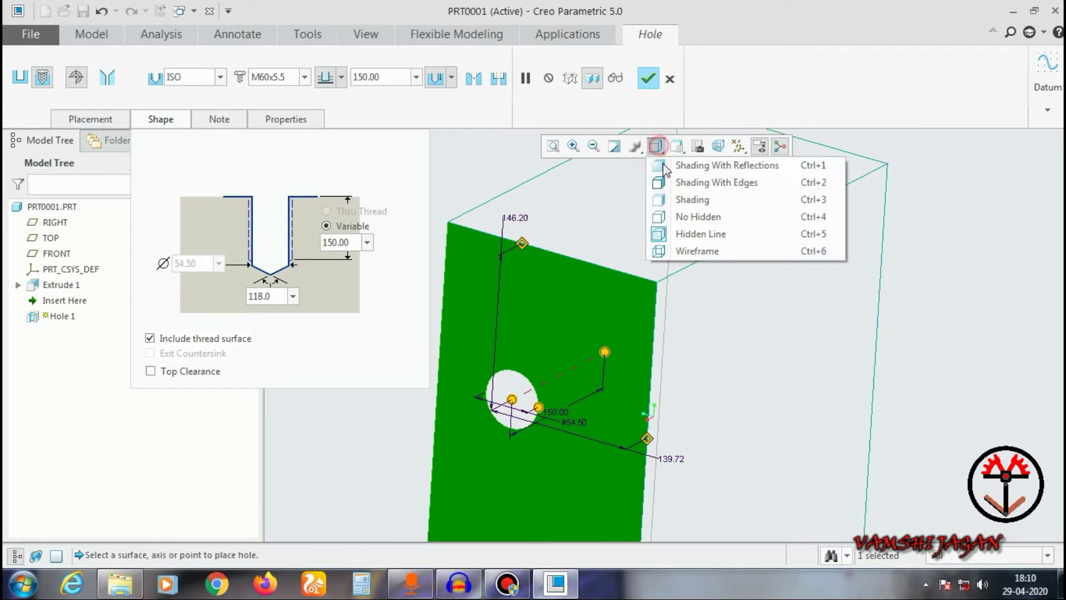
pyautogui.click(712, 181)
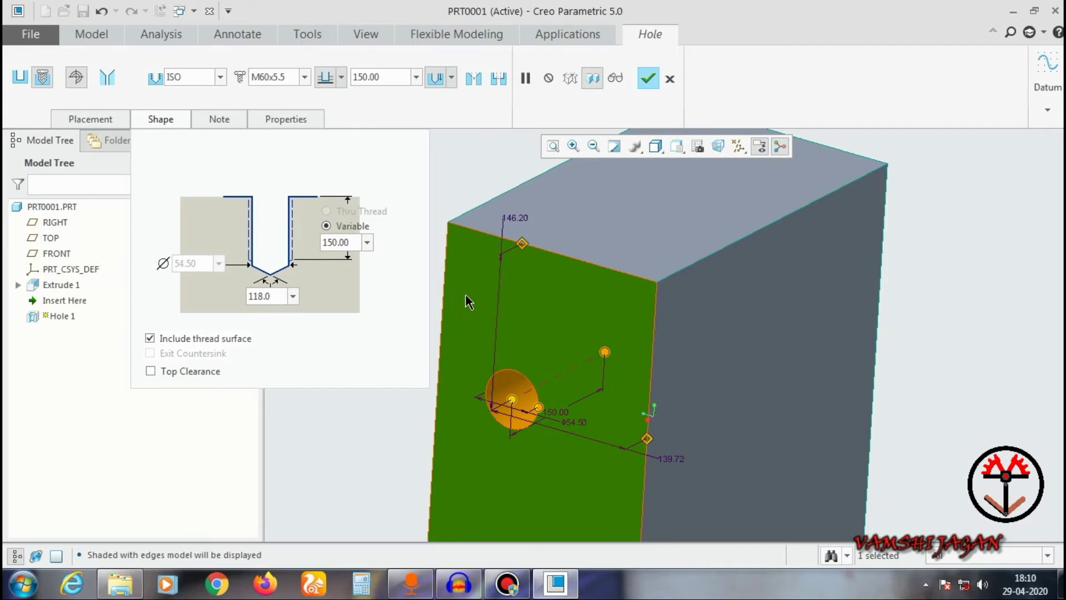
pyautogui.scroll(-2, 469, 297)
# Add a countersink to the threaded hole and set its diameter to 100.
pyautogui.click(473, 81)
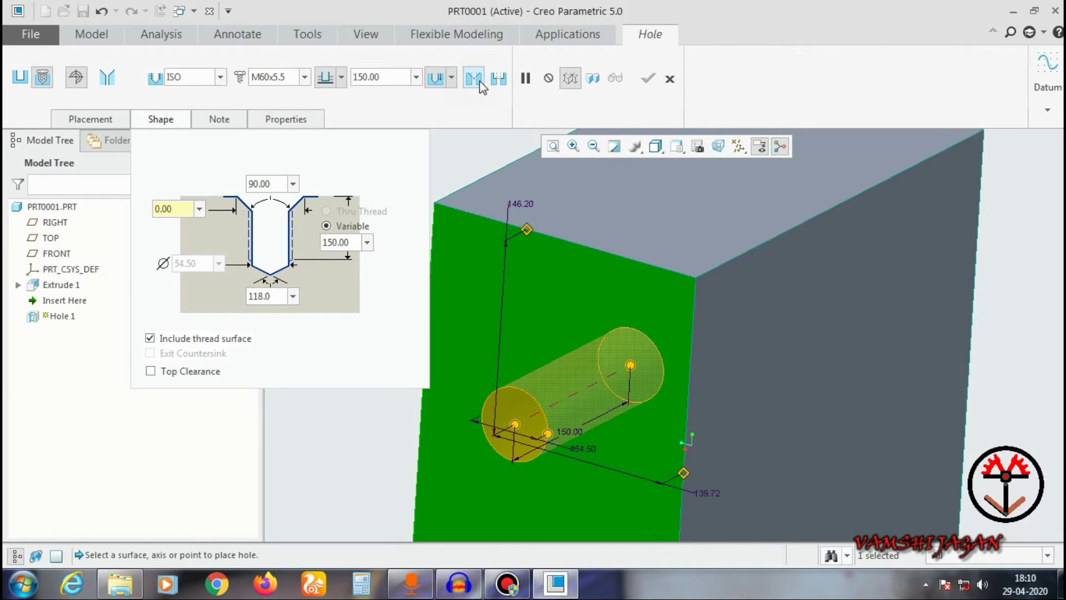
pyautogui.click(498, 79)
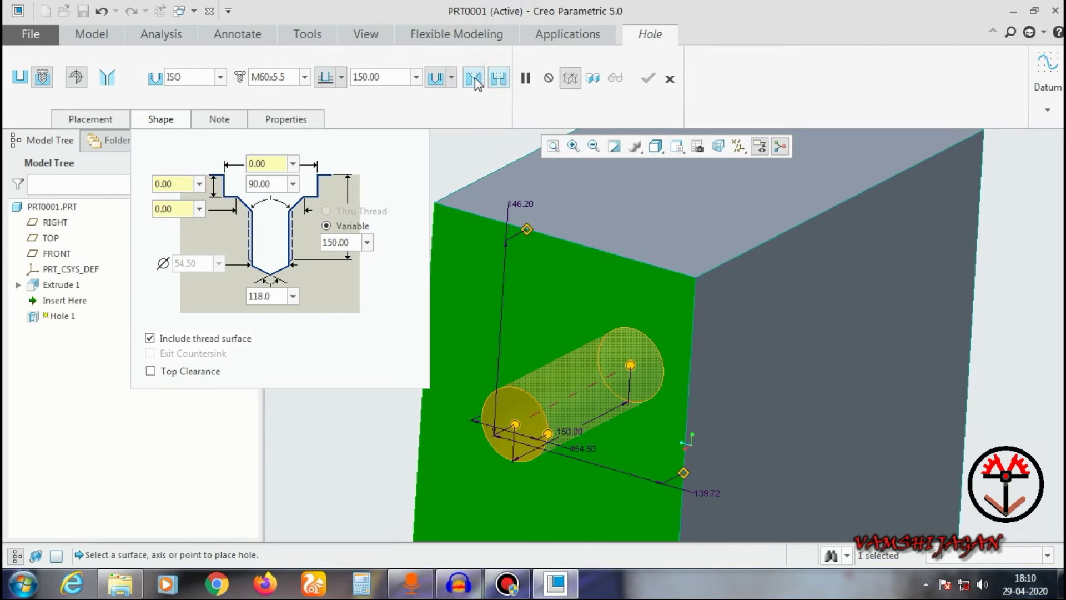
pyautogui.click(473, 78)
pyautogui.click(498, 79)
pyautogui.doubleClick(175, 206)
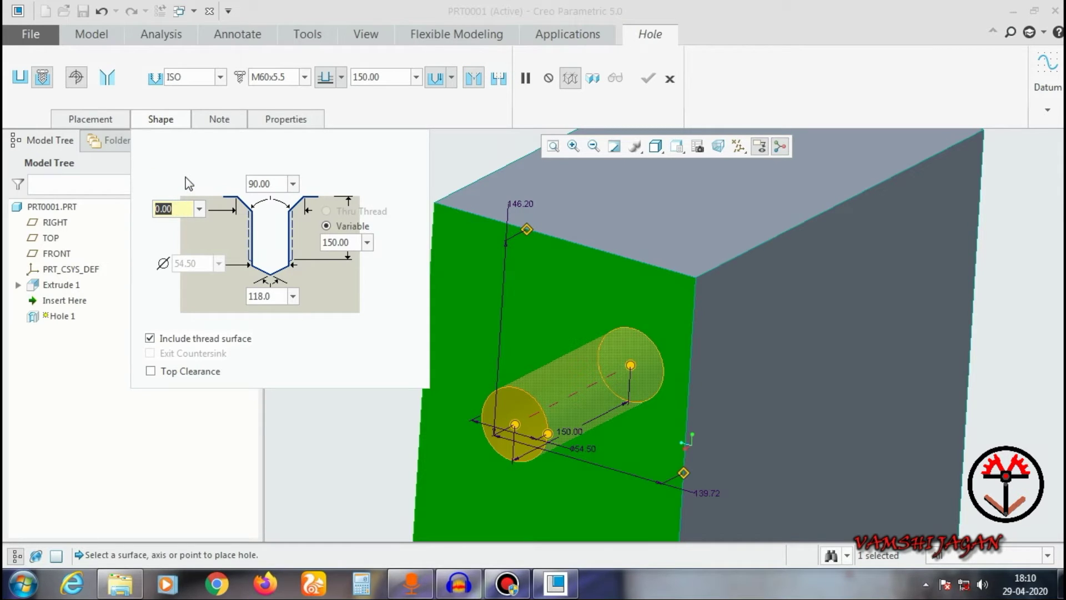
pyautogui.write('100')
pyautogui.press('Return')
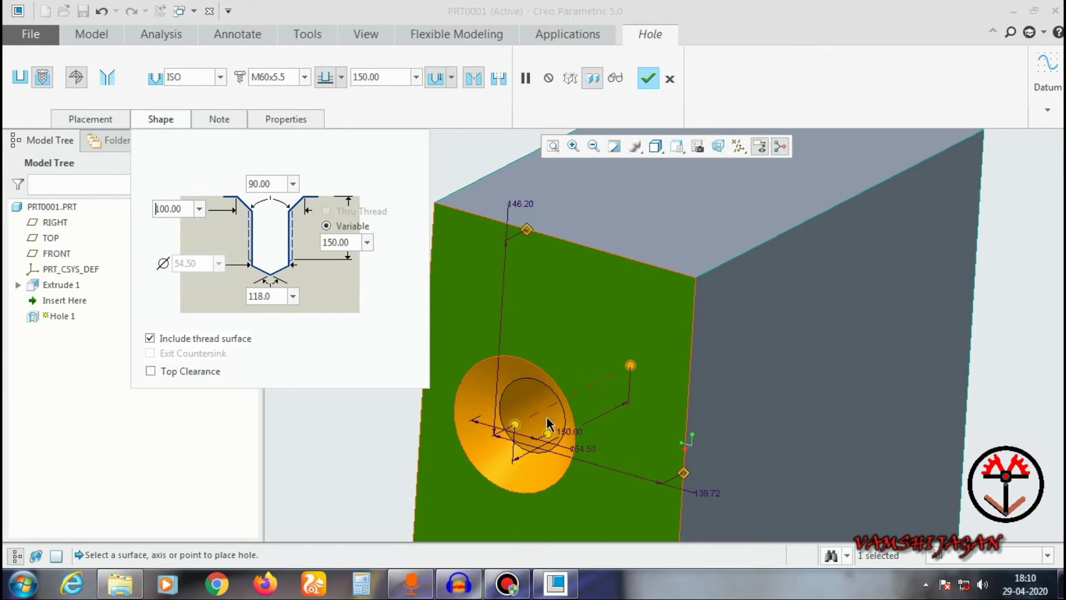
# Add a counterbore with a depth of 50 to the hole and set the countersink diameter to 100.
pyautogui.click(499, 77)
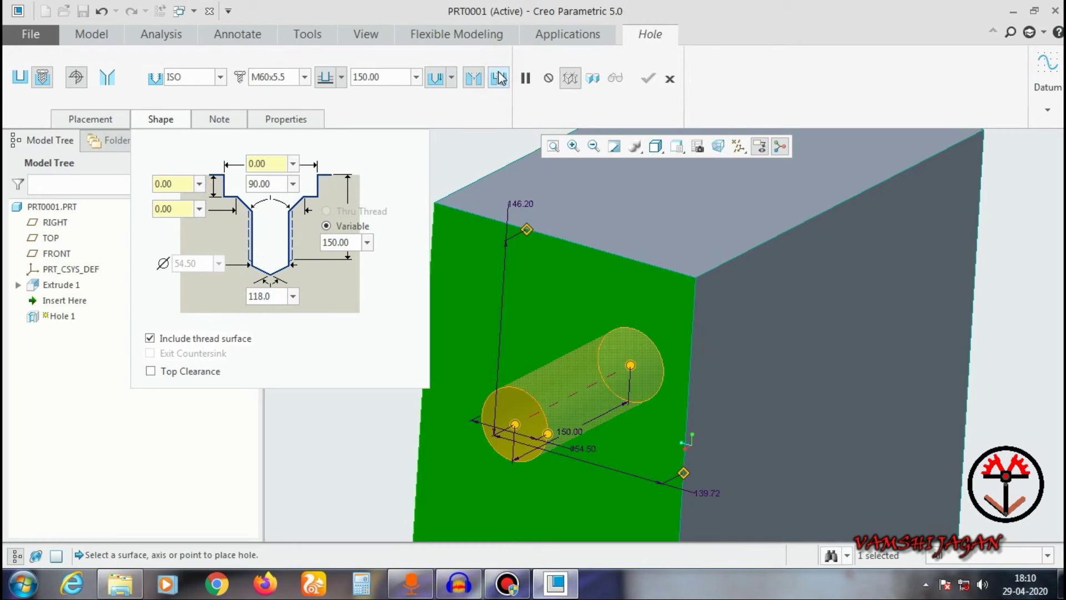
pyautogui.doubleClick(178, 187)
pyautogui.write('1')
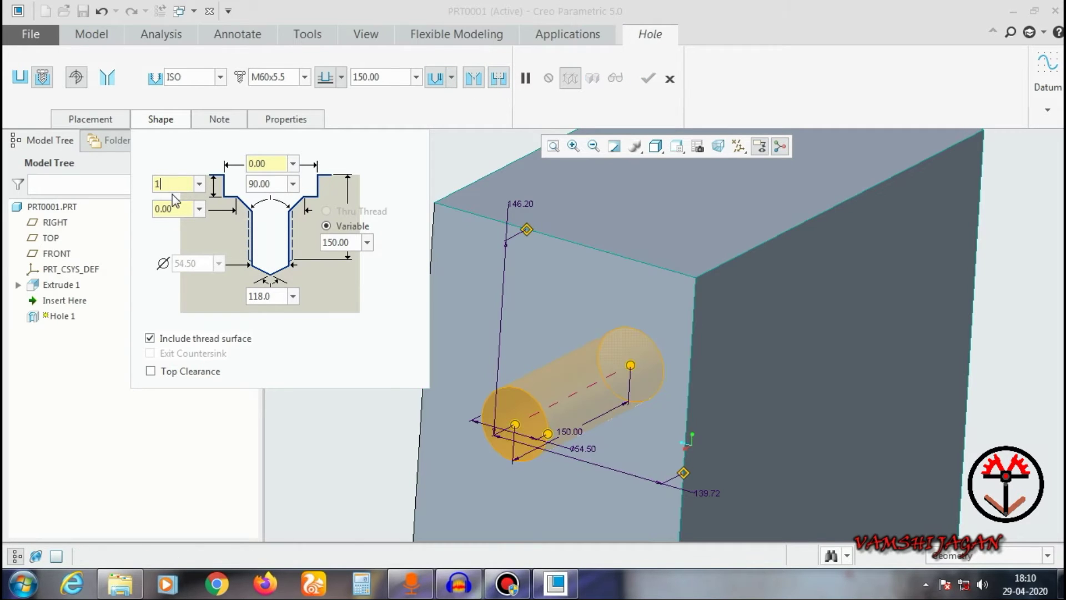
pyautogui.write('50')
pyautogui.press('Return')
pyautogui.doubleClick(186, 209)
pyautogui.write('10')
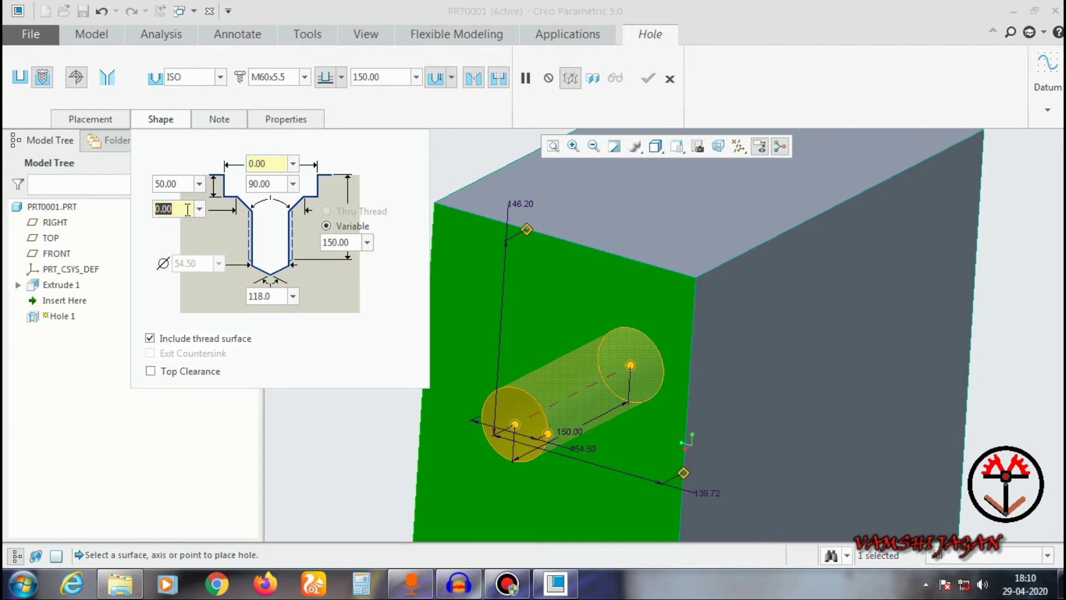
pyautogui.write('0')
pyautogui.press('Return')
# Set the counterbore diameter to 120 and inspect the stepped hole.
pyautogui.doubleClick(270, 162)
pyautogui.write('1')
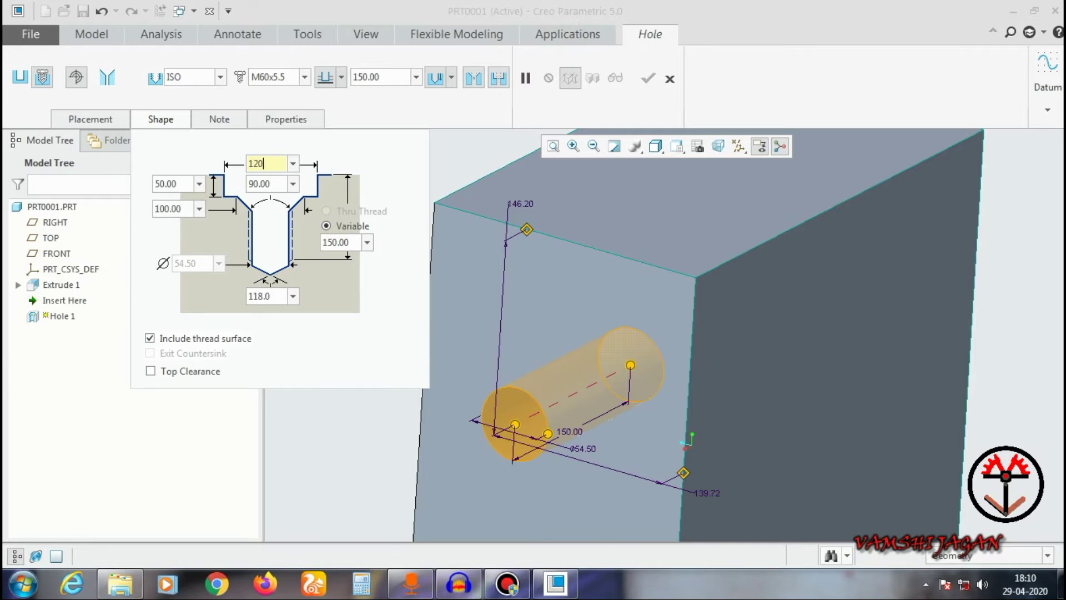
pyautogui.write('20')
pyautogui.press('Return')
pyautogui.scroll(3, 572, 388)
pyautogui.scroll(-2, 553, 427)
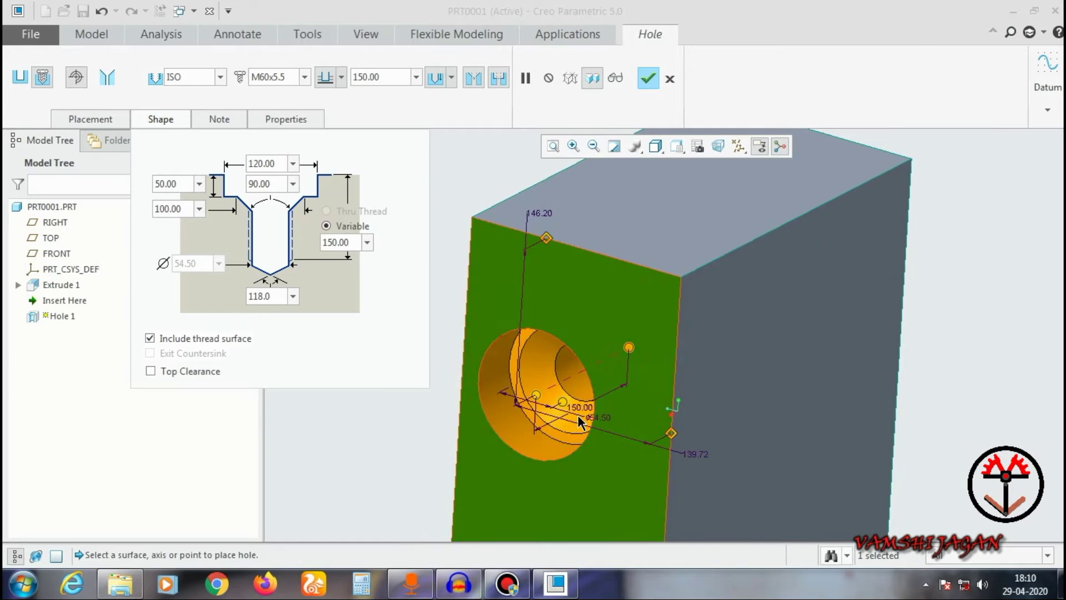
pyautogui.moveTo(579, 422); pyautogui.dragTo(569, 369, button='middle')
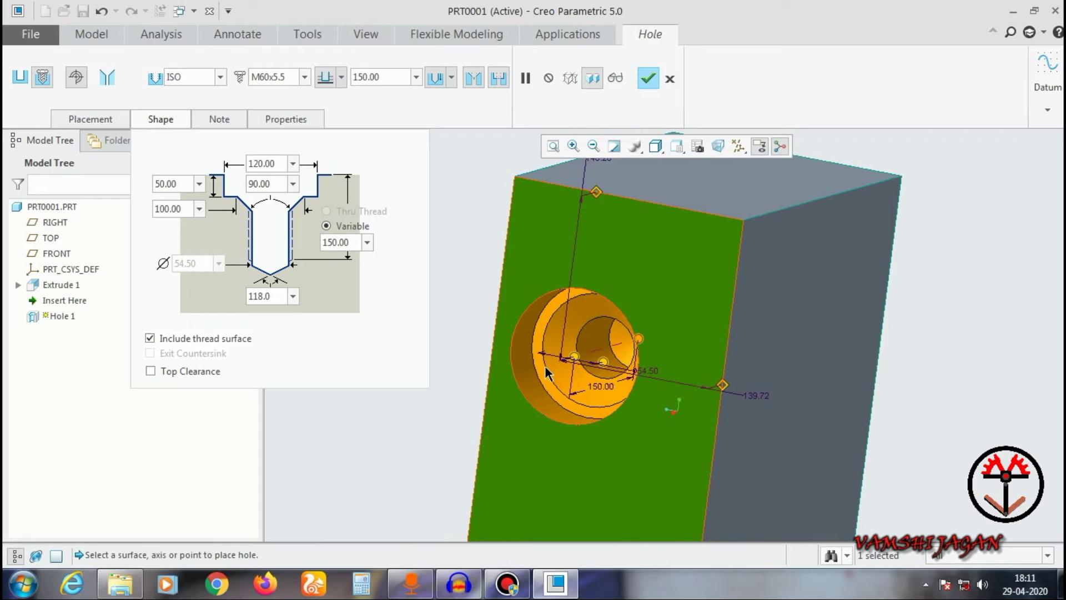
# Remove both the countersink and the counterbore from the hole.
pyautogui.click(475, 79)
pyautogui.click(475, 79)
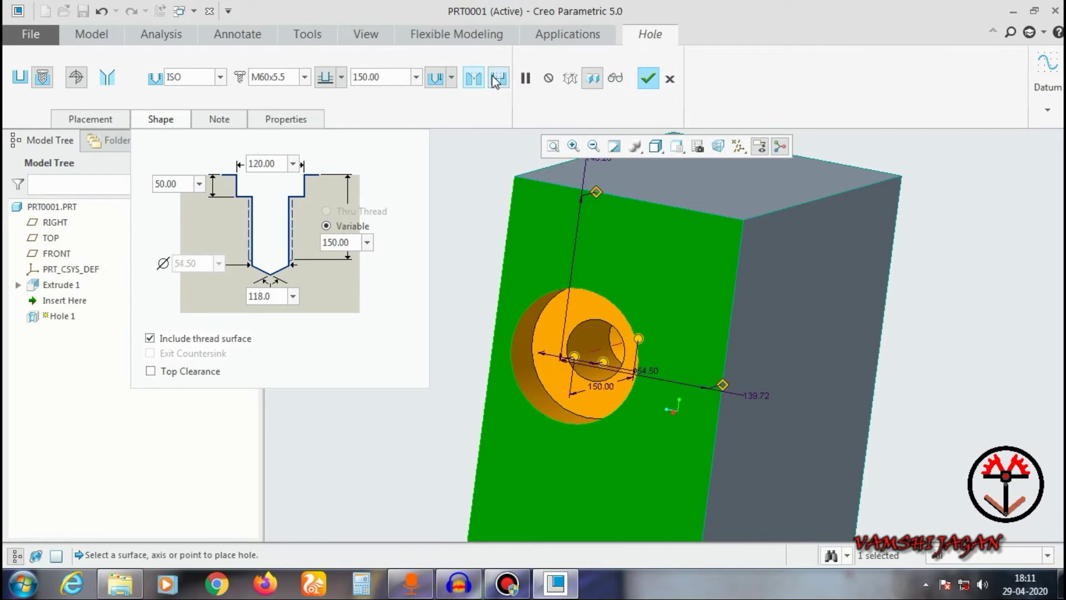
pyautogui.click(499, 79)
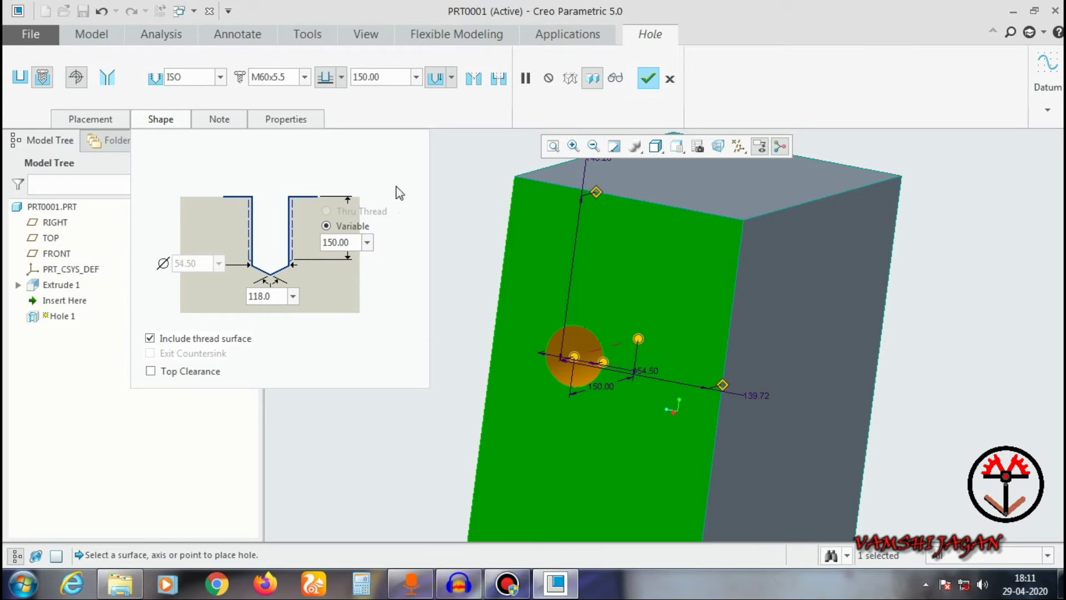
pyautogui.click(174, 119)
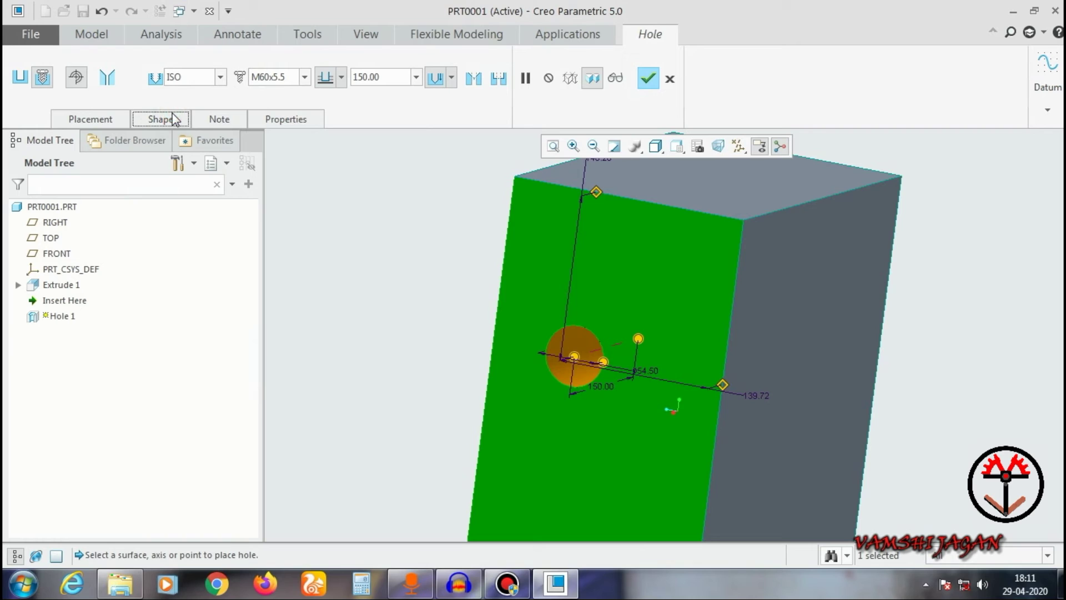
# Switch to a tapered ISO_7/1 hole and set the screw size to Rc1-1/2.
pyautogui.click(107, 77)
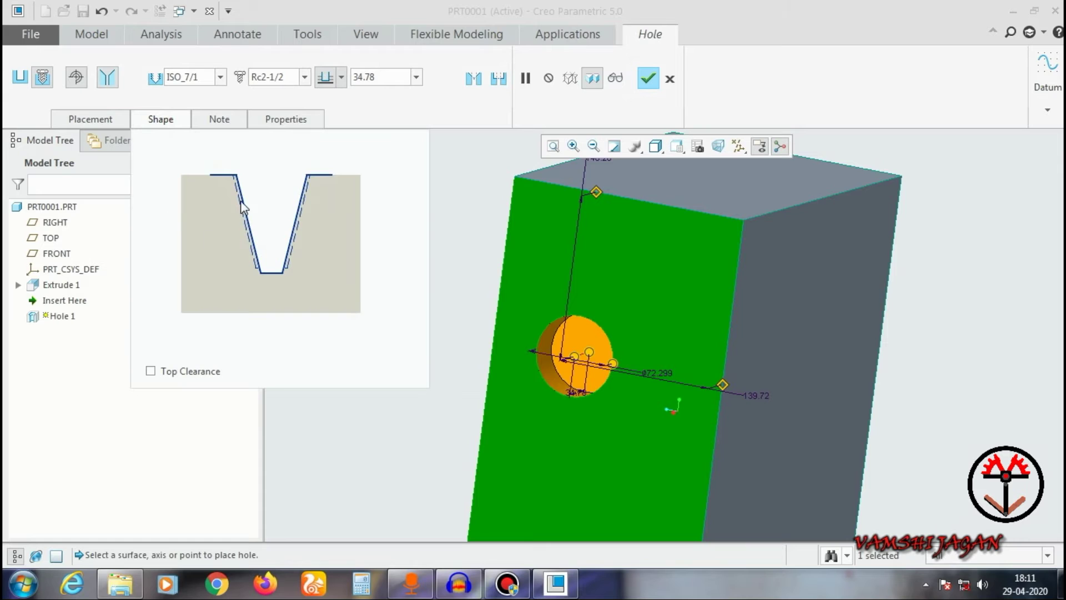
pyautogui.moveTo(630, 361)
pyautogui.mouseDown(button='middle')
pyautogui.moveTo(637, 333)
pyautogui.moveTo(622, 360)
pyautogui.mouseUp(button='middle')
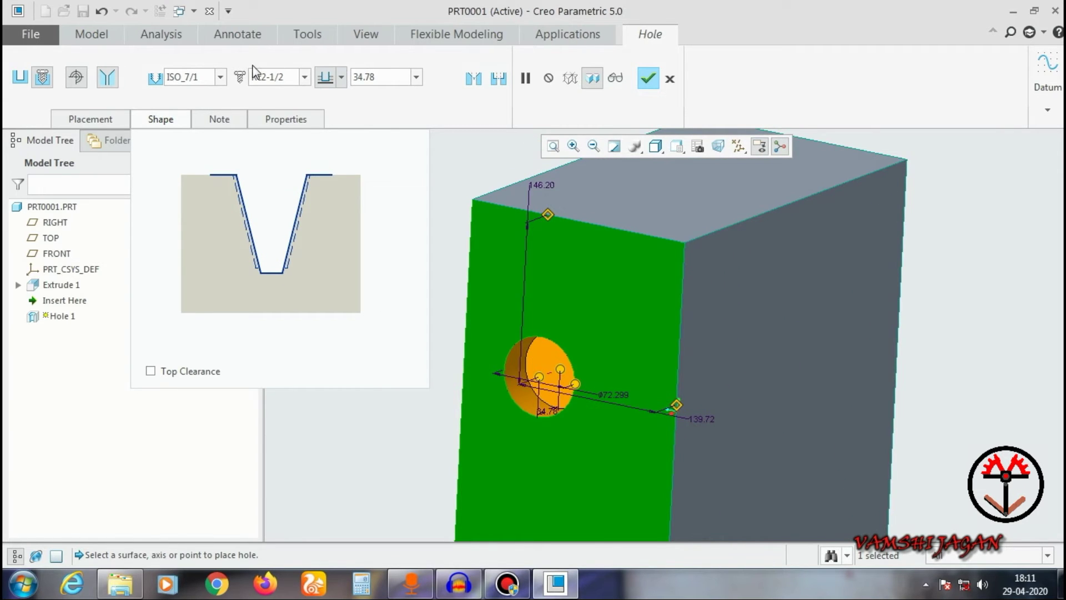
pyautogui.click(211, 78)
pyautogui.click(224, 78)
pyautogui.click(225, 78)
pyautogui.click(305, 77)
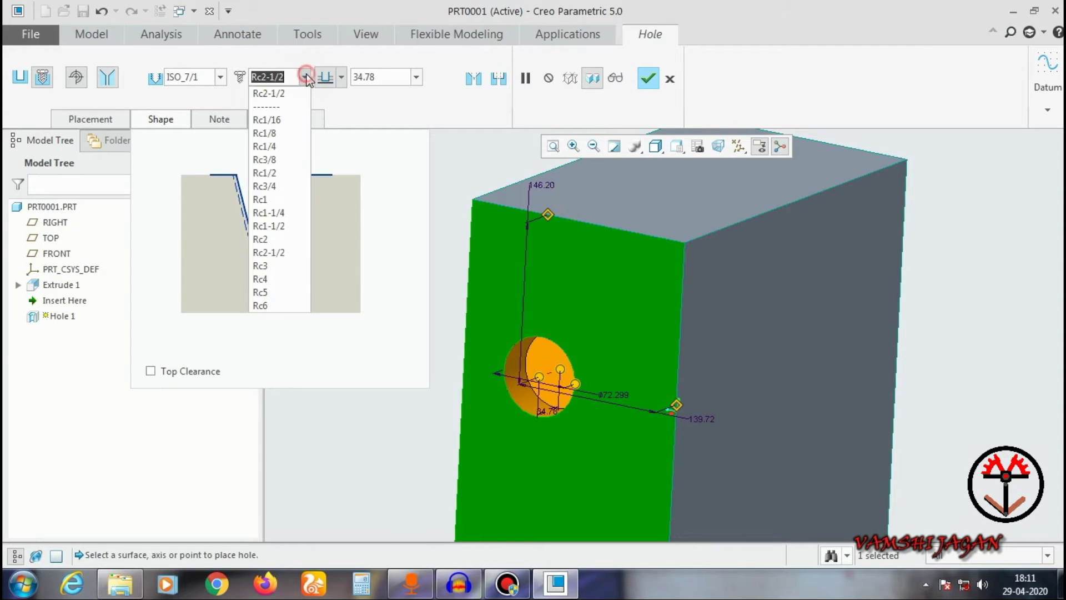
pyautogui.click(276, 233)
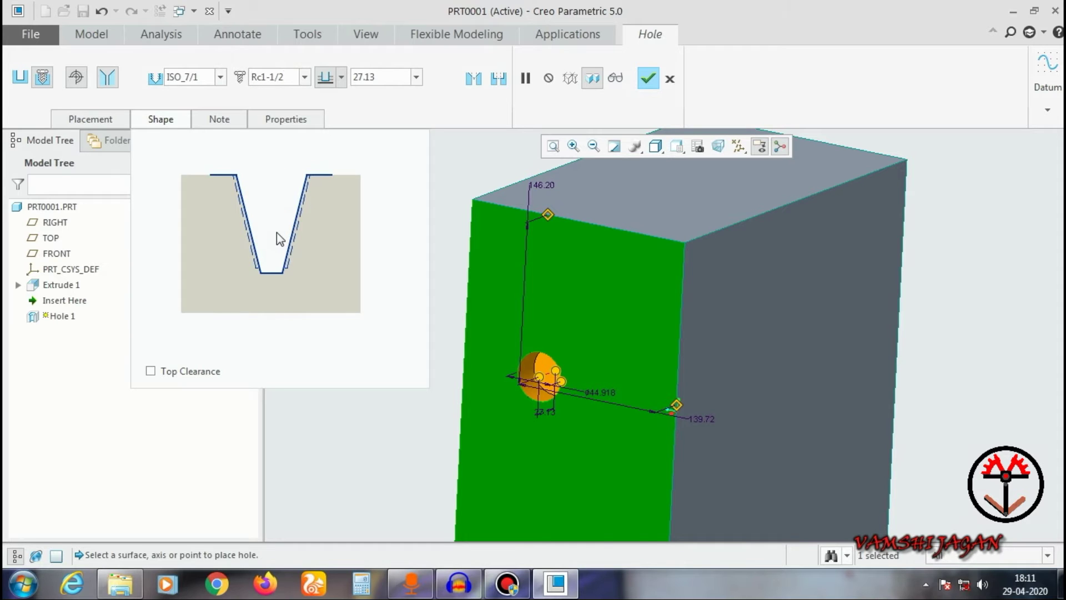
# Set the tapered hole's depth to 100.
pyautogui.scroll(-3, 489, 341)
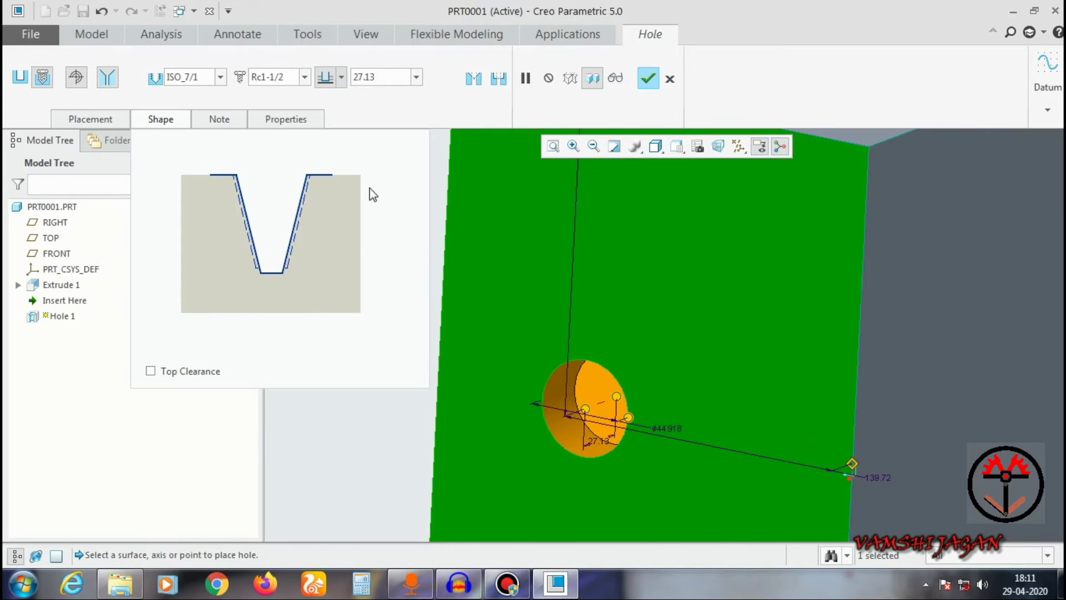
pyautogui.doubleClick(376, 78)
pyautogui.write('100')
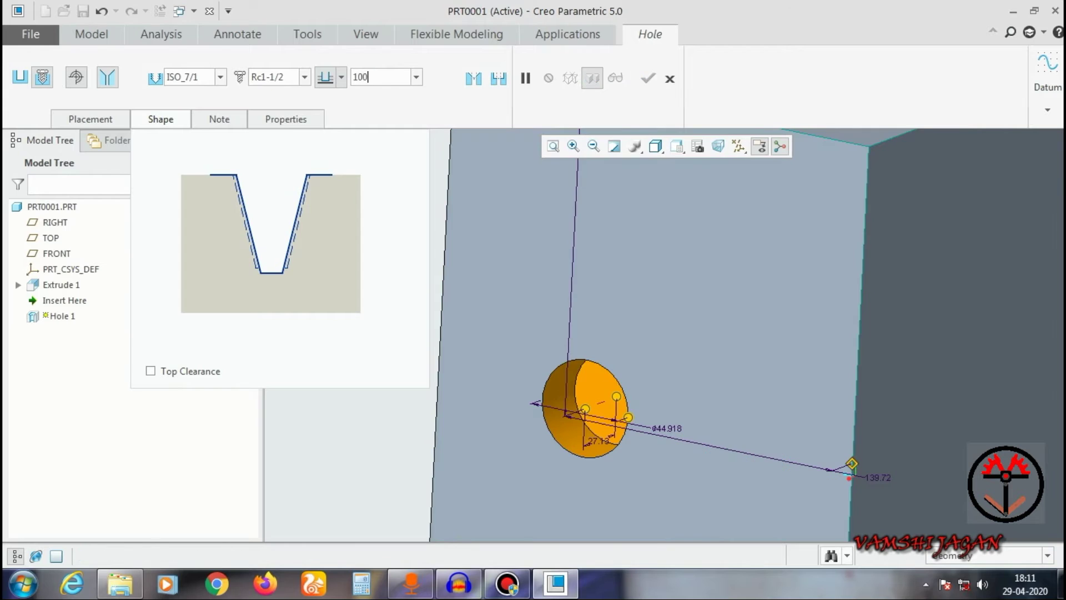
pyautogui.press('Return')
pyautogui.scroll(3, 614, 362)
pyautogui.moveTo(634, 398)
pyautogui.mouseDown(button='middle')
pyautogui.moveTo(661, 388)
pyautogui.moveTo(661, 373)
pyautogui.moveTo(600, 392)
pyautogui.mouseUp(button='middle')
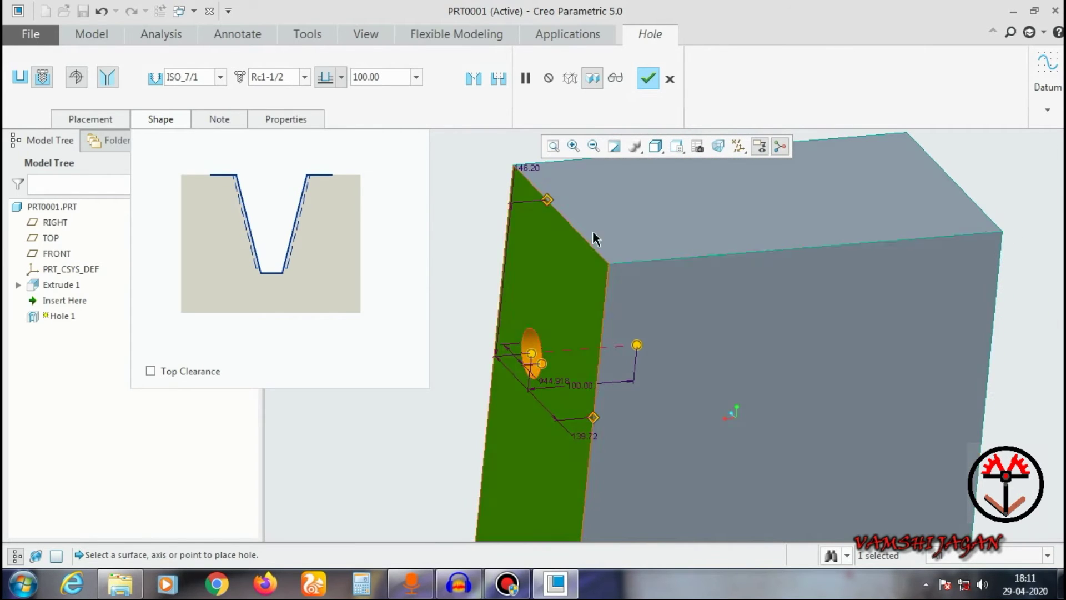
# Examine the tapered hole inside the block in Hidden Line display, then return to Shading With Edges.
pyautogui.click(657, 145)
pyautogui.click(680, 236)
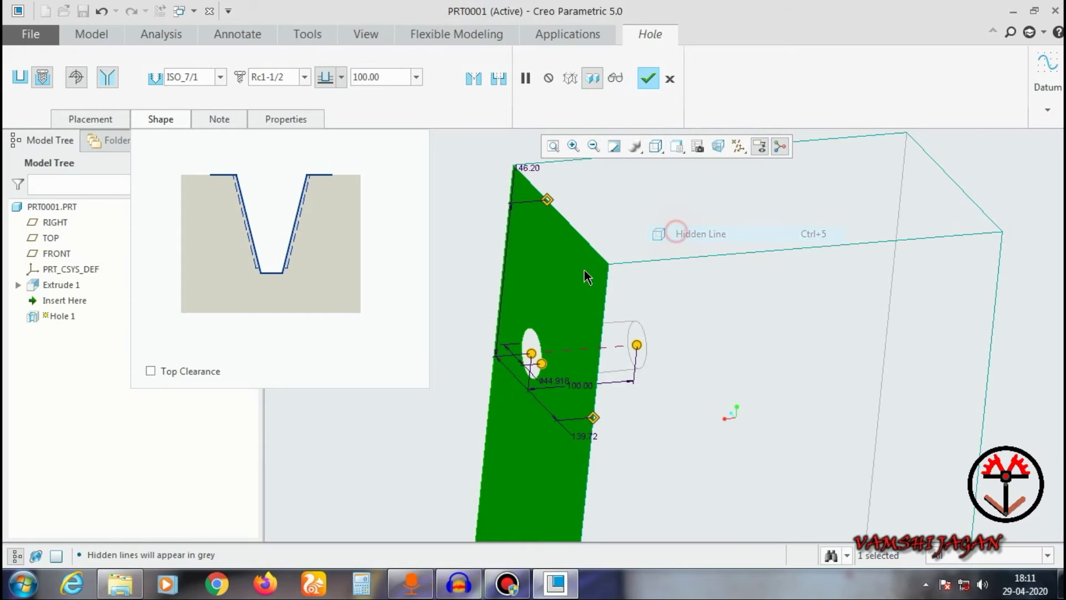
pyautogui.moveTo(633, 333)
pyautogui.mouseDown(button='middle')
pyautogui.moveTo(633, 350)
pyautogui.moveTo(607, 340)
pyautogui.moveTo(632, 323)
pyautogui.mouseUp(button='middle')
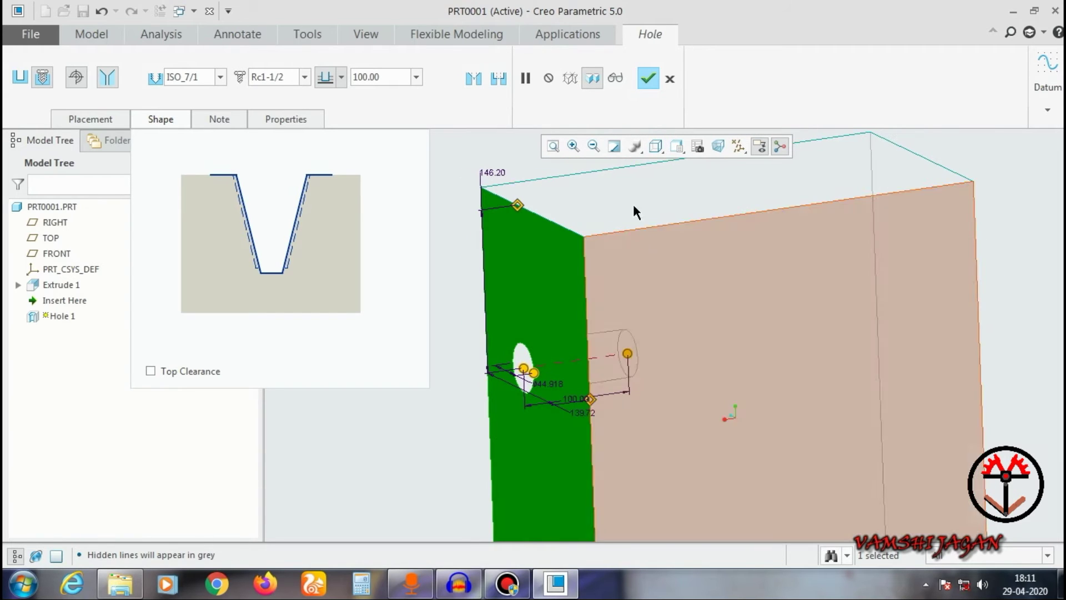
pyautogui.click(656, 145)
pyautogui.click(669, 187)
pyautogui.scroll(2, 602, 440)
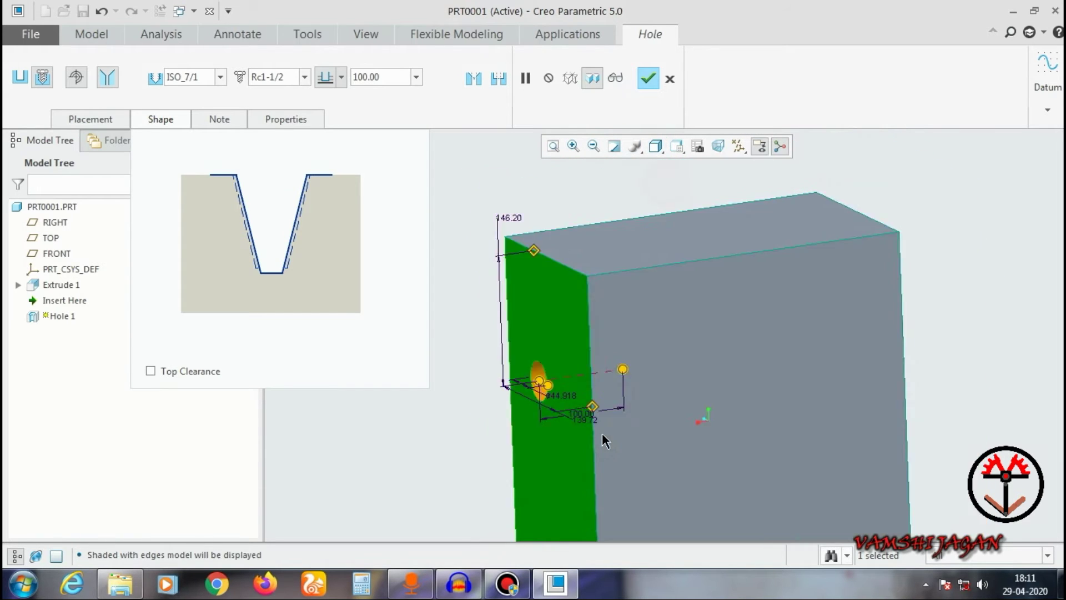
pyautogui.scroll(-1, 564, 409)
pyautogui.moveTo(561, 408); pyautogui.dragTo(597, 404, button='middle')
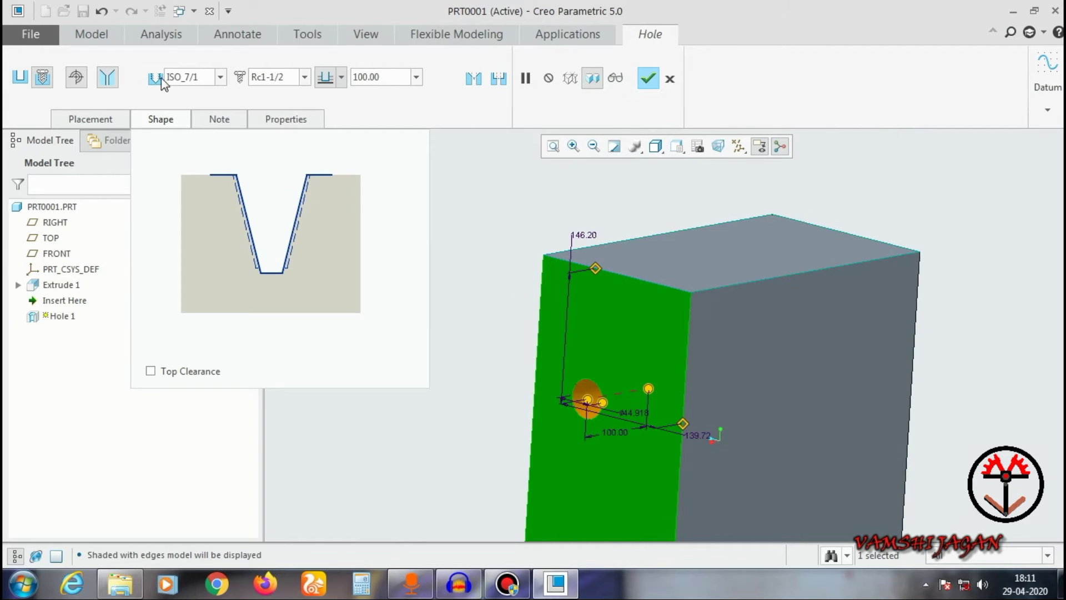
# Switch the hole from tapered back to a straight tapped ISO hole and pause the Hole tool.
pyautogui.click(108, 78)
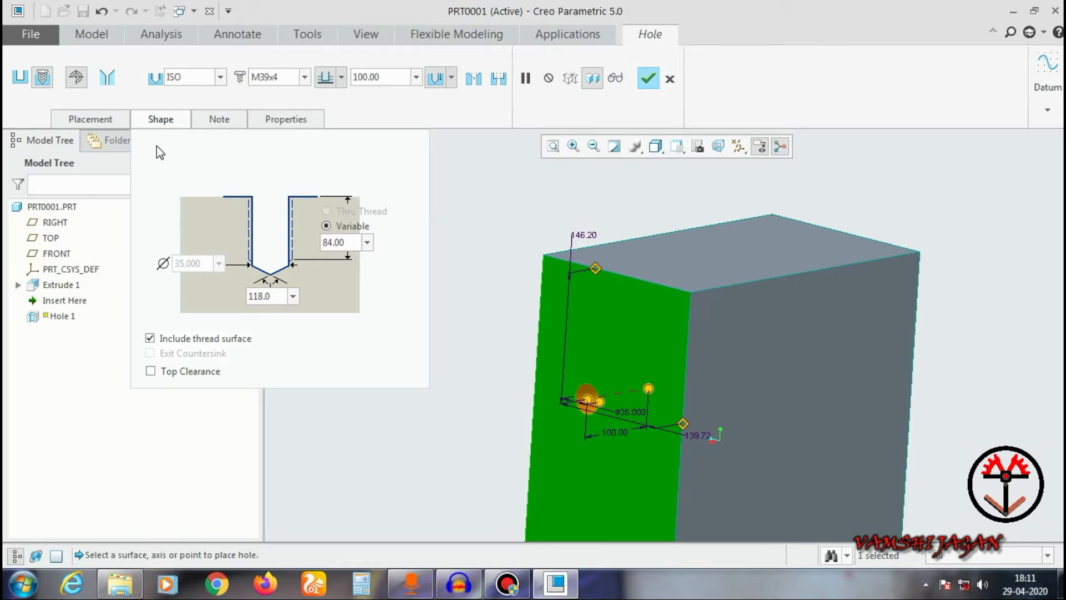
pyautogui.click(169, 120)
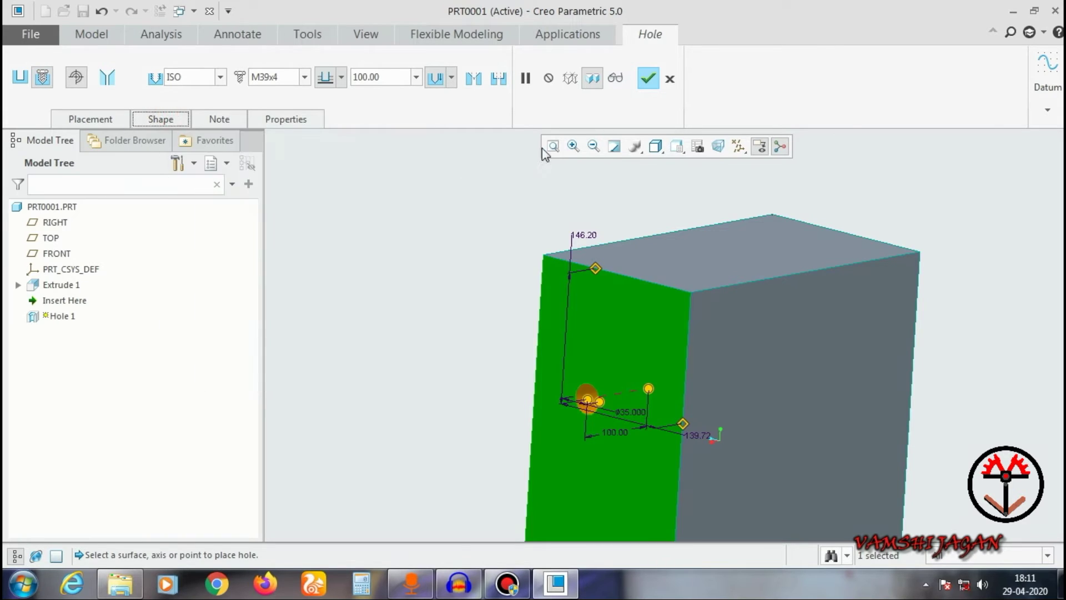
pyautogui.click(526, 78)
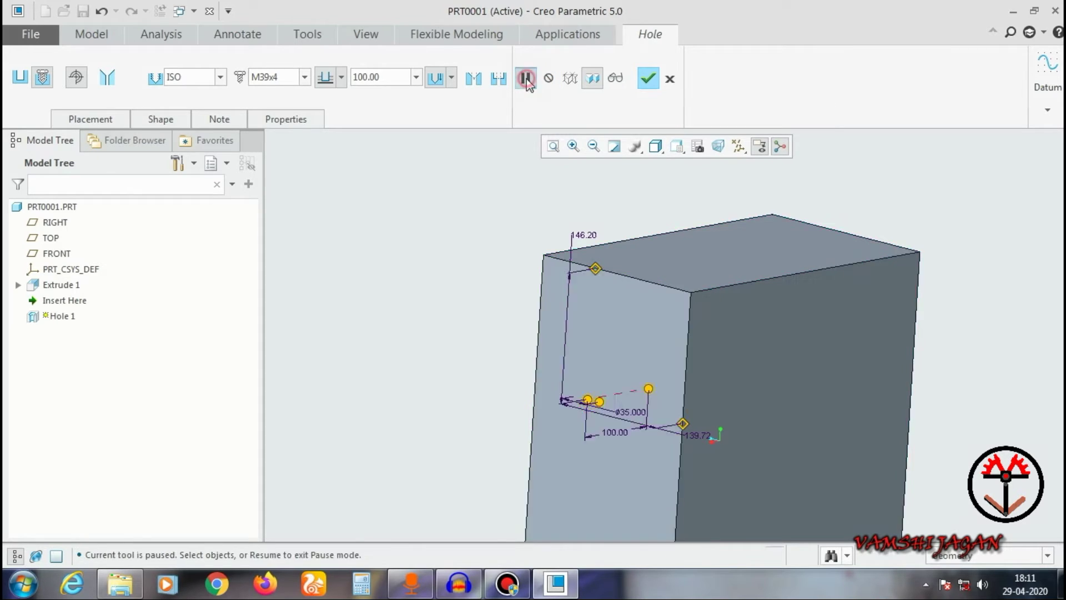
# Resume the paused Hole tool to continue editing the hole on the block.
pyautogui.click(438, 235)
pyautogui.moveTo(439, 236)
pyautogui.mouseDown(button='middle')
pyautogui.moveTo(507, 316)
pyautogui.moveTo(528, 305)
pyautogui.moveTo(533, 317)
pyautogui.moveTo(511, 341)
pyautogui.moveTo(510, 328)
pyautogui.mouseUp(button='middle')
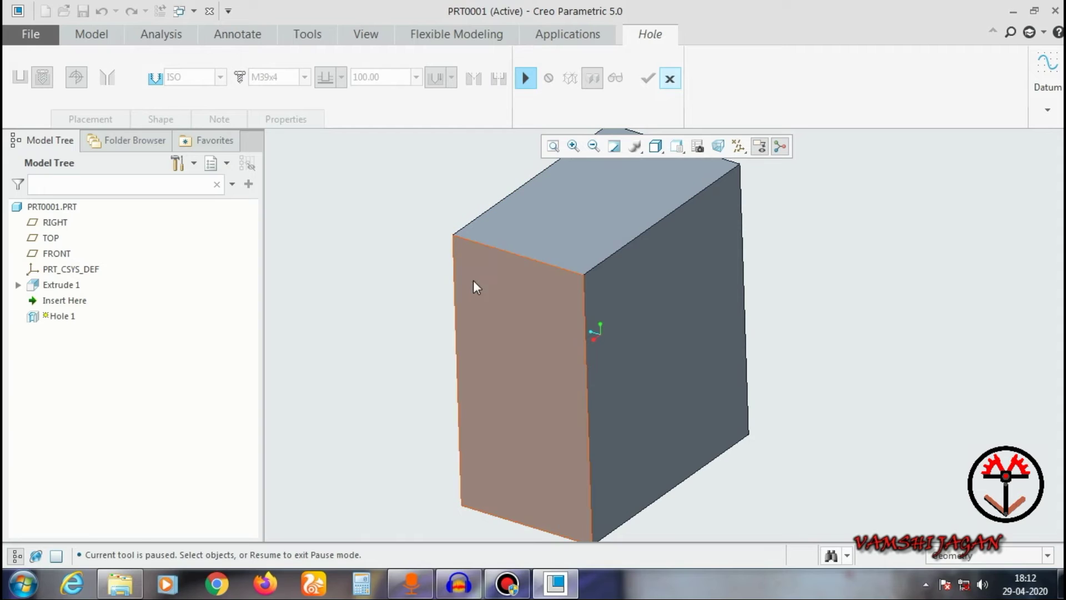
pyautogui.click(523, 84)
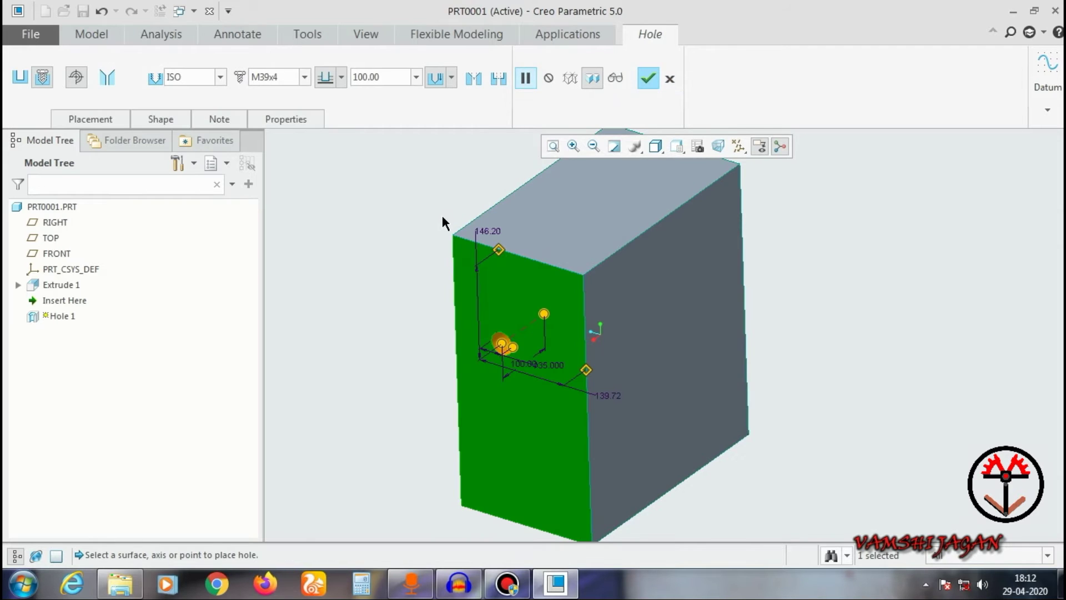
pyautogui.scroll(-1, 510, 161)
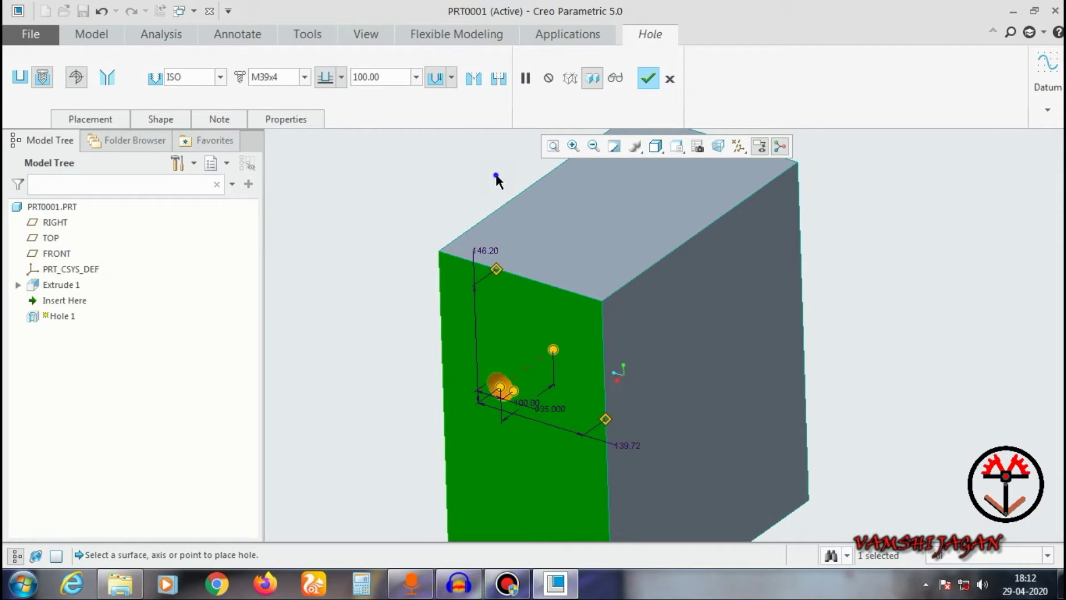
# Turn off the hole's preview and inspect the block in Hidden Line display.
pyautogui.click(551, 80)
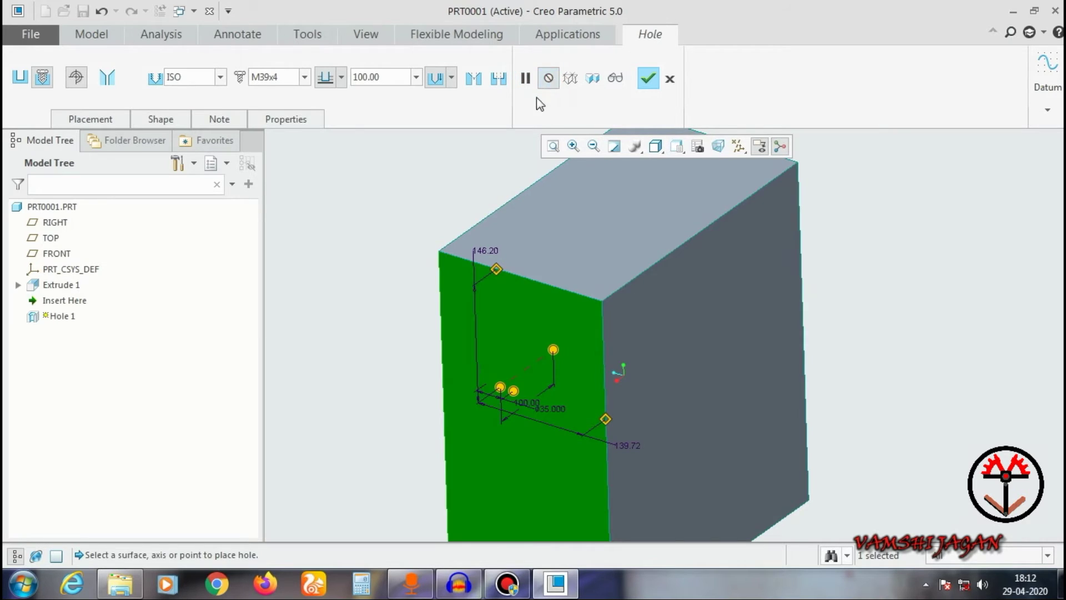
pyautogui.click(643, 148)
pyautogui.click(666, 231)
pyautogui.moveTo(633, 261); pyautogui.dragTo(423, 238, button='middle')
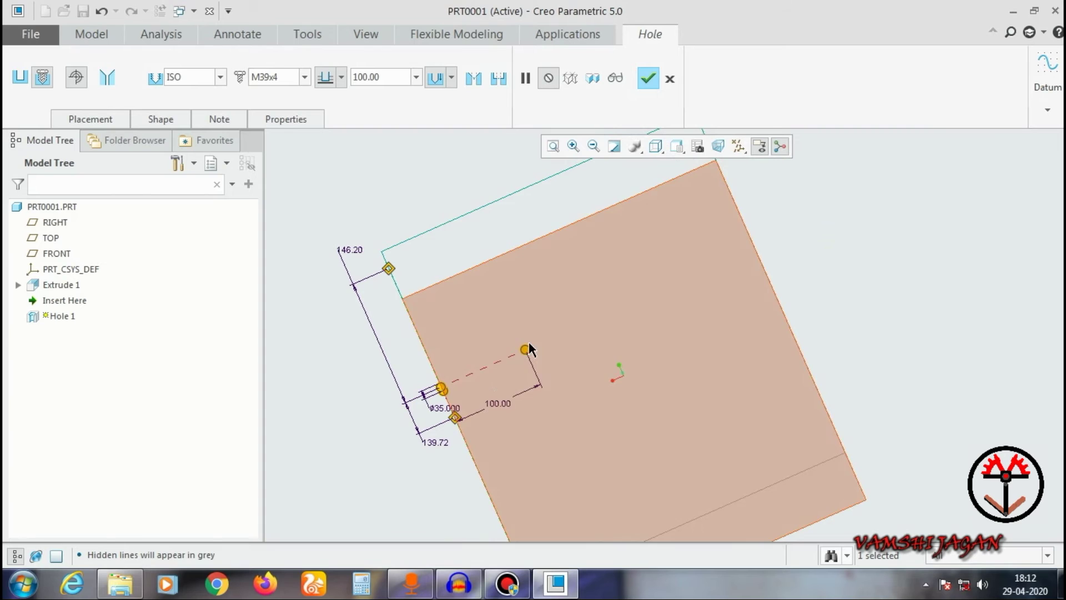
# Compare the un-attached and attached previews of the hole inside the block, ending on the attached preview.
pyautogui.click(574, 79)
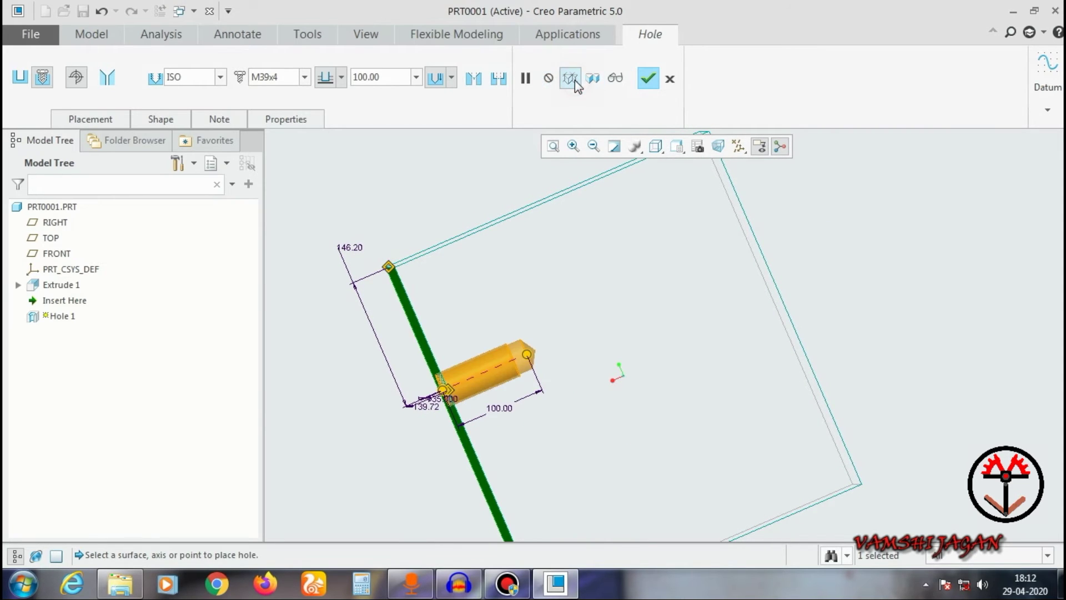
pyautogui.moveTo(537, 158); pyautogui.dragTo(519, 213, button='middle')
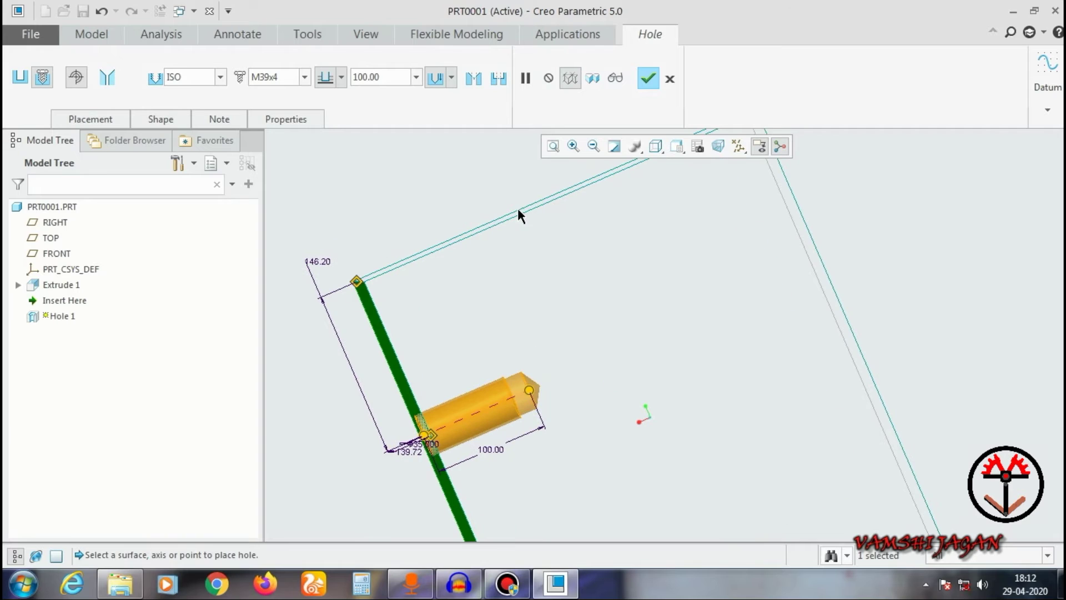
pyautogui.click(593, 79)
pyautogui.moveTo(456, 272)
pyautogui.mouseDown(button='middle')
pyautogui.moveTo(478, 269)
pyautogui.moveTo(441, 257)
pyautogui.moveTo(475, 283)
pyautogui.moveTo(454, 283)
pyautogui.mouseUp(button='middle')
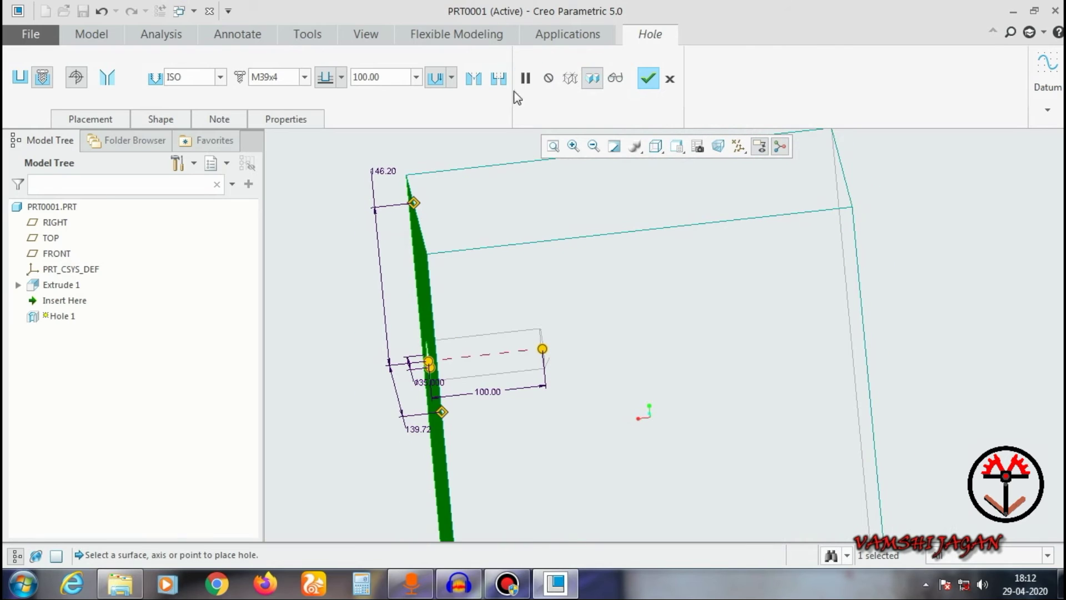
pyautogui.click(569, 78)
pyautogui.scroll(-2, 530, 329)
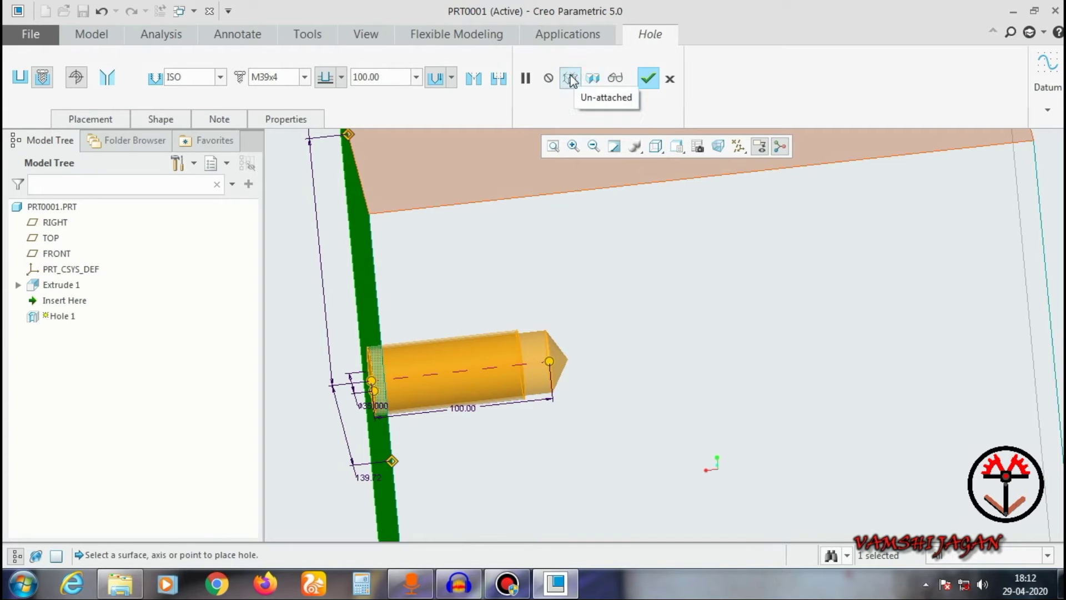
pyautogui.click(593, 79)
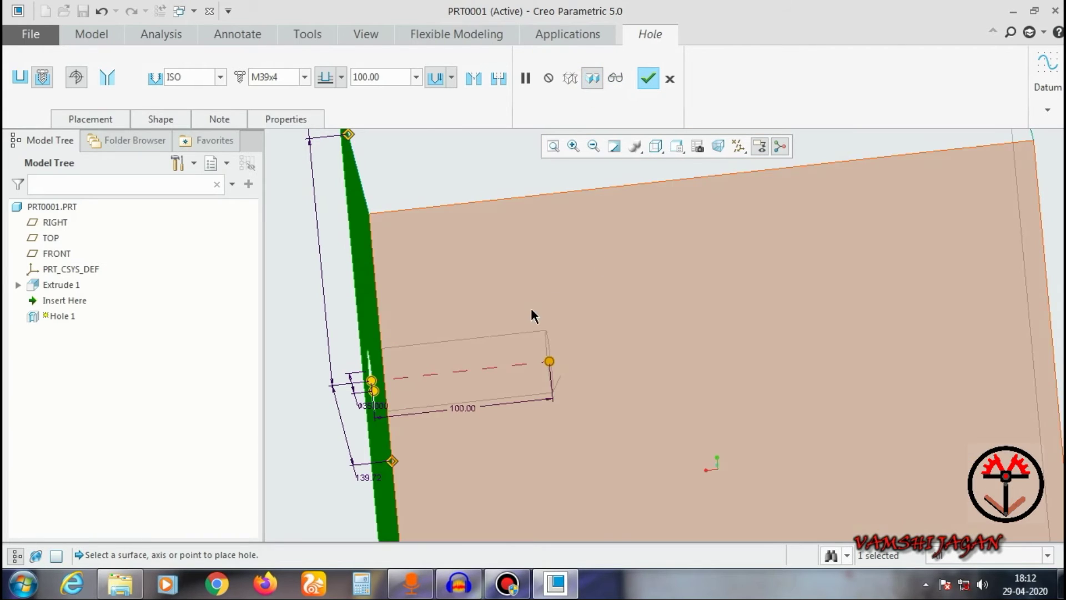
pyautogui.moveTo(533, 309); pyautogui.dragTo(547, 323, button='middle')
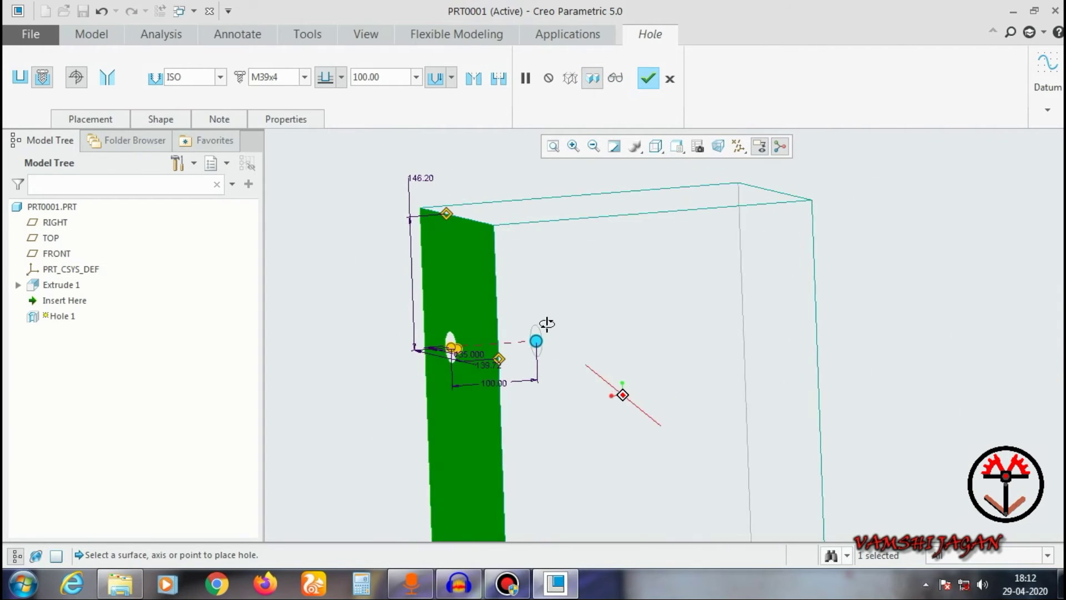
# Return the block to Shading With Edges display and look at the face with the hole.
pyautogui.click(656, 147)
pyautogui.click(667, 185)
pyautogui.scroll(3, 418, 379)
pyautogui.scroll(-2, 368, 316)
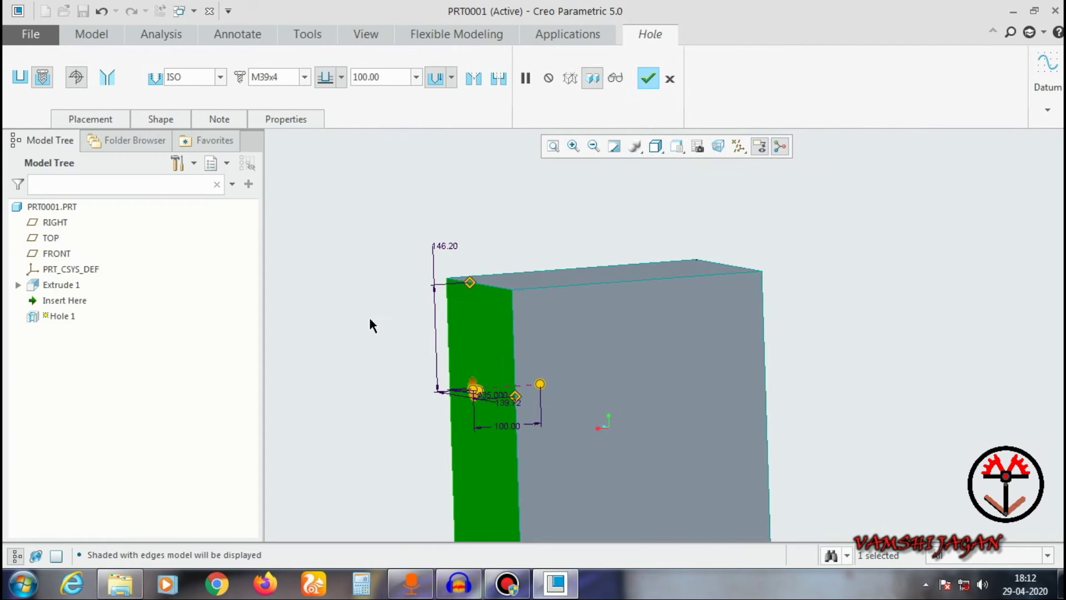
pyautogui.moveTo(452, 377); pyautogui.dragTo(581, 218, button='middle')
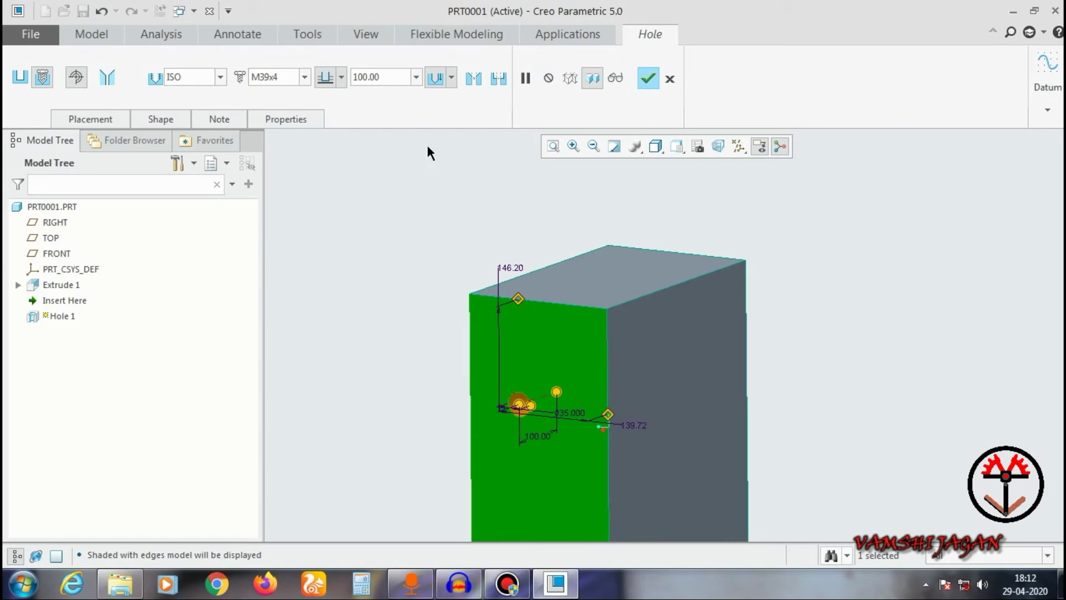
# Review the hole's placement settings and available placement types, keeping the Linear type.
pyautogui.click(101, 118)
pyautogui.click(180, 204)
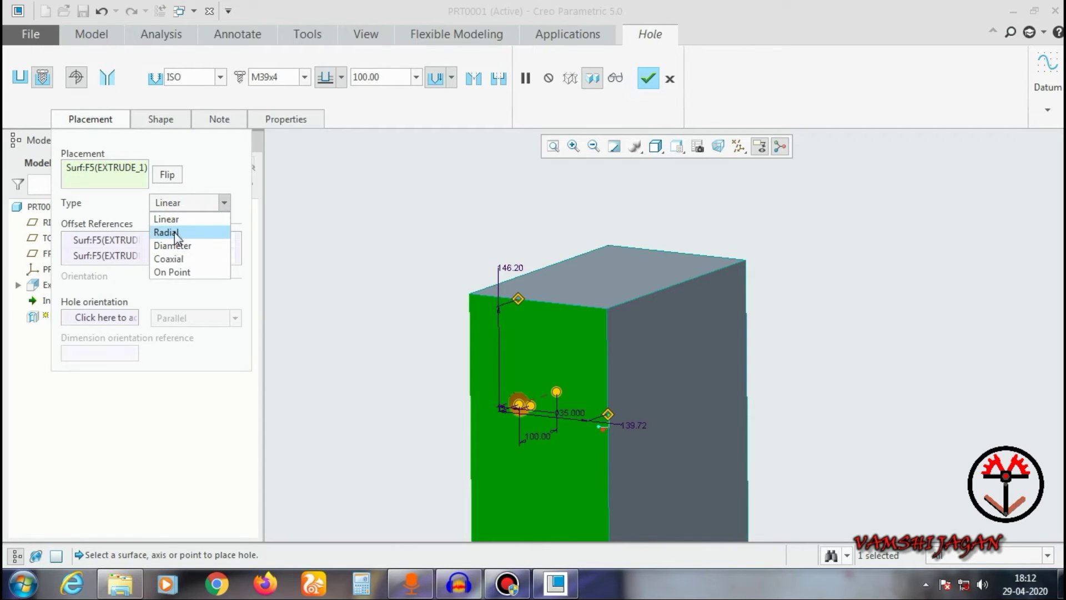
pyautogui.click(173, 206)
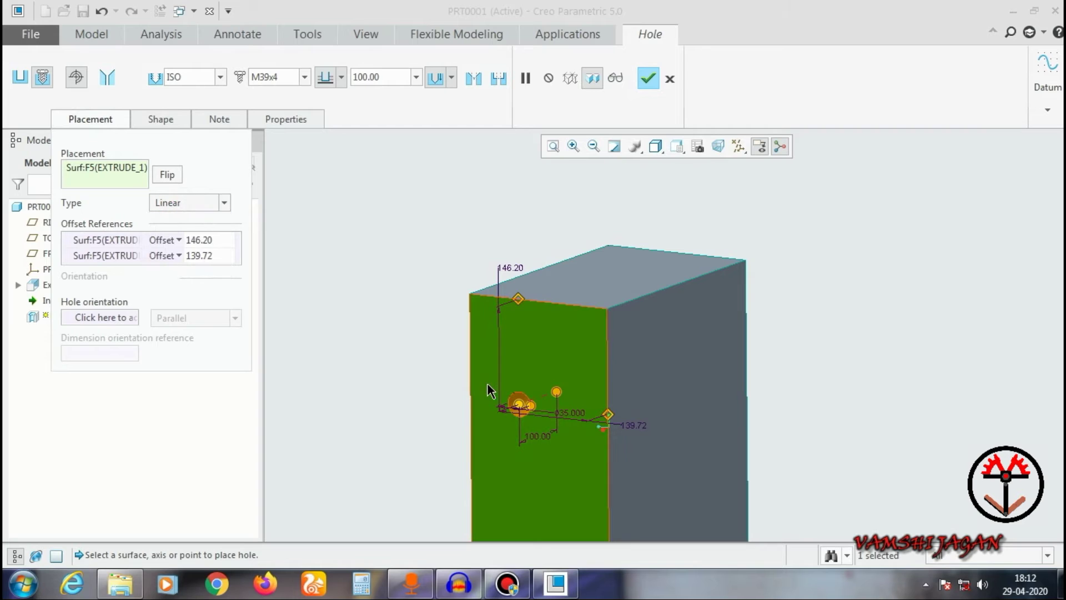
pyautogui.scroll(3, 492, 383)
pyautogui.moveTo(453, 342); pyautogui.dragTo(463, 343, button='middle')
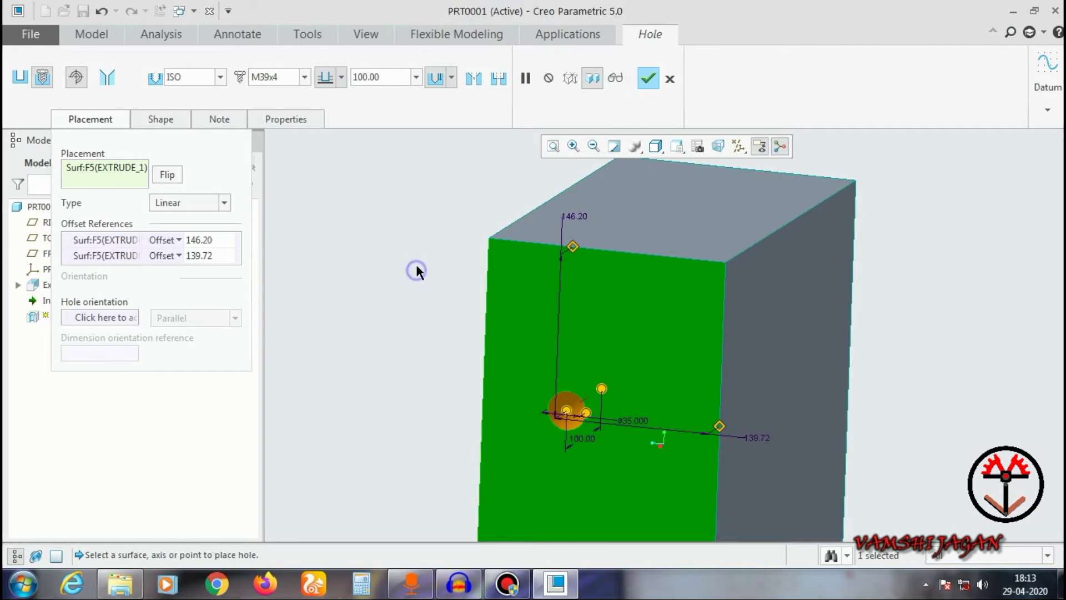
pyautogui.scroll(2, 444, 294)
pyautogui.scroll(-4, 457, 305)
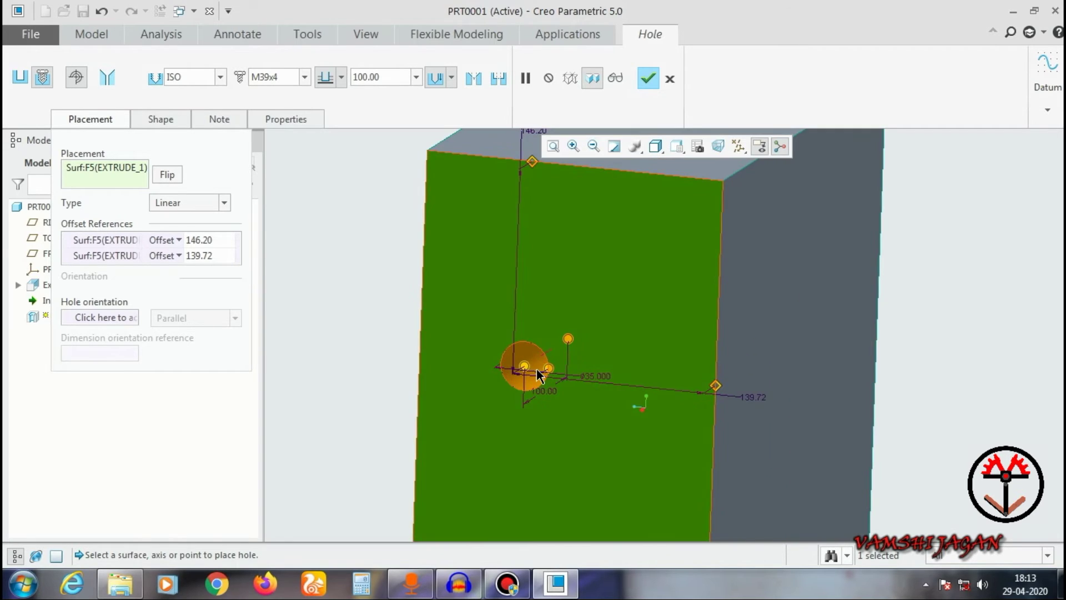
# Change the threaded hole to a simple hole and complete the feature.
pyautogui.click(20, 76)
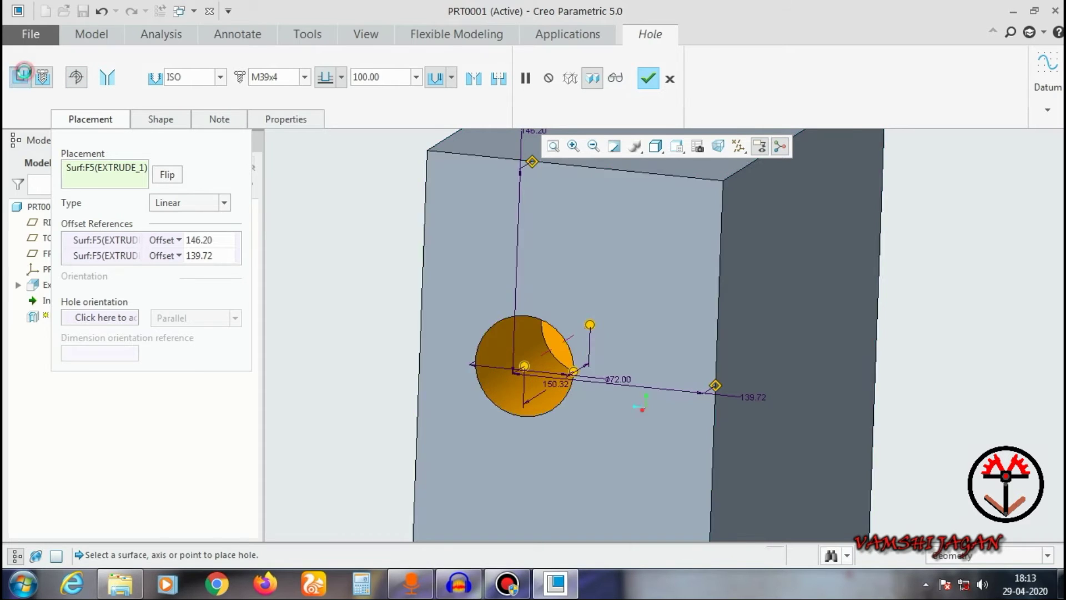
pyautogui.click(653, 82)
pyautogui.scroll(3, 332, 361)
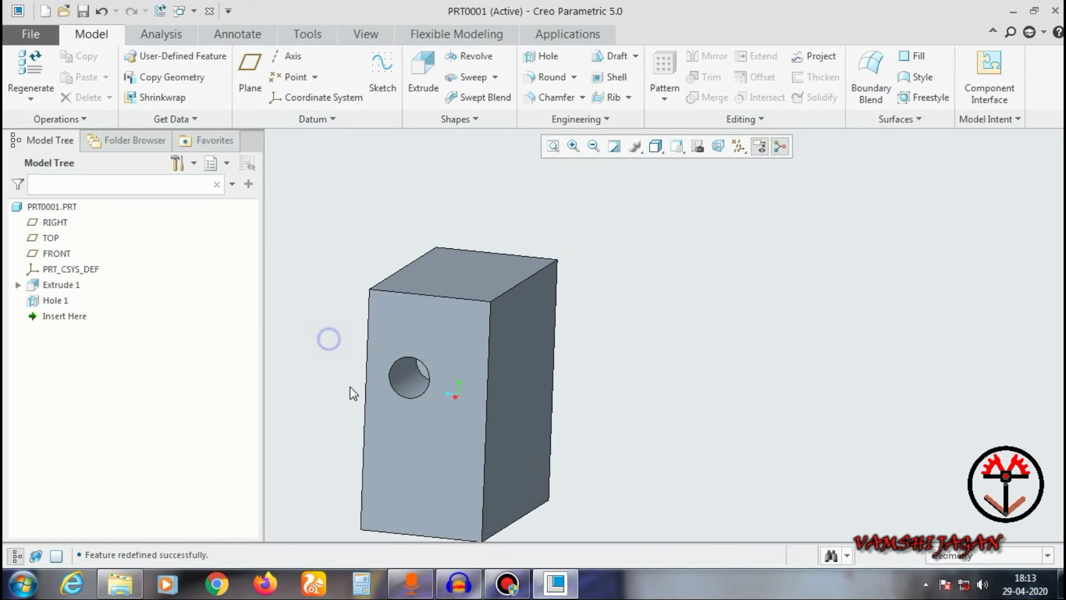
pyautogui.scroll(-4, 350, 384)
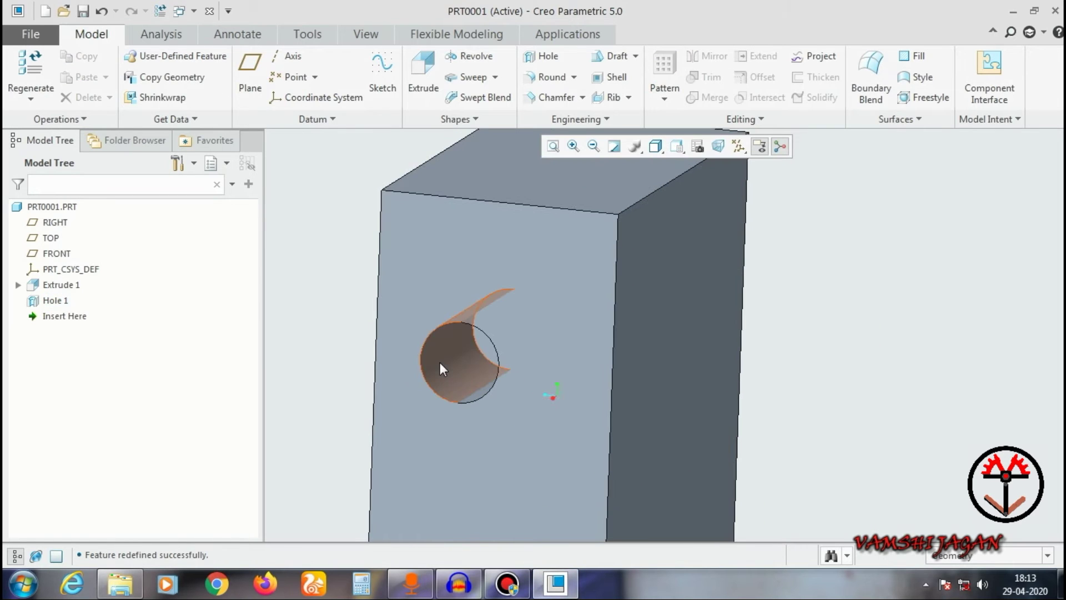
# Turn on axis display and check the axis of the finished hole.
pyautogui.click(738, 146)
pyautogui.click(750, 182)
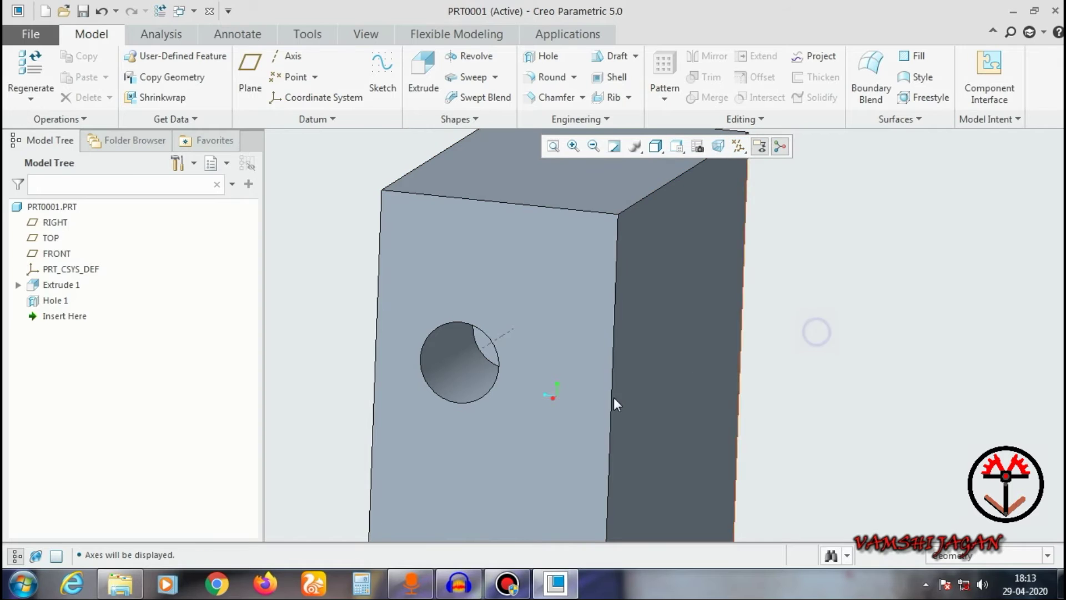
pyautogui.moveTo(610, 399); pyautogui.dragTo(572, 401, button='middle')
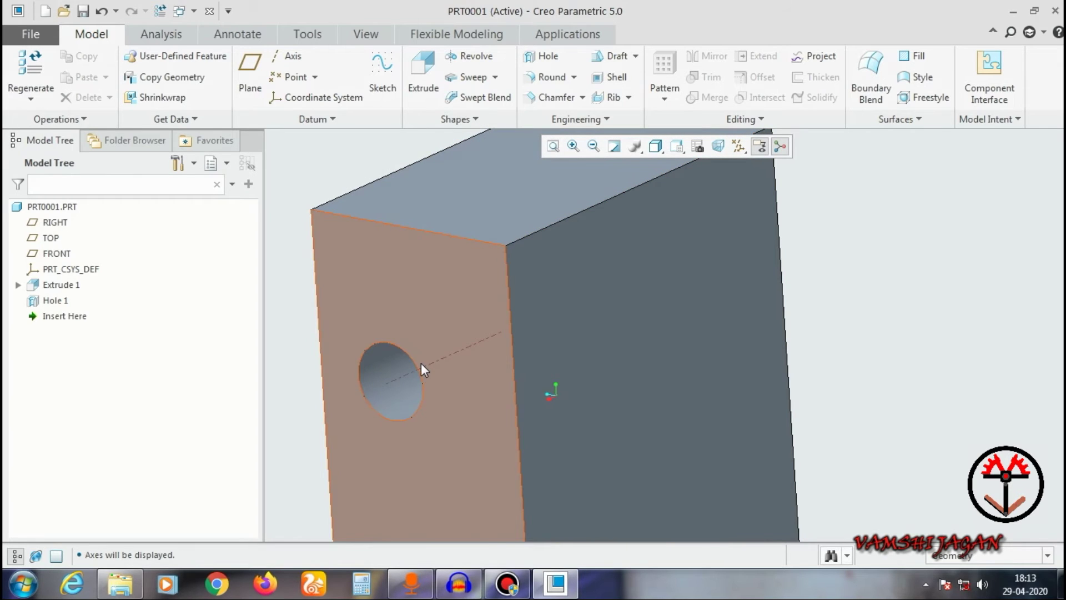
pyautogui.click(405, 377)
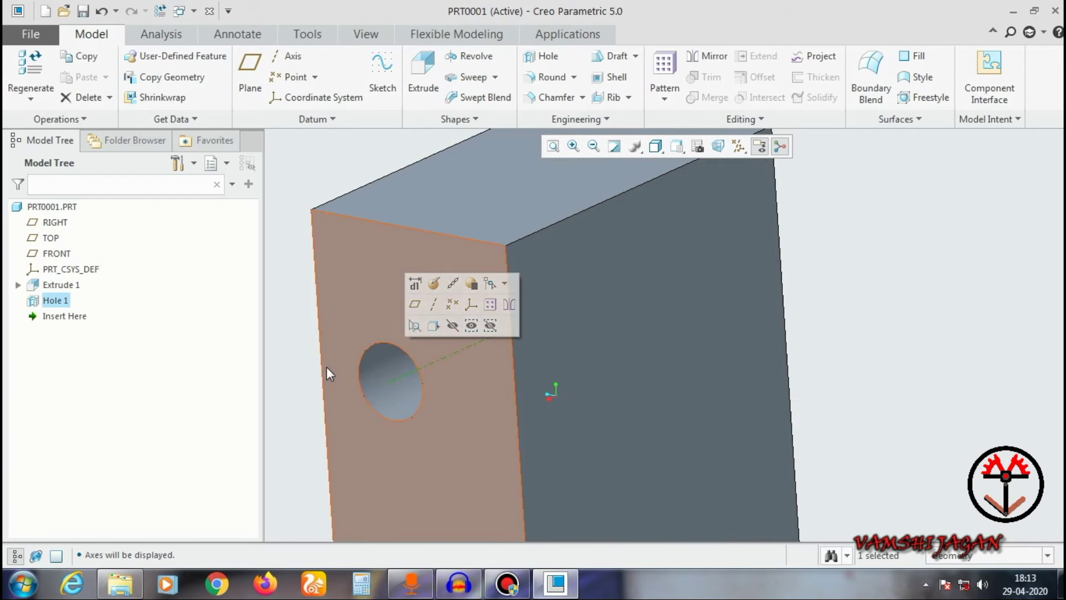
pyautogui.click(305, 362)
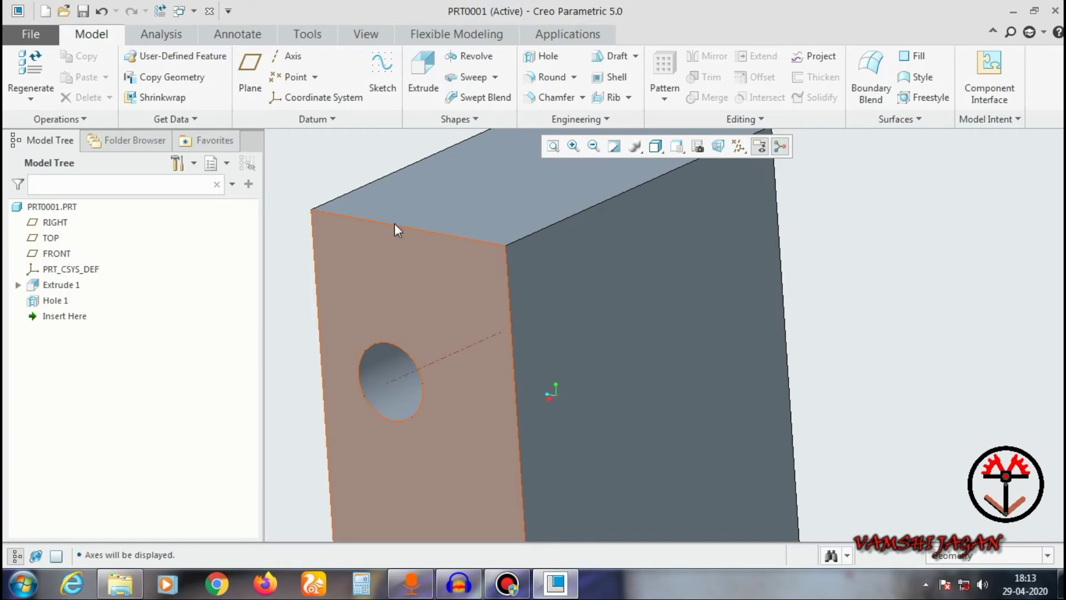
# Start a second simple hole and place it on the same block face, just above the existing hole.
pyautogui.click(310, 280)
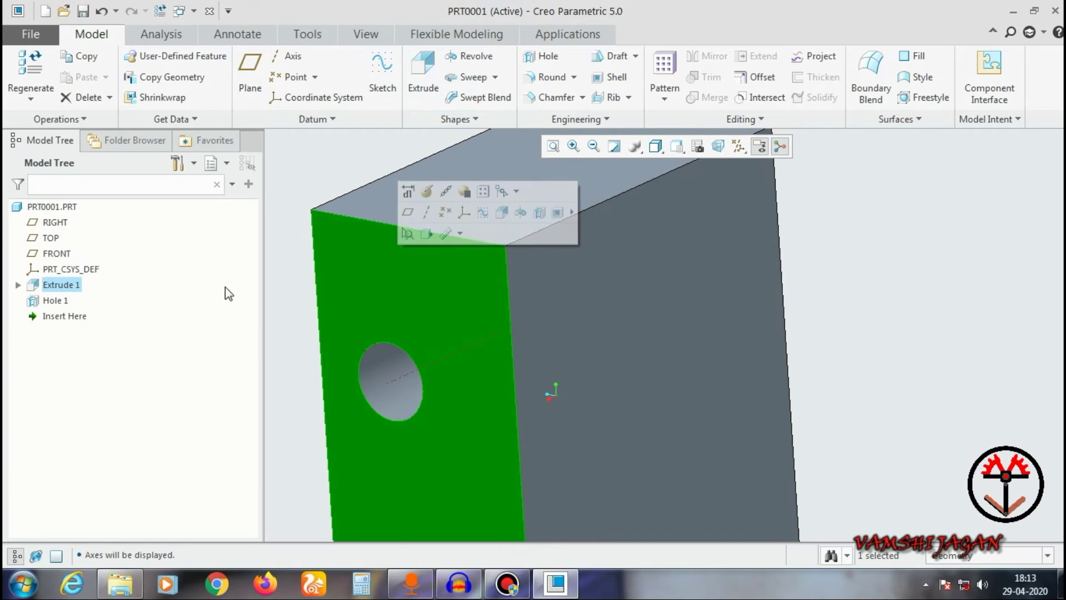
pyautogui.click(306, 281)
pyautogui.click(548, 55)
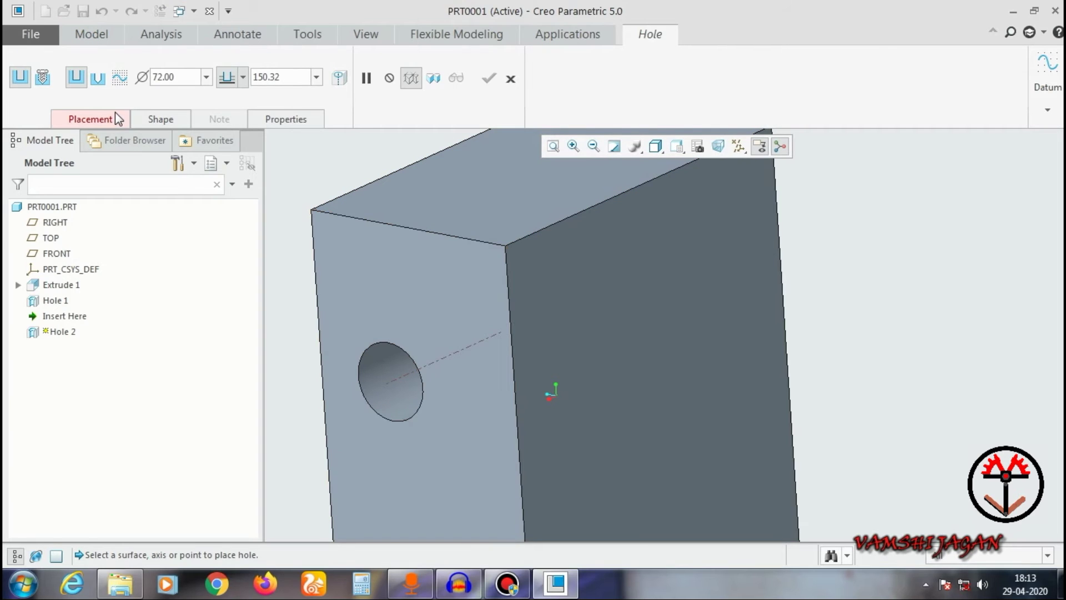
pyautogui.click(112, 121)
pyautogui.click(409, 309)
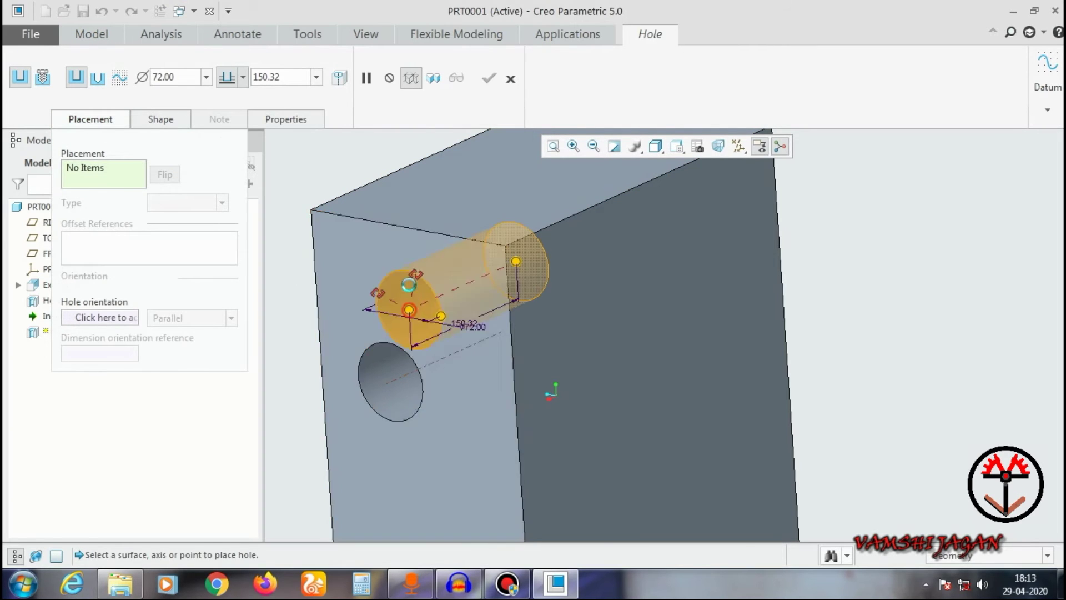
# Try radial placement with the existing hole's axis added as a placement reference, and remove that axis reference.
pyautogui.click(177, 206)
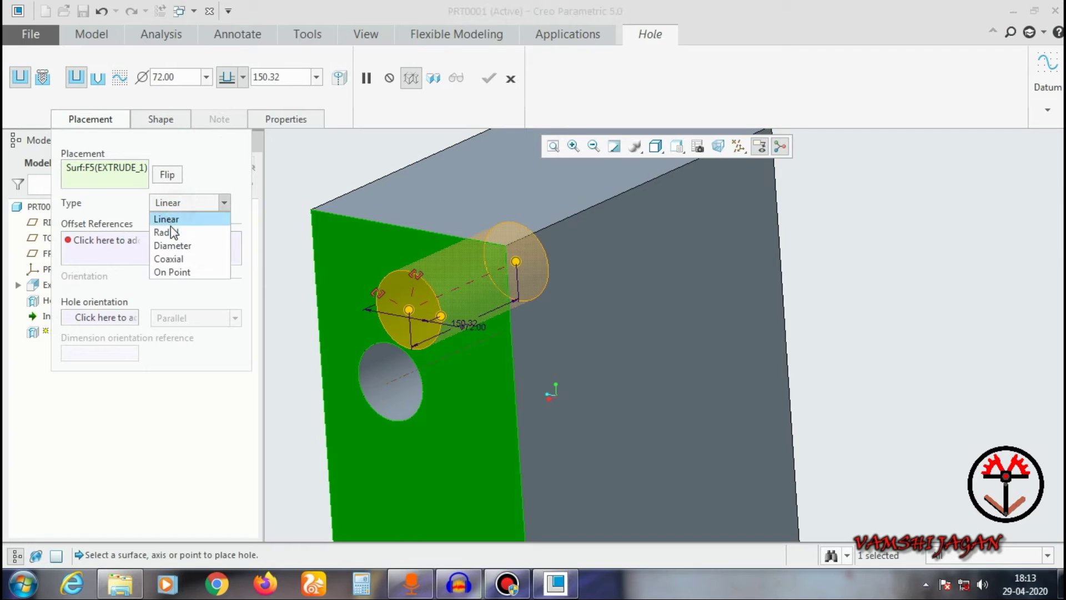
pyautogui.click(170, 234)
pyautogui.scroll(2, 393, 378)
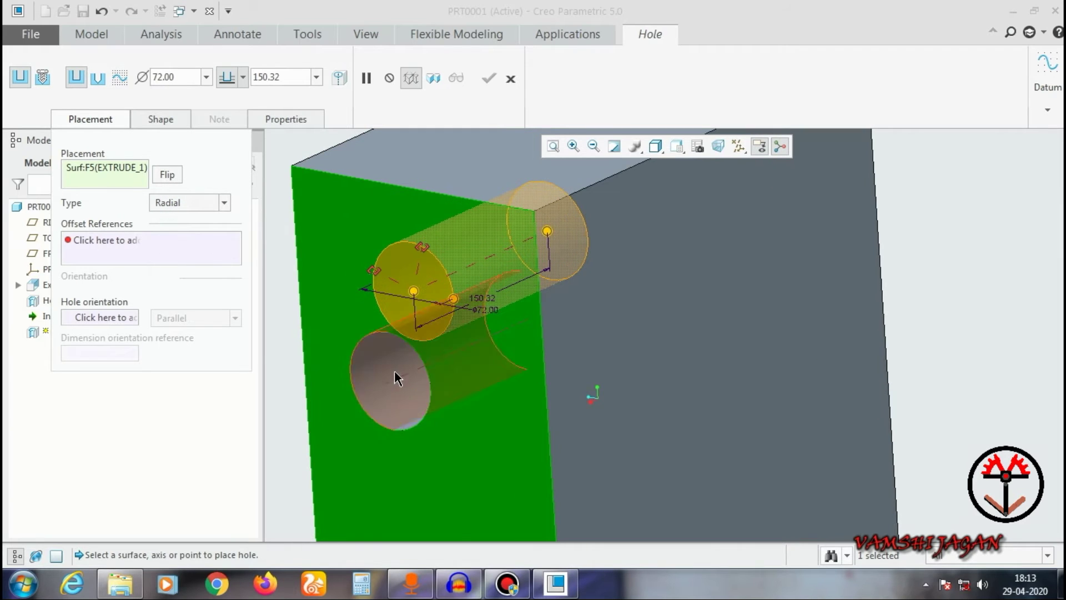
pyautogui.keyDown('ctrl'); pyautogui.click(393, 381); pyautogui.keyUp('ctrl')
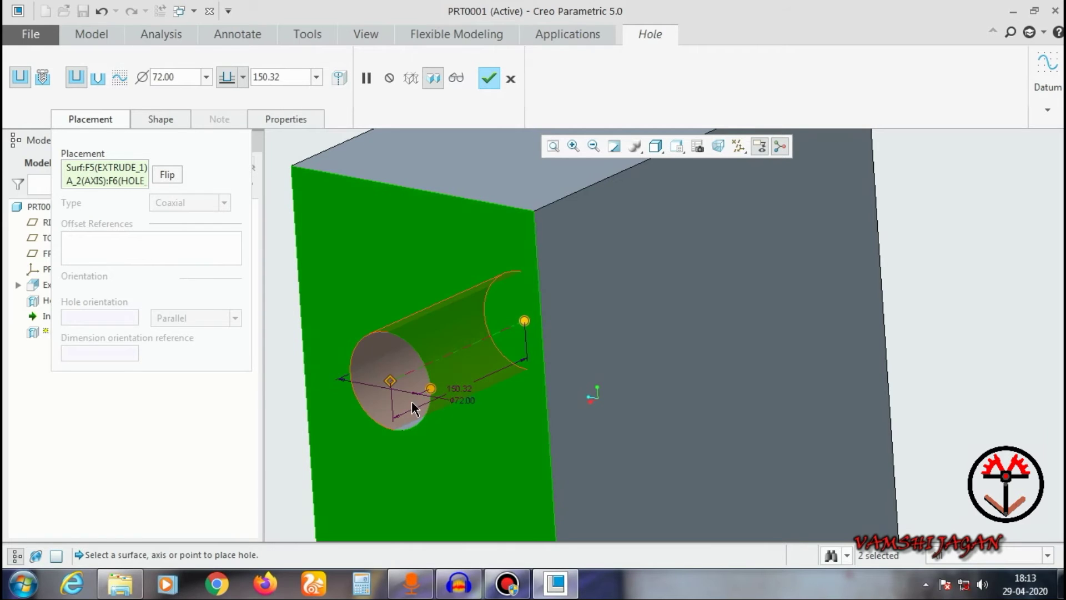
pyautogui.moveTo(477, 410); pyautogui.dragTo(490, 416, button='middle')
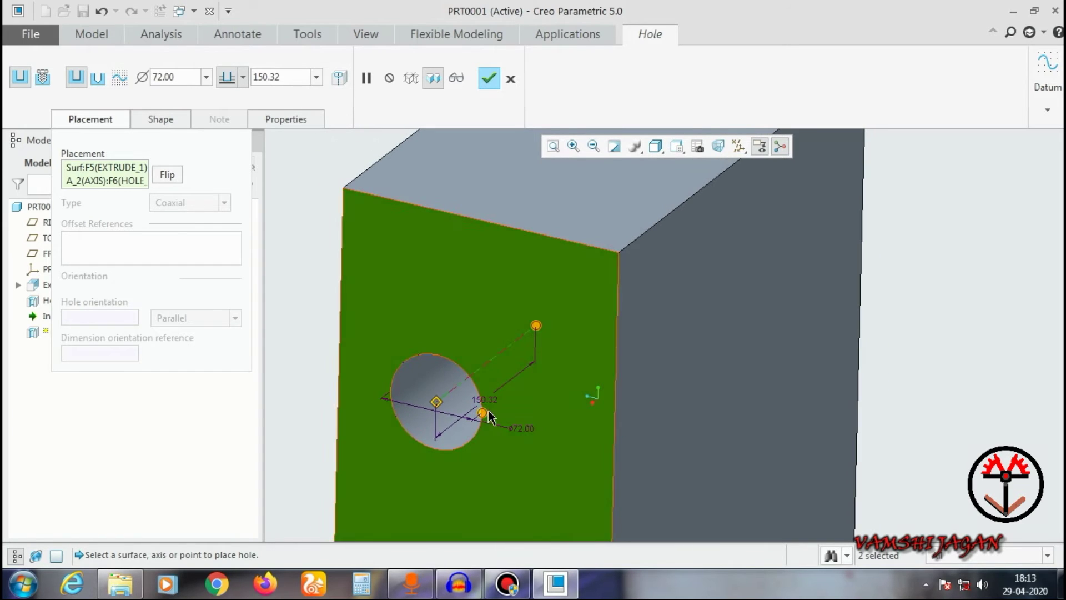
pyautogui.rightClick(104, 179)
pyautogui.click(120, 185)
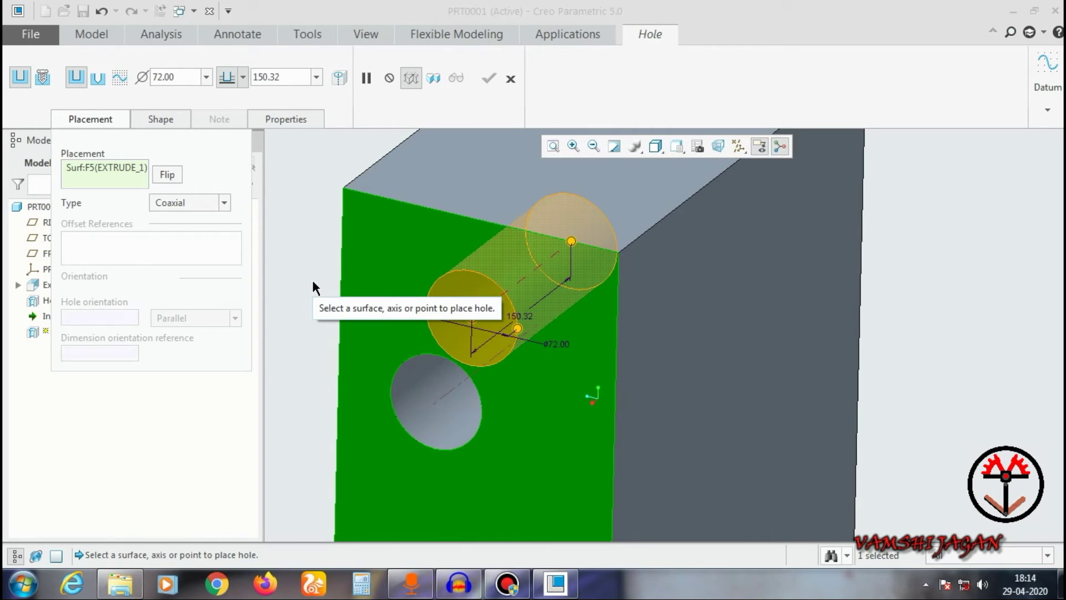
# Switch the second hole to Radial placement and add a block side face as an offset reference with a 45-degree angle.
pyautogui.click(183, 204)
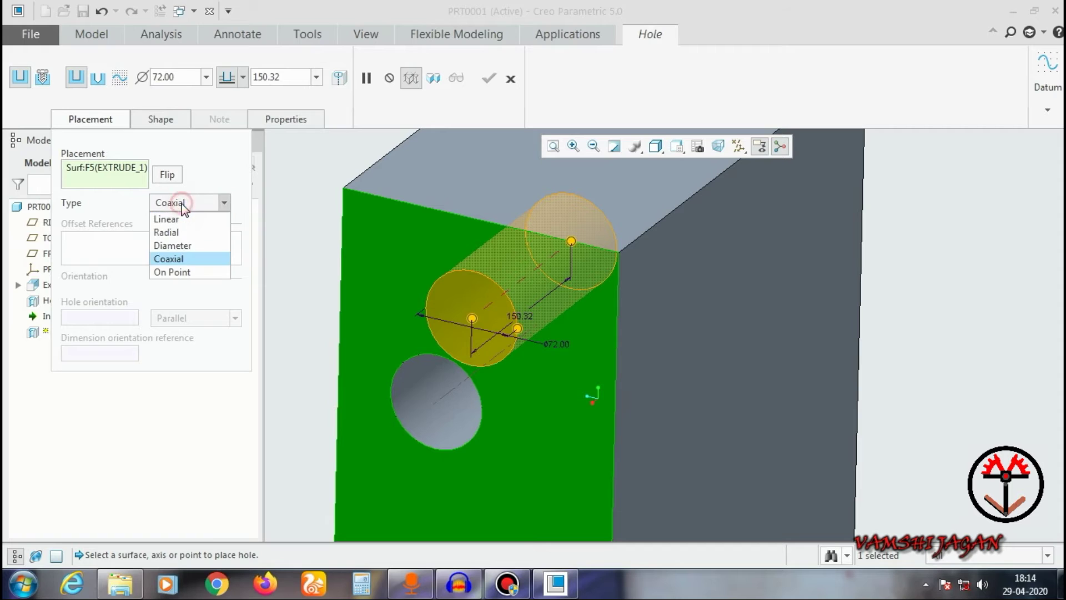
pyautogui.click(181, 231)
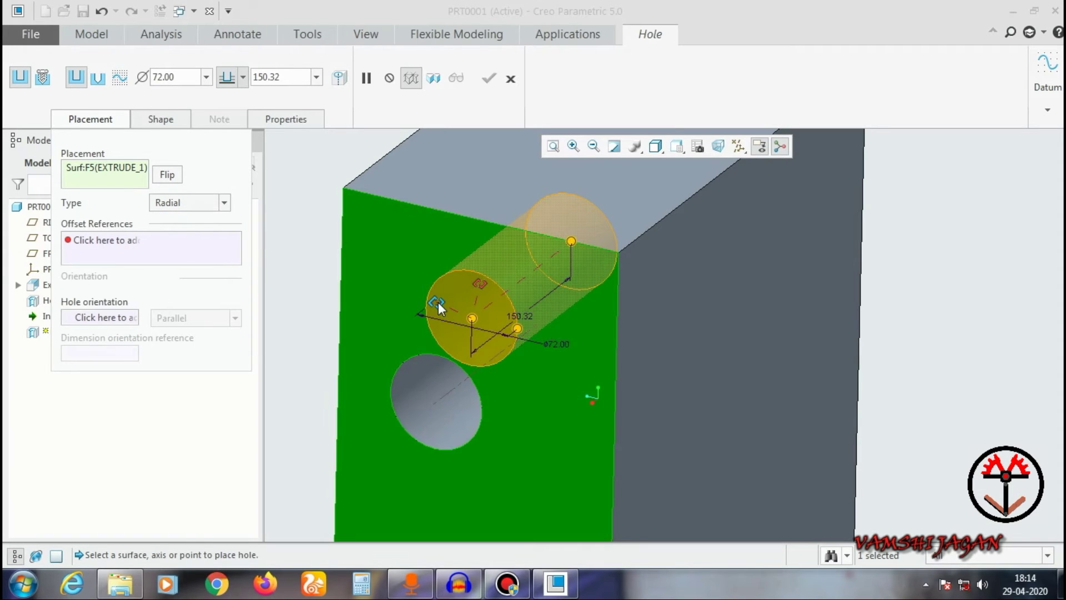
pyautogui.click(106, 239)
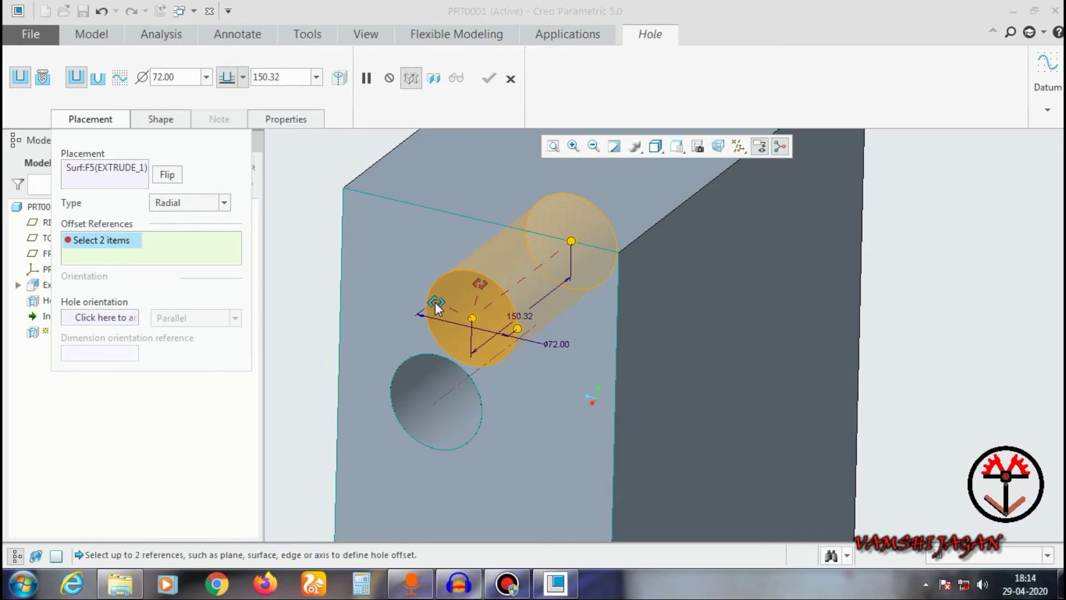
pyautogui.click(452, 395)
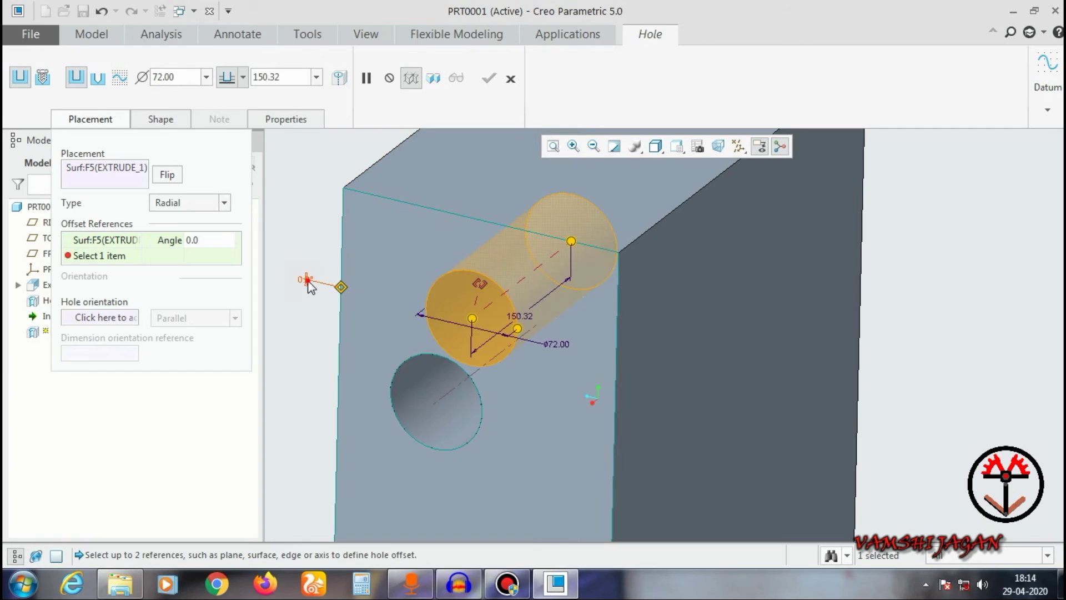
pyautogui.doubleClick(306, 279)
pyautogui.write('45')
pyautogui.press('Return')
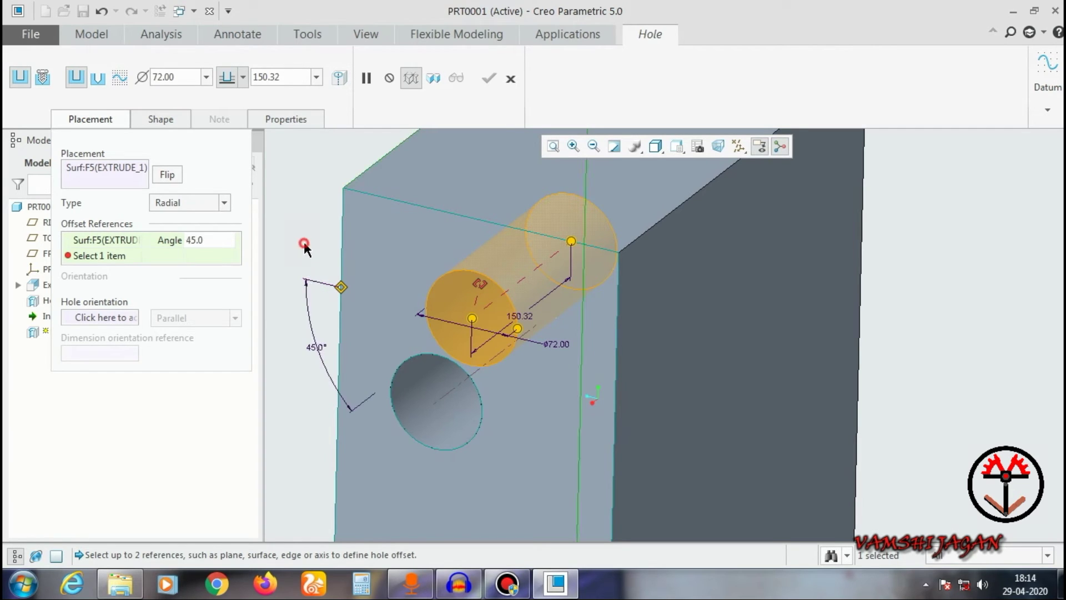
# Try moving the free offset reference handle onto the block's geometry, and turn on datum plane display.
pyautogui.moveTo(585, 449); pyautogui.dragTo(602, 442, button='middle')
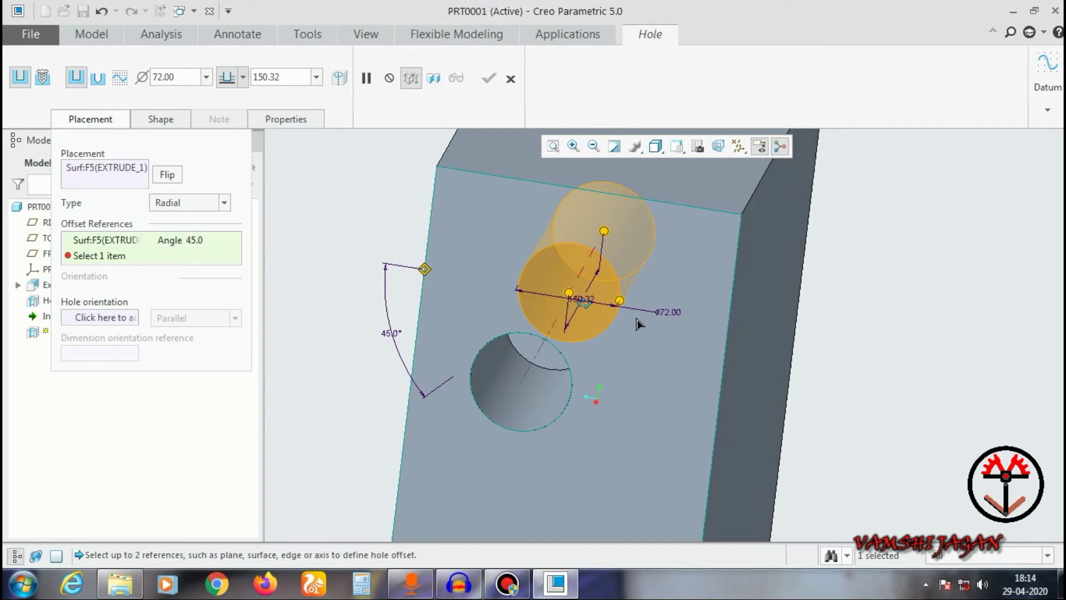
pyautogui.moveTo(731, 328); pyautogui.dragTo(631, 372)
pyautogui.click(739, 148)
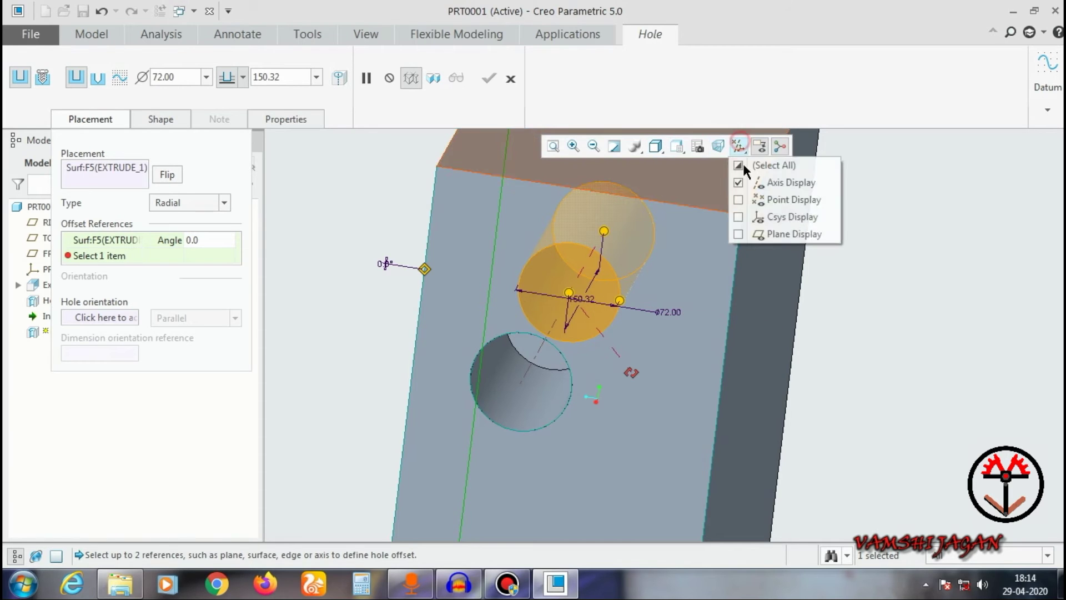
pyautogui.click(743, 163)
pyautogui.click(741, 147)
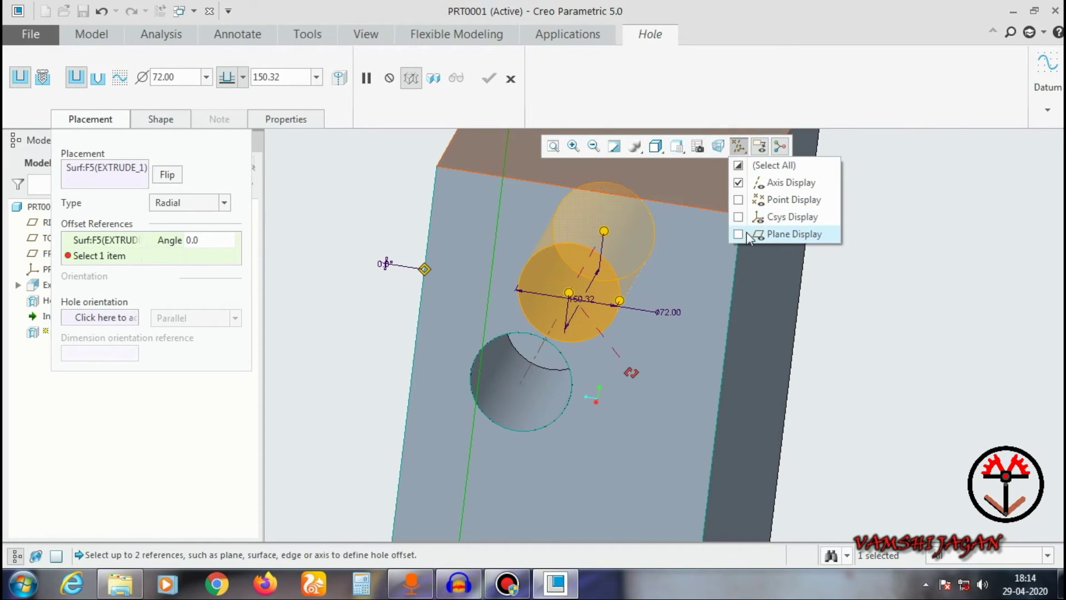
pyautogui.click(739, 234)
pyautogui.click(854, 396)
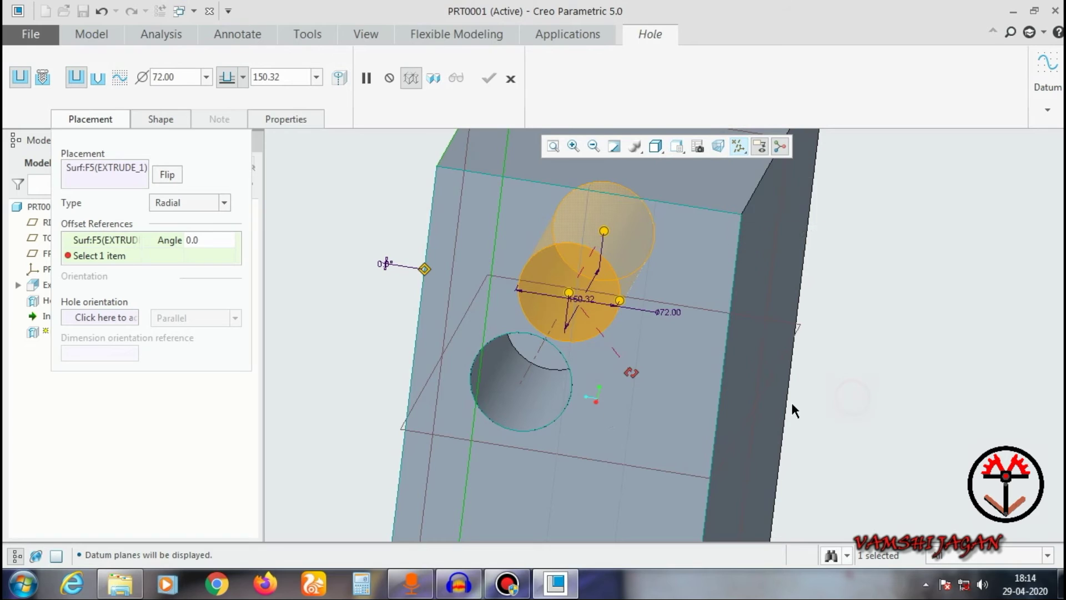
# Set the block's side face and the existing hole's axis as the radial offset references, and hide the datum planes.
pyautogui.click(636, 373)
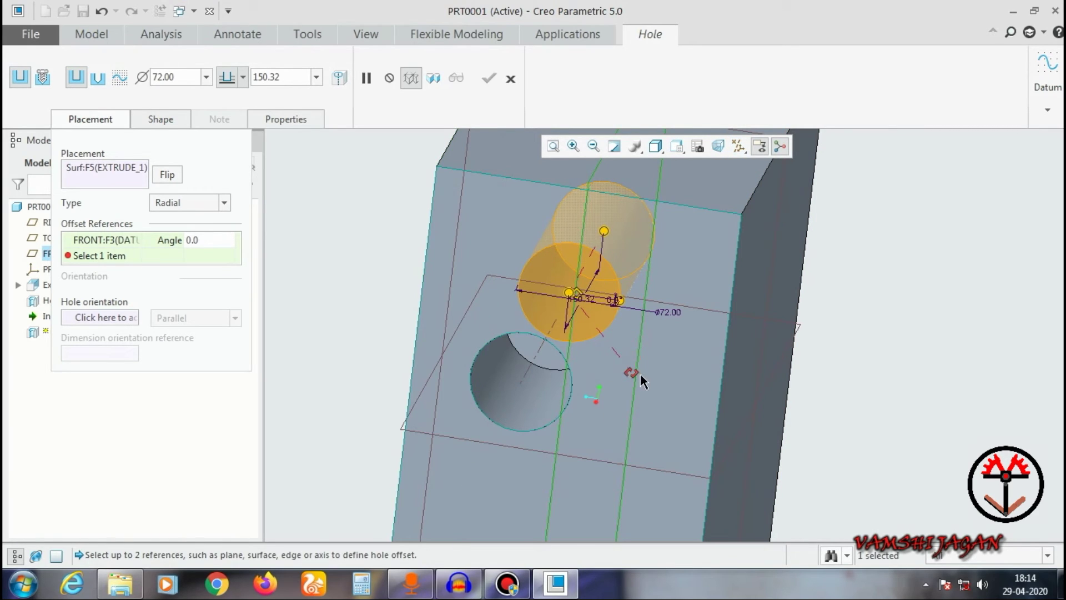
pyautogui.click(761, 344)
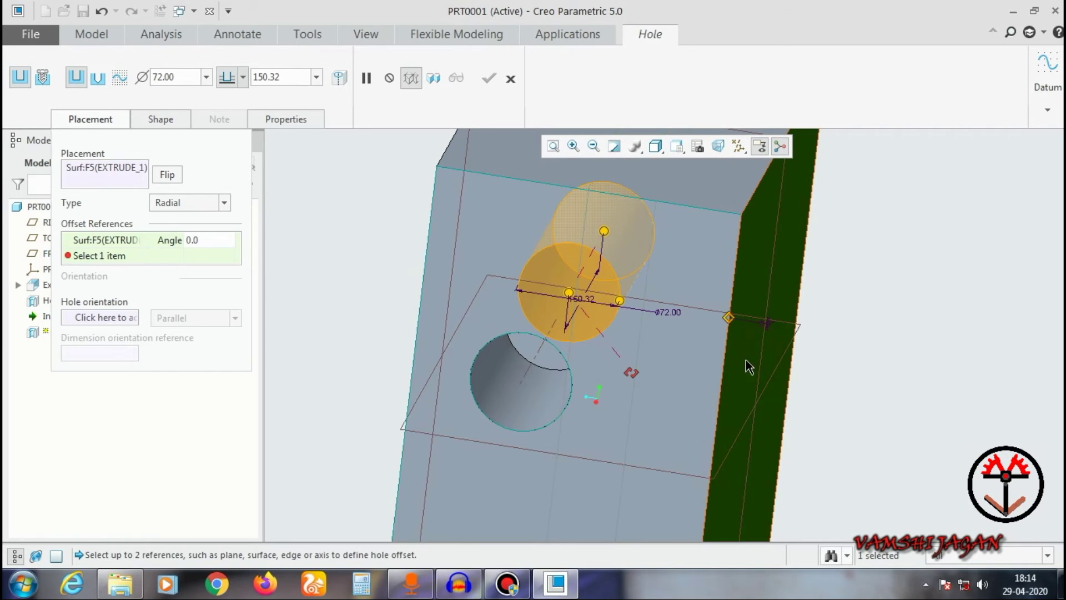
pyautogui.click(528, 370)
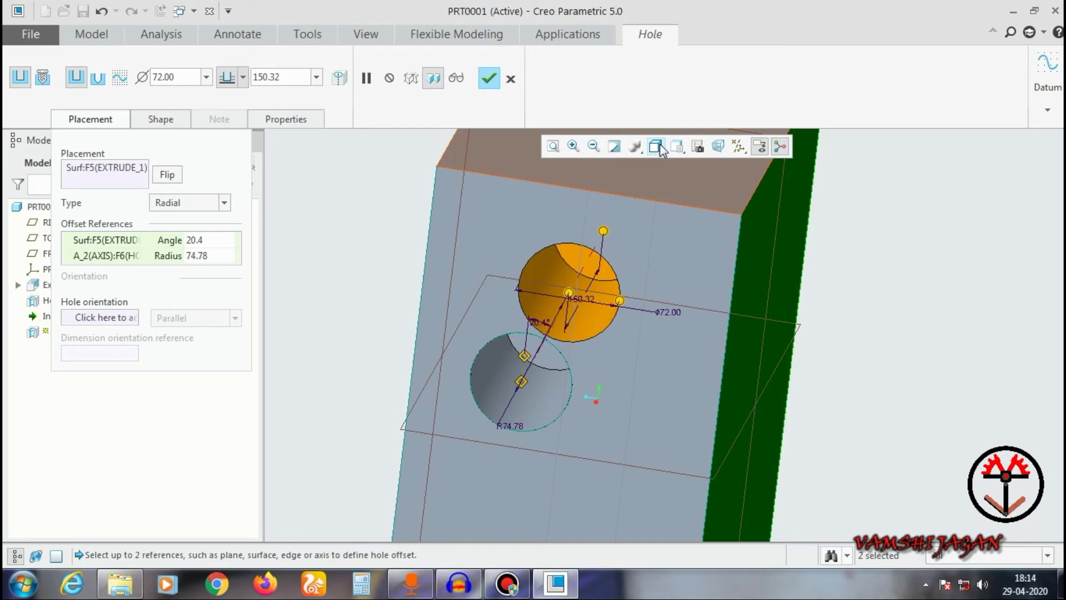
pyautogui.click(738, 146)
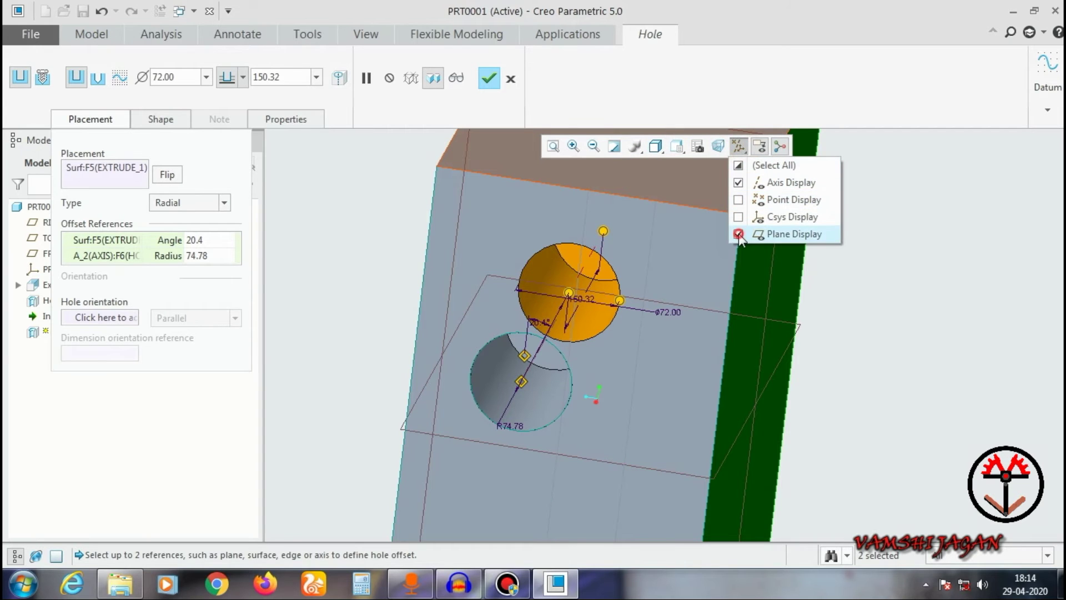
pyautogui.click(739, 233)
# Try a radius of 50 from the existing hole's axis, and set the radius to 100.
pyautogui.moveTo(657, 354); pyautogui.dragTo(549, 393, button='middle')
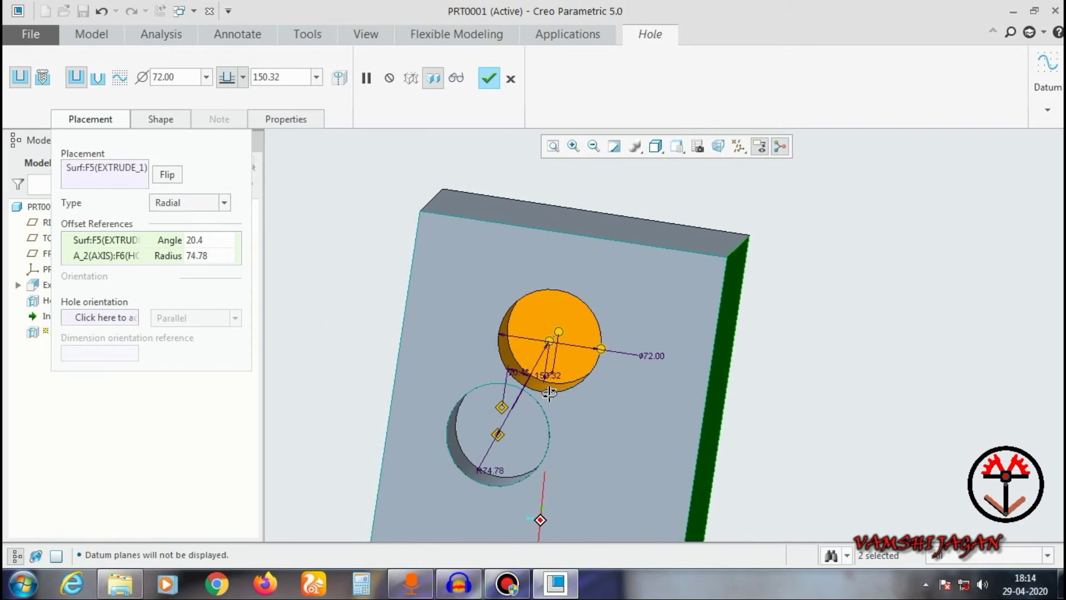
pyautogui.scroll(-1, 532, 474)
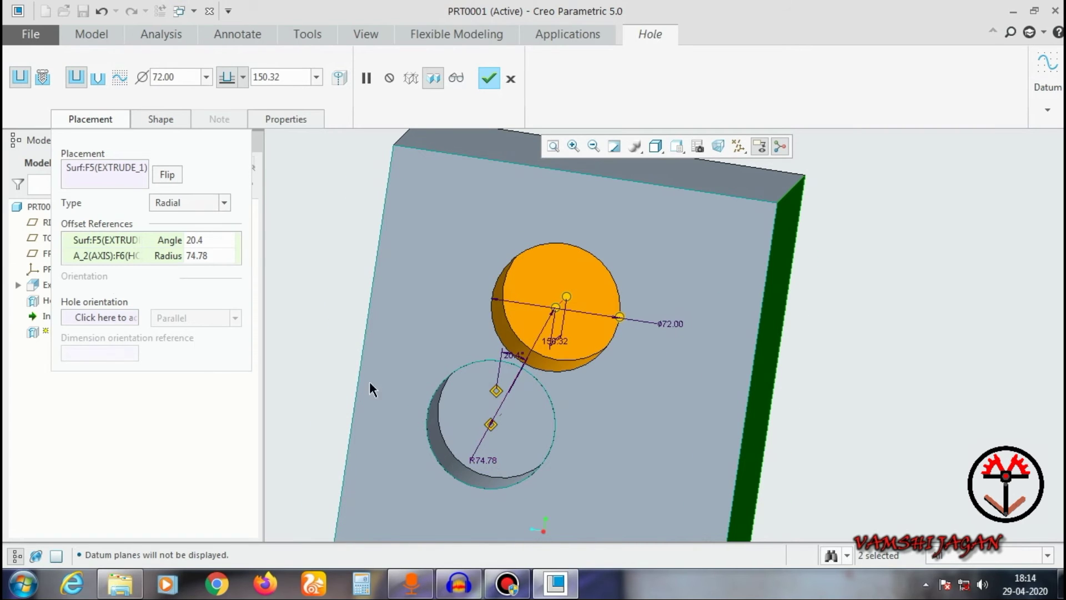
pyautogui.click(197, 255)
pyautogui.write('50')
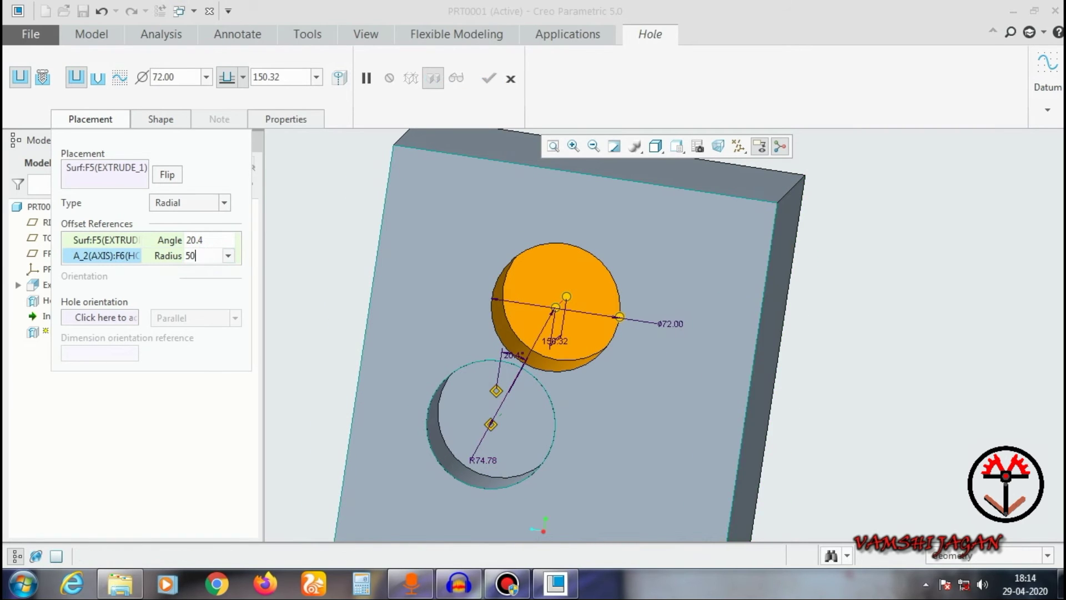
pyautogui.press('Return')
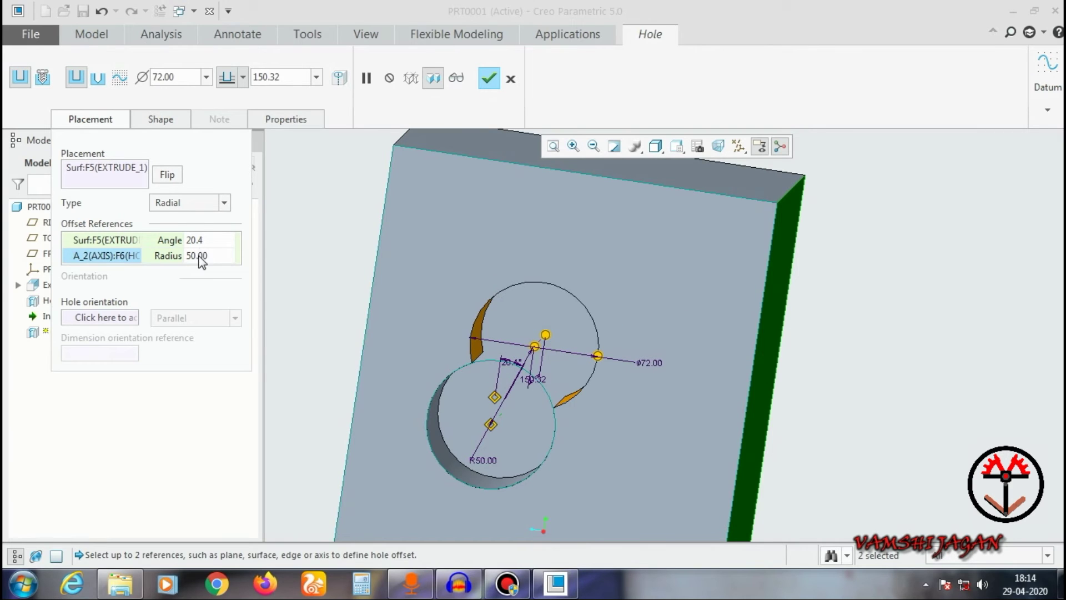
pyautogui.click(198, 255)
pyautogui.doubleClick(198, 256)
pyautogui.write('100')
pyautogui.press('Return')
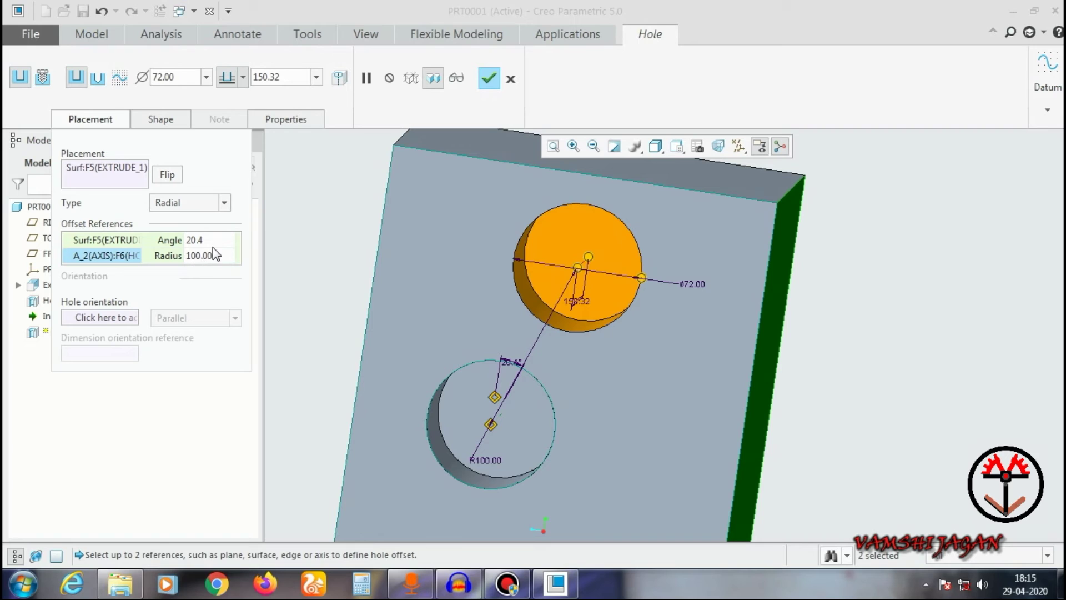
# Set the second hole's angle from the side face reference to 45 degrees and inspect its position.
pyautogui.doubleClick(214, 240)
pyautogui.write('45')
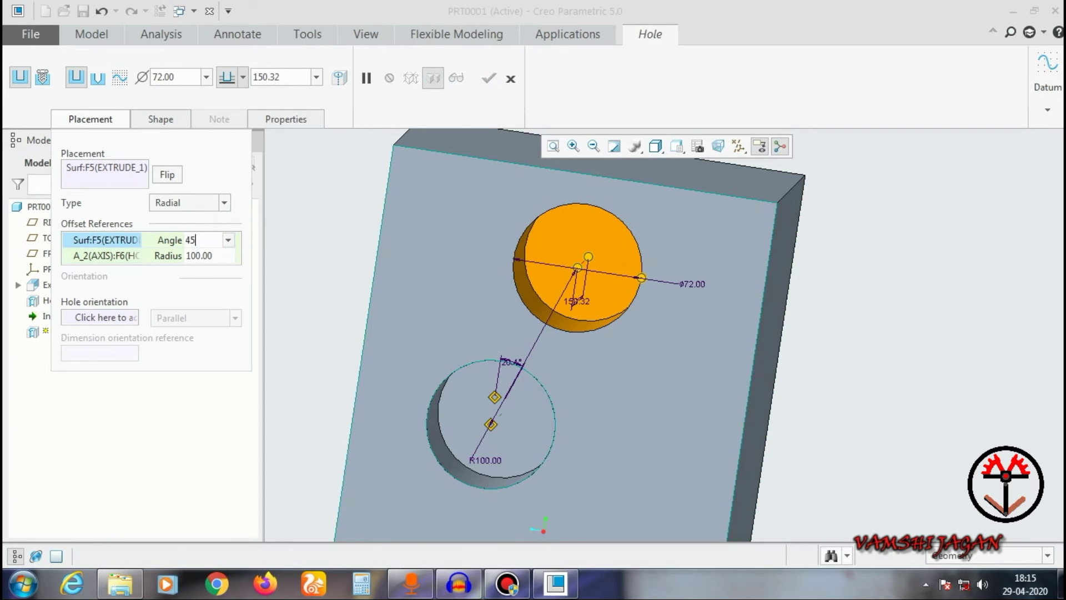
pyautogui.press('Return')
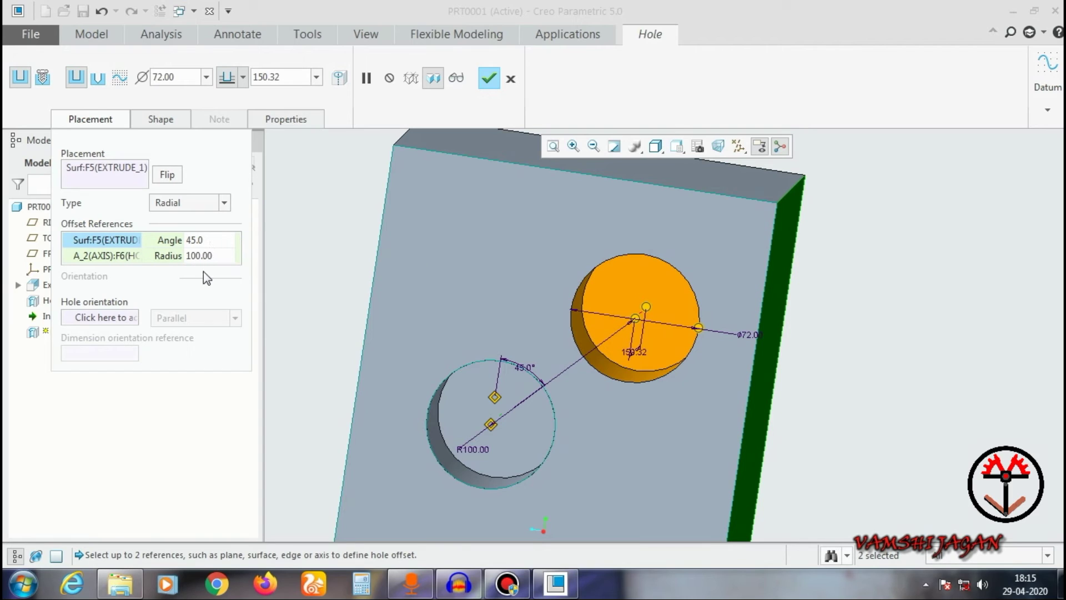
pyautogui.click(214, 256)
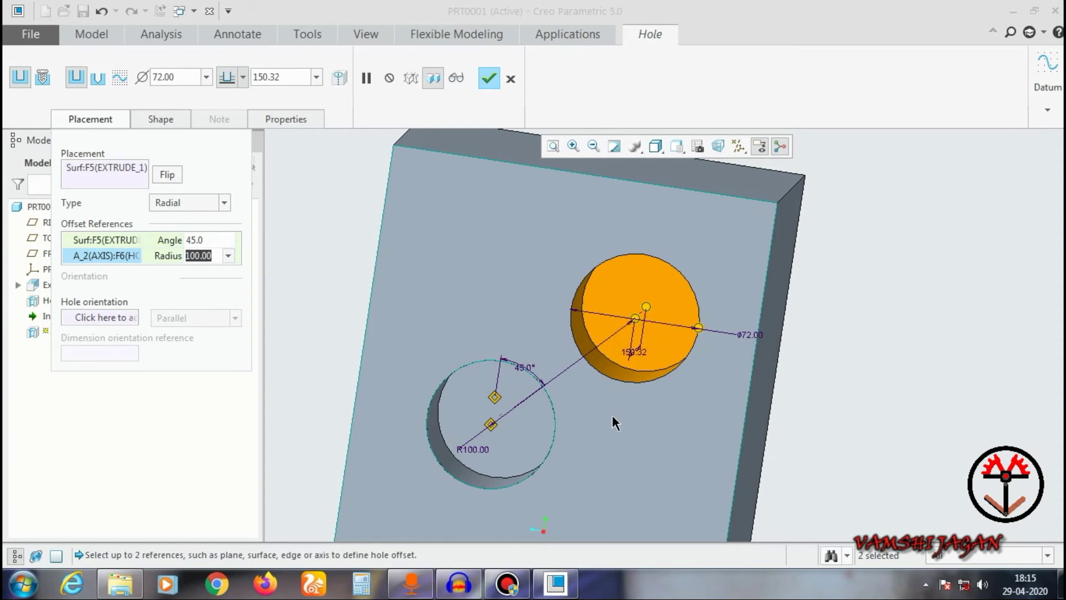
pyautogui.moveTo(631, 353); pyautogui.dragTo(621, 363, button='middle')
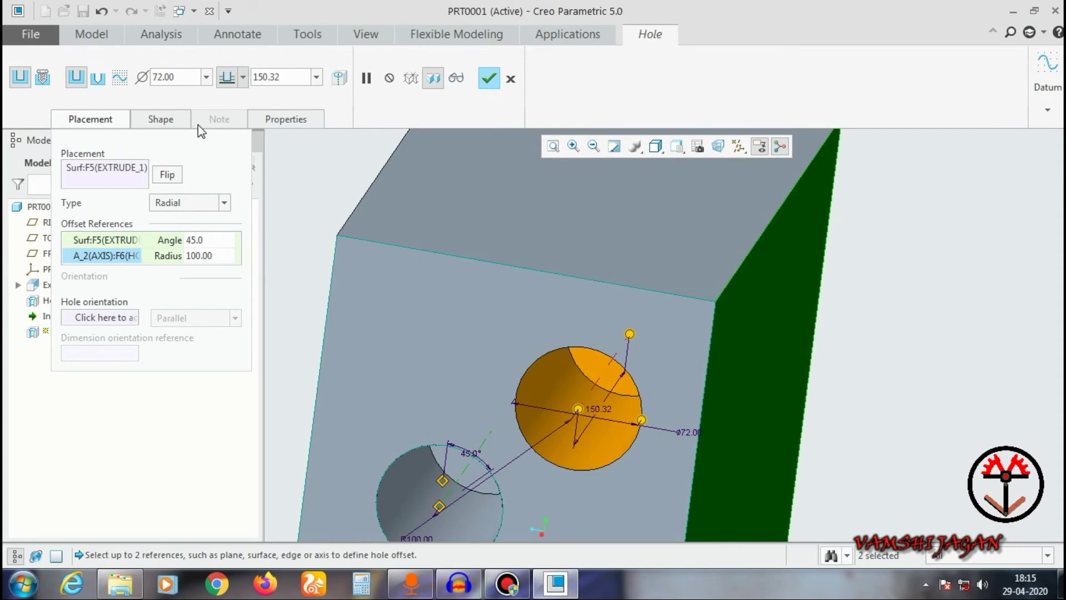
# Review the second hole's shape settings and change its placement type to Diameter.
pyautogui.click(156, 119)
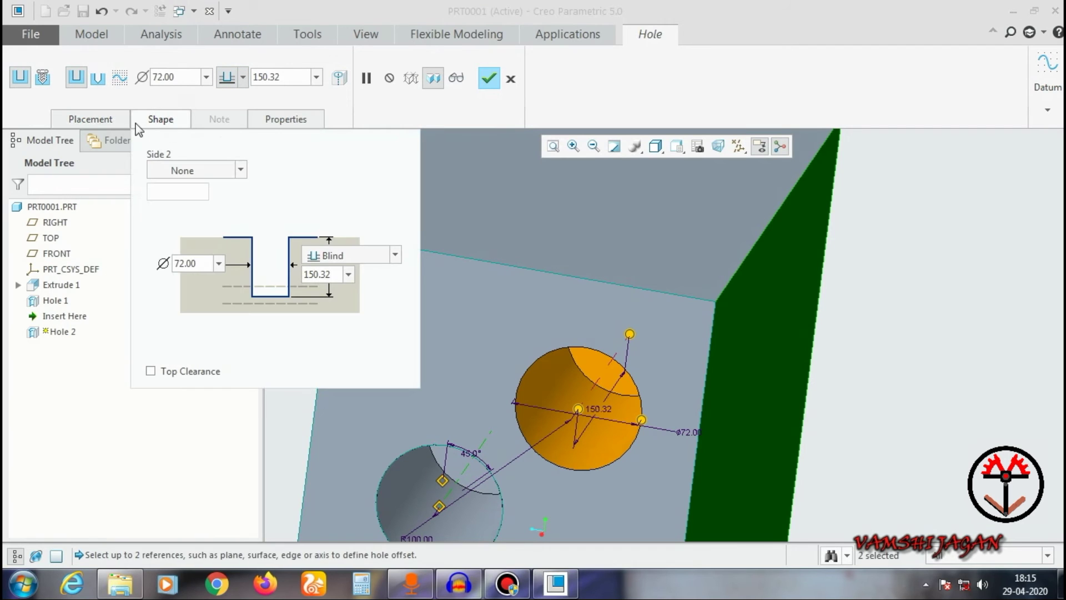
pyautogui.click(121, 125)
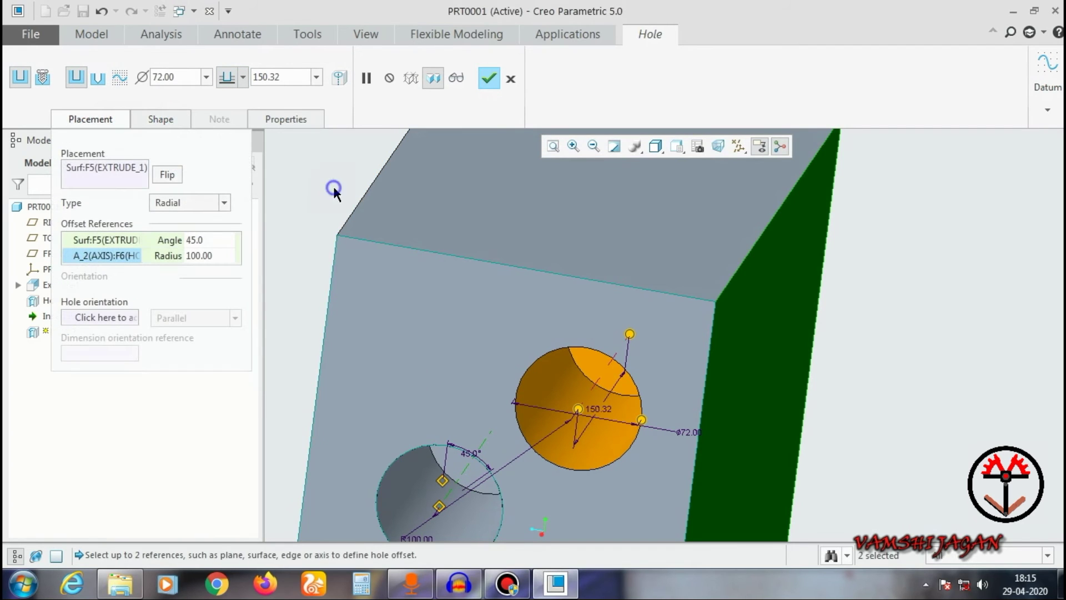
pyautogui.scroll(3, 558, 372)
pyautogui.scroll(-2, 505, 390)
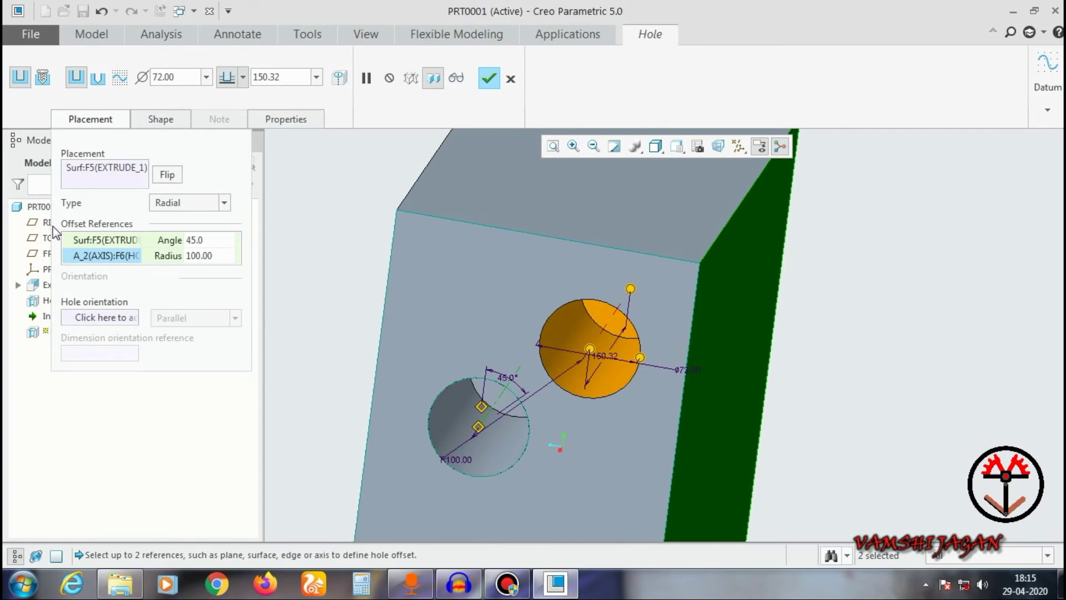
pyautogui.click(195, 203)
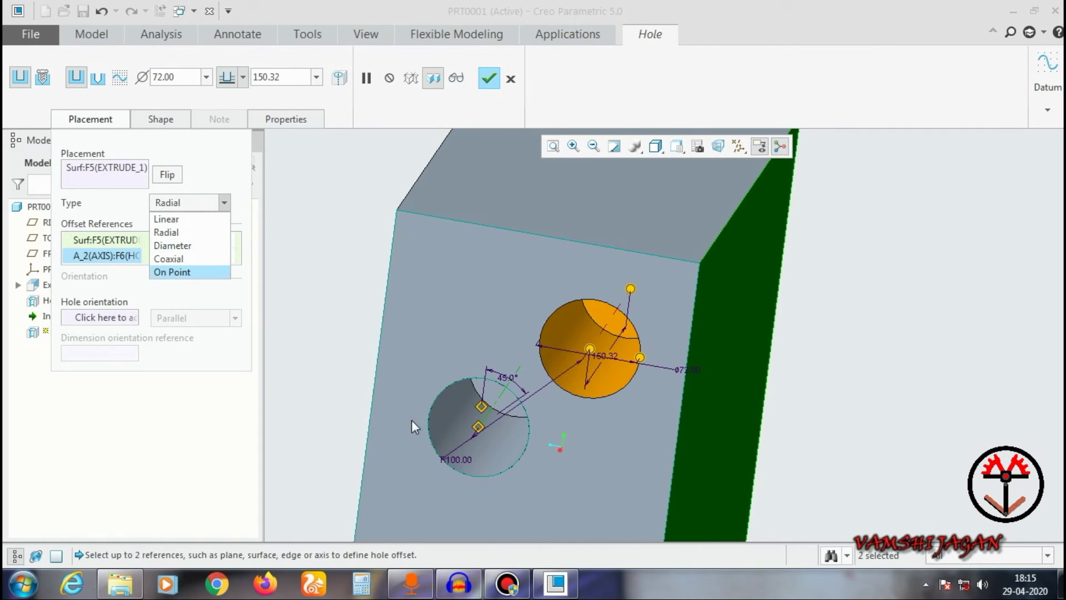
pyautogui.click(209, 247)
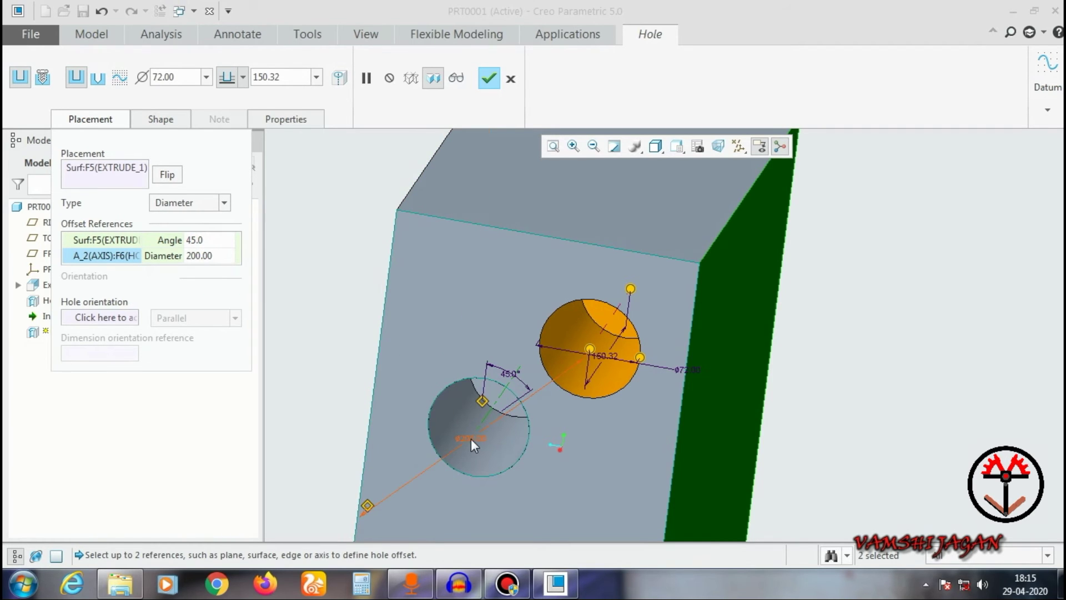
pyautogui.click(195, 207)
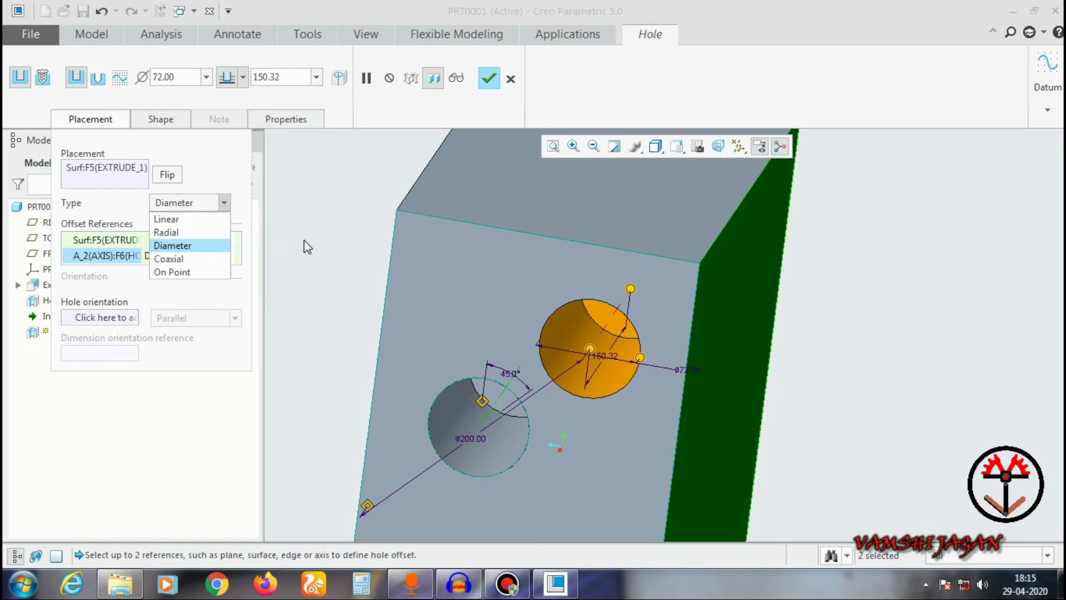
pyautogui.click(342, 217)
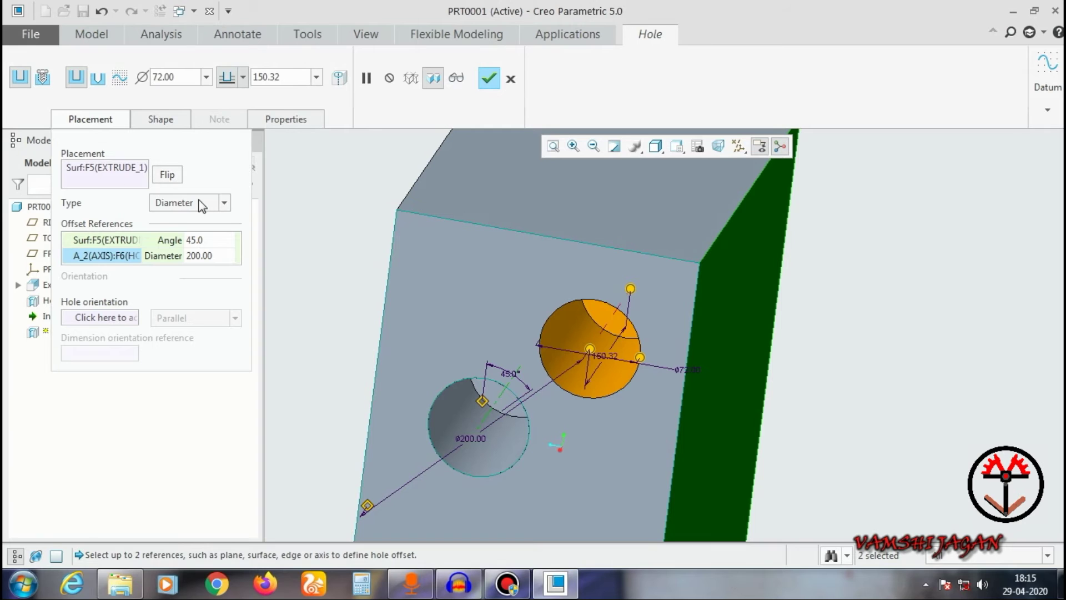
# Try Coaxial placement using the existing hole's axis and the block's front face, and cancel the second hole.
pyautogui.click(224, 202)
pyautogui.click(173, 257)
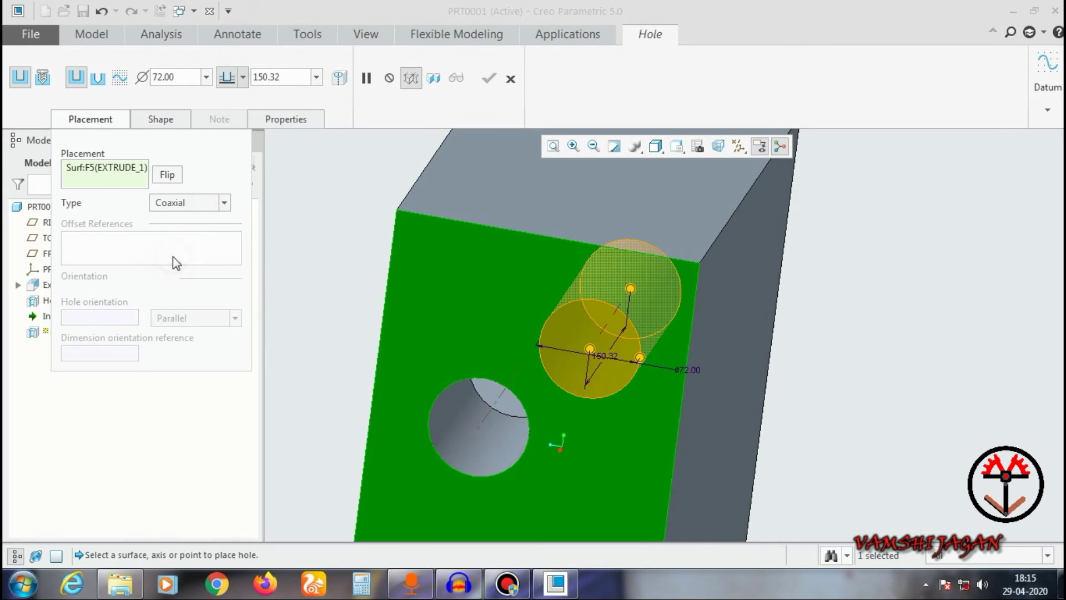
pyautogui.click(489, 412)
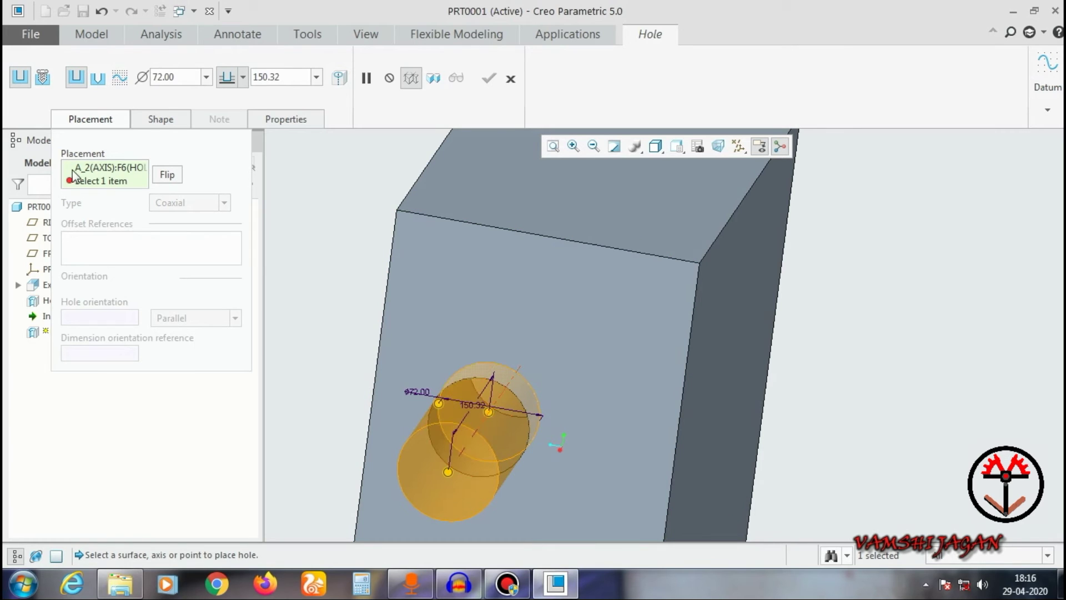
pyautogui.click(441, 304)
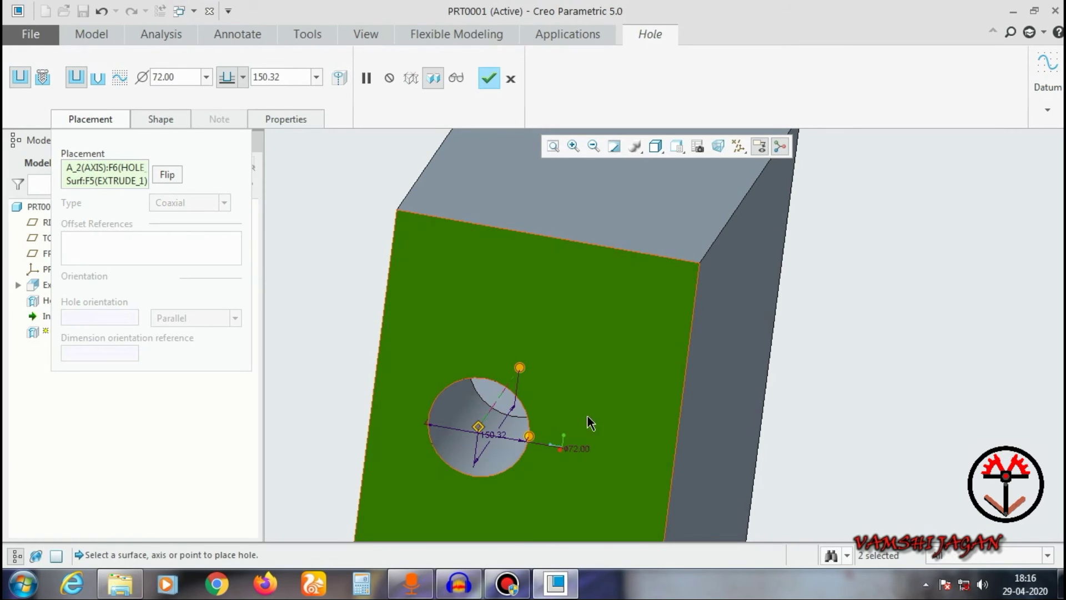
pyautogui.click(511, 78)
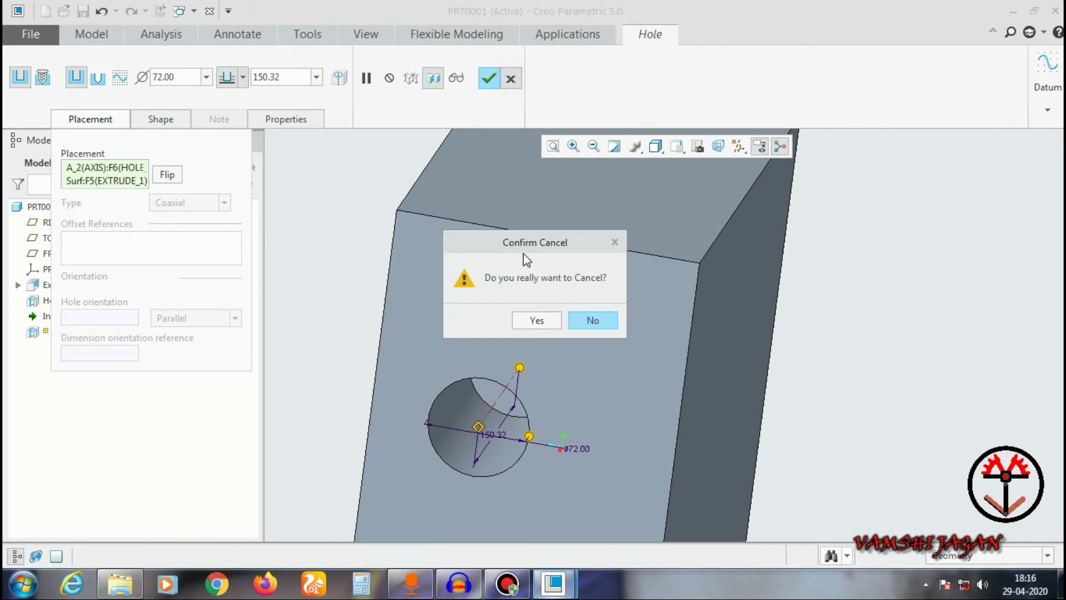
pyautogui.click(537, 321)
# Delete the block's extrusion together with its dependent hole.
pyautogui.click(526, 310)
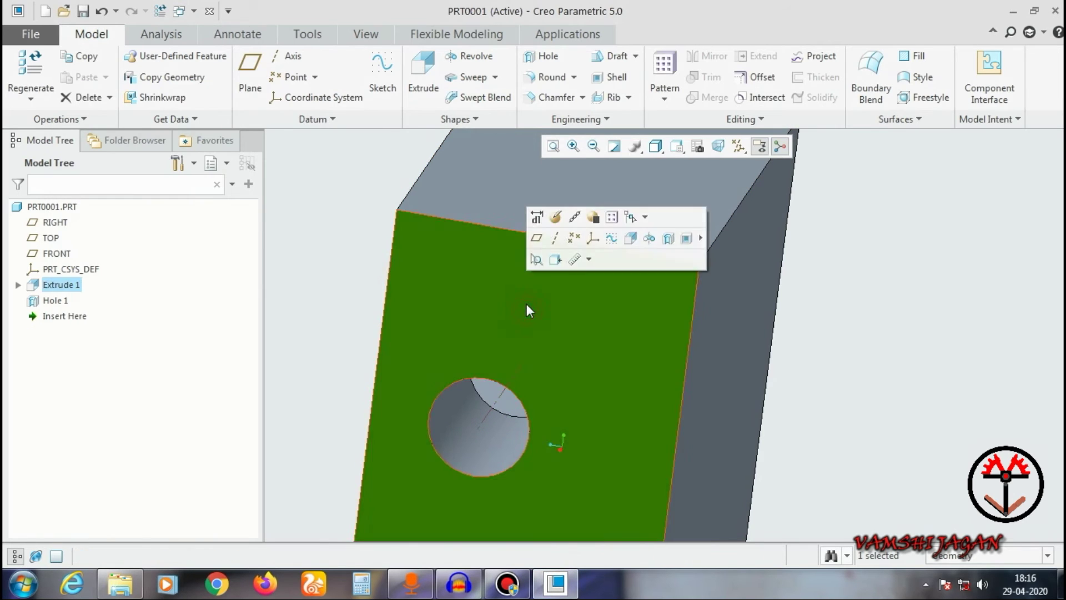
pyautogui.press('Delete')
pyautogui.press('Return')
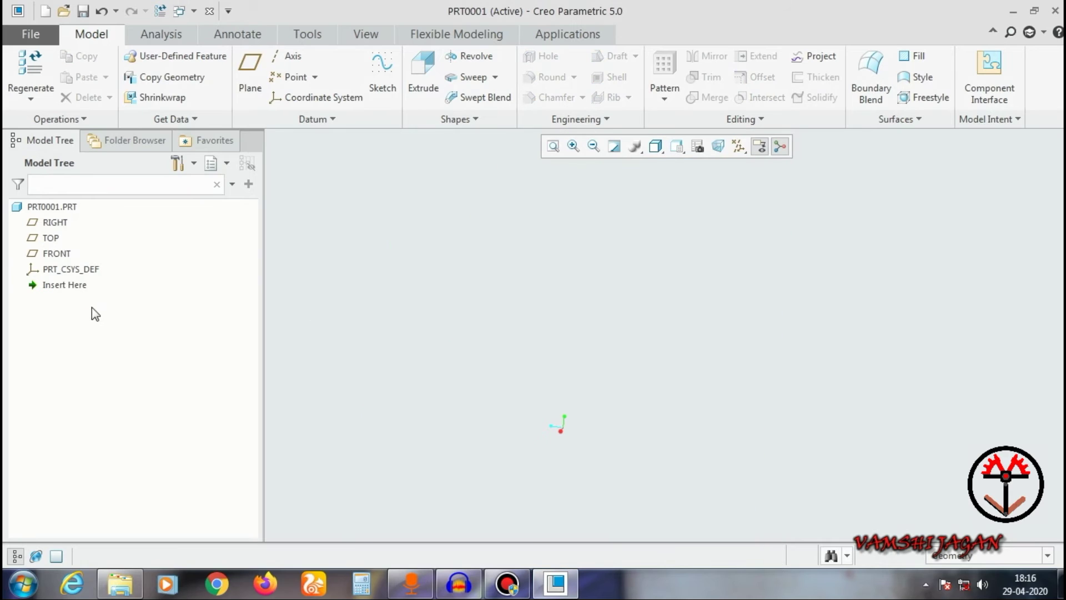
# Sketch a 50 mm diameter circle centred on the origin of the FRONT plane as the profile for an extrusion.
pyautogui.click(53, 254)
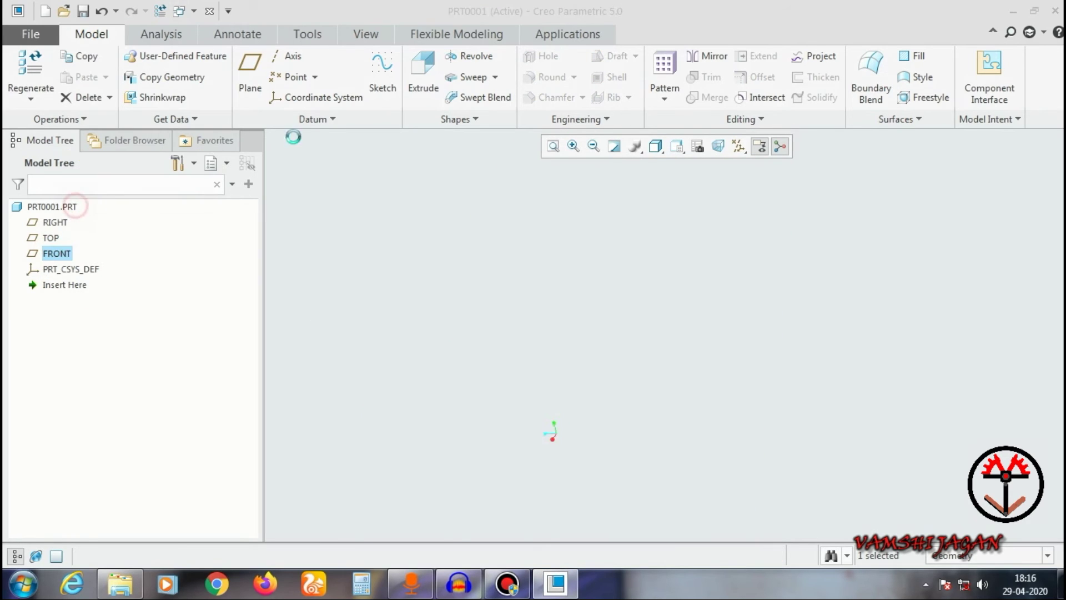
pyautogui.click(424, 71)
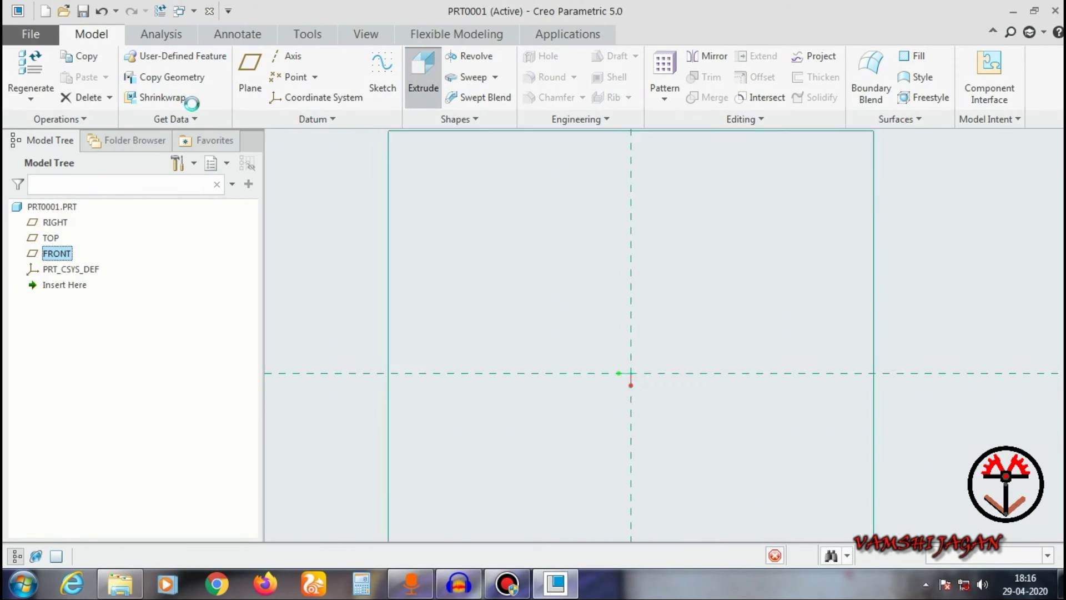
pyautogui.click(353, 97)
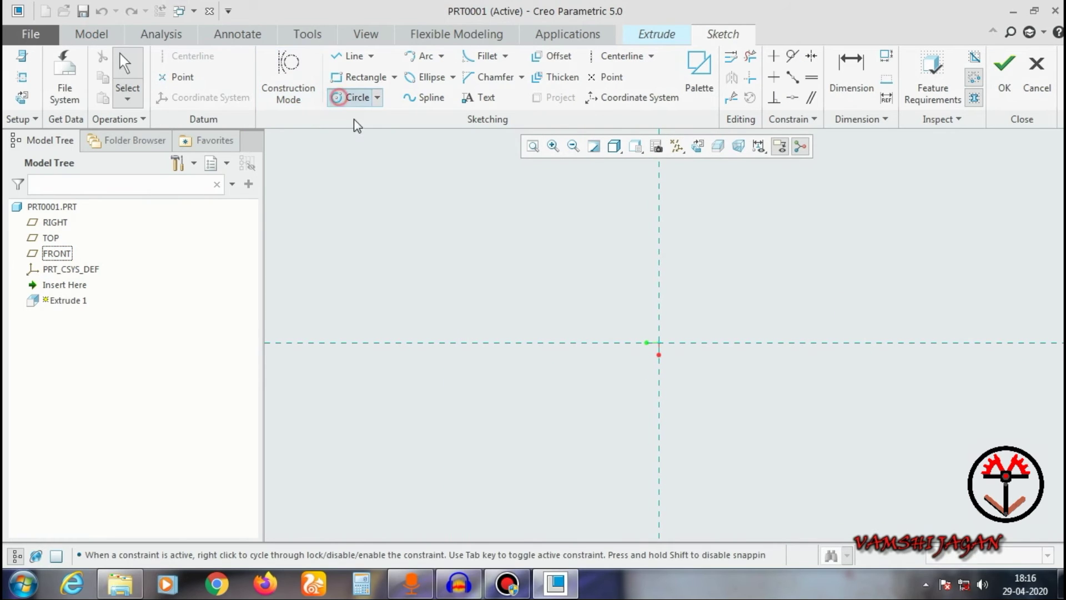
pyautogui.click(659, 343)
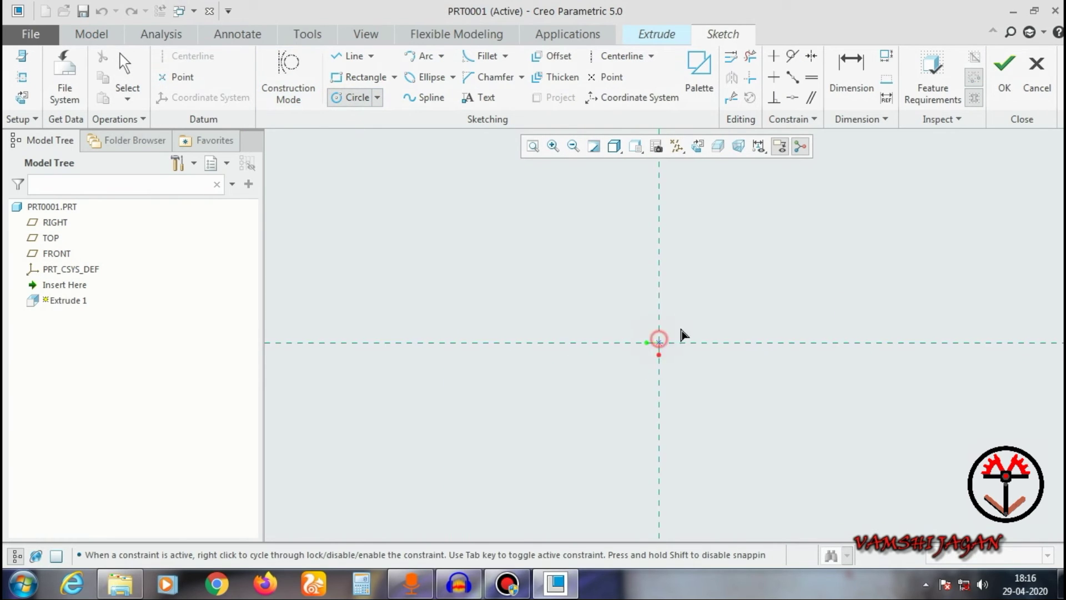
pyautogui.click(688, 295)
pyautogui.middleClick(788, 284)
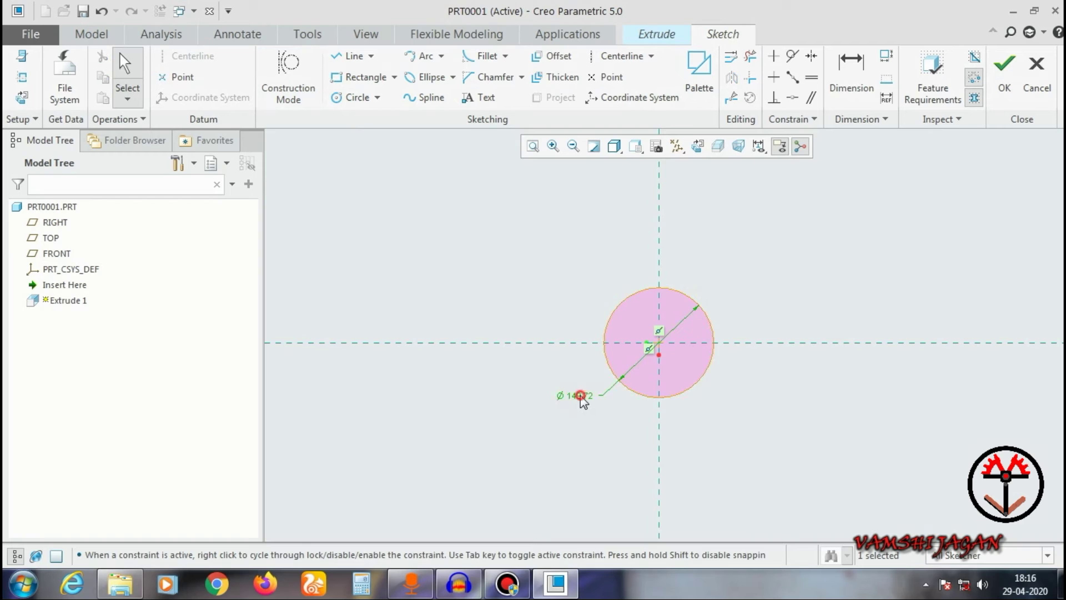
pyautogui.doubleClick(580, 395)
pyautogui.write('50')
pyautogui.press('Return')
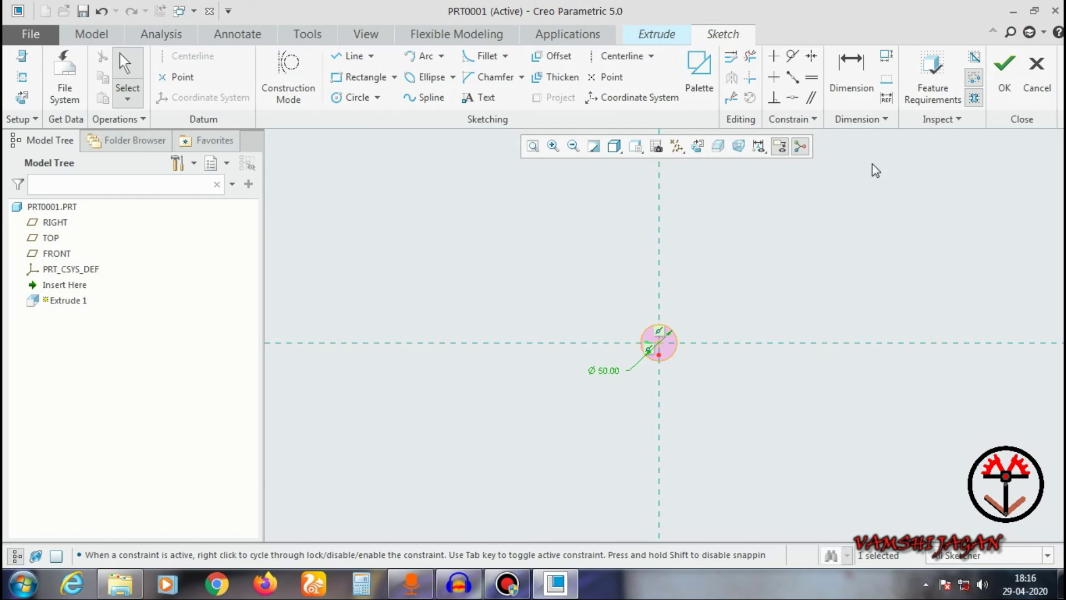
pyautogui.click(1004, 67)
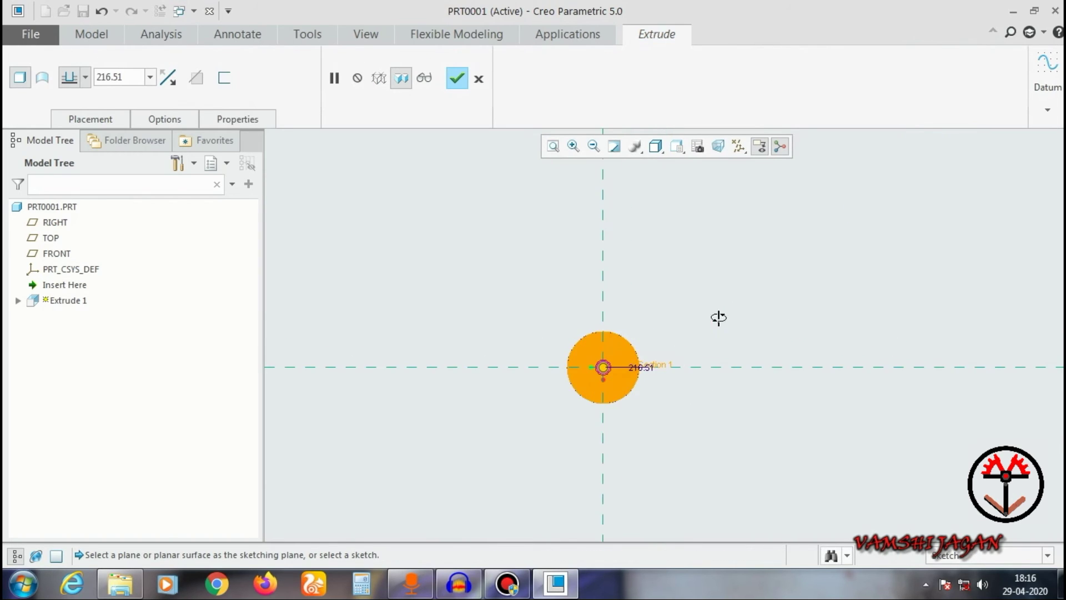
# Extrude the circle to a depth of 216.51 as a solid cylinder.
pyautogui.scroll(-3, 611, 474)
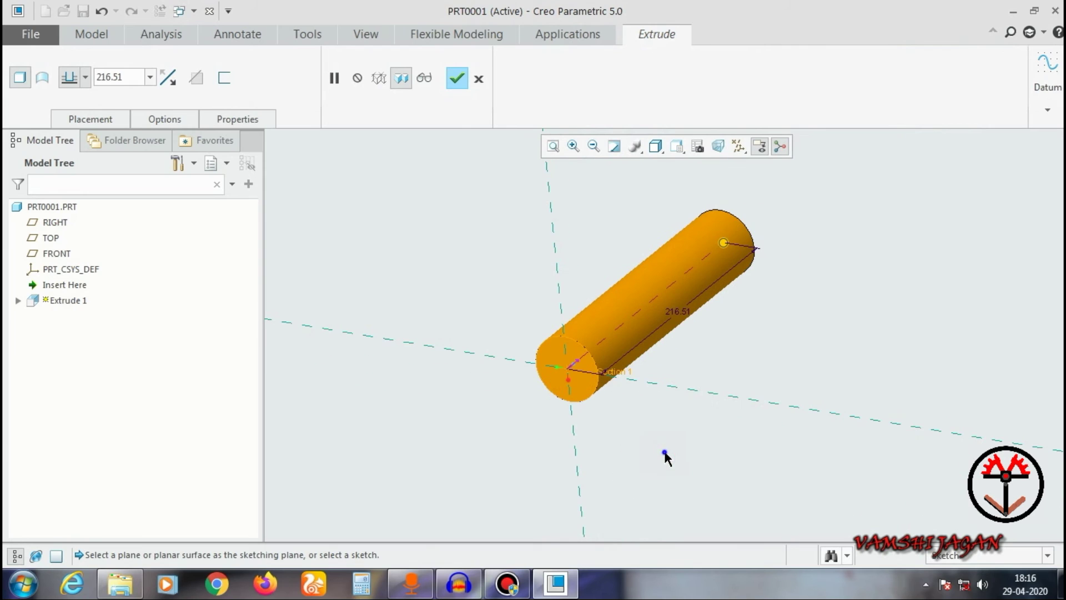
pyautogui.click(457, 79)
pyautogui.scroll(-3, 559, 369)
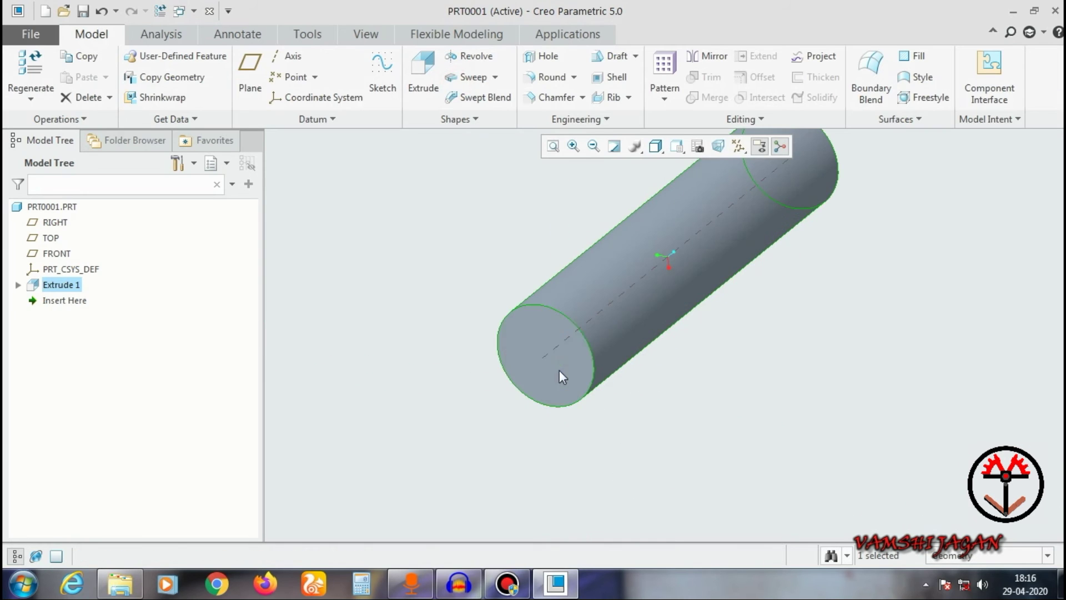
# Examine the cylinder's flat end face and its central axis.
pyautogui.click(558, 370)
pyautogui.click(368, 288)
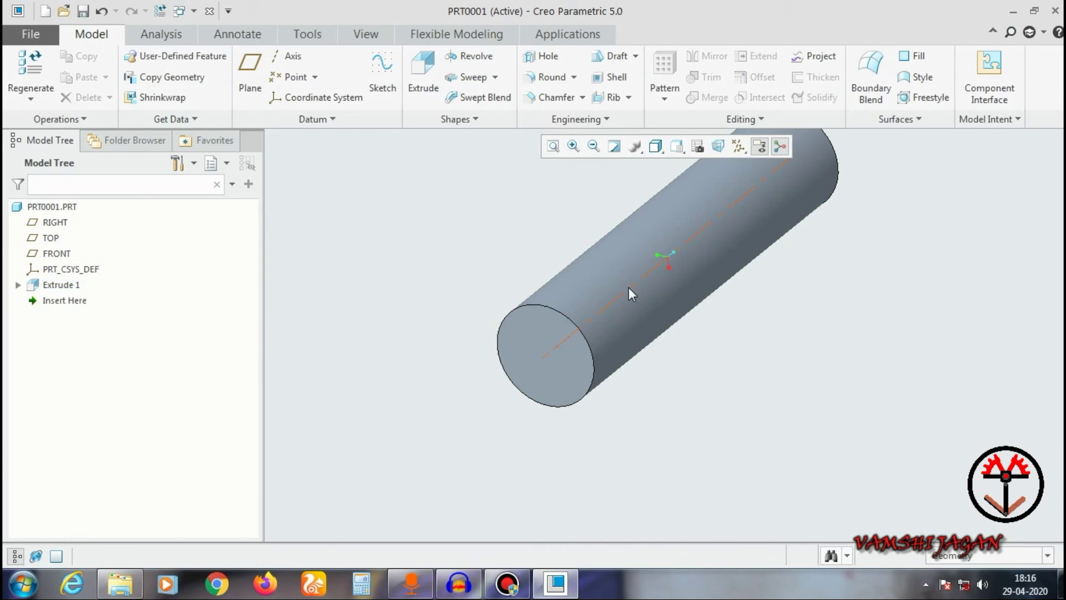
pyautogui.click(629, 287)
pyautogui.click(508, 257)
pyautogui.scroll(3, 426, 376)
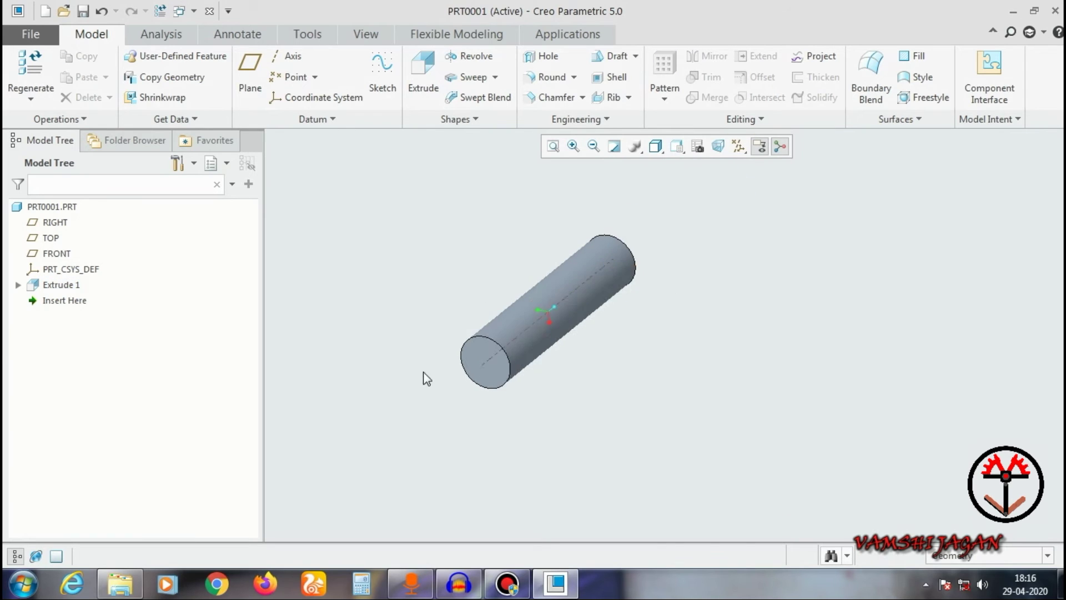
pyautogui.scroll(-2, 541, 285)
pyautogui.click(460, 257)
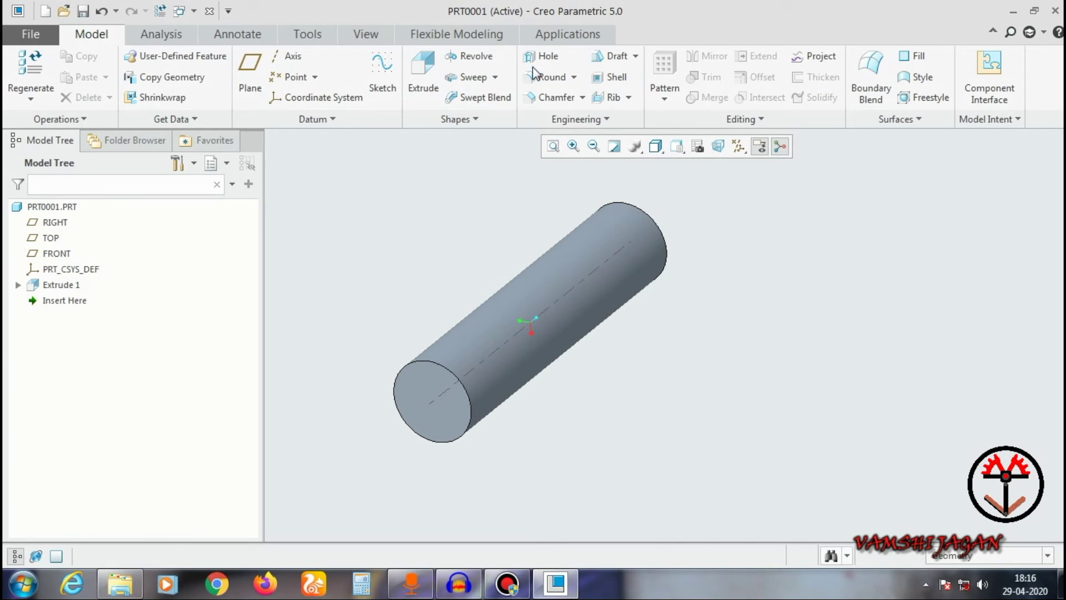
# Start a hole on the cylinder's end face and add the cylinder's axis as a second reference for Coaxial placement.
pyautogui.click(542, 55)
pyautogui.click(117, 119)
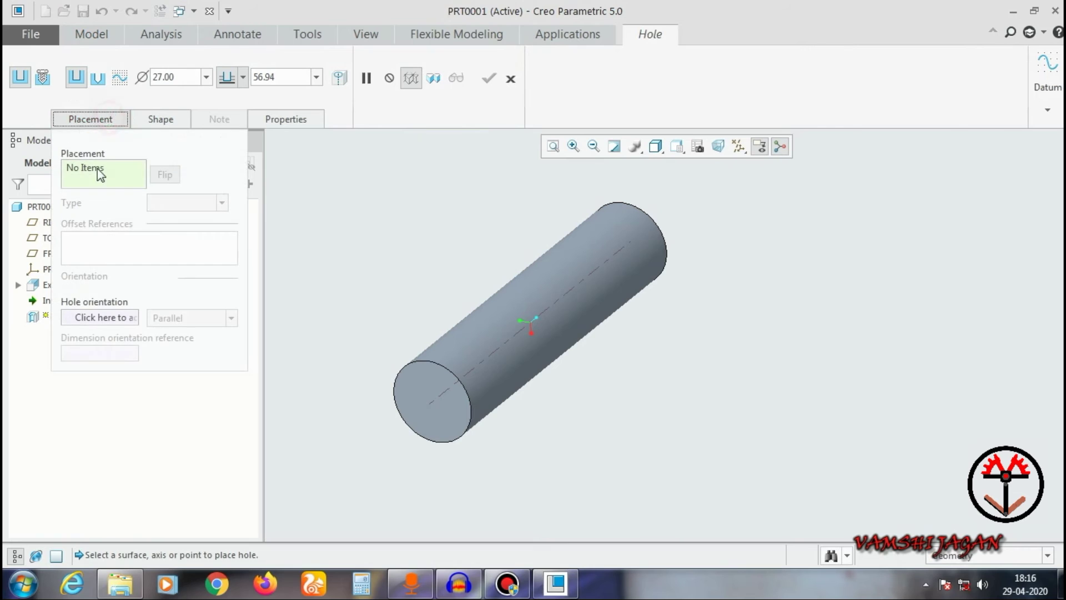
pyautogui.click(421, 411)
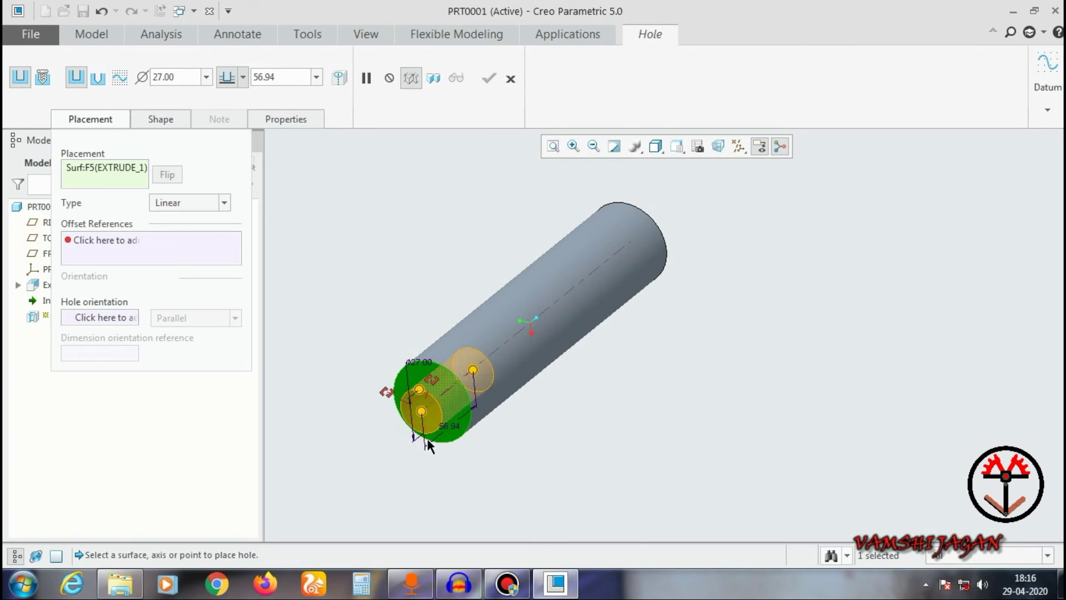
pyautogui.scroll(-3, 391, 417)
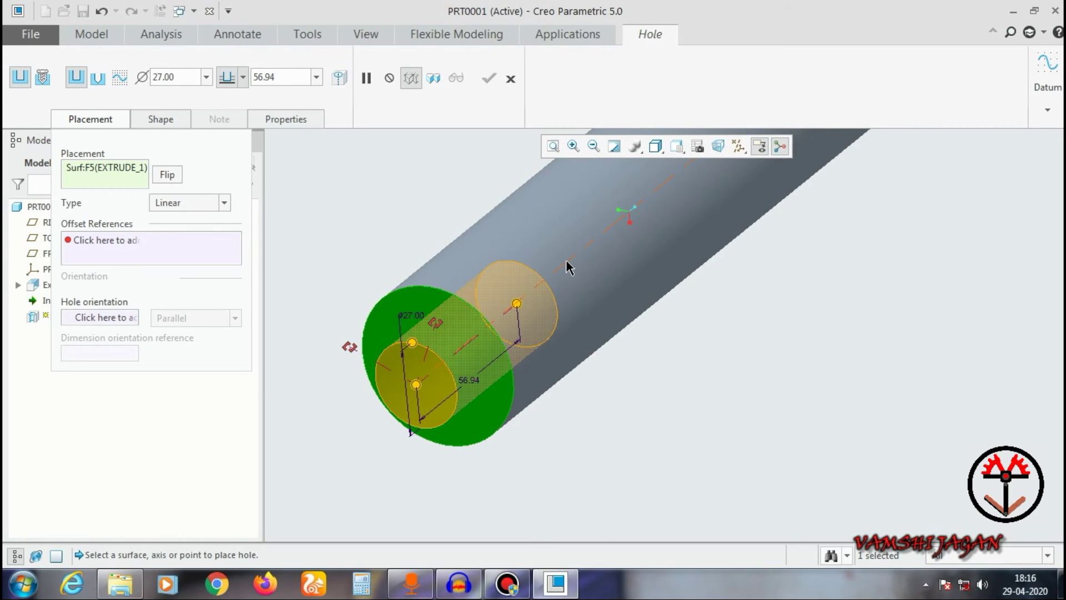
pyautogui.click(196, 202)
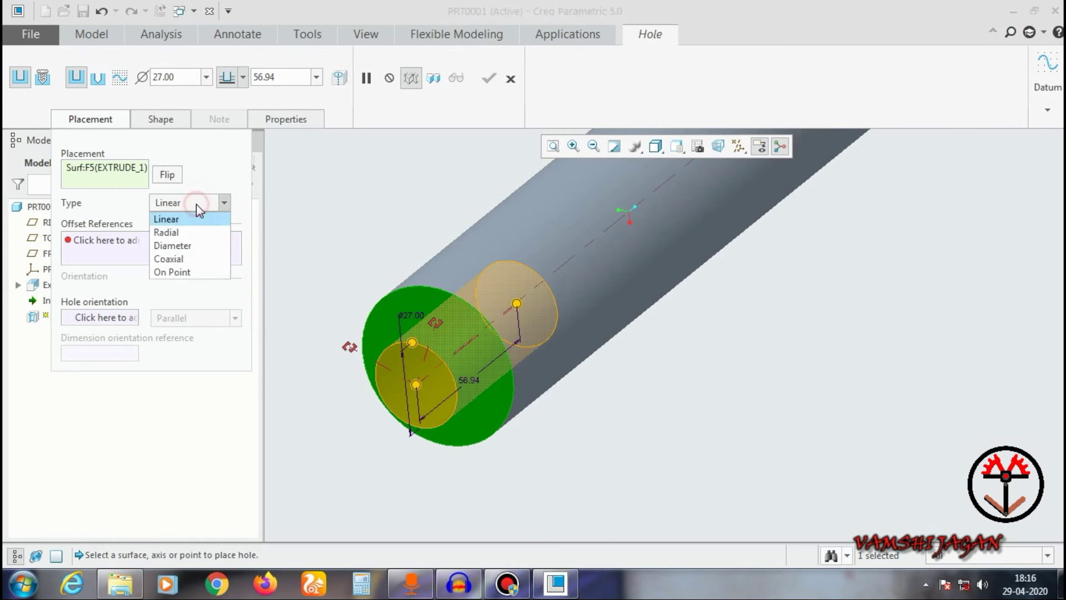
pyautogui.click(424, 219)
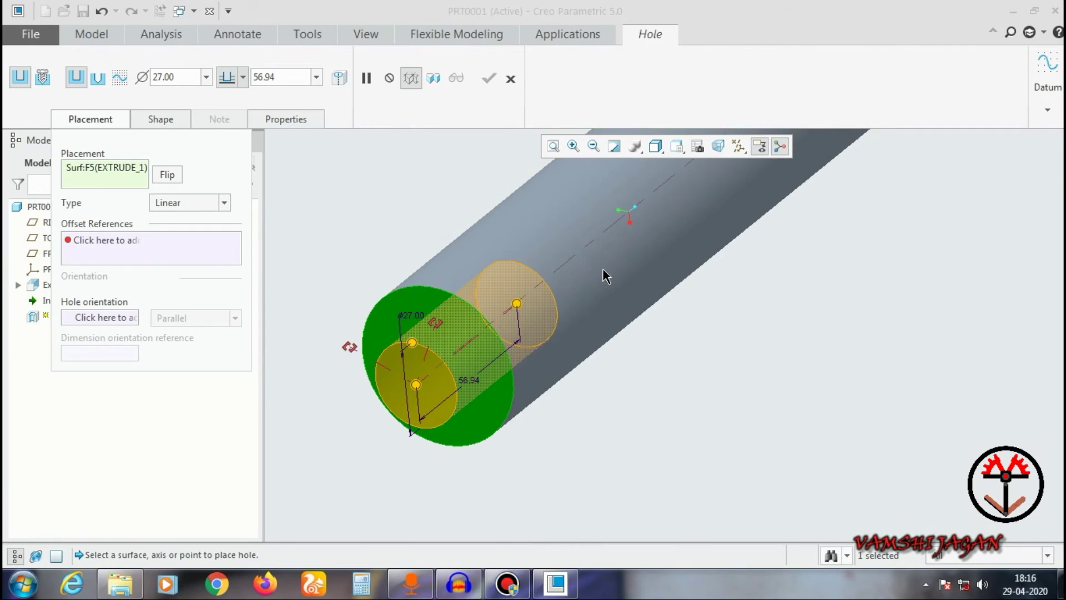
pyautogui.keyDown('ctrl'); pyautogui.click(564, 261); pyautogui.keyUp('ctrl')
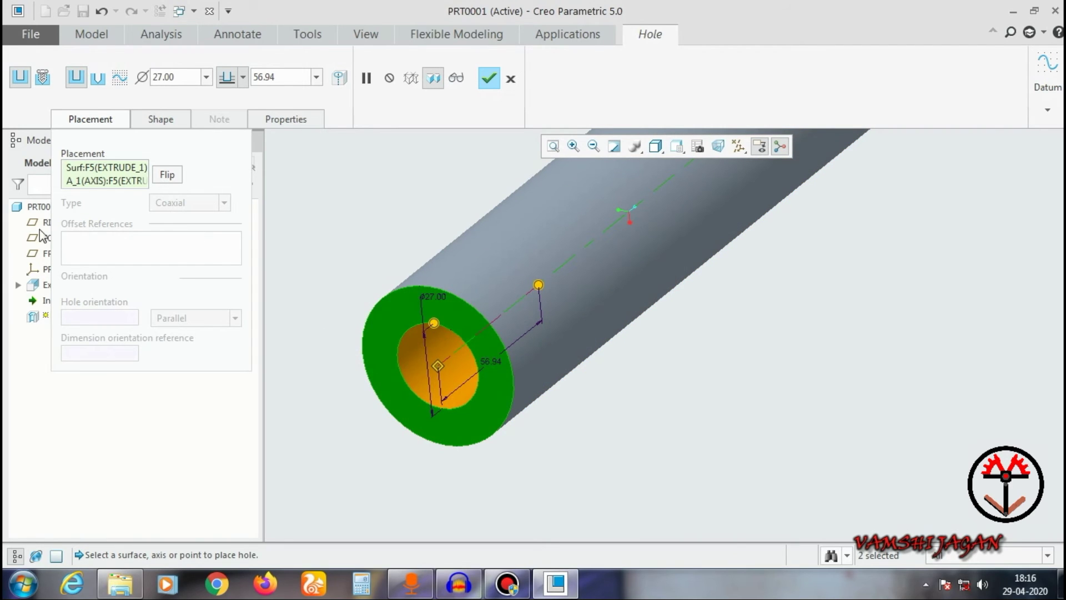
# Remove the axis from the hole's placement references and review the available placement types.
pyautogui.click(84, 180)
pyautogui.rightClick(97, 180)
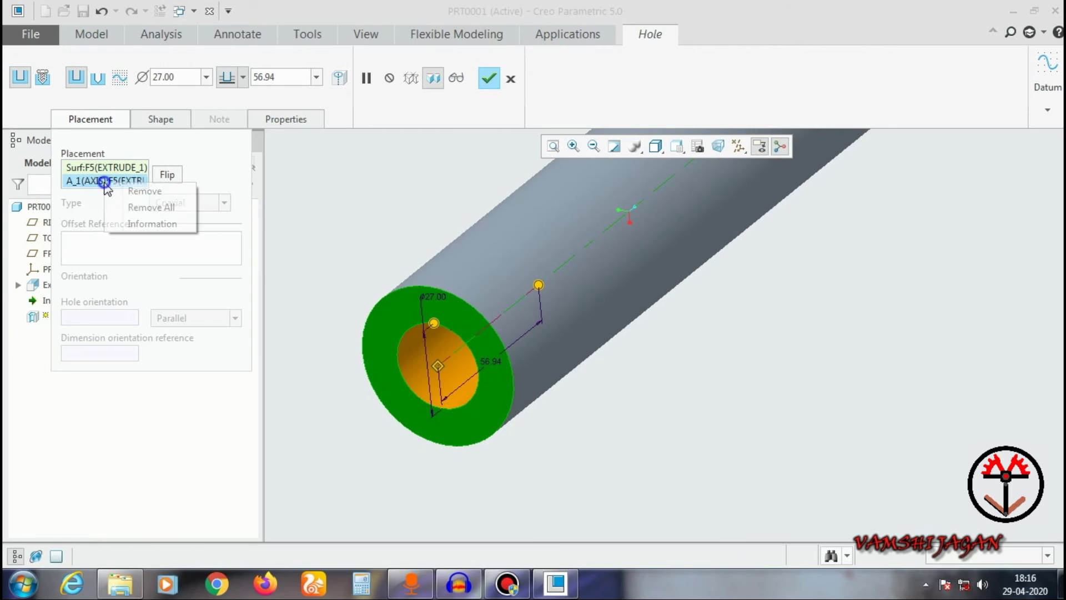
pyautogui.click(123, 190)
pyautogui.click(186, 202)
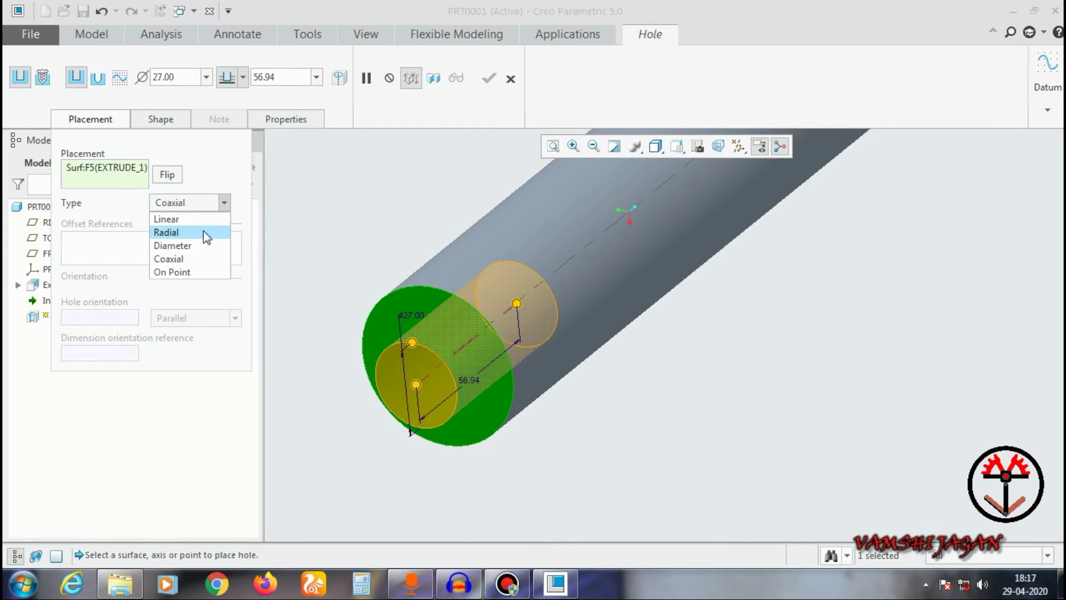
# Place the hole on the cylinder's curved surface and change its placement type to Radial.
pyautogui.moveTo(553, 251); pyautogui.dragTo(483, 435, button='middle')
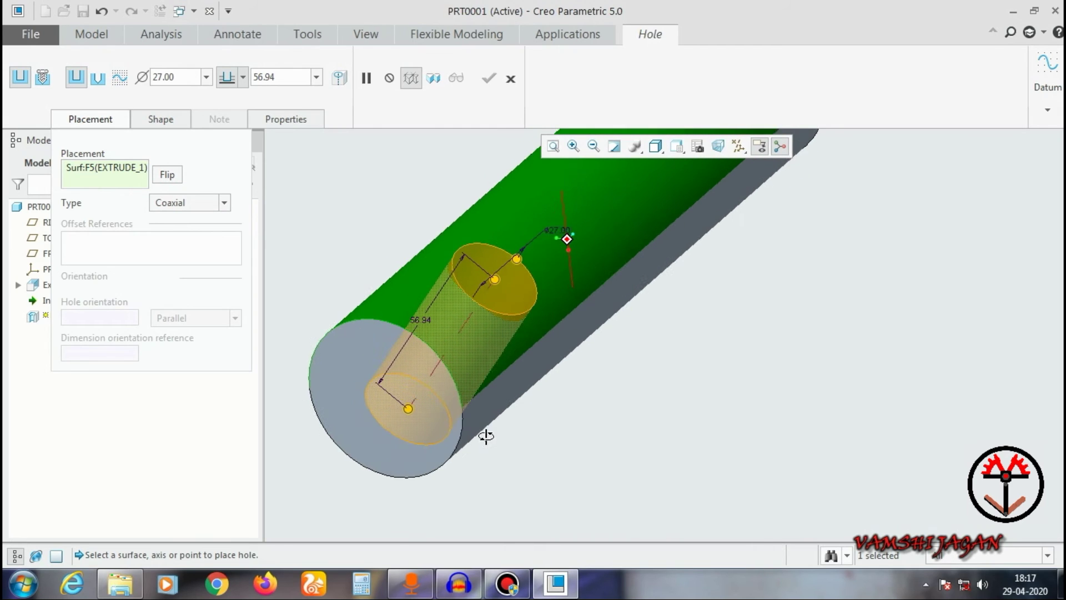
pyautogui.click(177, 211)
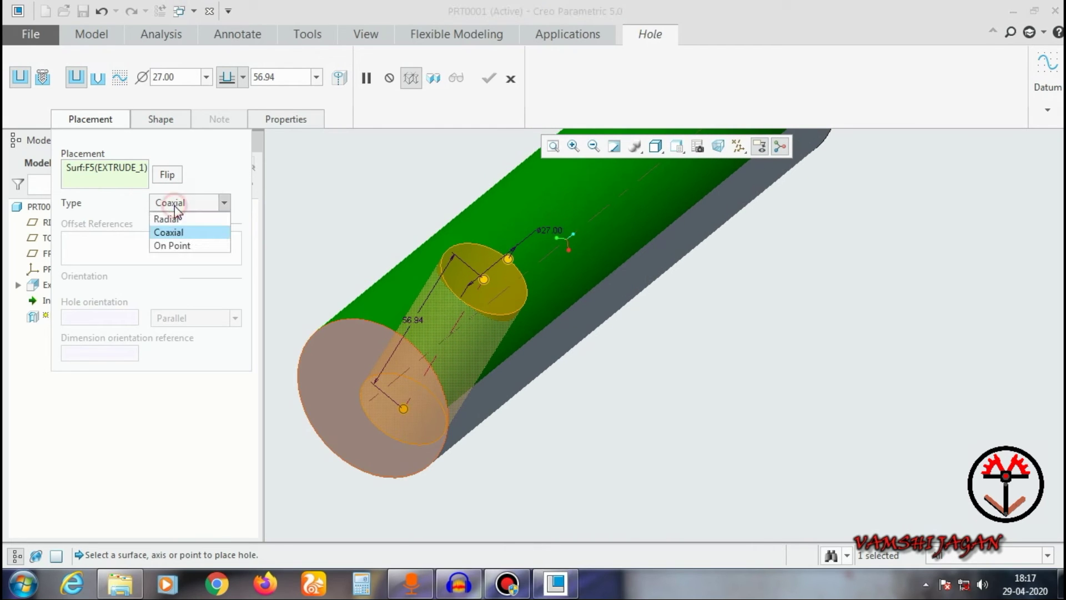
pyautogui.click(179, 218)
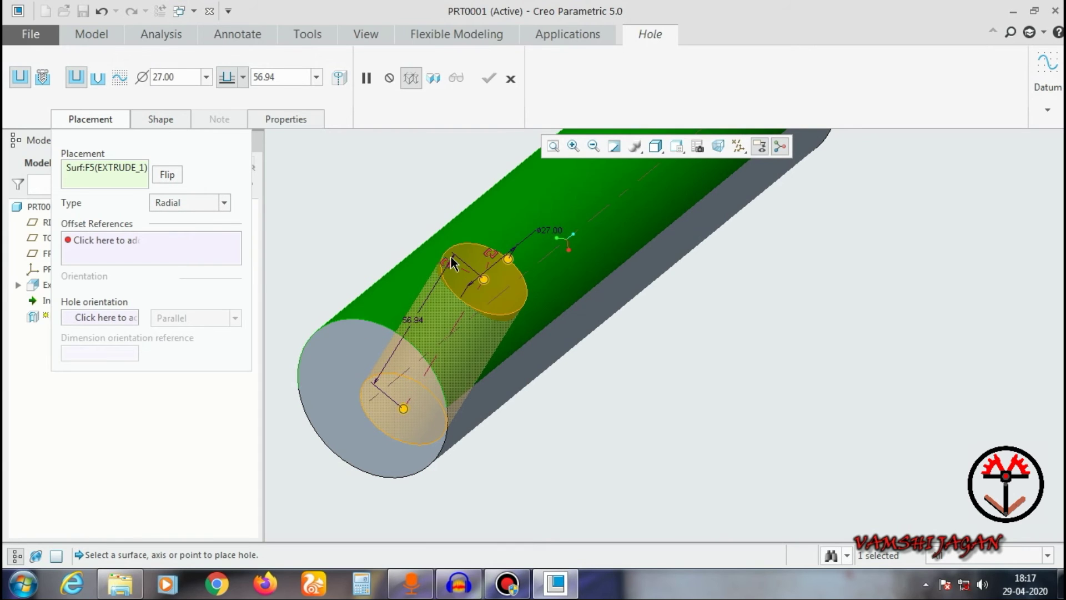
# Turn on the display of datum planes in the graphics area.
pyautogui.click(744, 150)
pyautogui.click(744, 230)
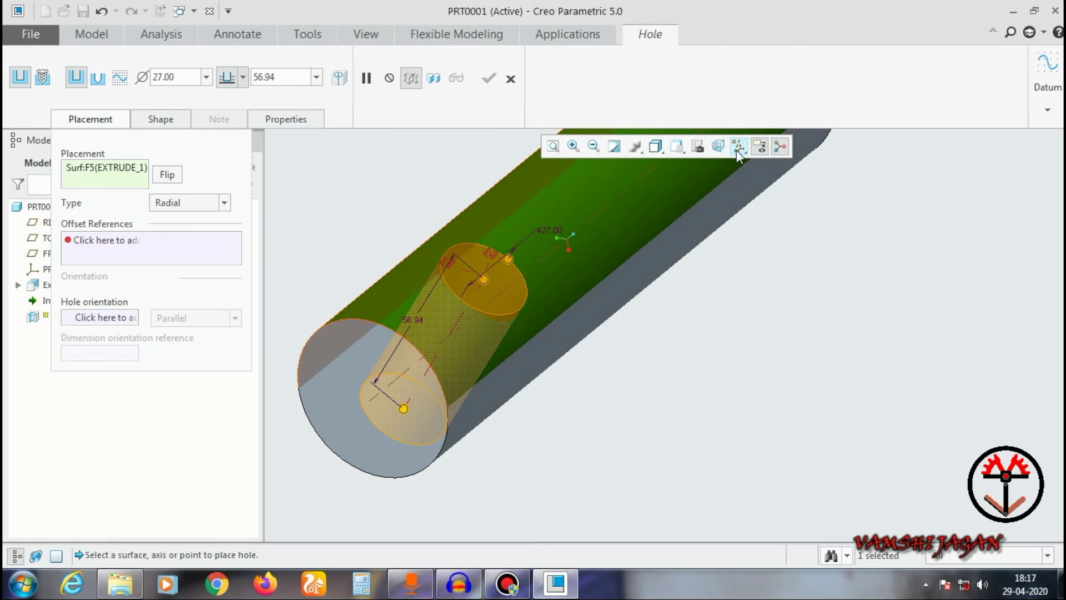
pyautogui.click(737, 150)
pyautogui.click(744, 232)
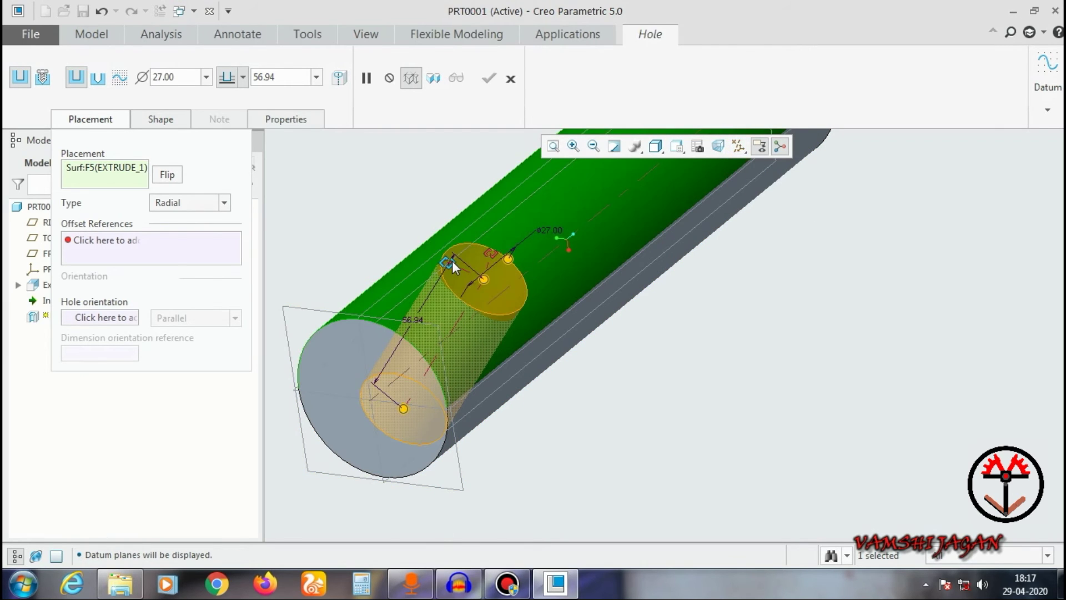
# Assign the TOP datum plane as an offset reference of the radial hole and set its angle to 45 degrees.
pyautogui.moveTo(452, 261); pyautogui.dragTo(428, 266)
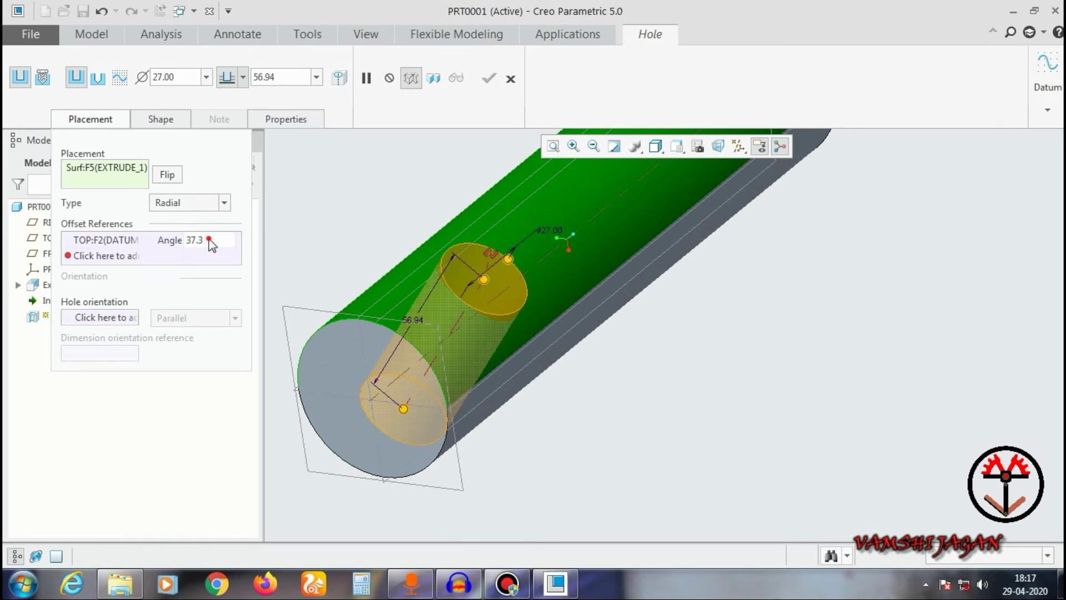
pyautogui.click(193, 248)
pyautogui.write('45')
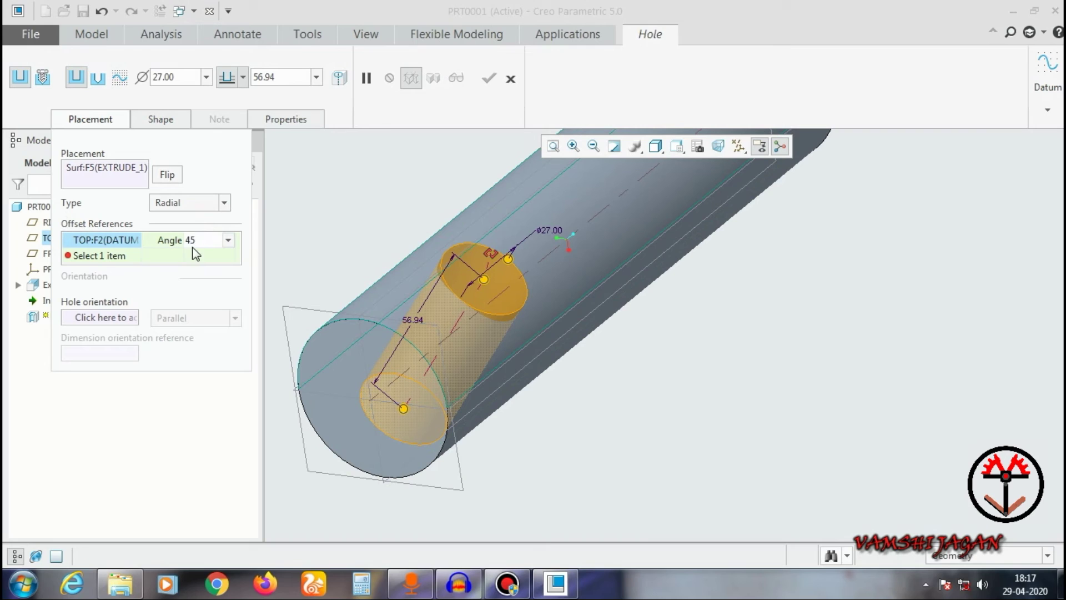
pyautogui.press('Return')
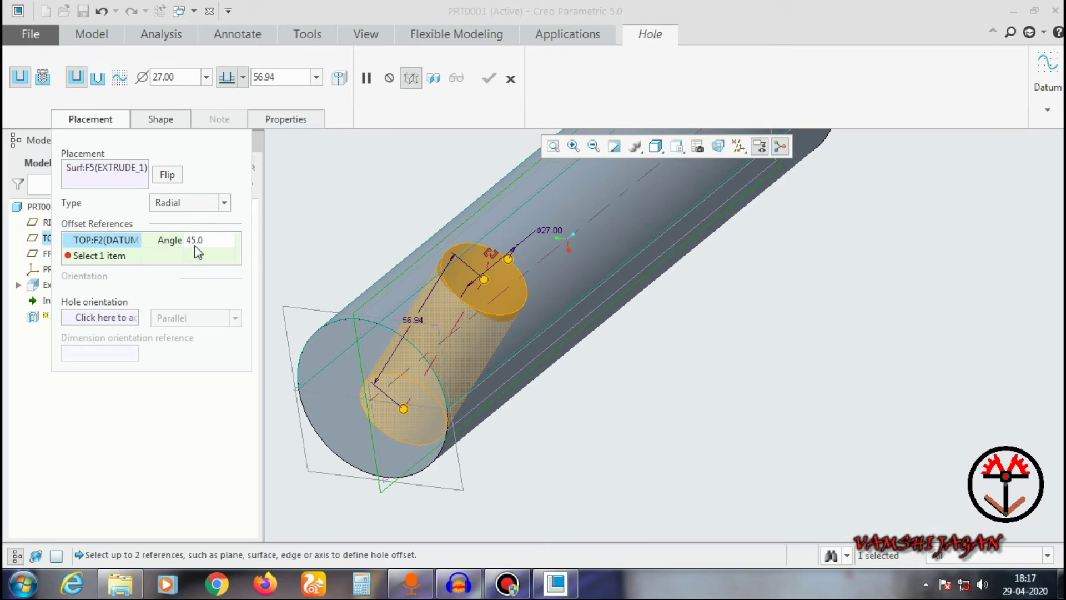
# Assign the cylinder's end face as the hole's axial reference and add the TOP plane again as the angular reference.
pyautogui.click(487, 253)
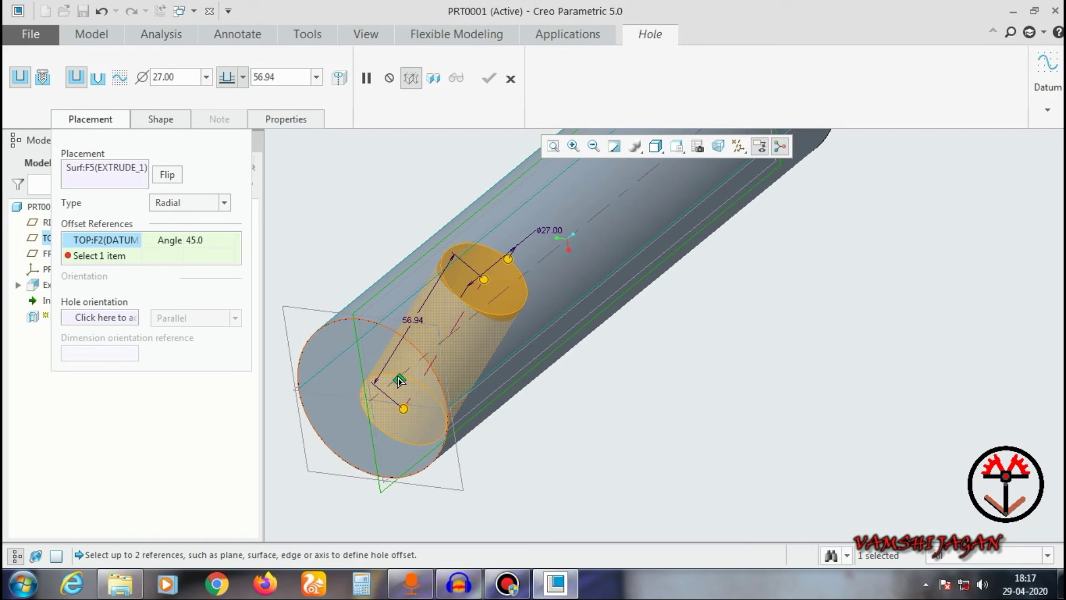
pyautogui.moveTo(378, 341); pyautogui.dragTo(377, 341)
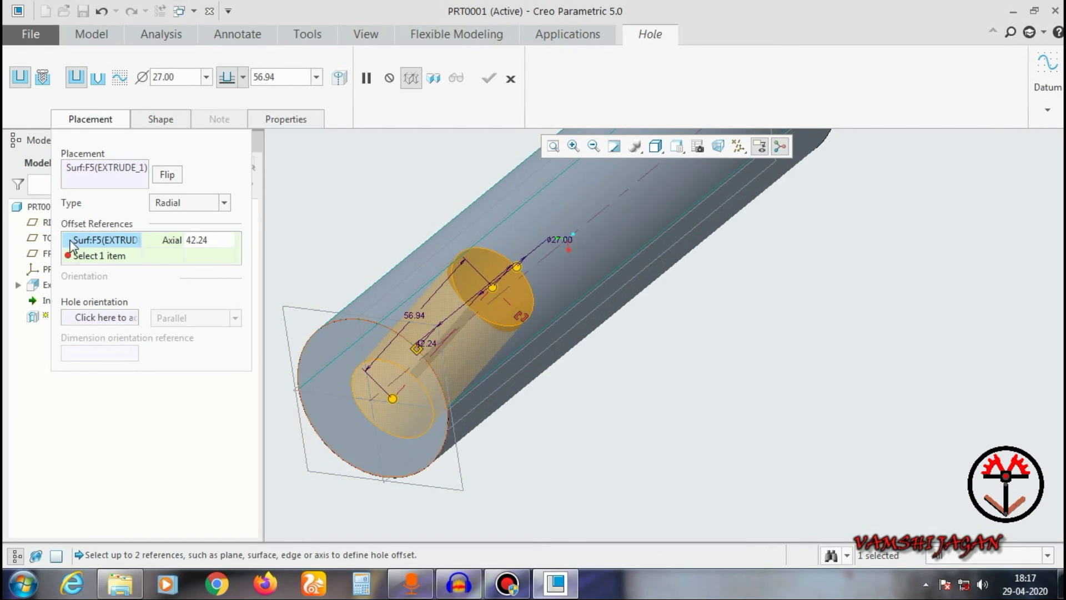
pyautogui.click(95, 256)
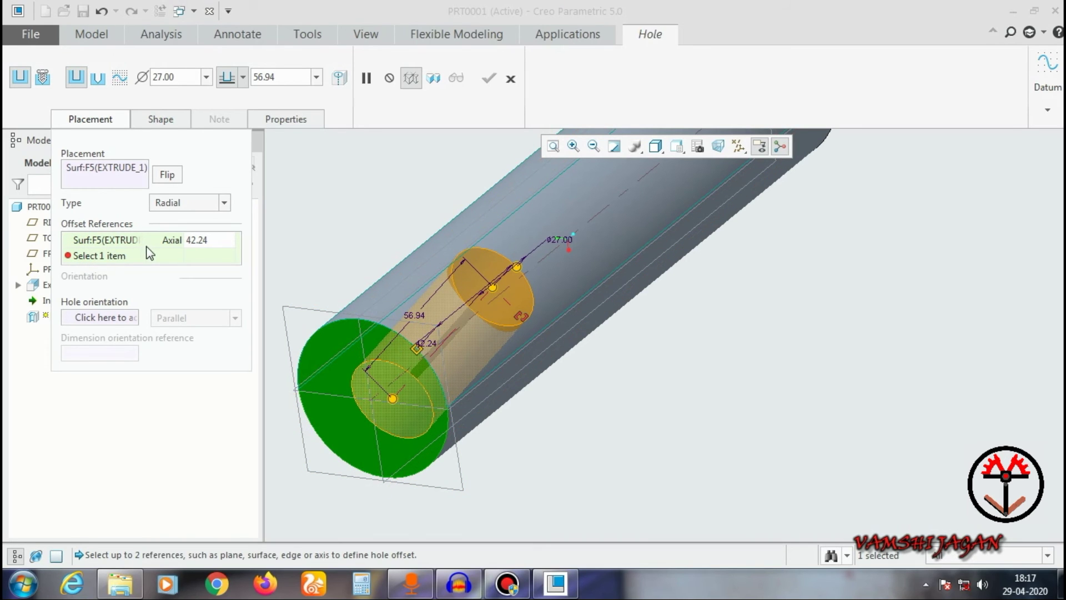
pyautogui.click(374, 301)
# Set the radial hole's axial offset from the cylinder's end face to 50.
pyautogui.moveTo(369, 251); pyautogui.dragTo(521, 345, button='middle')
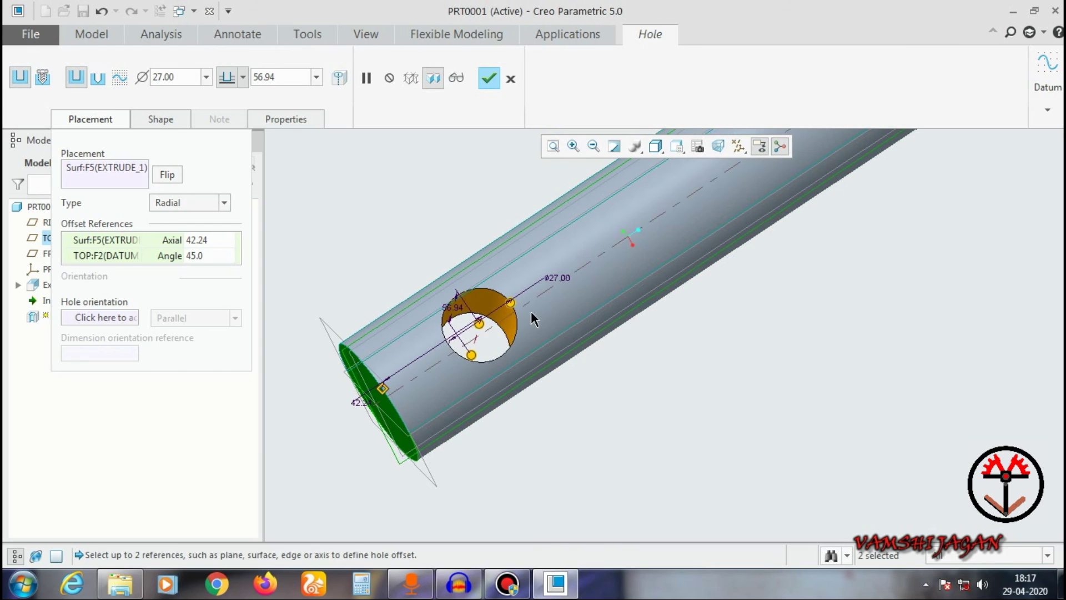
pyautogui.scroll(3, 488, 350)
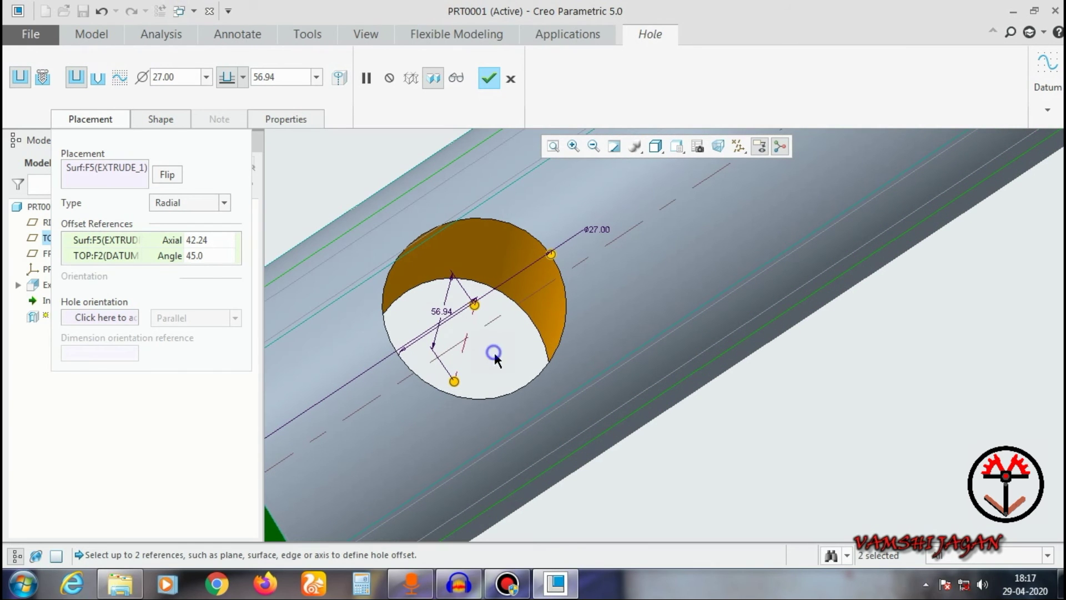
pyautogui.click(197, 256)
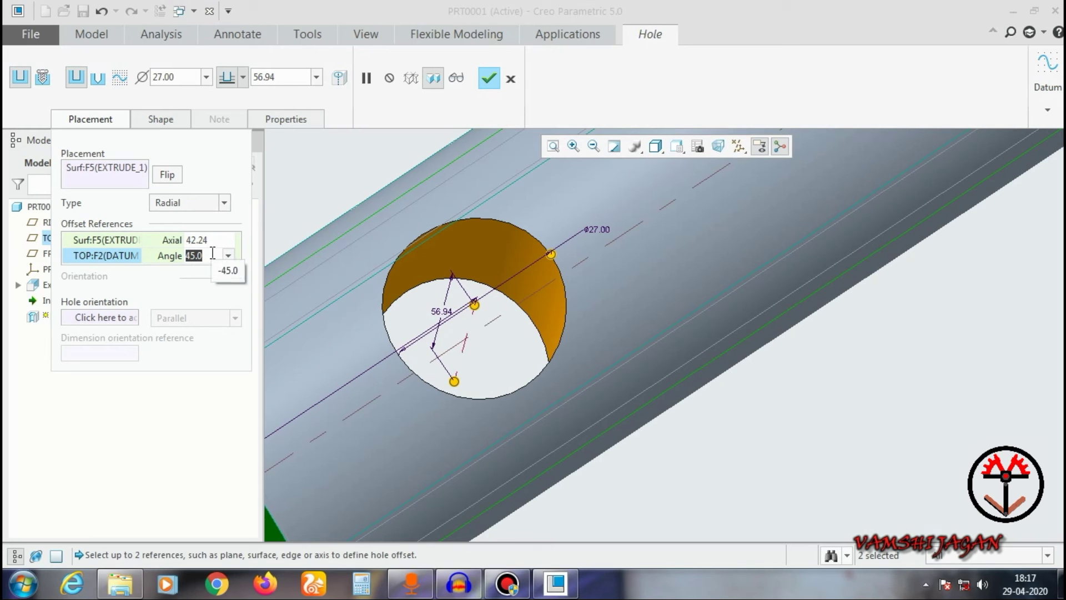
pyautogui.click(220, 238)
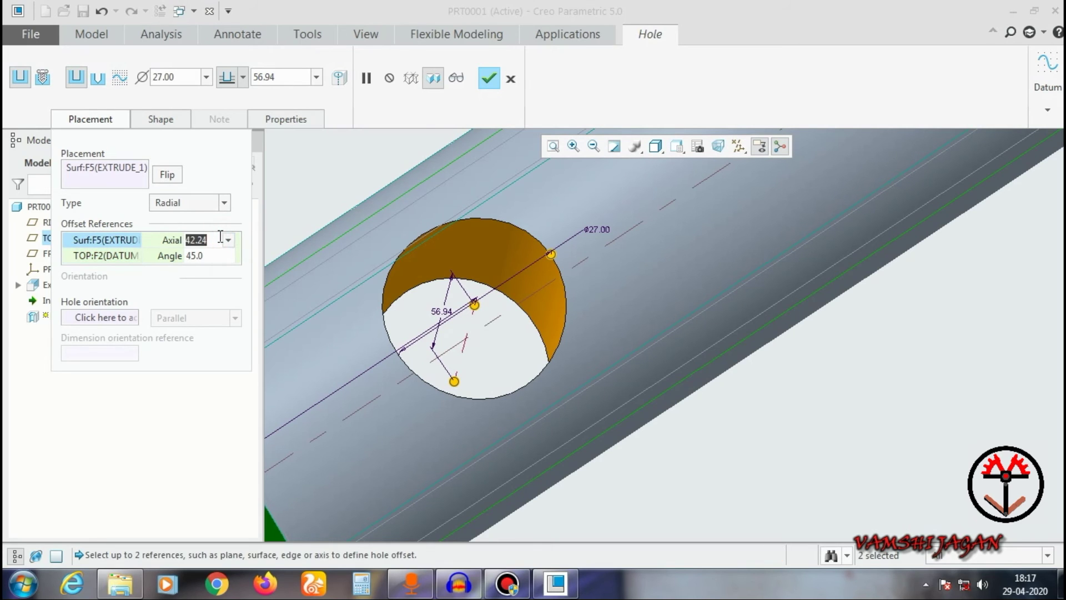
pyautogui.write('50')
pyautogui.press('Return')
pyautogui.click(221, 241)
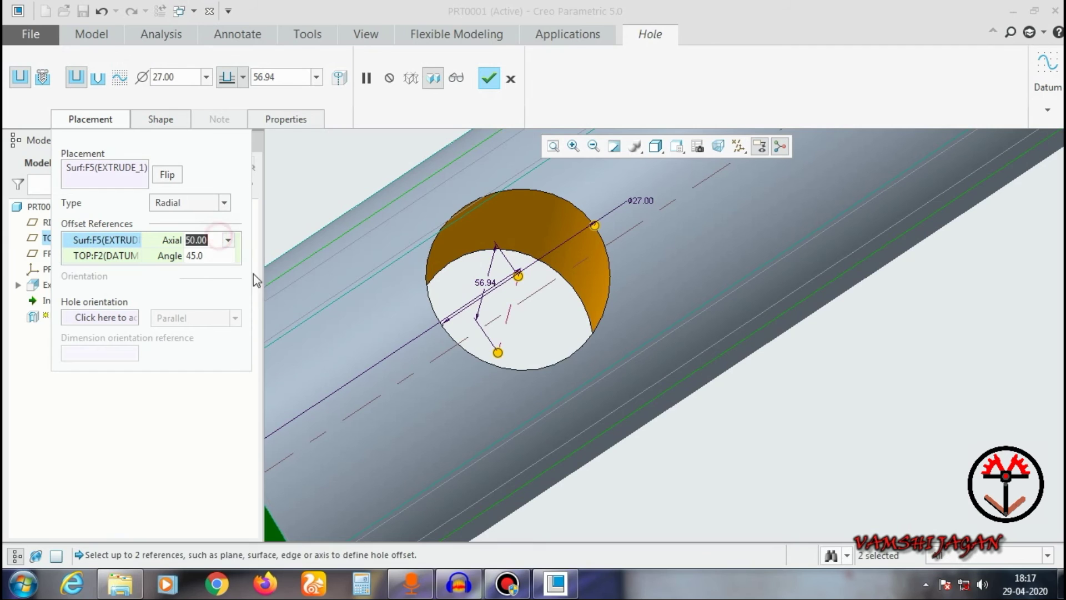
pyautogui.scroll(4, 581, 411)
pyautogui.click(653, 432)
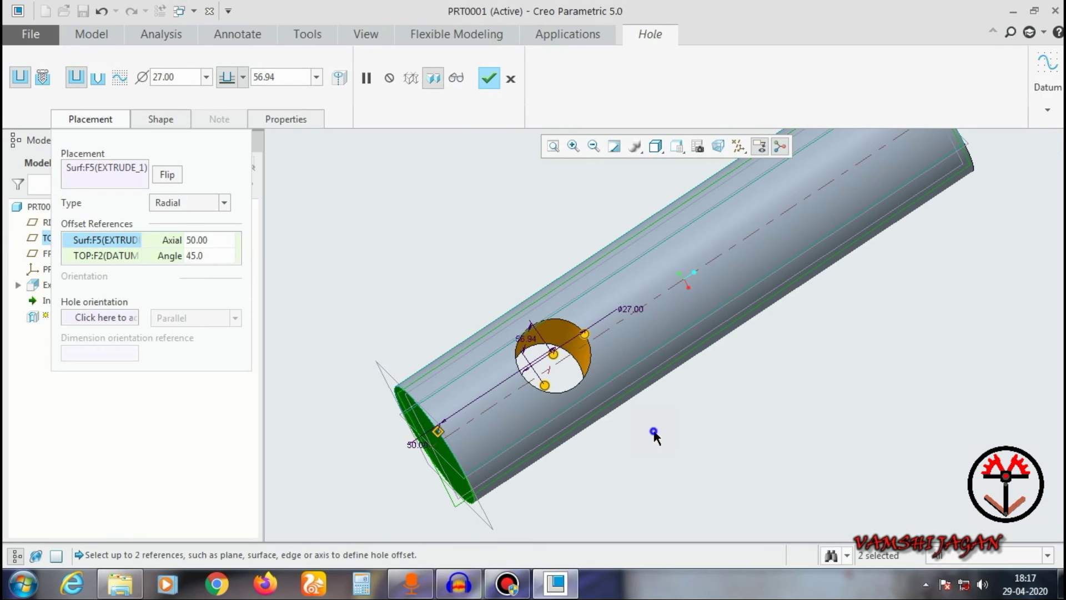
# Set the radial hole's angle from the TOP datum plane to 10 degrees and inspect its new position on the cylinder.
pyautogui.click(207, 256)
pyautogui.write('10')
pyautogui.press('Return')
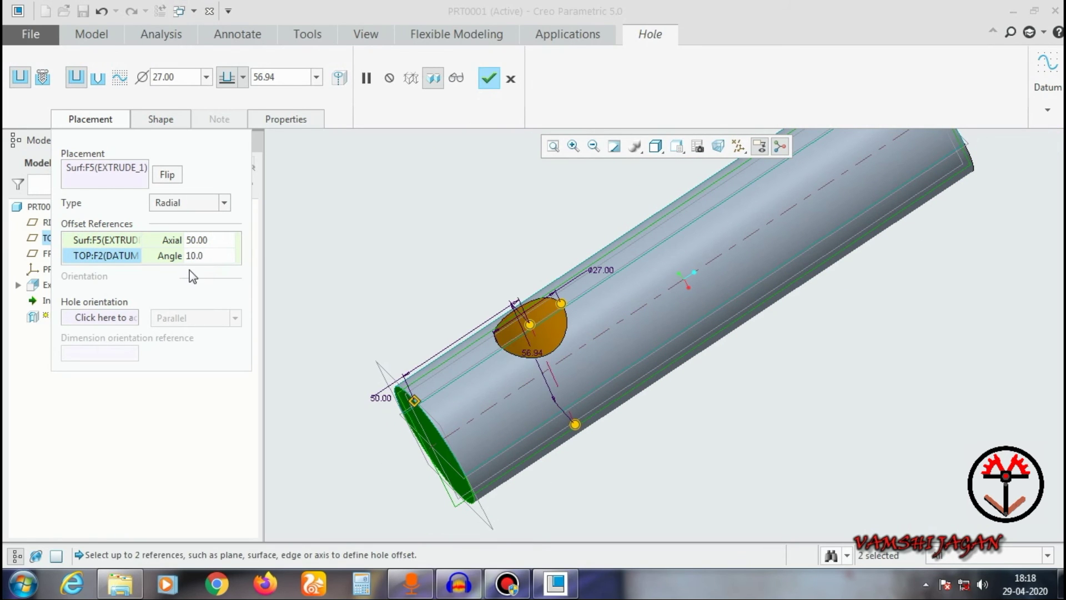
pyautogui.moveTo(552, 435); pyautogui.dragTo(583, 454, button='middle')
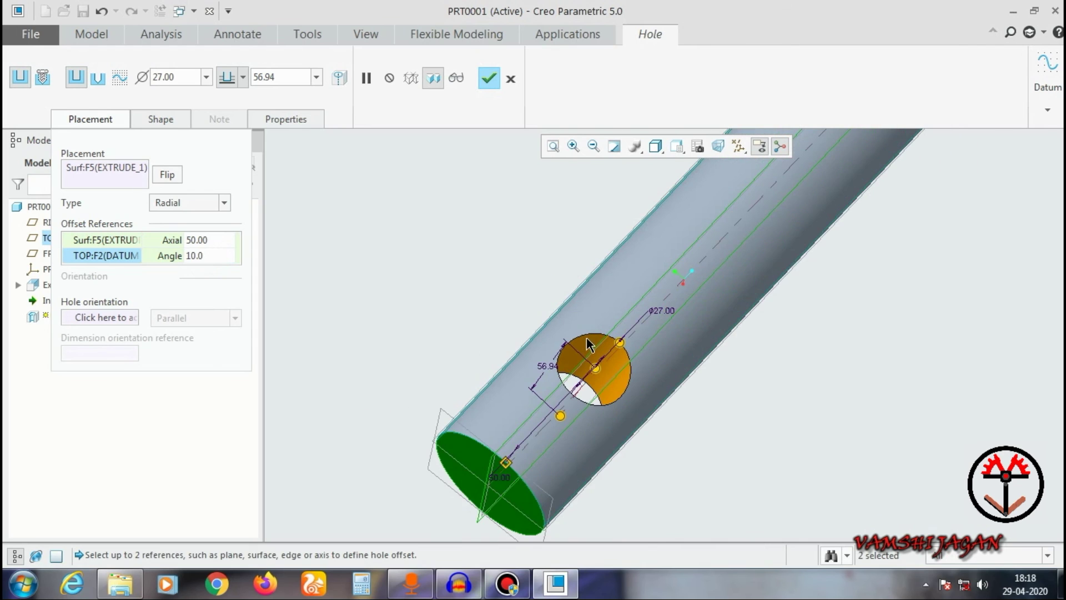
pyautogui.scroll(-3, 587, 337)
pyautogui.scroll(3, 610, 375)
pyautogui.moveTo(610, 374); pyautogui.dragTo(604, 369, button='middle')
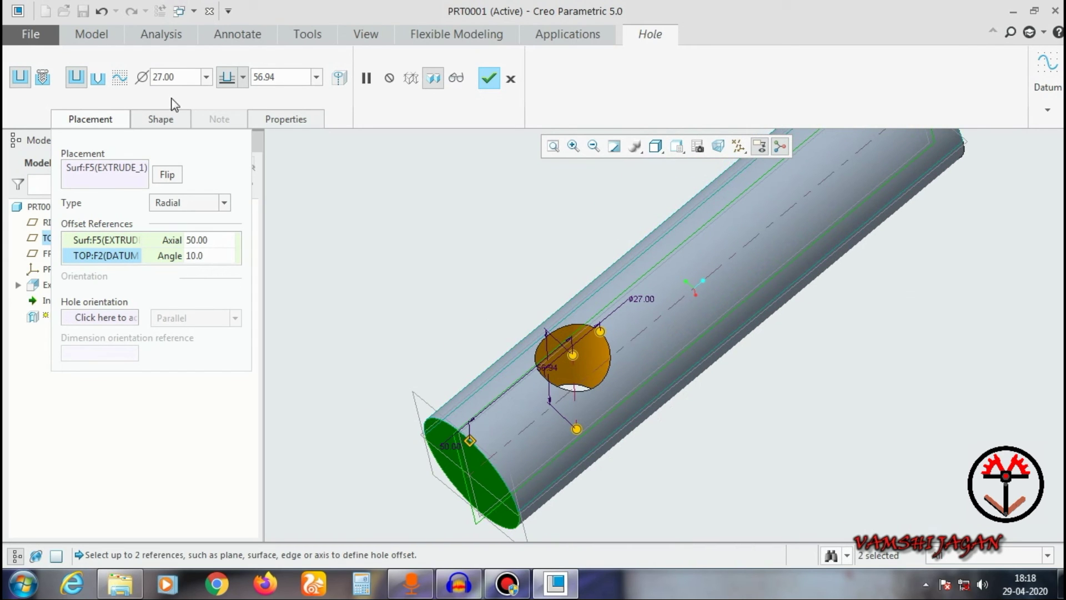
# Set the hole's diameter to 10 in its shape settings.
pyautogui.click(157, 119)
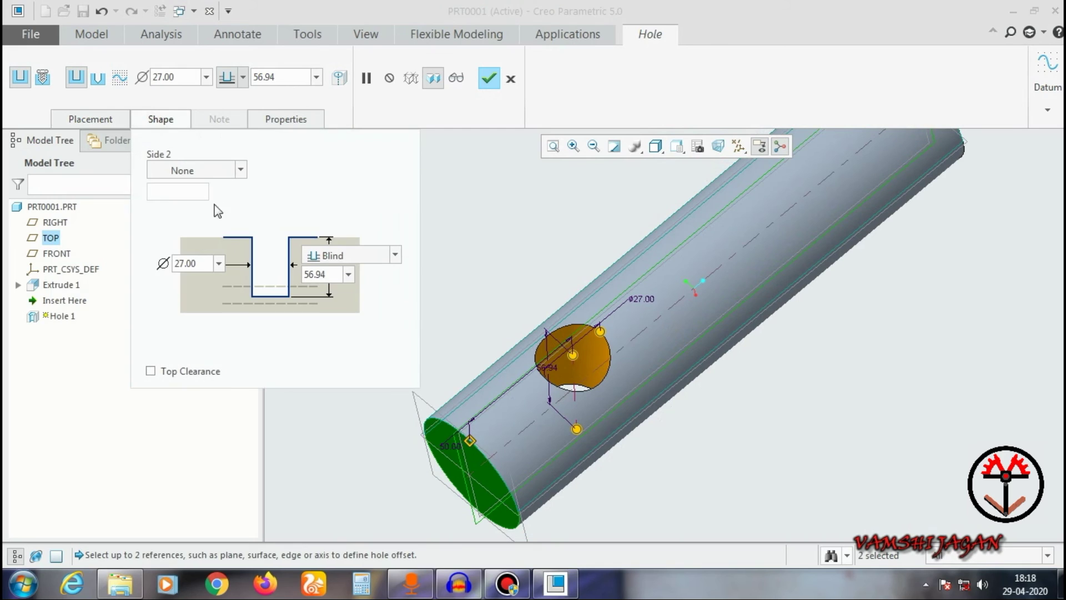
pyautogui.click(197, 261)
pyautogui.write('10')
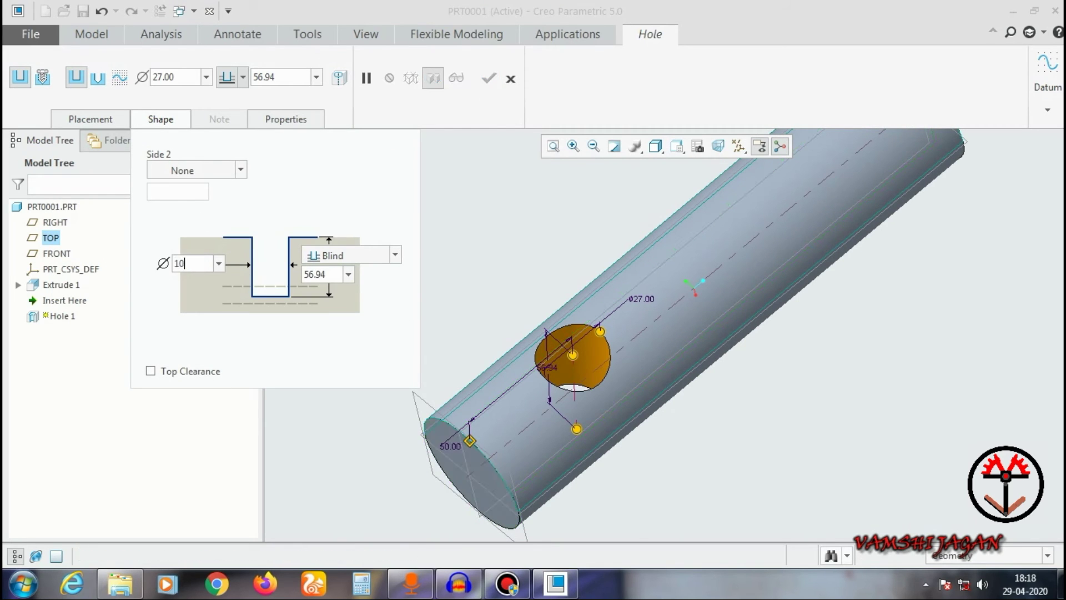
pyautogui.press('Return')
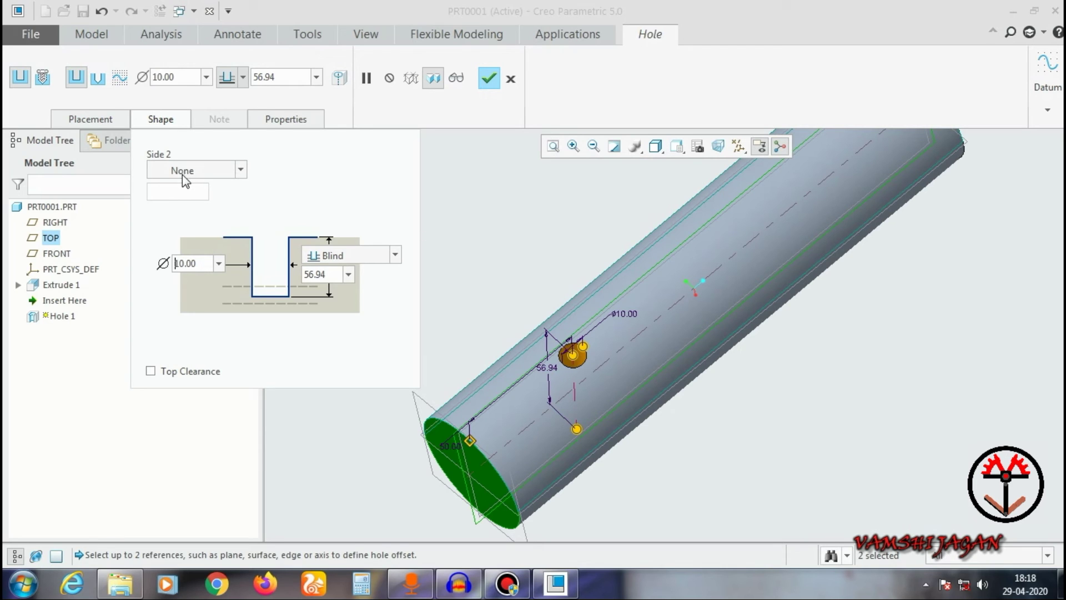
# Review the placement types and offset references of the radial hole, and discard the hole feature.
pyautogui.click(83, 119)
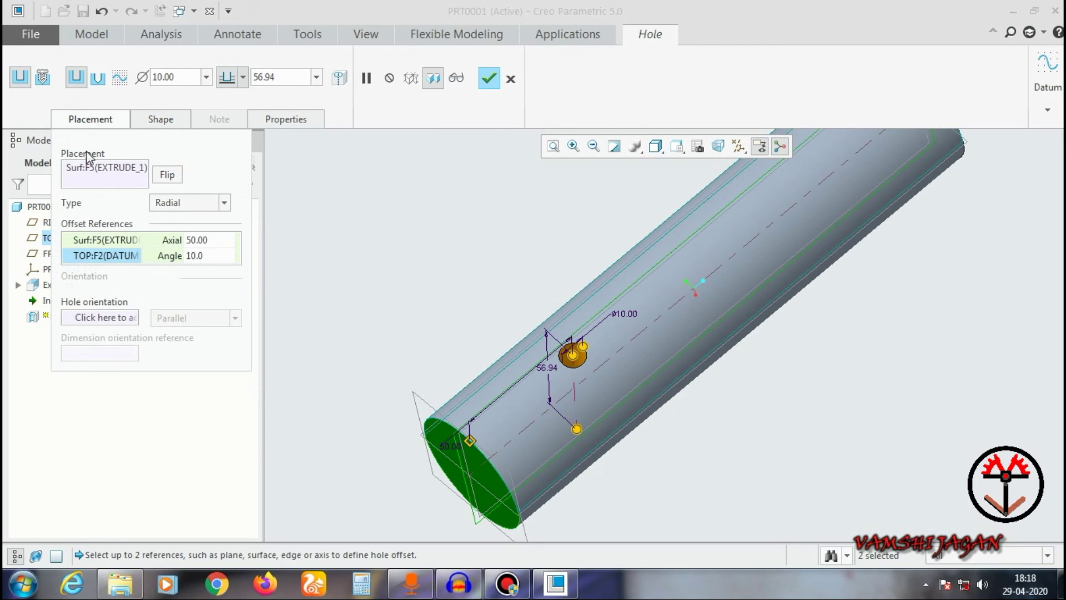
pyautogui.click(192, 202)
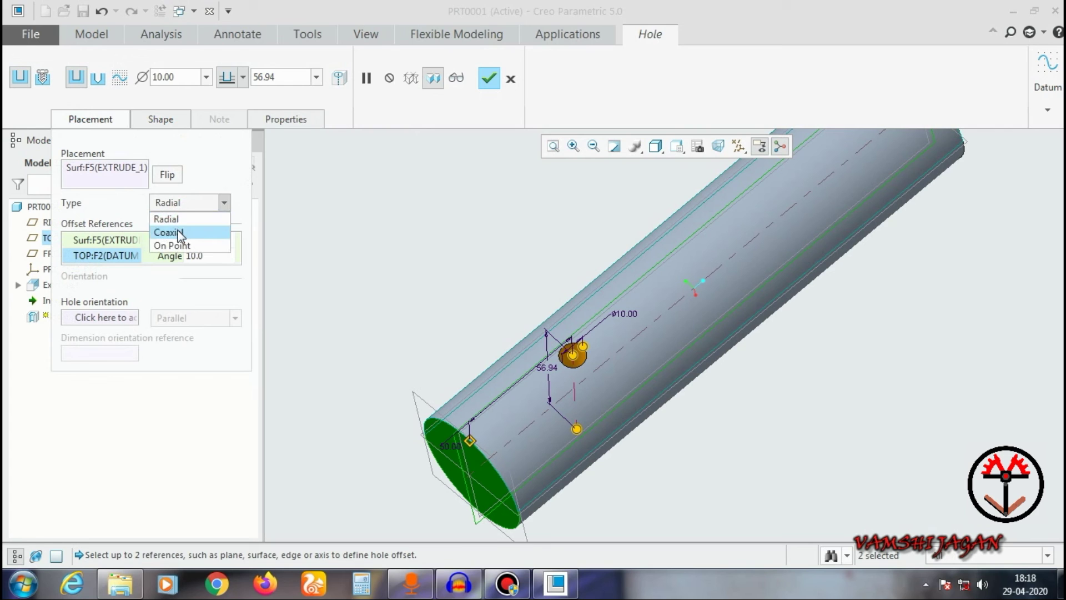
pyautogui.click(184, 198)
pyautogui.scroll(-1, 571, 426)
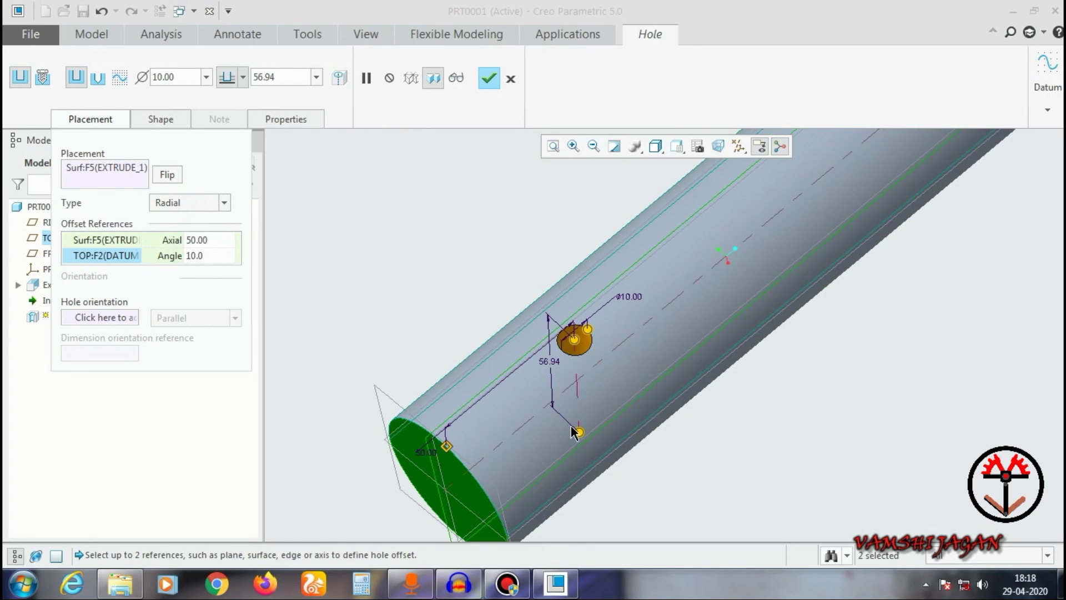
pyautogui.moveTo(571, 426); pyautogui.dragTo(570, 398, button='middle')
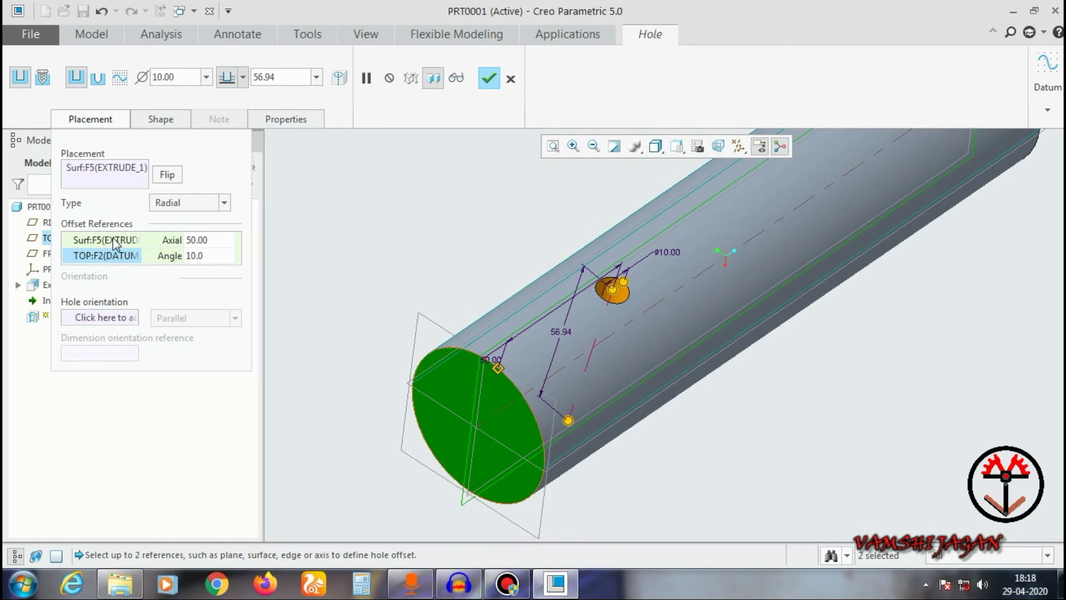
pyautogui.click(511, 79)
pyautogui.click(537, 318)
pyautogui.click(460, 272)
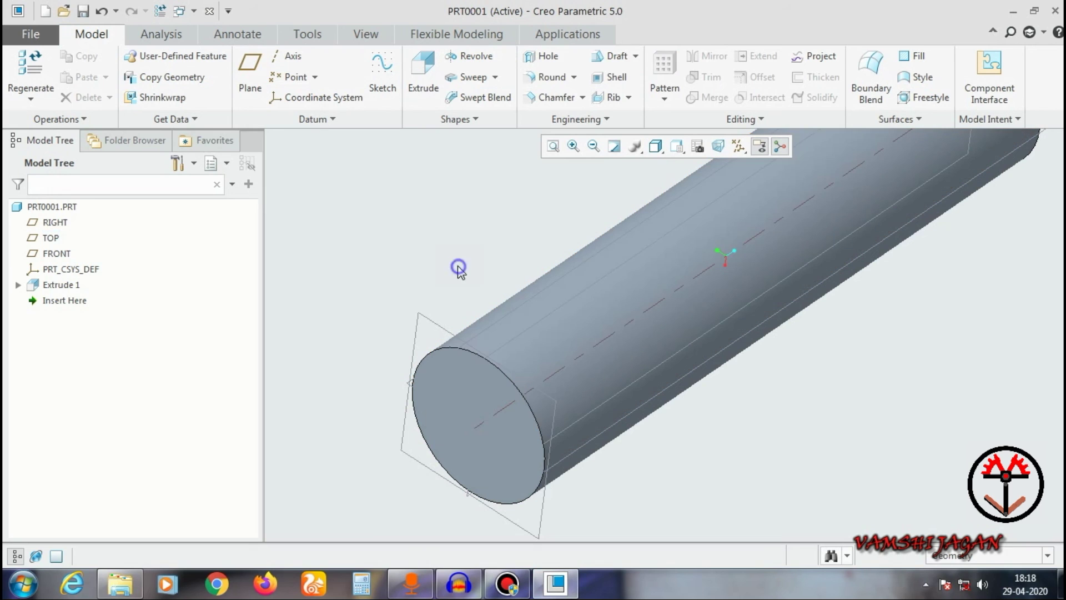
# Start a hole on the cylinder's flat end face, look through its available placement types including On Point, and discard it.
pyautogui.click(534, 57)
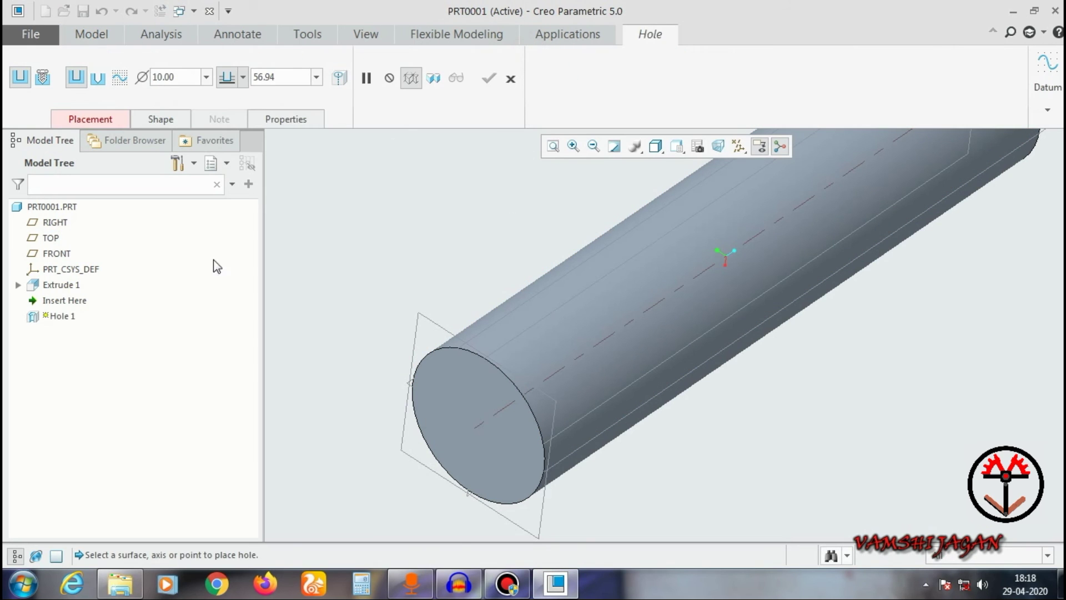
pyautogui.click(127, 125)
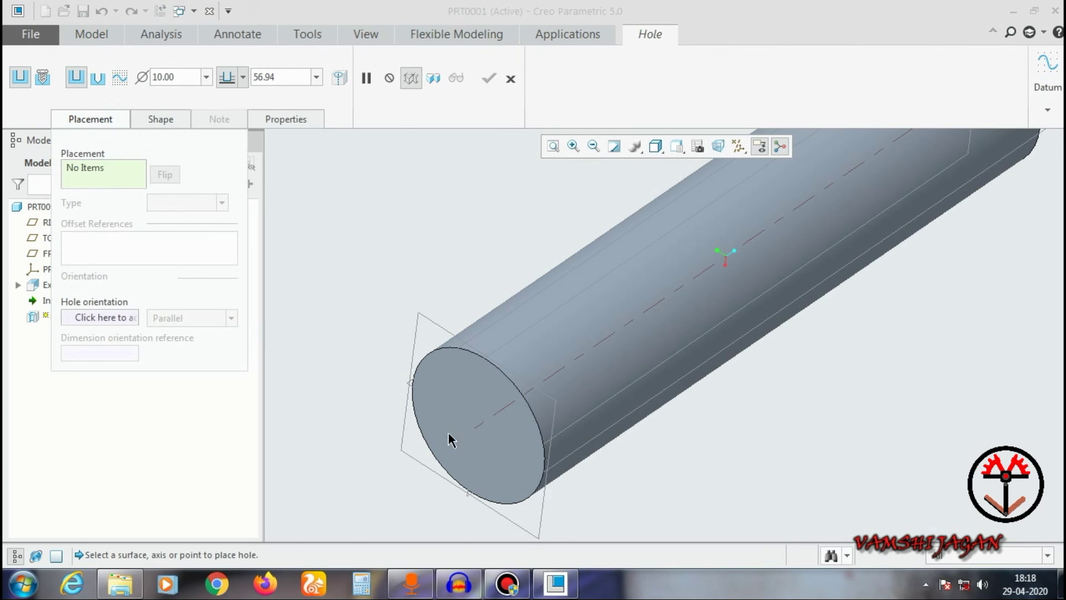
pyautogui.click(467, 405)
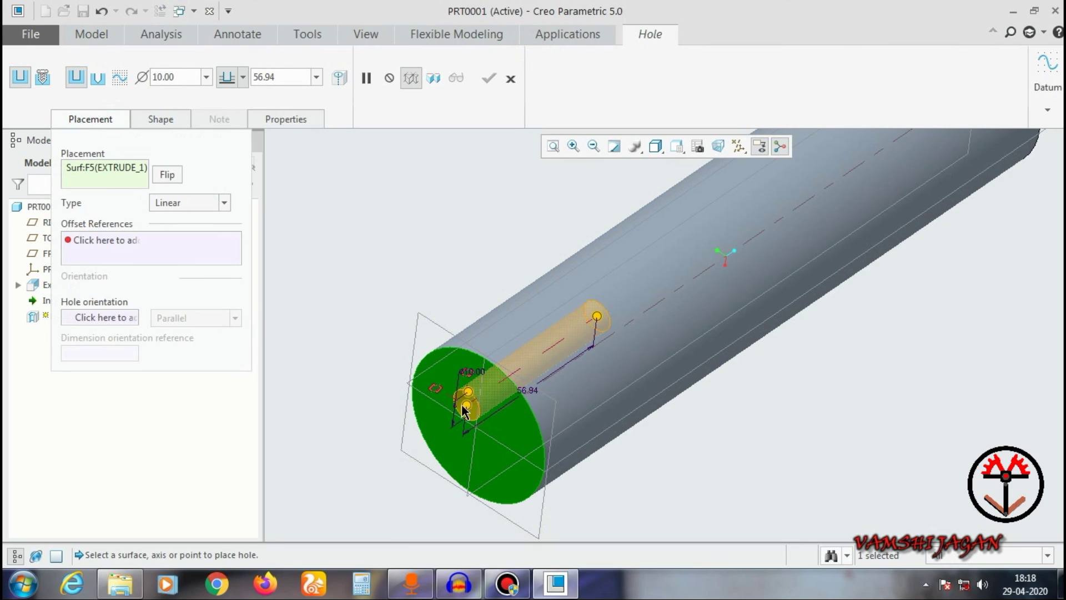
pyautogui.click(167, 203)
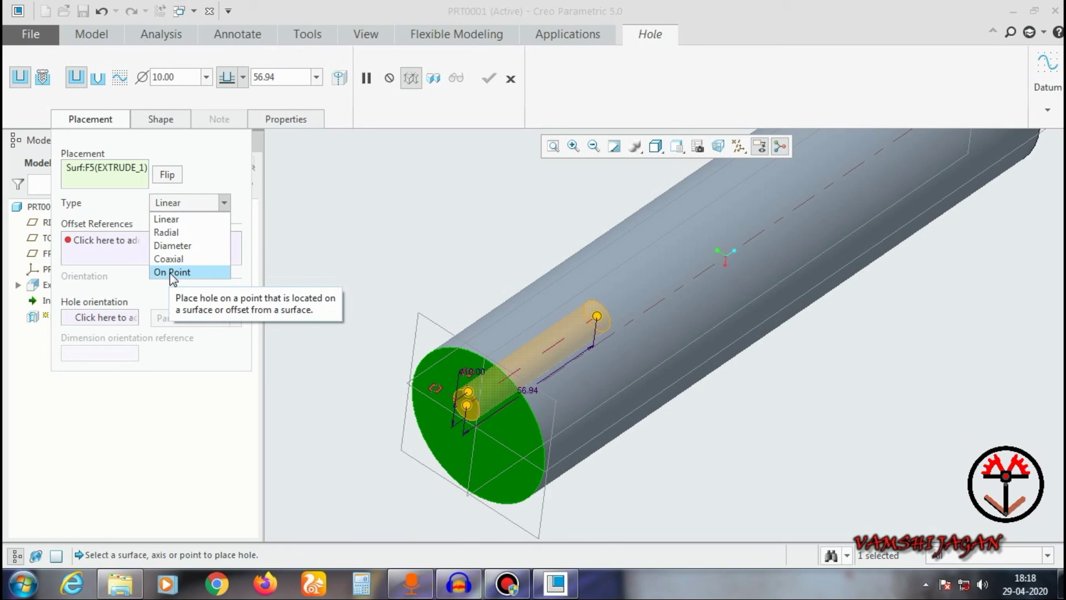
pyautogui.click(302, 231)
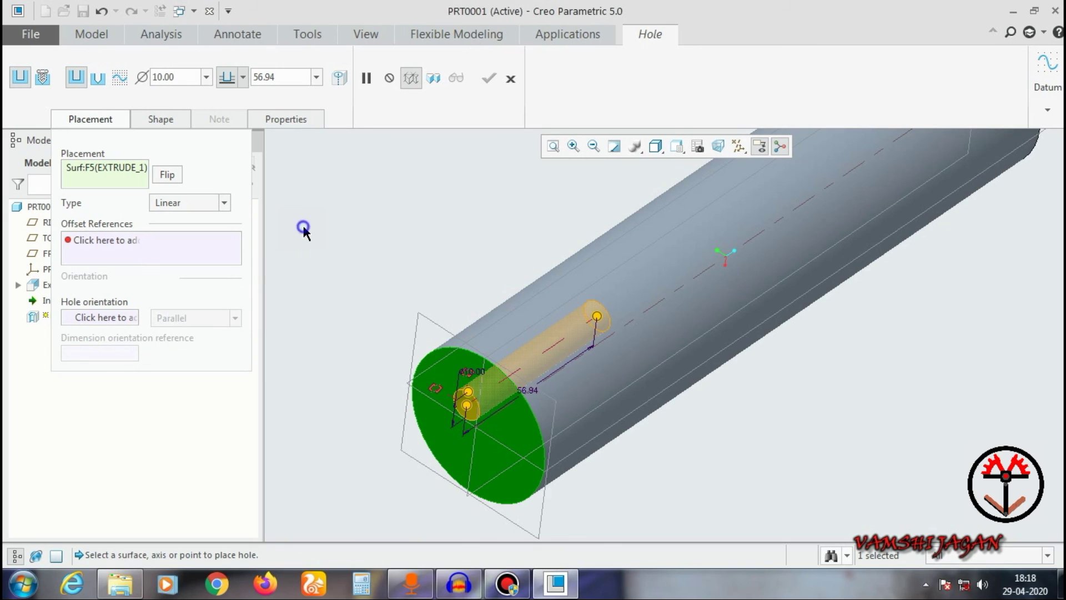
pyautogui.click(511, 80)
pyautogui.click(535, 316)
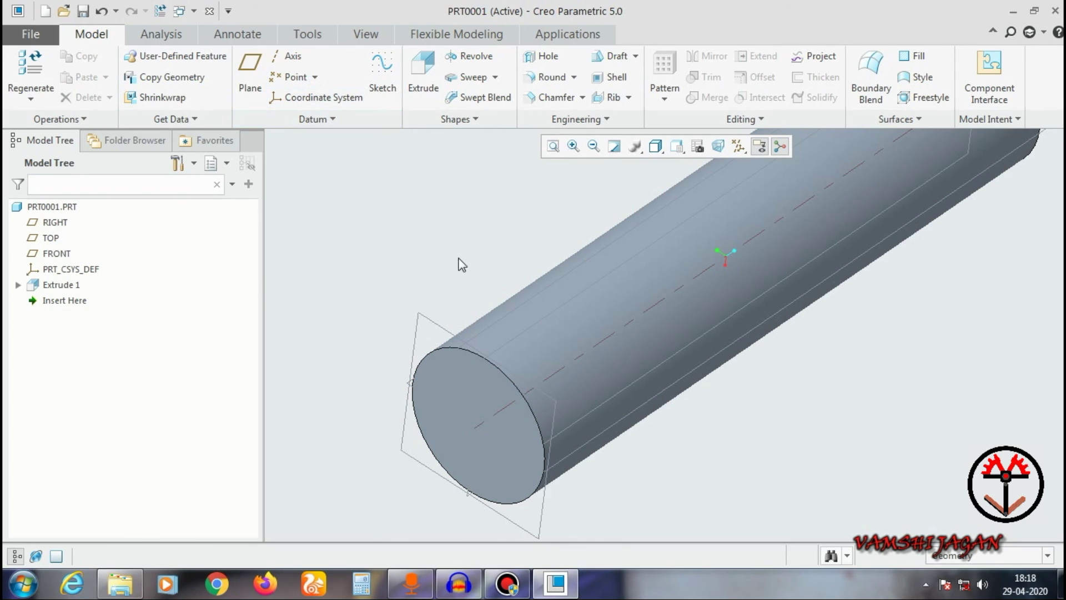
# Create a datum point on the cylinder's curved surface, offset about 6 from the TOP plane and about 40 from the FRONT plane.
pyautogui.click(550, 348)
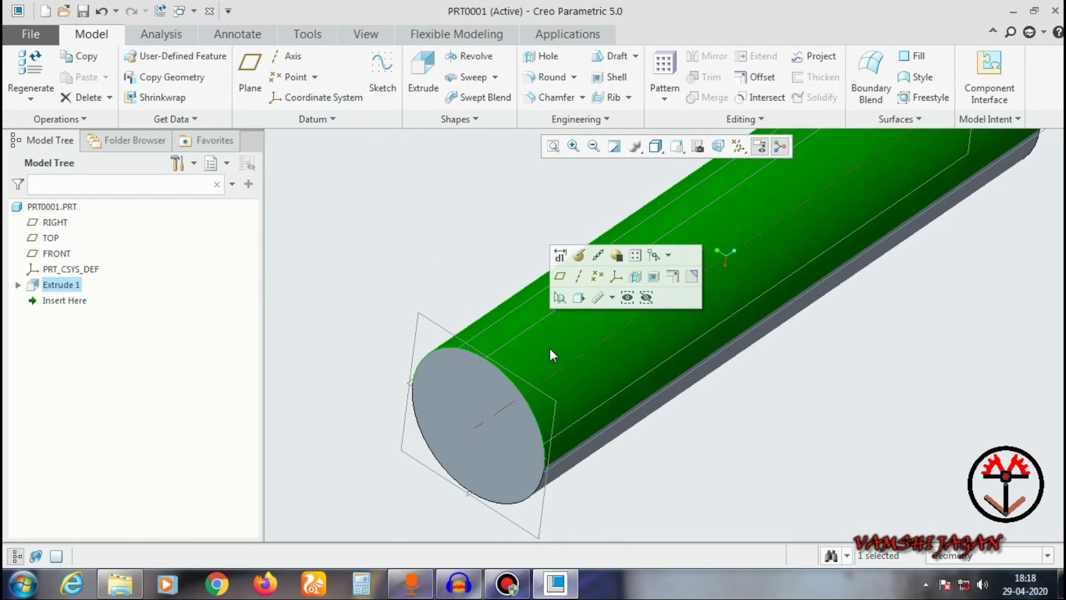
pyautogui.click(393, 238)
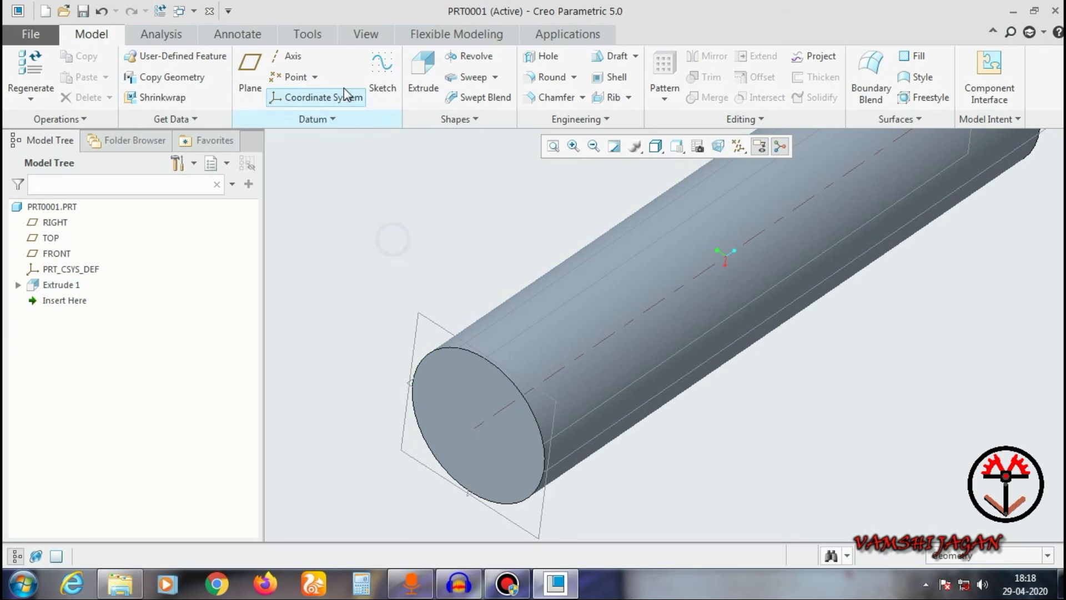
pyautogui.click(286, 79)
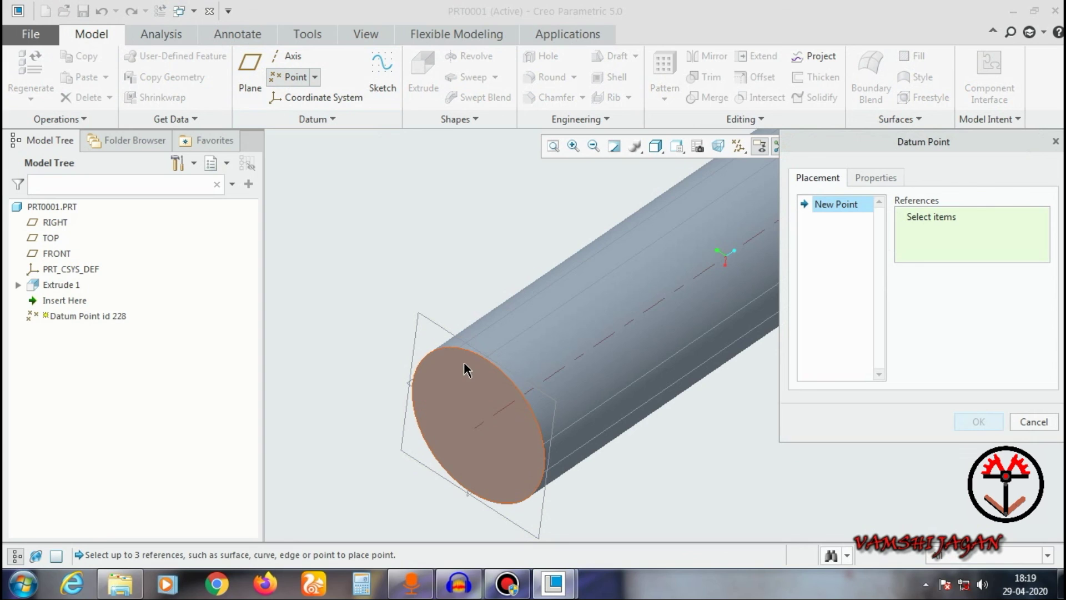
pyautogui.click(595, 309)
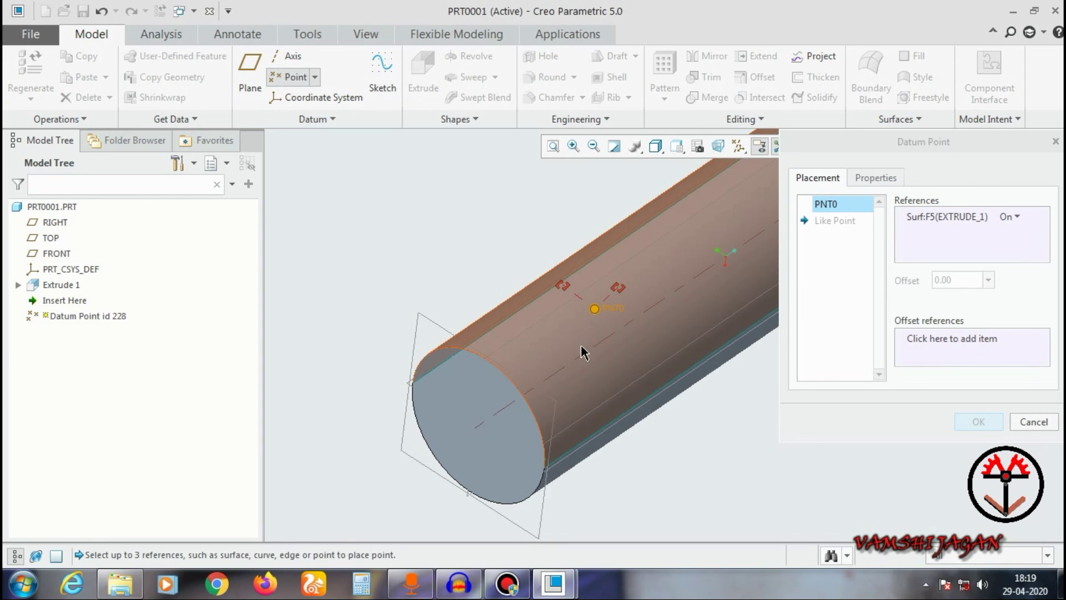
pyautogui.scroll(5, 582, 351)
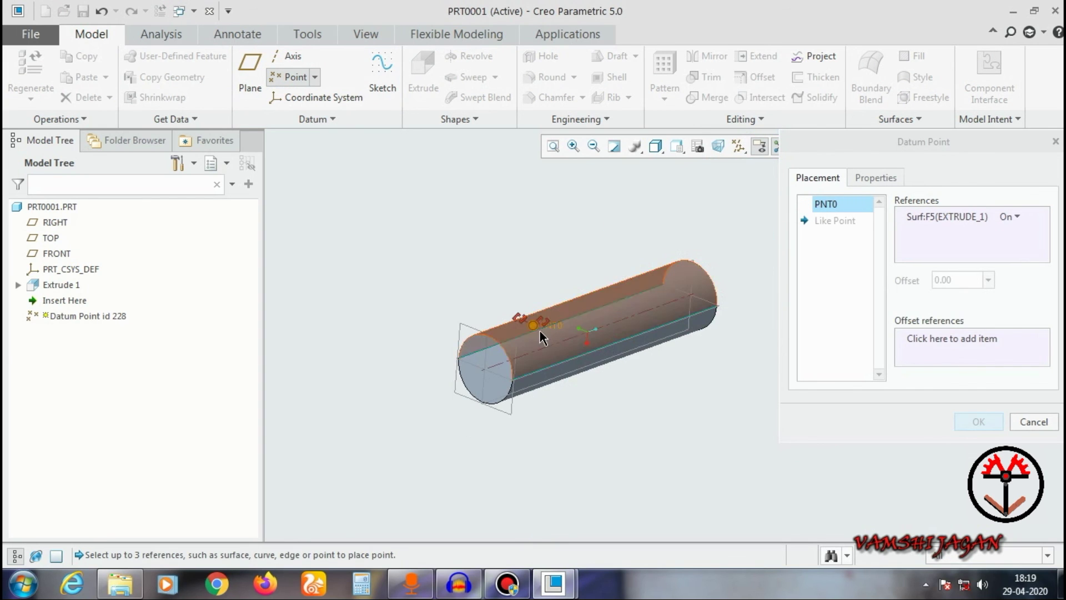
pyautogui.scroll(-3, 542, 337)
pyautogui.moveTo(544, 313); pyautogui.dragTo(433, 378)
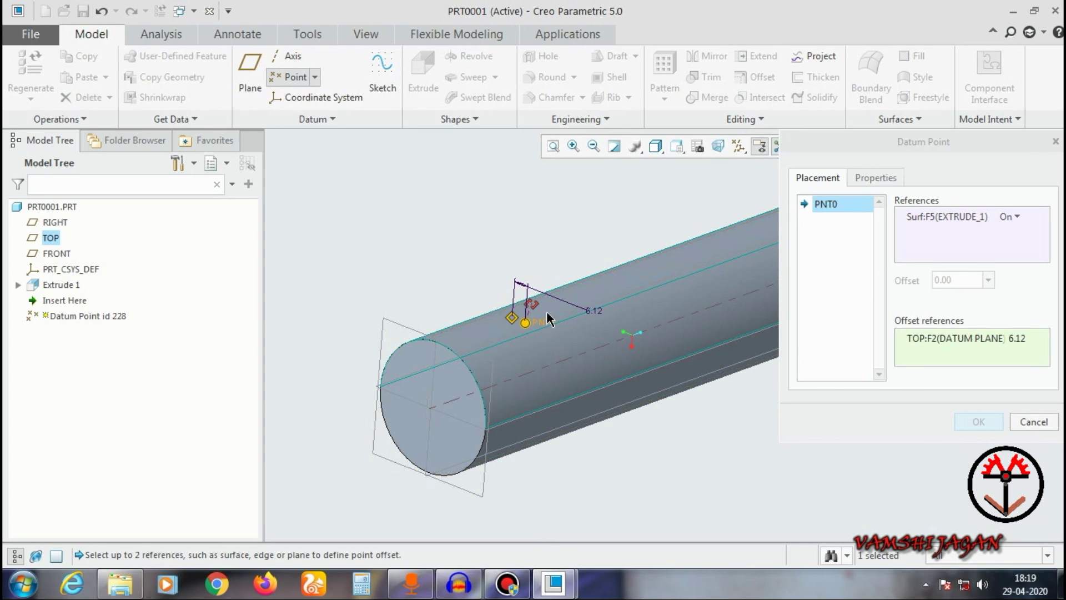
pyautogui.moveTo(529, 305); pyautogui.dragTo(402, 332)
pyautogui.moveTo(402, 332); pyautogui.dragTo(487, 432, button='middle')
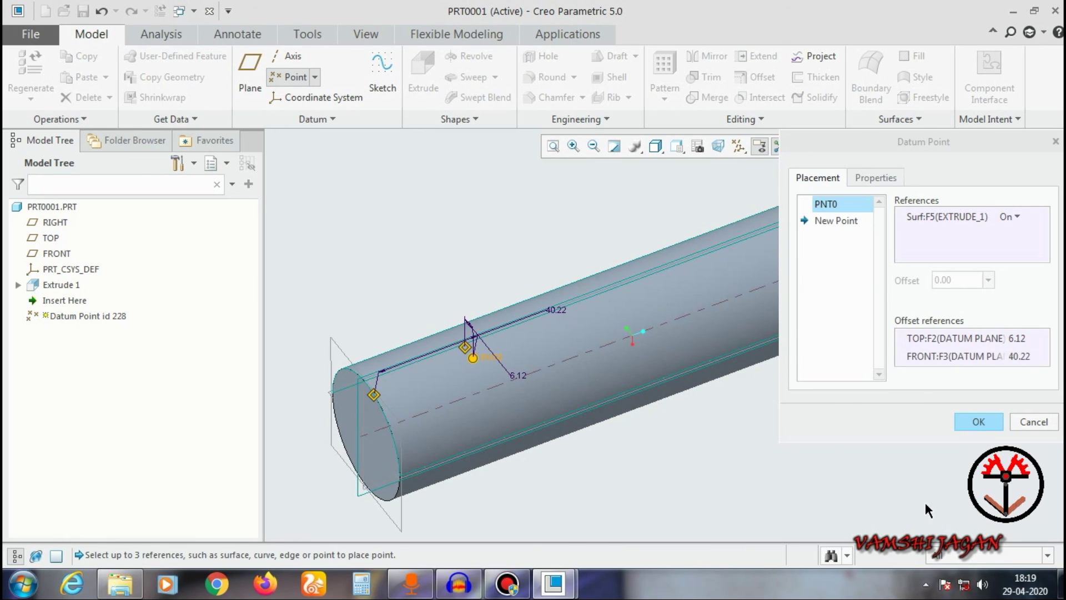
pyautogui.click(978, 422)
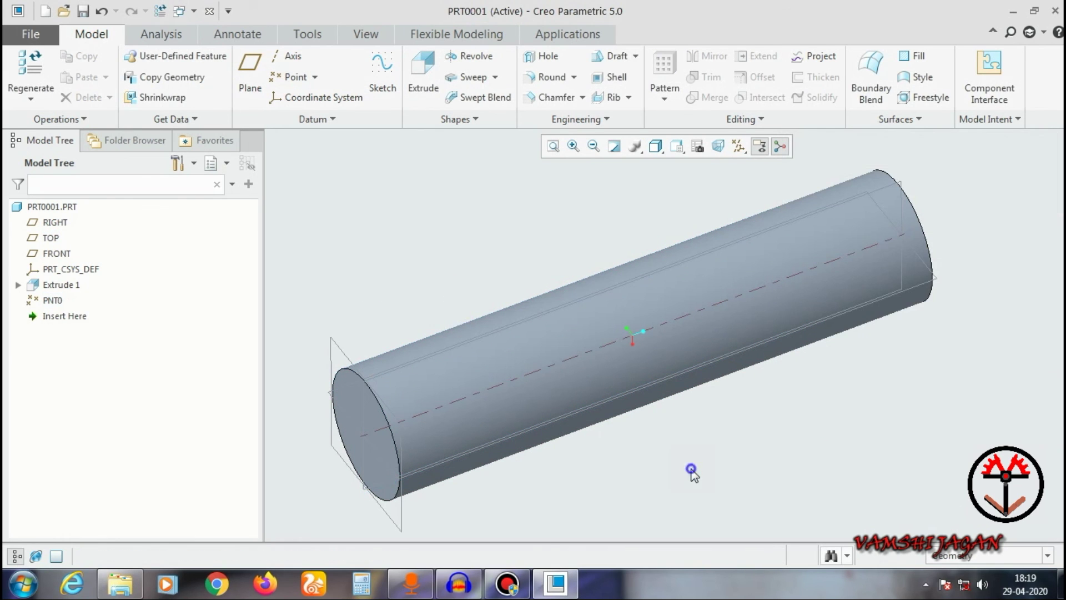
# Turn on the display of datum points and turn off the display of datum planes.
pyautogui.click(739, 146)
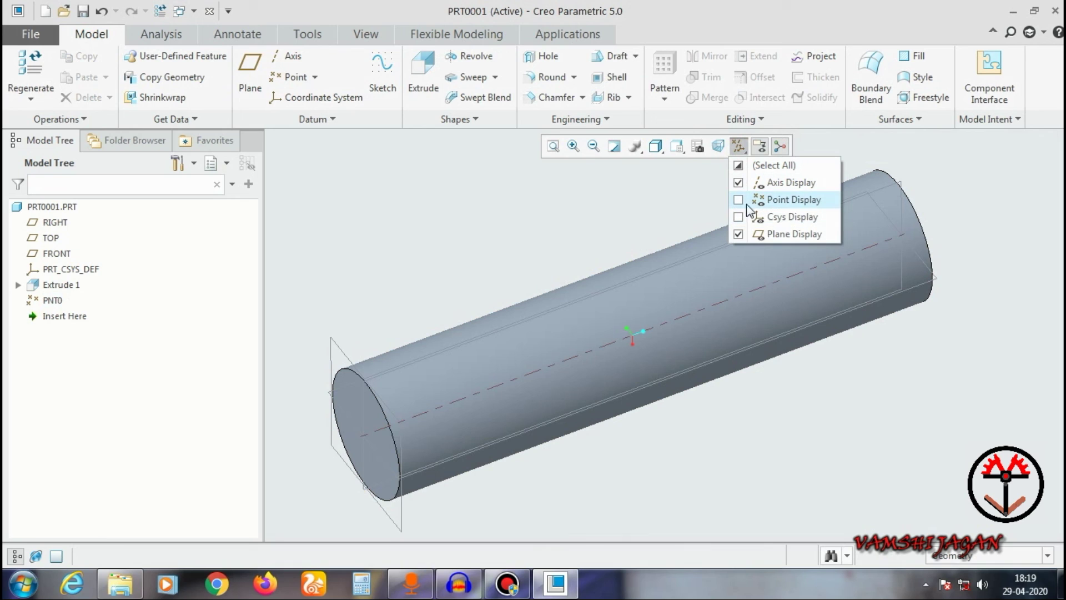
pyautogui.click(742, 200)
pyautogui.click(751, 237)
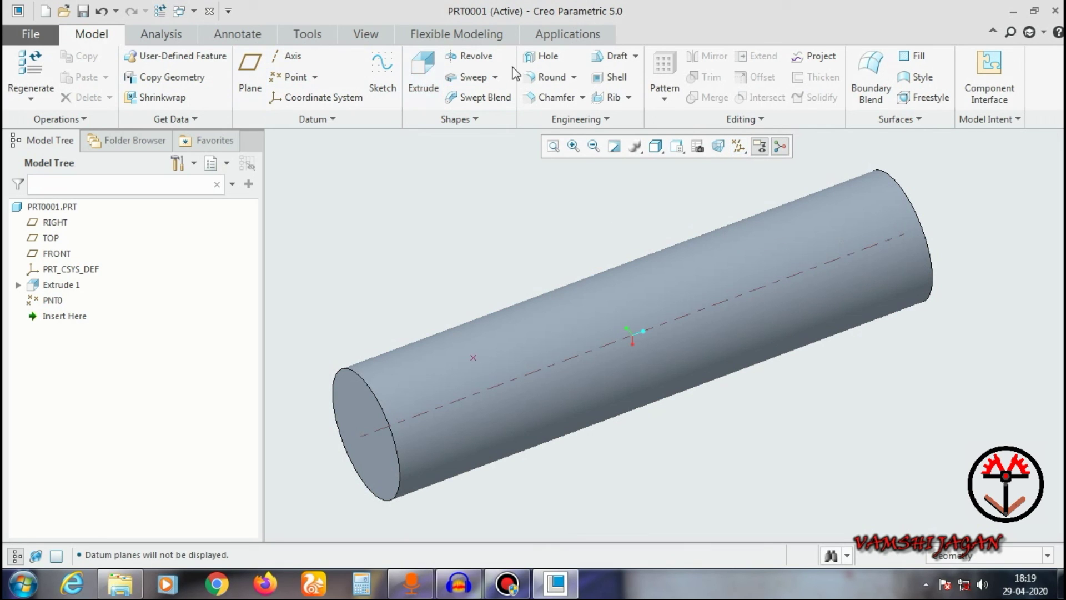
# Place a hole on the cylinder's datum point and adjust its depth to about 46.3 and its diameter to about 1.
pyautogui.click(546, 56)
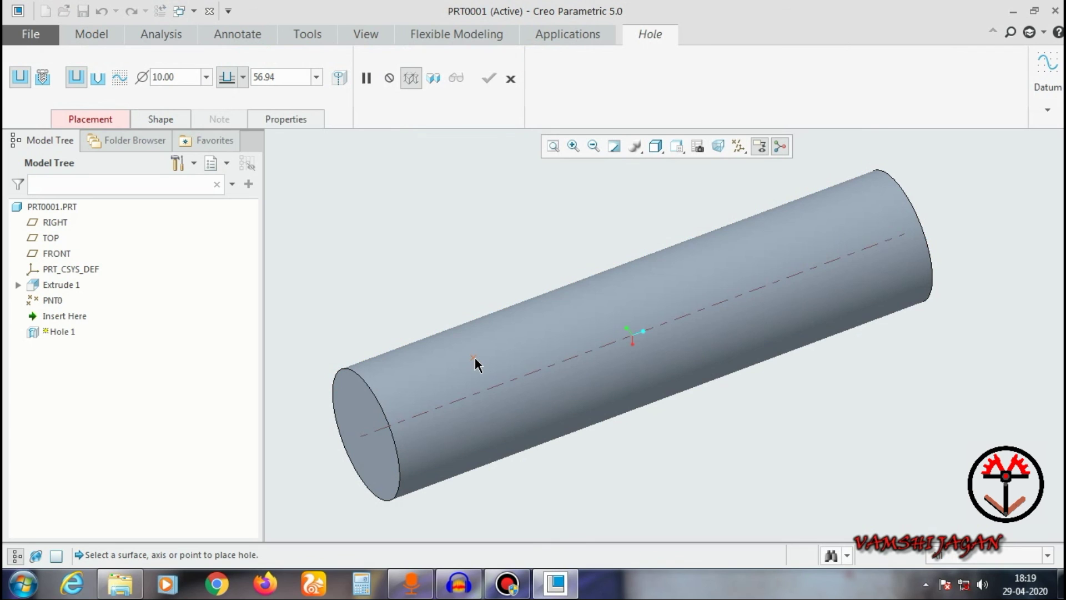
pyautogui.click(475, 358)
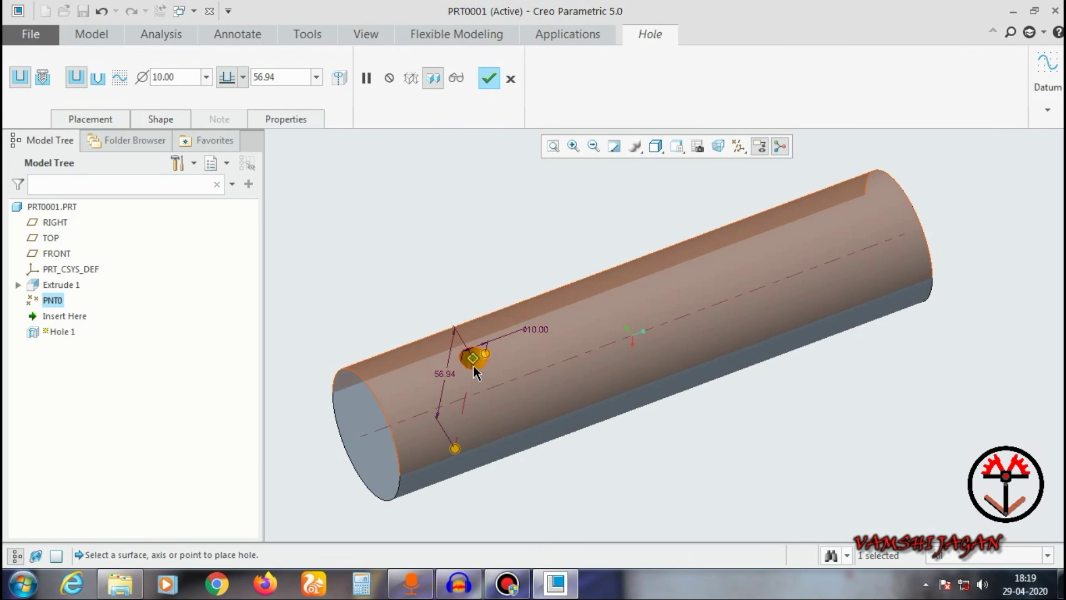
pyautogui.scroll(-3, 473, 365)
pyautogui.click(111, 124)
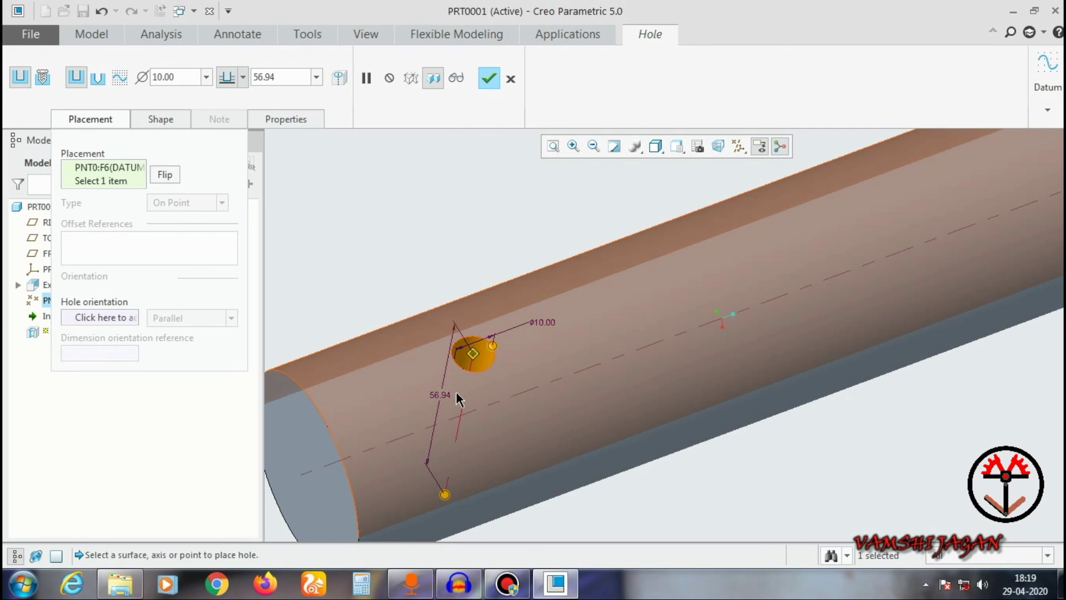
pyautogui.moveTo(444, 495); pyautogui.dragTo(450, 468)
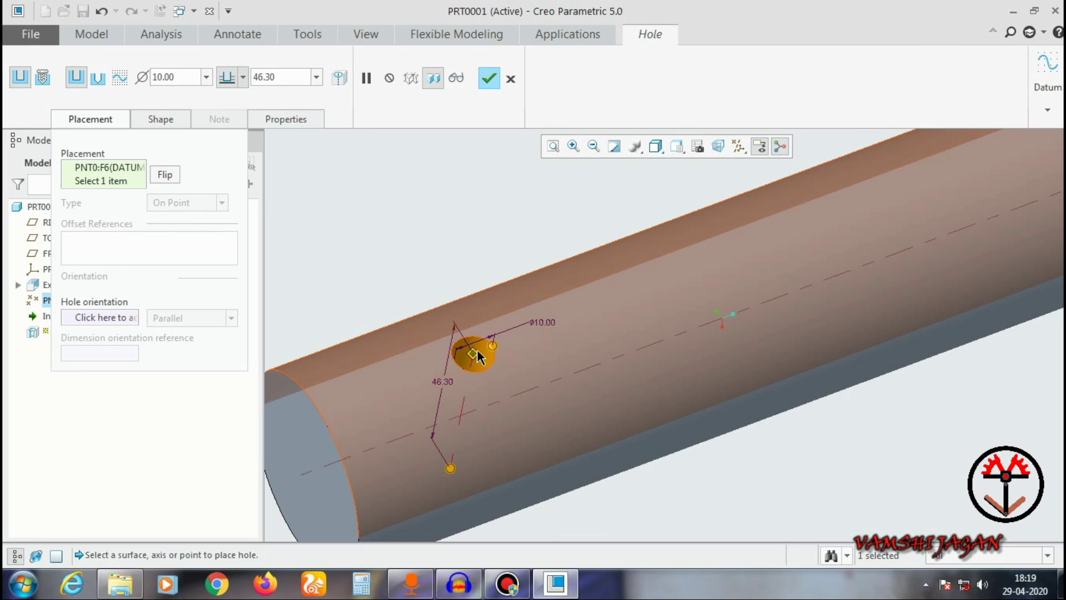
pyautogui.moveTo(491, 356); pyautogui.dragTo(470, 362)
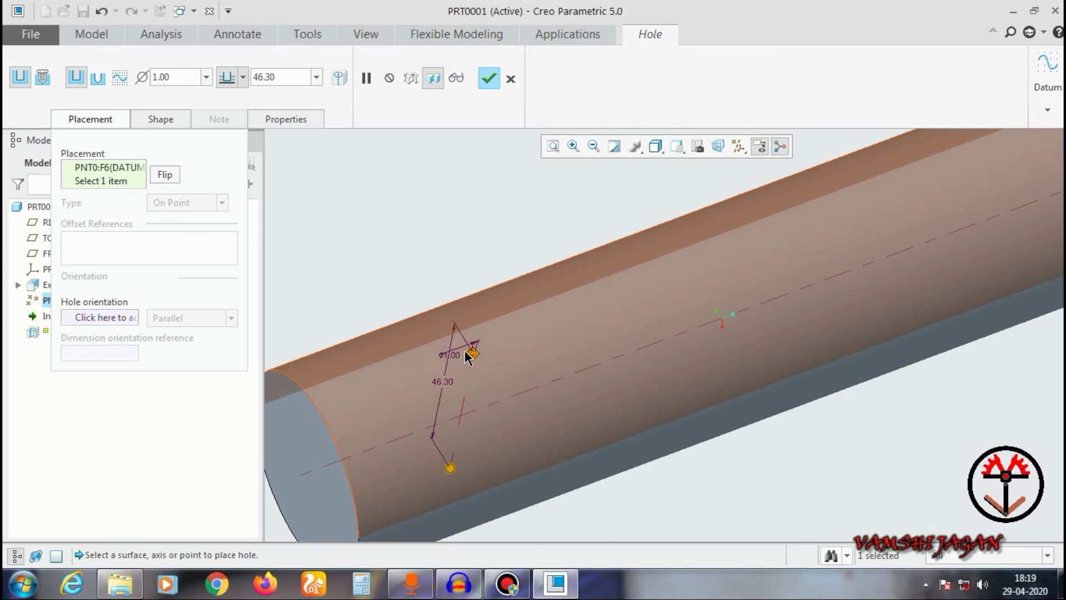
# Set the diameter of the hole on the datum point to 20, and discard the hole feature.
pyautogui.click(175, 74)
pyautogui.write('20')
pyautogui.press('Return')
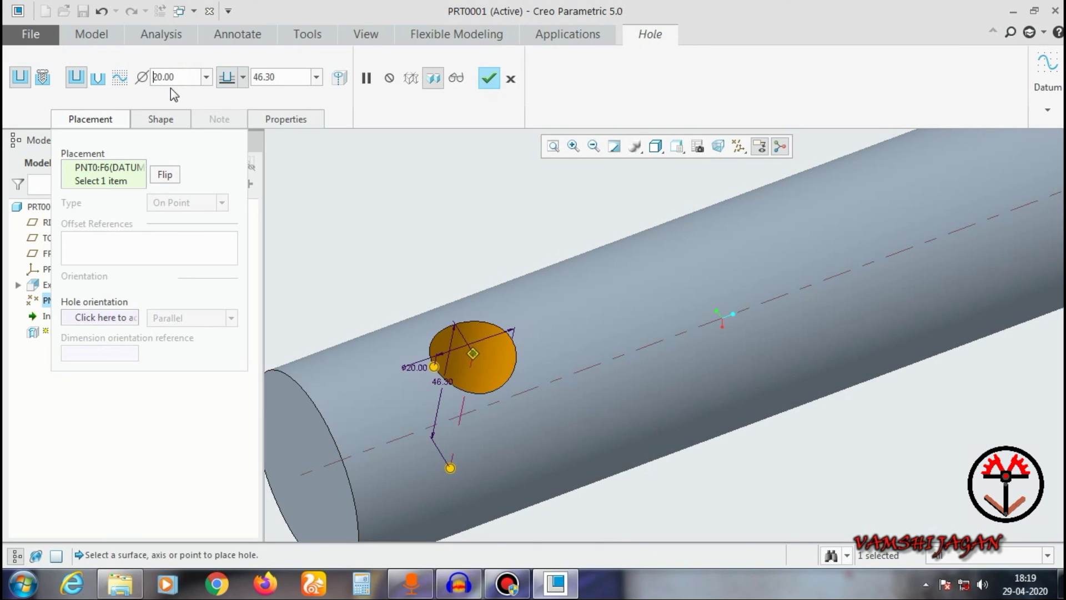
pyautogui.click(510, 79)
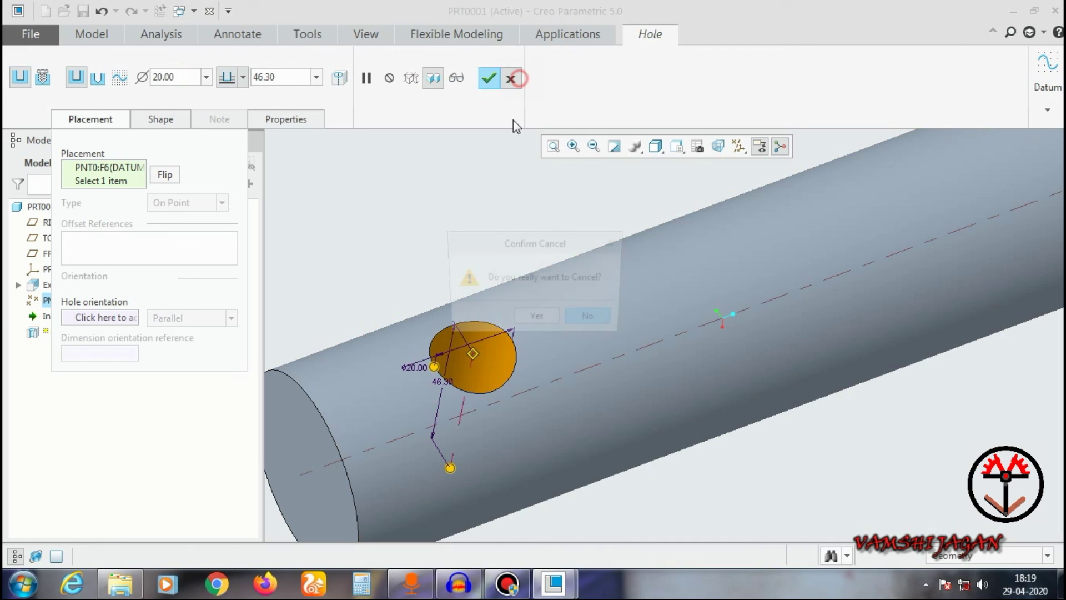
pyautogui.click(547, 319)
# Delete the extruded cylinder together with its dependent datum point.
pyautogui.click(515, 312)
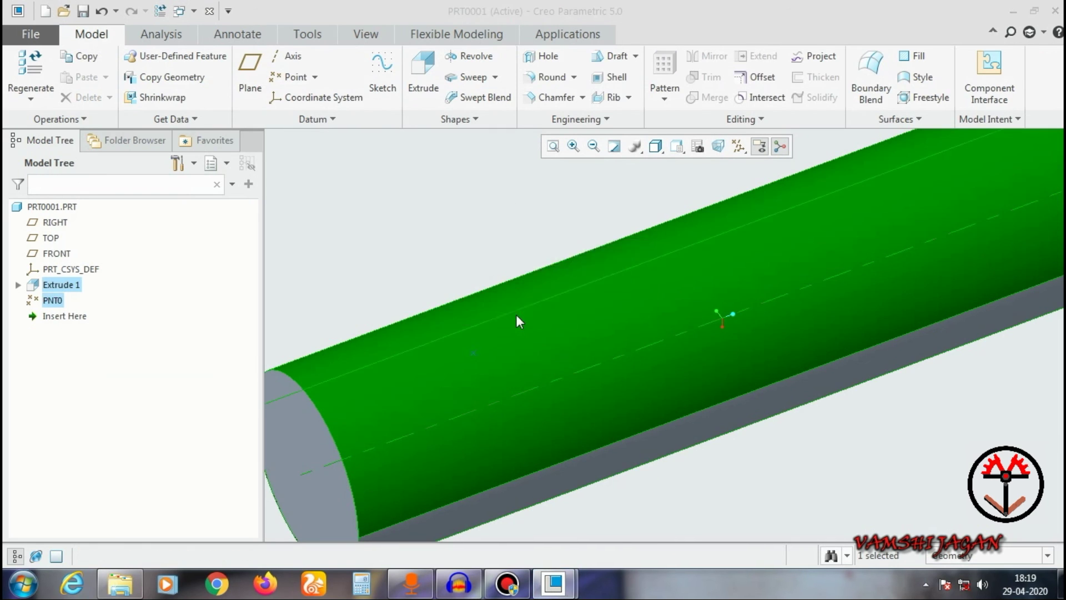
pyautogui.press('Delete')
pyautogui.press('Return')
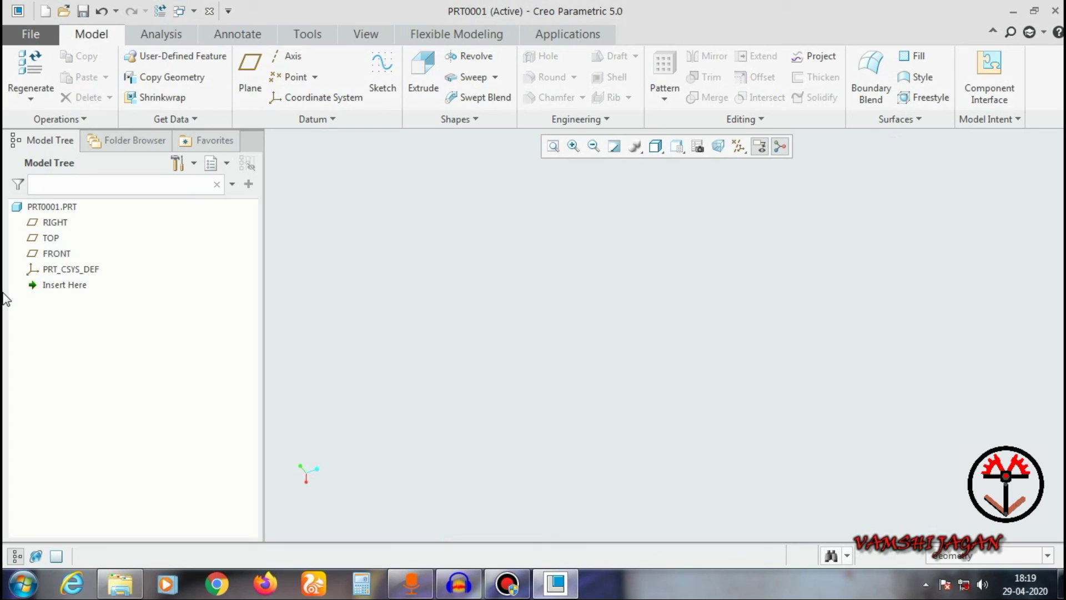
# Start an extrusion on the FRONT plane and sketch a rectangle about 238 by 205 around the origin.
pyautogui.click(46, 256)
pyautogui.click(68, 201)
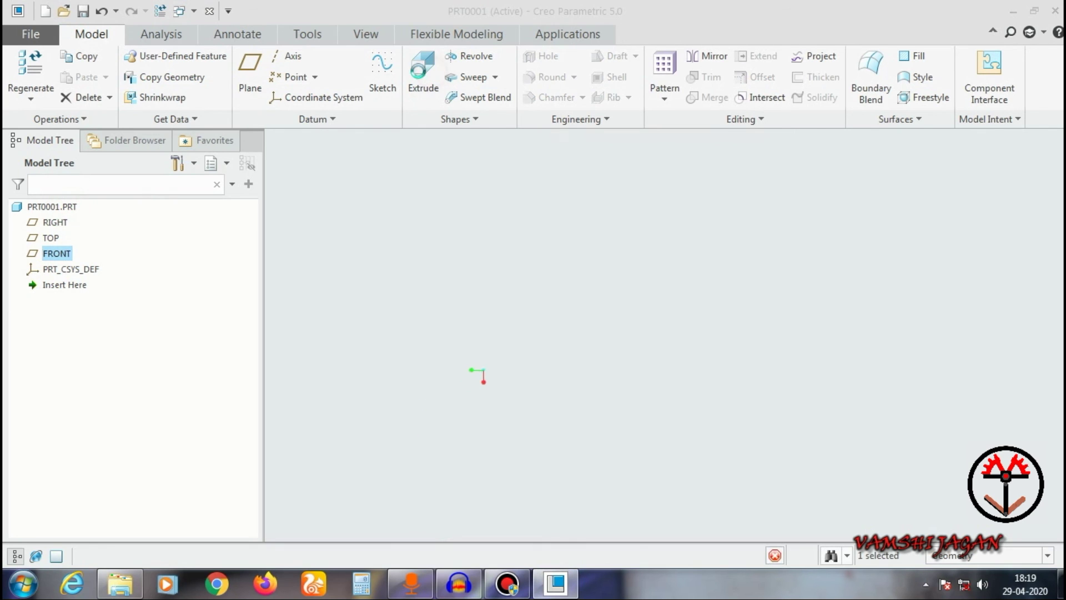
pyautogui.click(424, 73)
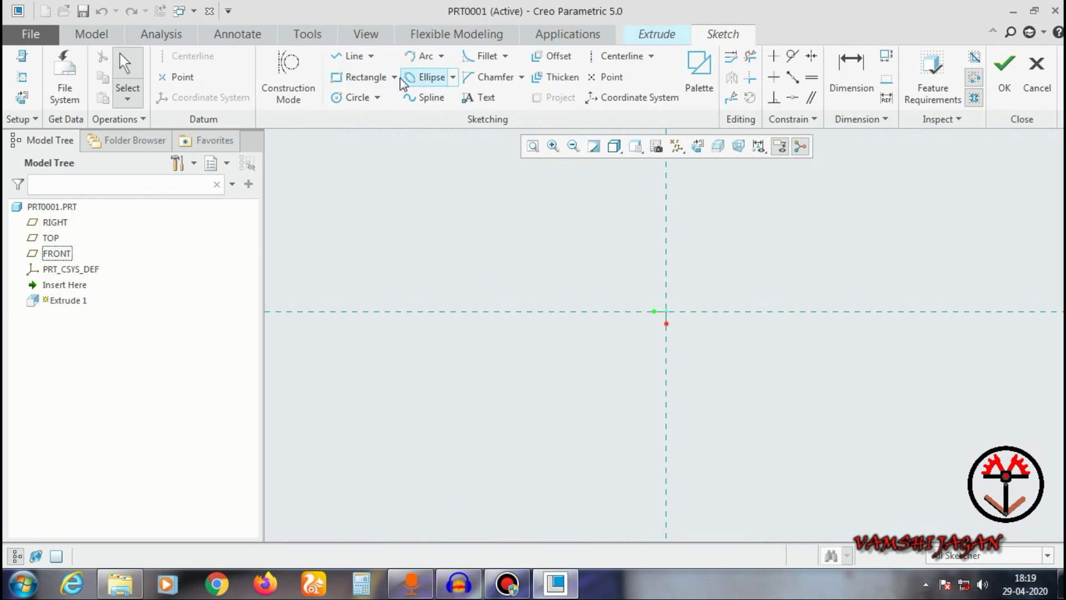
pyautogui.click(364, 77)
pyautogui.click(583, 238)
pyautogui.click(758, 387)
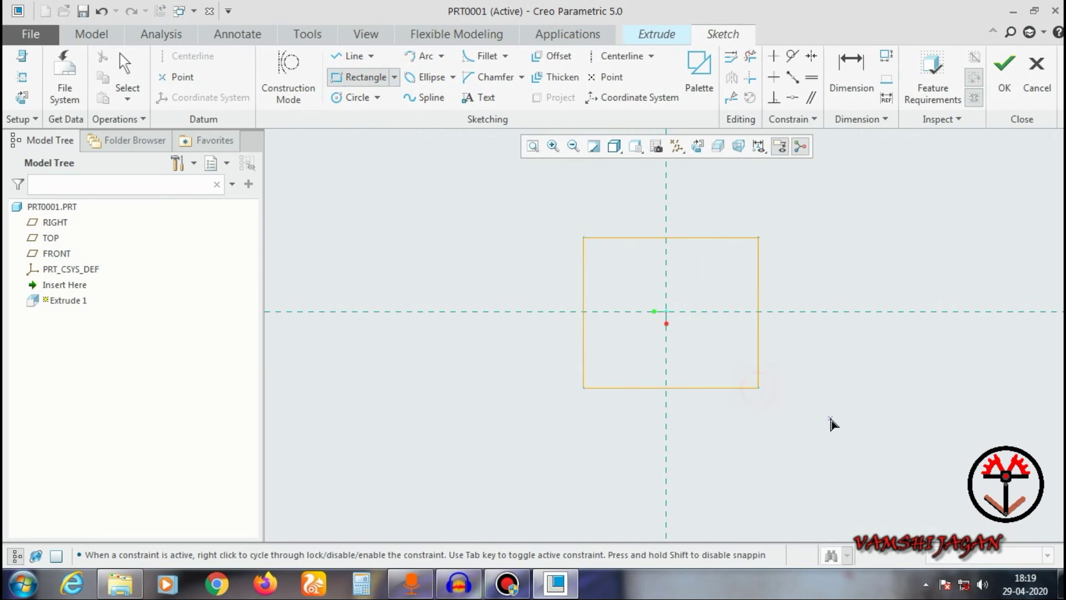
# Finish the rectangle sketch and extrude it into a block about 216.5 deep.
pyautogui.click(1036, 72)
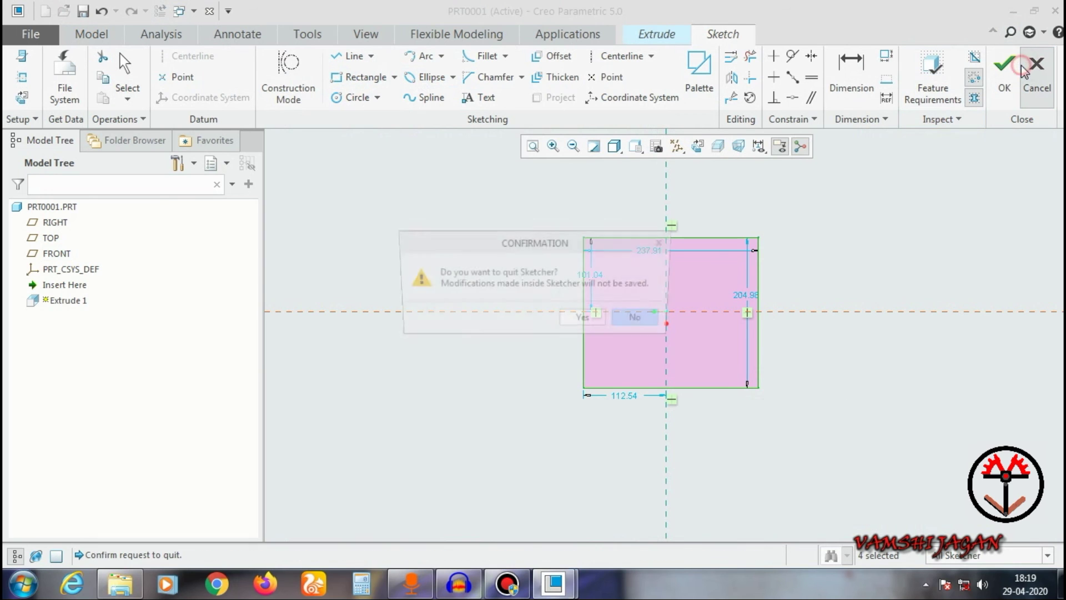
pyautogui.click(636, 321)
pyautogui.click(1004, 72)
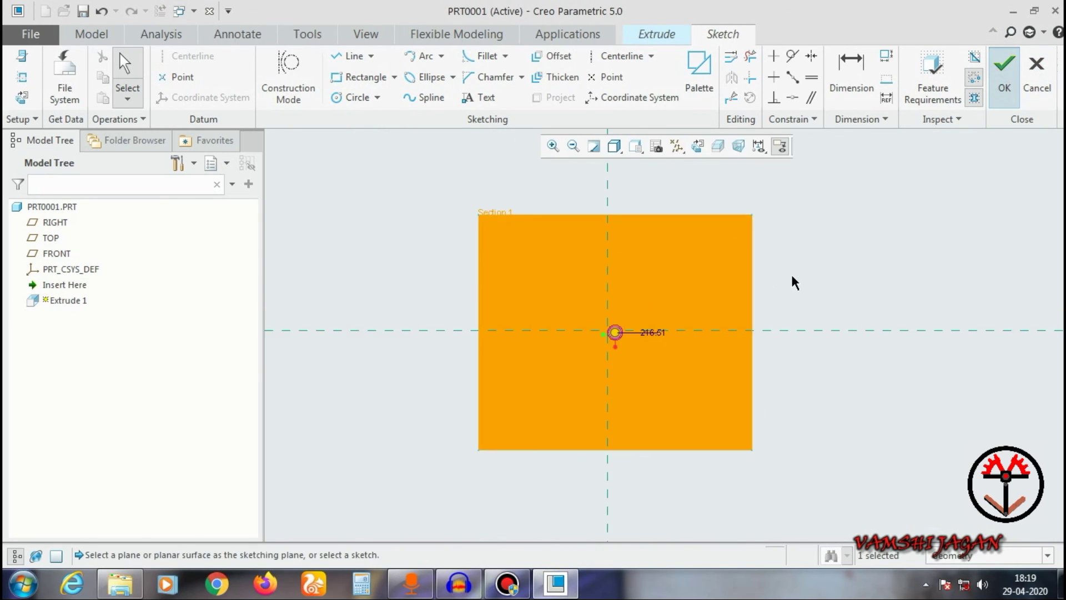
pyautogui.click(457, 79)
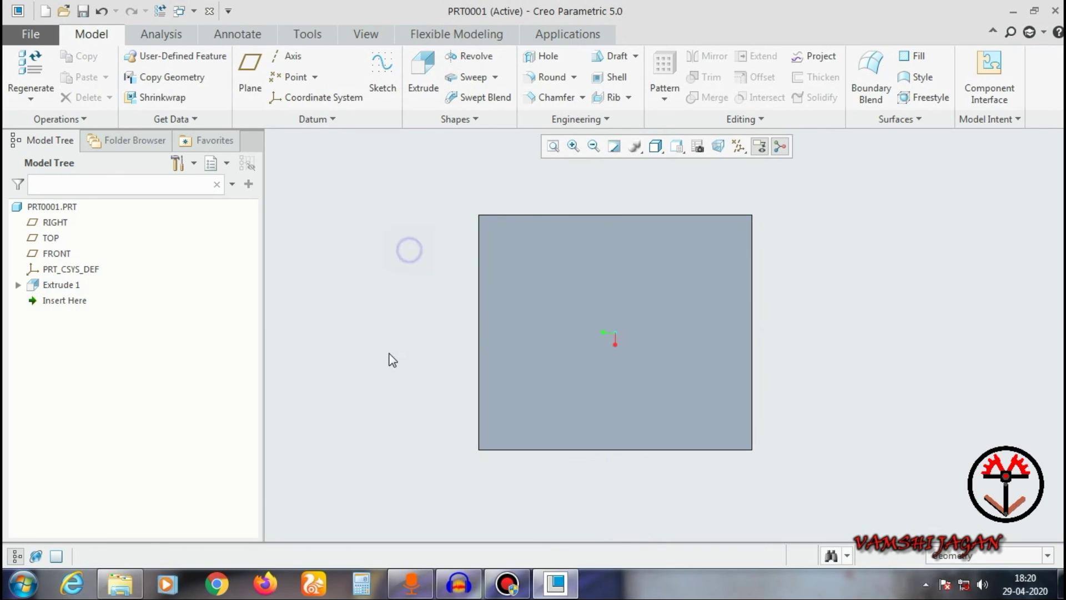
# Create a datum point on the block's front face, offset about 63.7 from the upper edge and about 88 from the left edge.
pyautogui.click(431, 314)
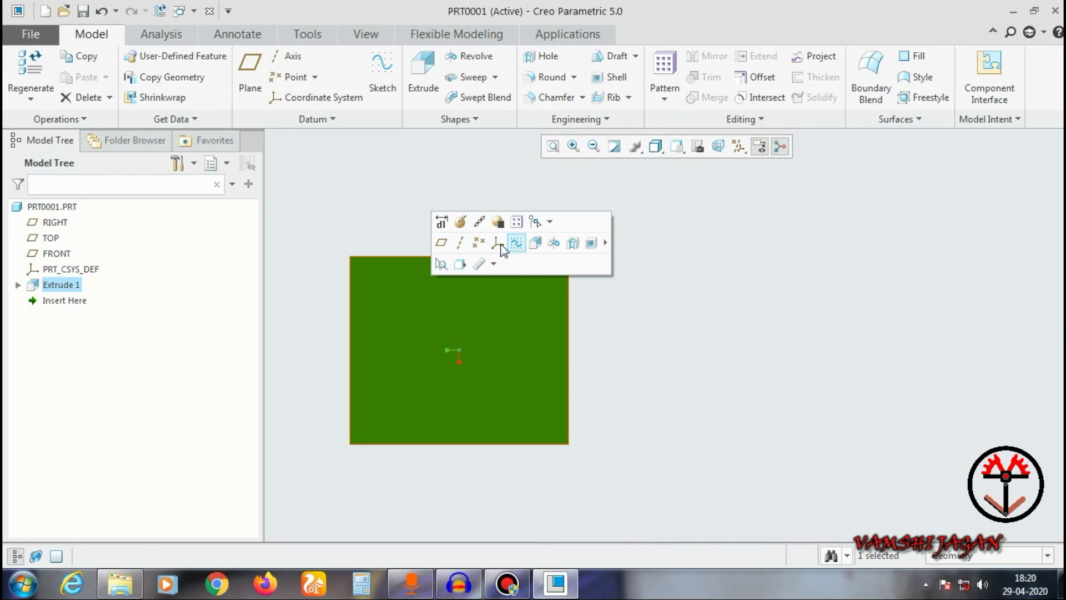
pyautogui.click(479, 243)
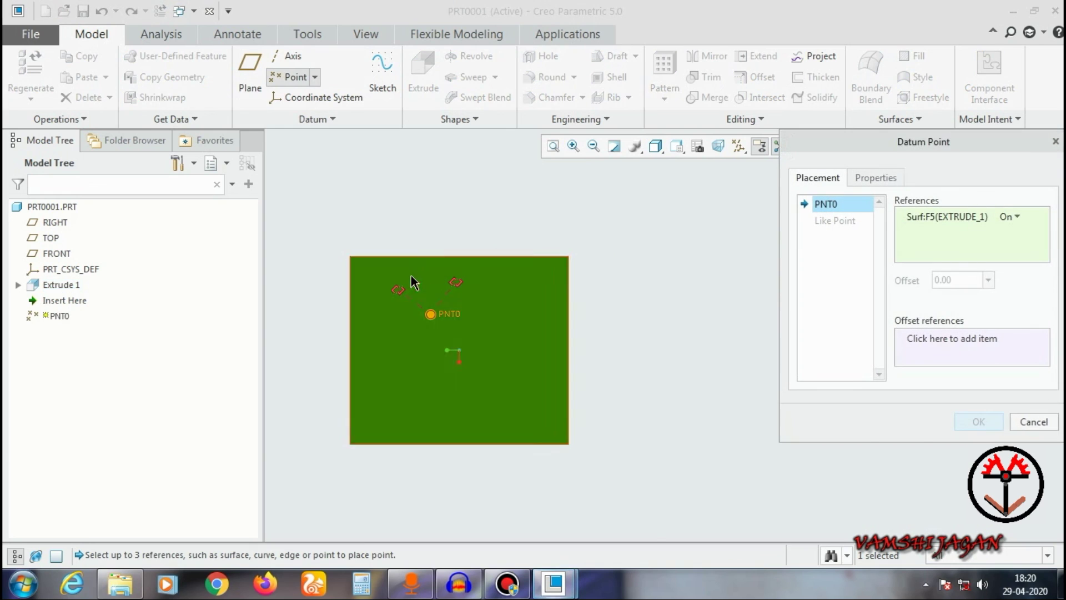
pyautogui.scroll(-2, 412, 275)
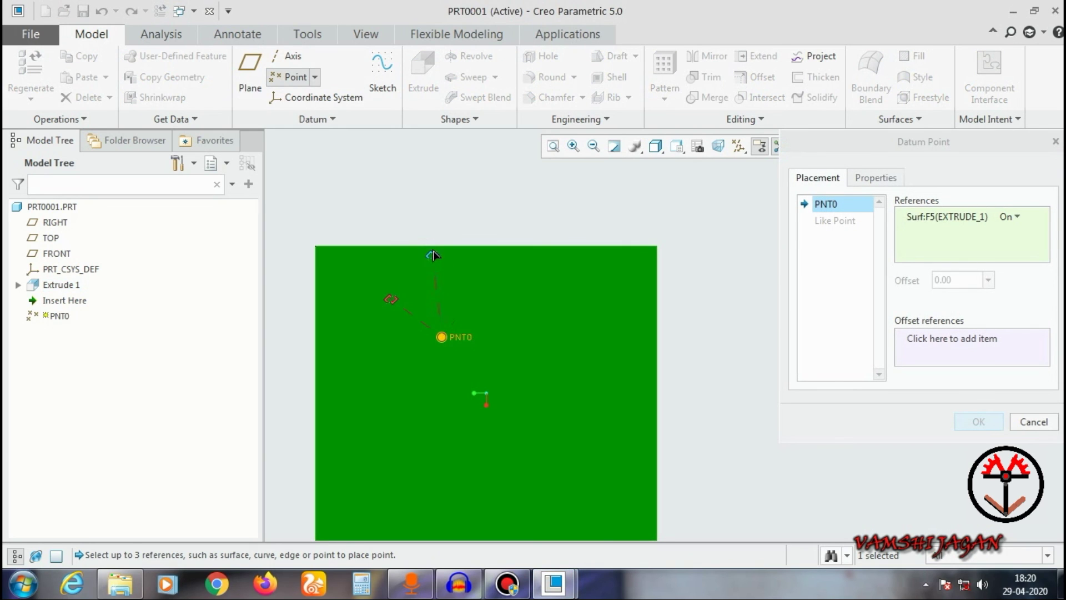
pyautogui.moveTo(433, 255); pyautogui.dragTo(442, 245)
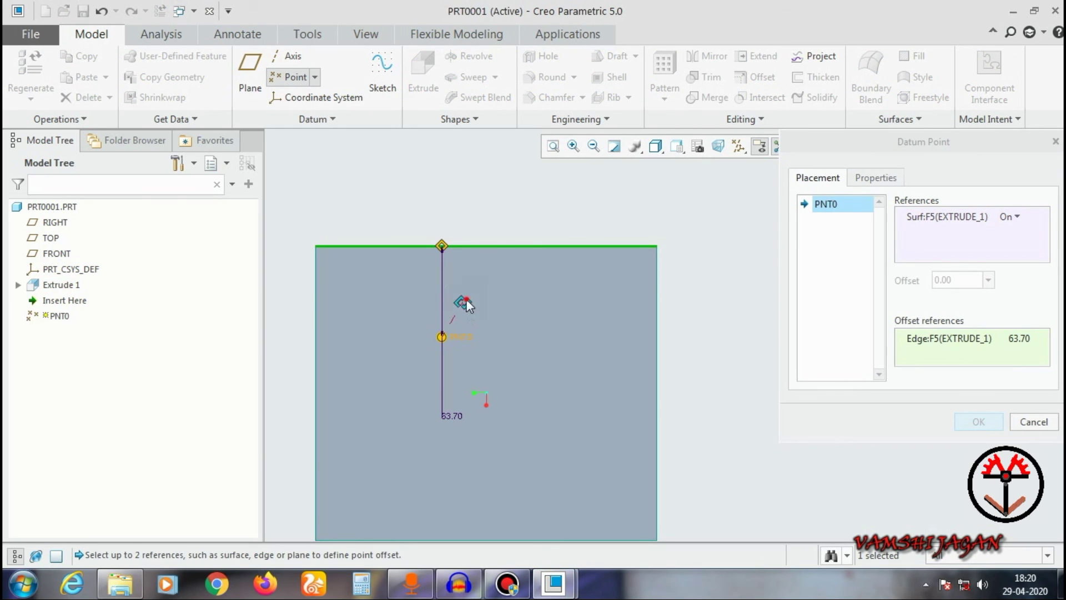
pyautogui.moveTo(464, 302); pyautogui.dragTo(317, 317)
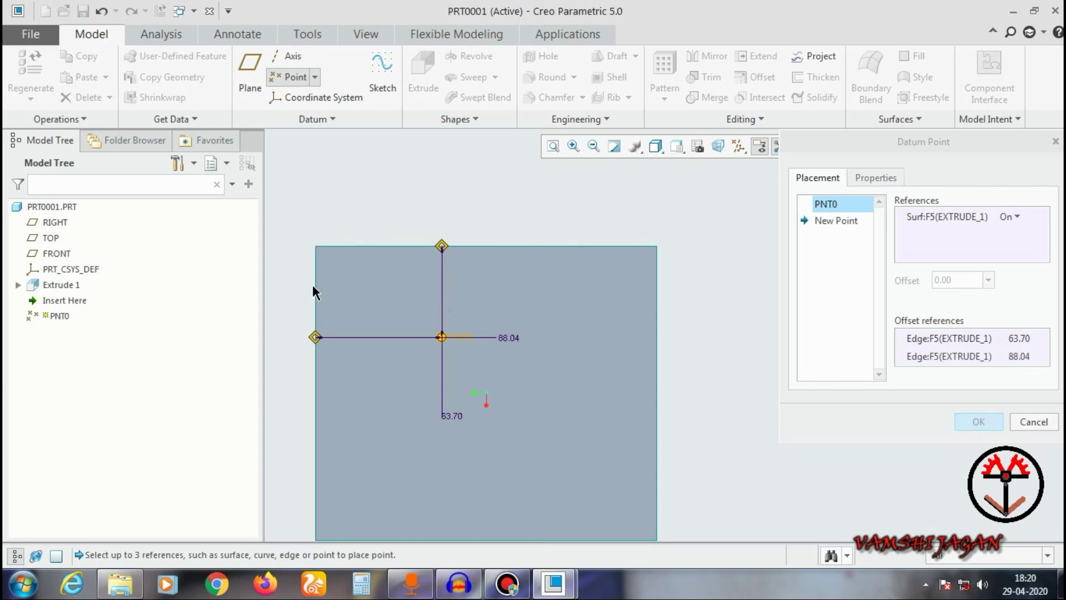
pyautogui.click(975, 423)
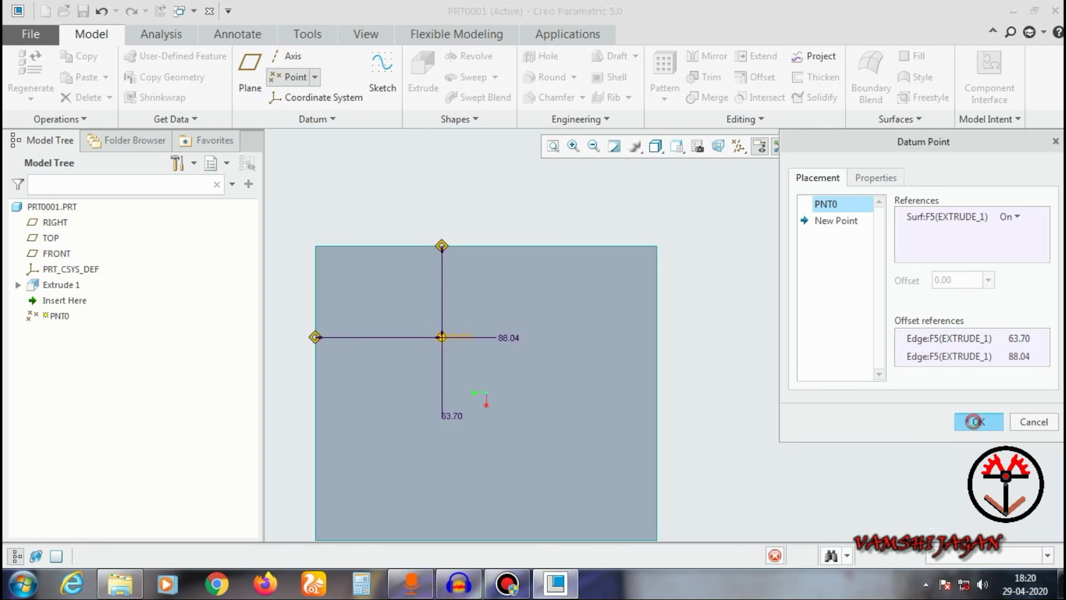
# Create a second datum point on the front face, offset about 47.7 from the upper edge and about 61.4 from the right edge.
pyautogui.click(286, 80)
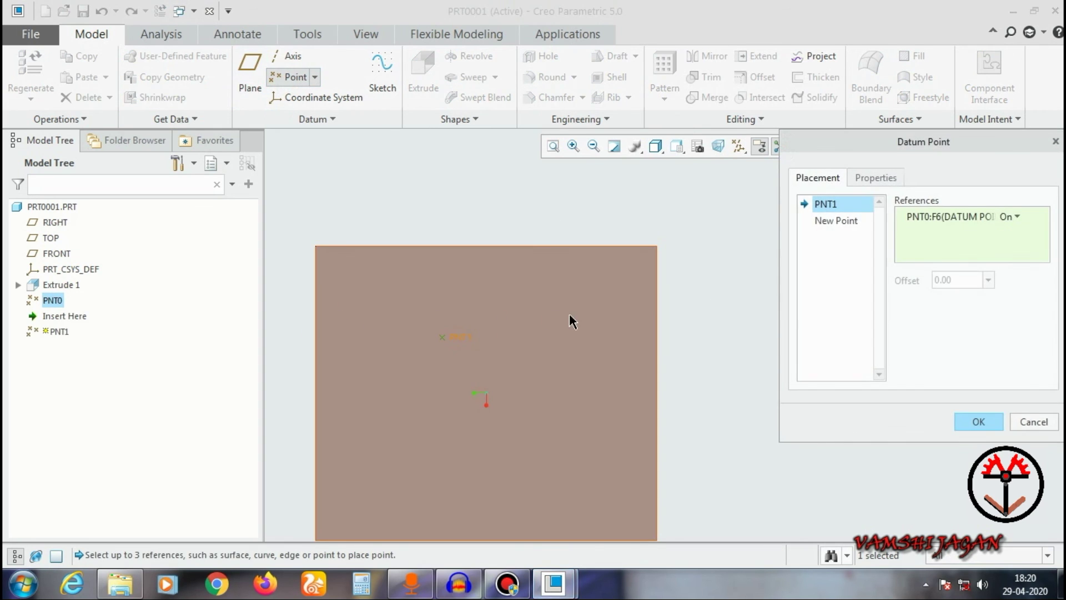
pyautogui.click(568, 314)
pyautogui.moveTo(589, 279); pyautogui.dragTo(628, 247)
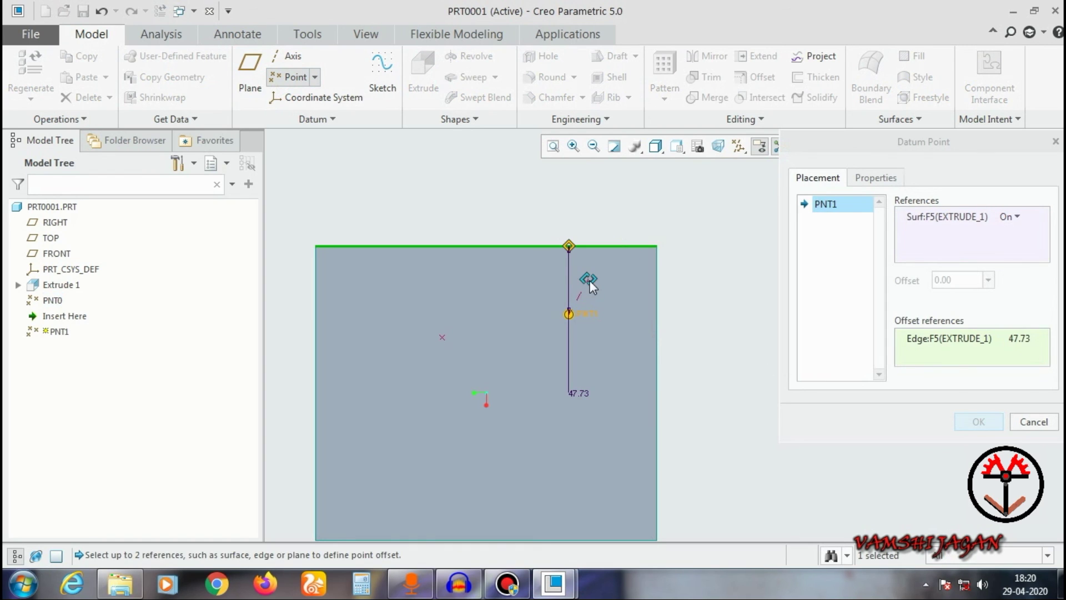
pyautogui.moveTo(589, 280); pyautogui.dragTo(658, 286)
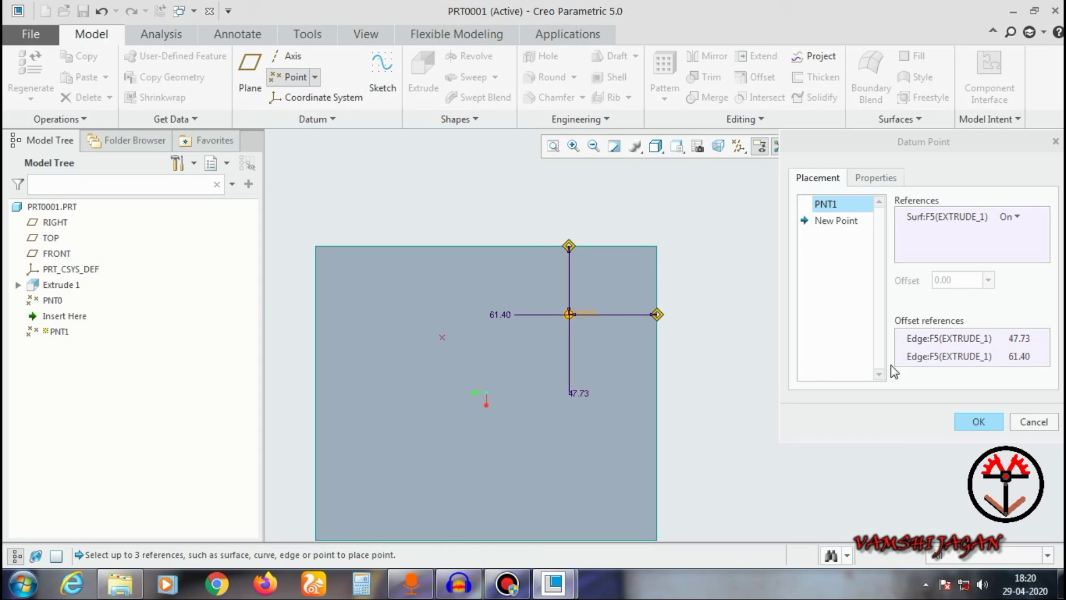
pyautogui.click(969, 428)
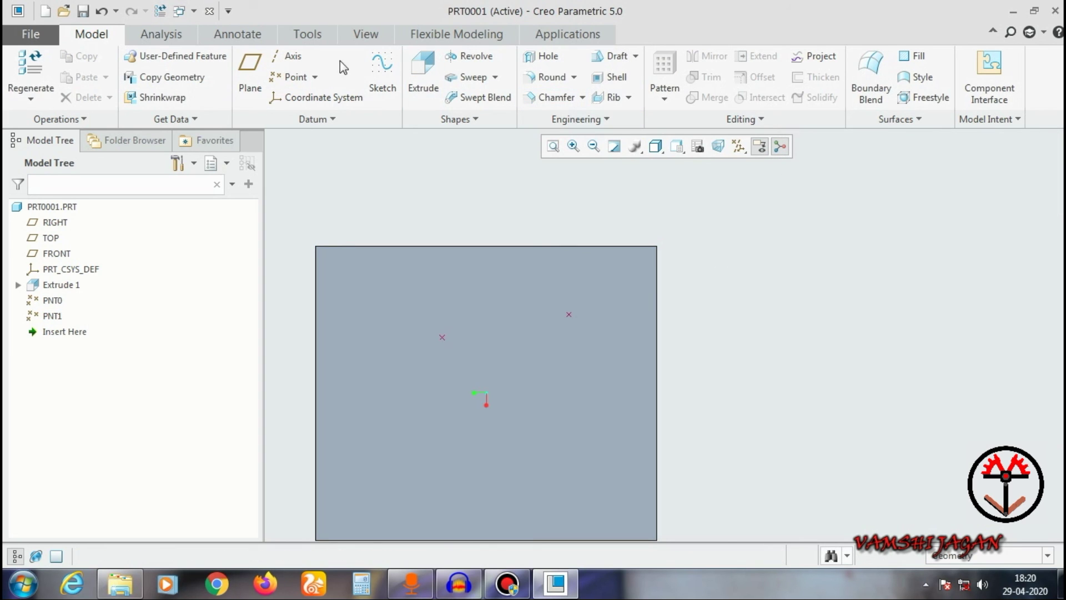
# Create a hole of diameter 20 and depth 95.36 on each of the block's two datum points.
pyautogui.click(543, 56)
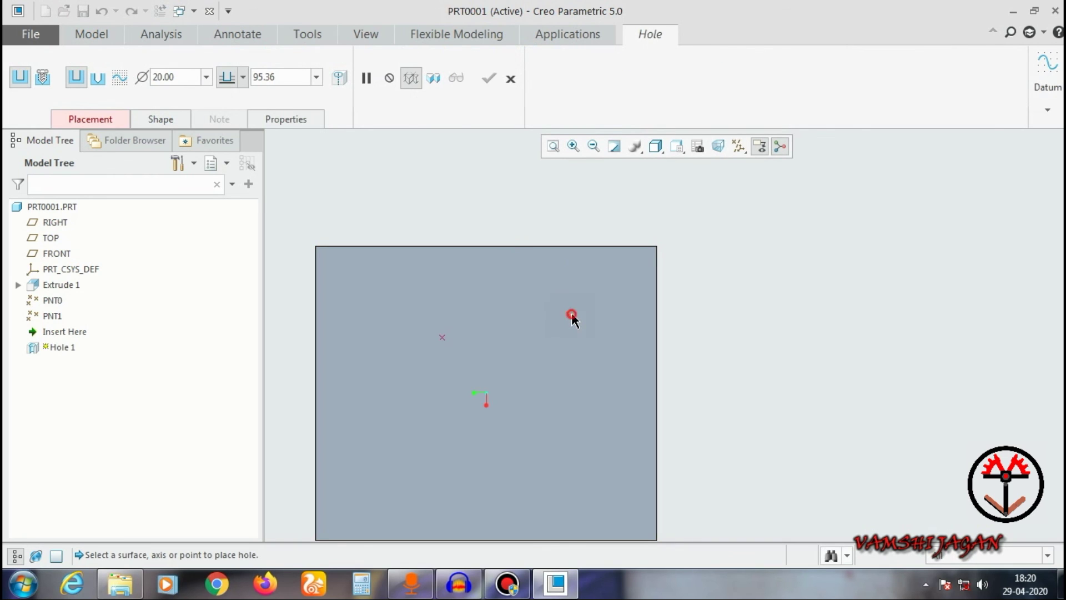
pyautogui.click(572, 315)
pyautogui.click(487, 80)
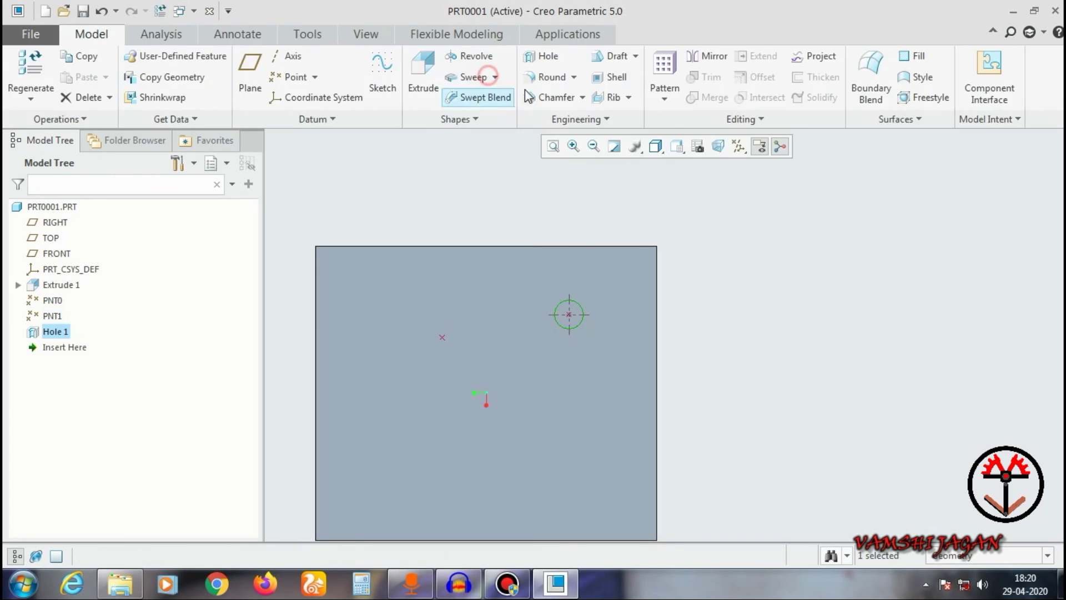
pyautogui.click(542, 56)
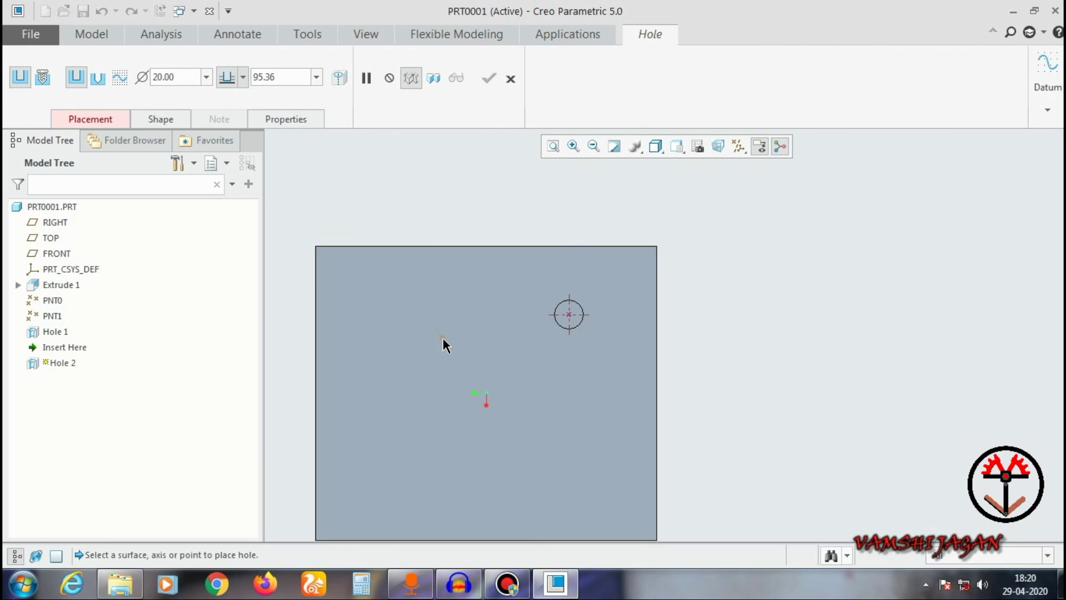
pyautogui.click(442, 337)
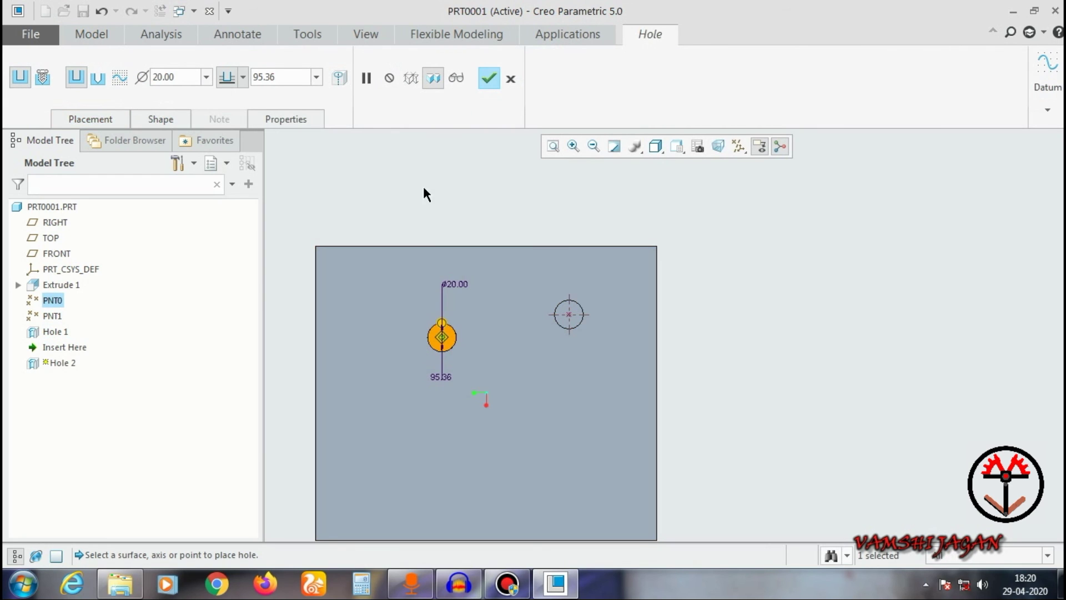
pyautogui.click(488, 79)
# Edit the definition of the right-hand hole on the block's front face and remove its datum point placement reference.
pyautogui.moveTo(525, 222); pyautogui.dragTo(533, 277, button='middle')
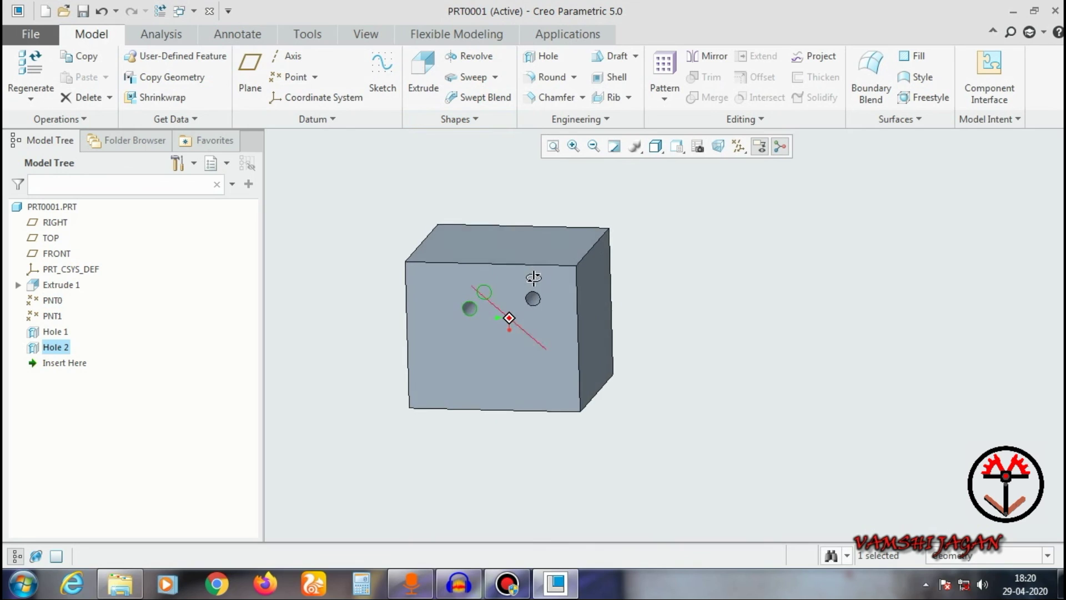
pyautogui.scroll(-2, 534, 278)
pyautogui.click(492, 176)
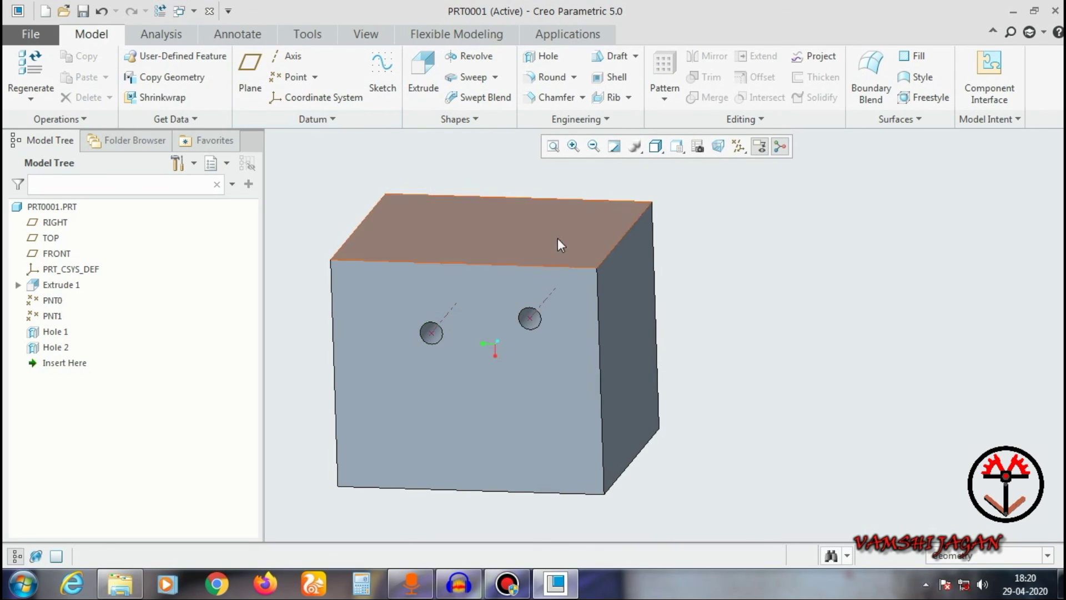
pyautogui.click(529, 328)
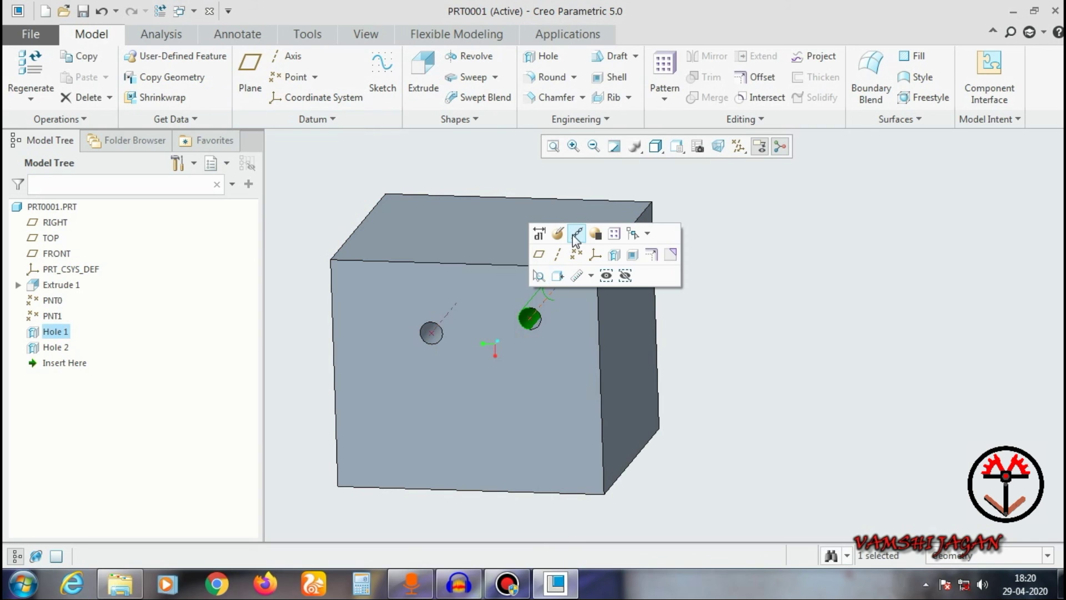
pyautogui.click(559, 234)
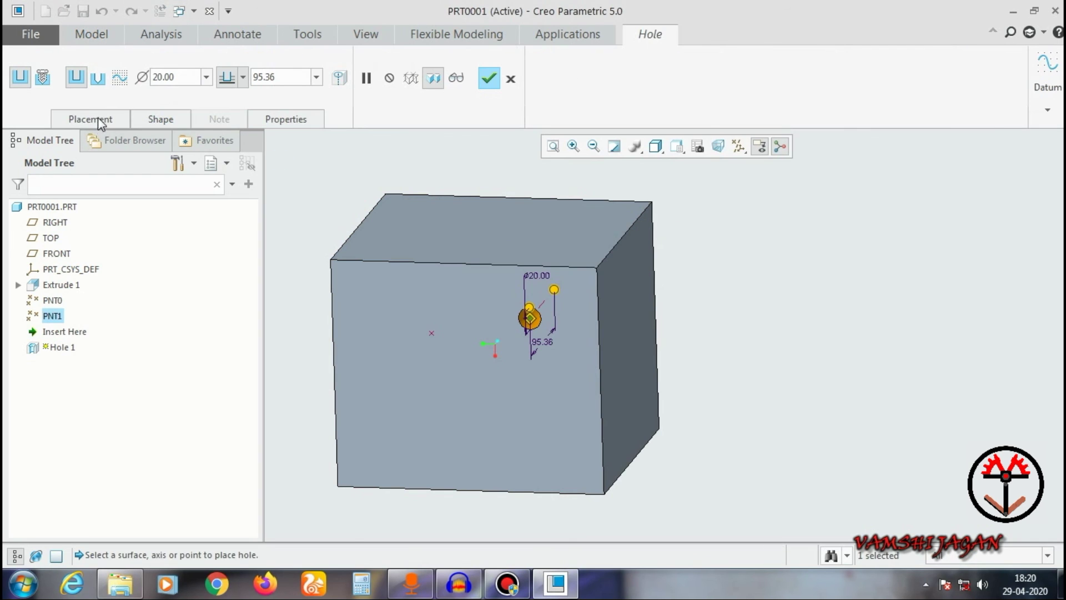
pyautogui.click(92, 119)
pyautogui.rightClick(108, 169)
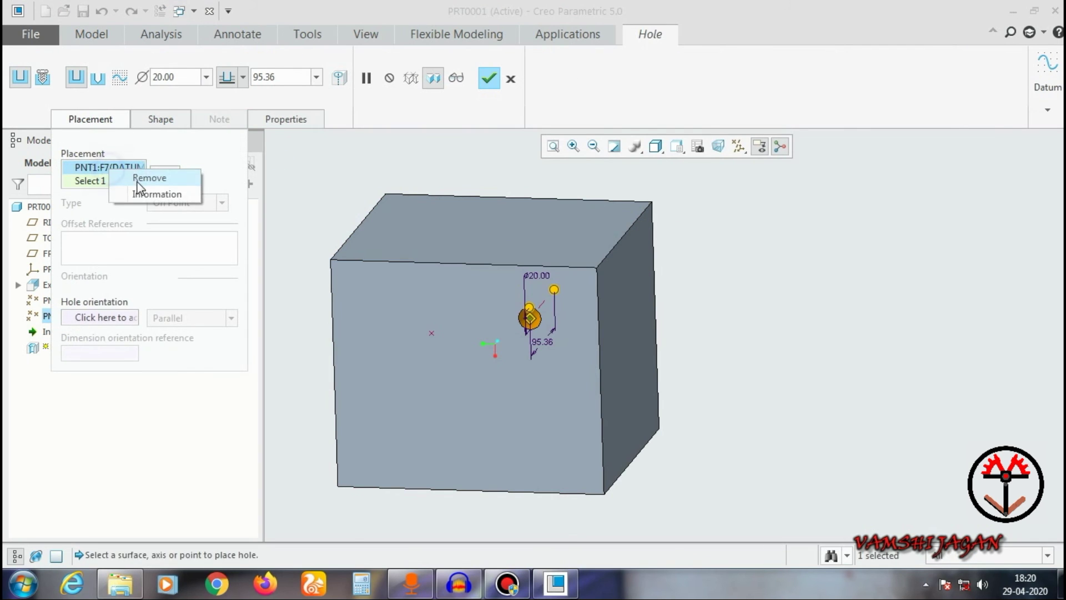
pyautogui.click(142, 175)
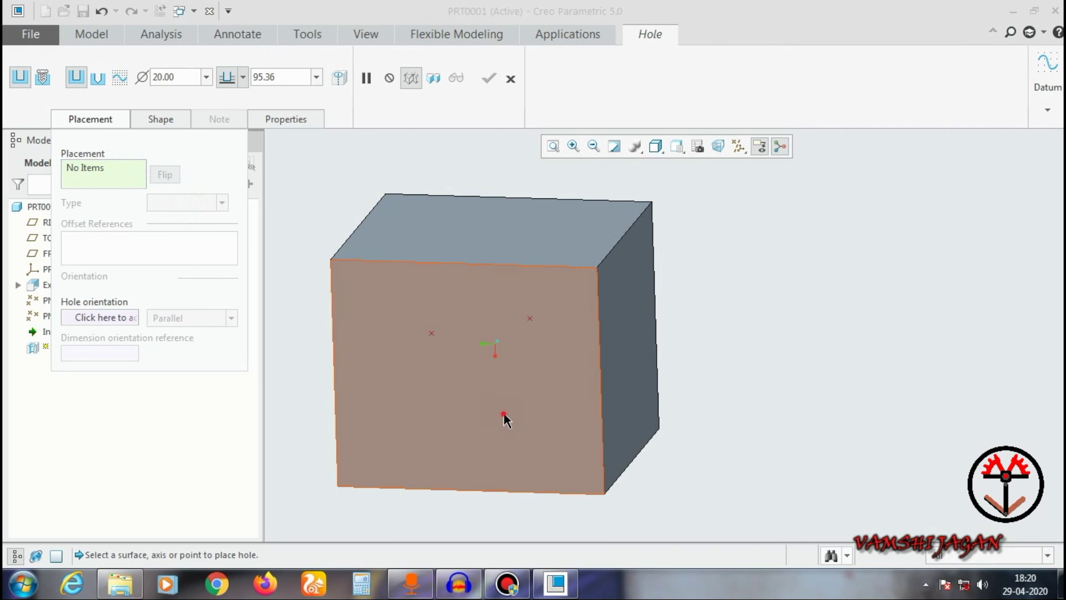
# Place the hole on the block's front face with Linear placement and flip its direction outward from the block.
pyautogui.click(503, 414)
pyautogui.click(197, 203)
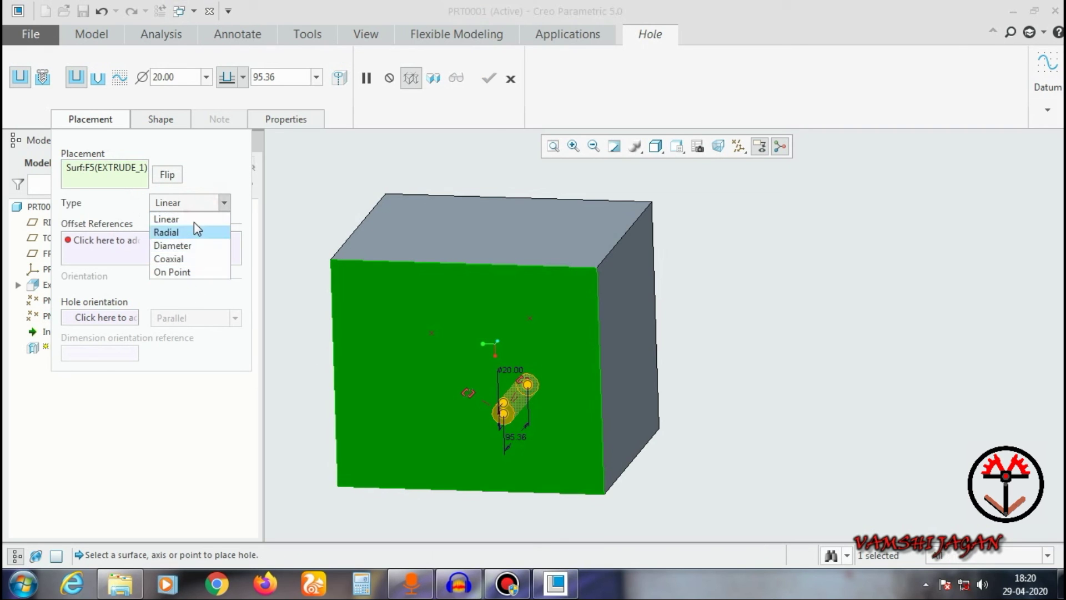
pyautogui.click(195, 199)
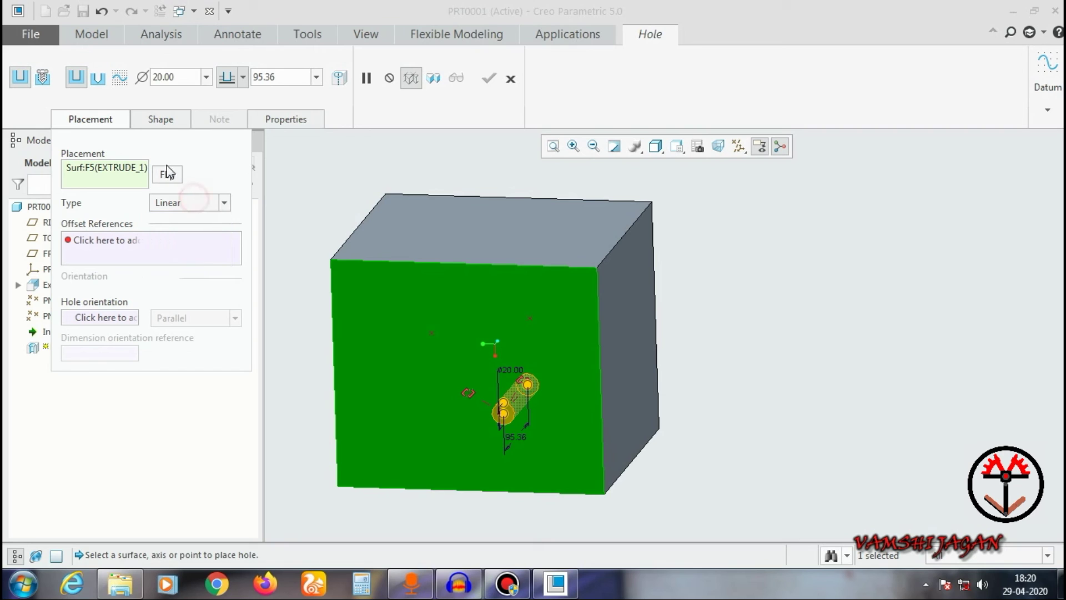
pyautogui.click(168, 179)
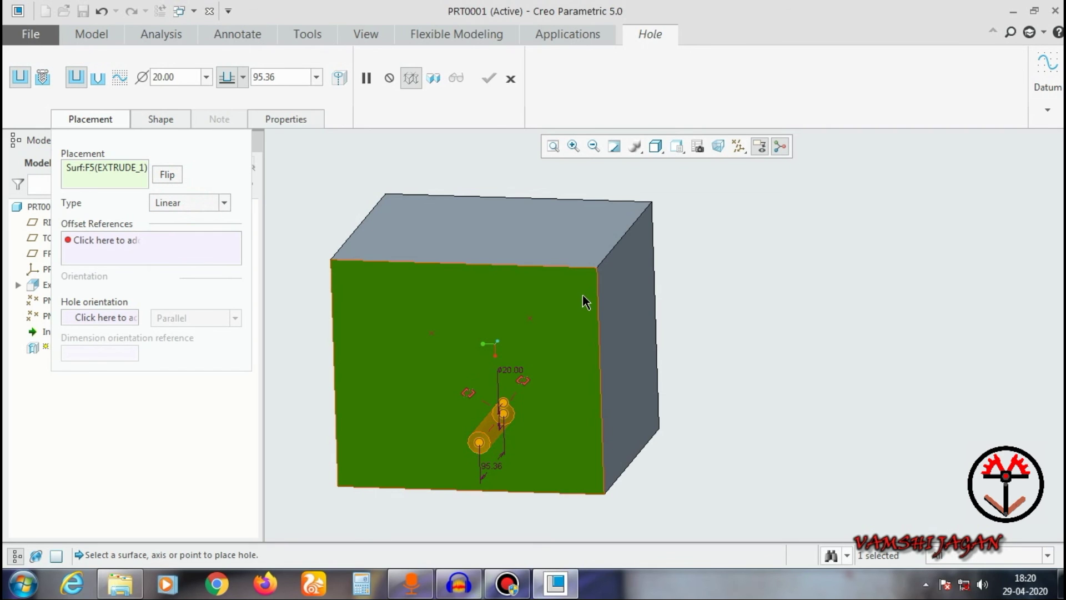
pyautogui.moveTo(584, 300); pyautogui.dragTo(548, 321, button='middle')
pyautogui.scroll(2, 547, 314)
pyautogui.scroll(-3, 415, 368)
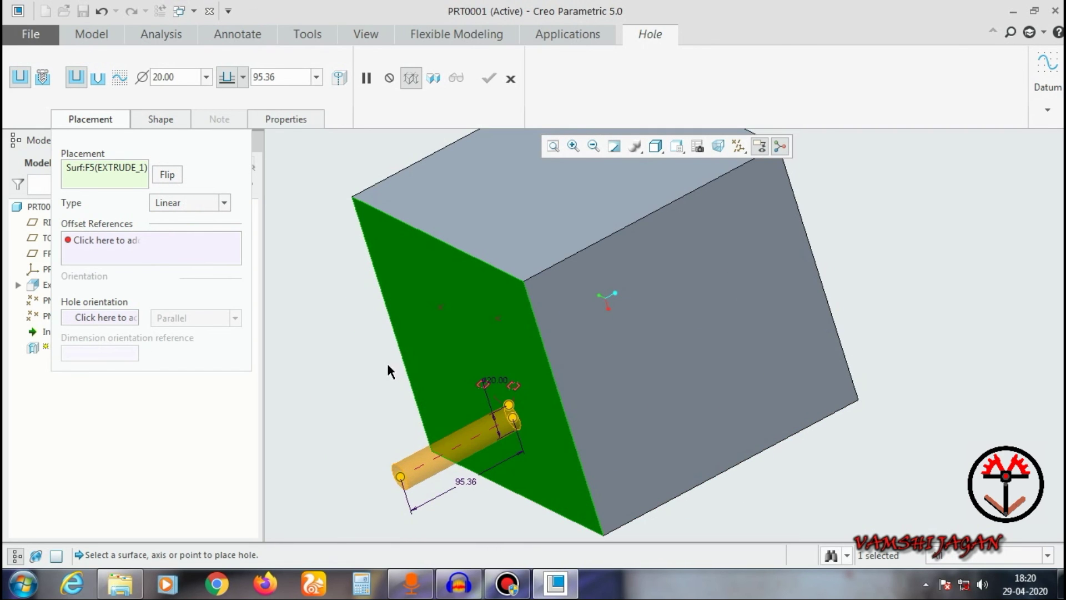
# Flip the hole's direction back into the block and discard the changes to its definition.
pyautogui.click(170, 175)
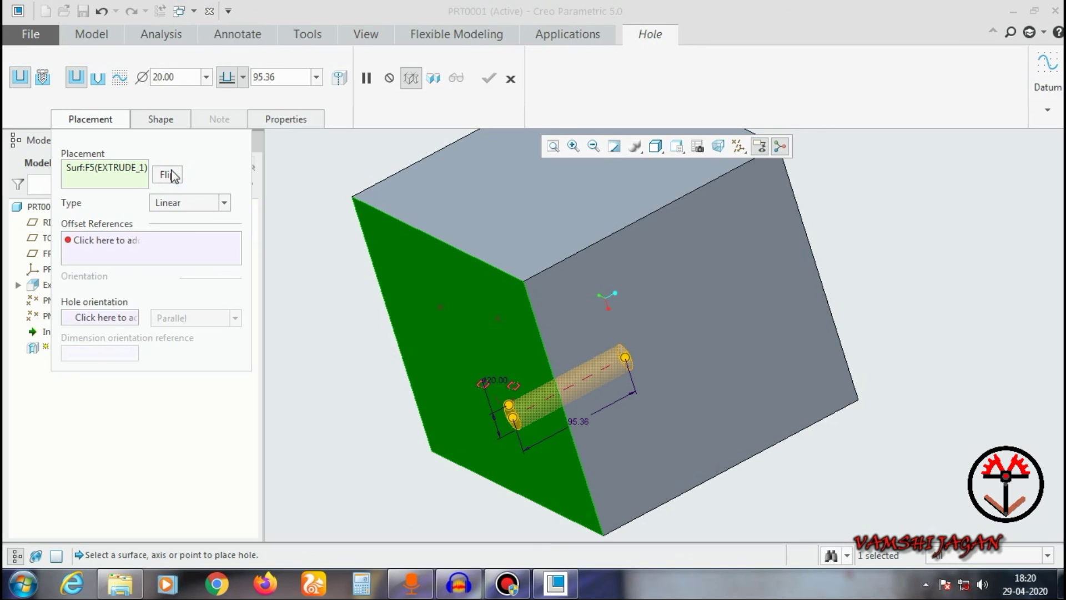
pyautogui.click(171, 175)
pyautogui.click(171, 176)
pyautogui.click(510, 79)
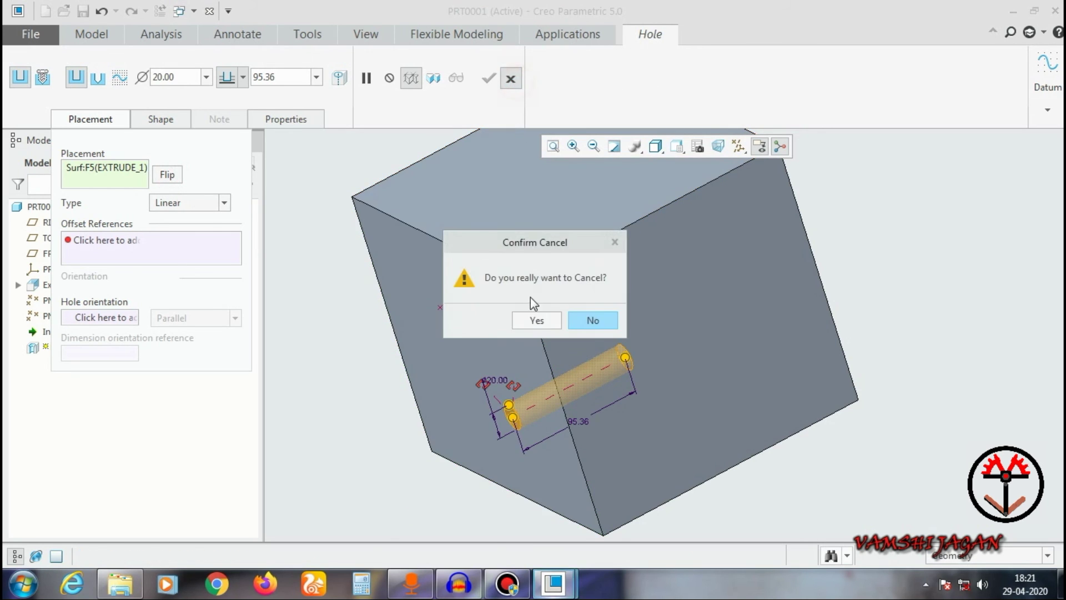
pyautogui.click(530, 318)
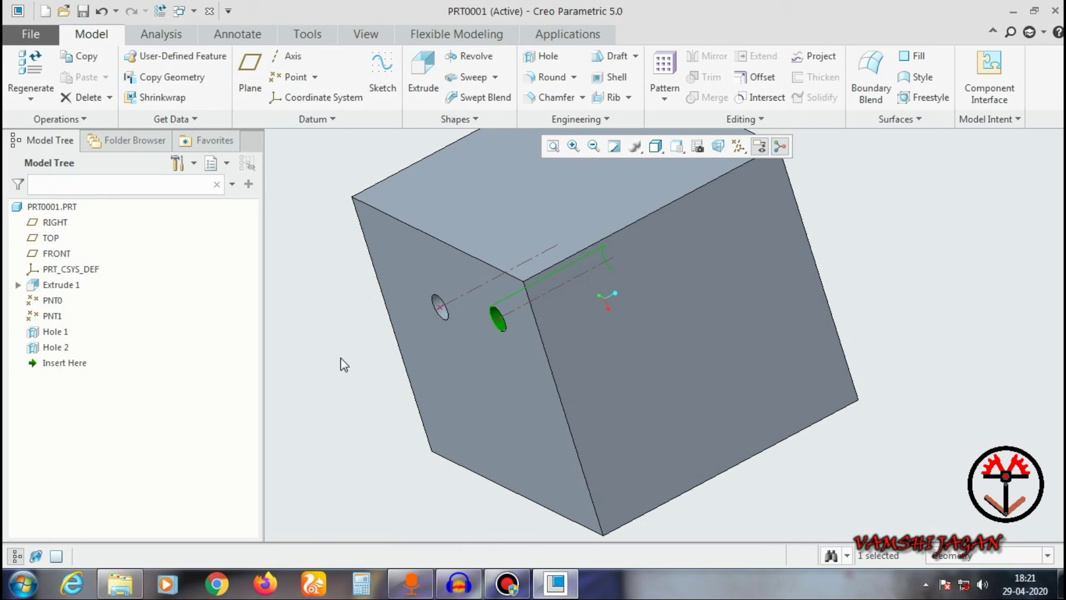
pyautogui.click(340, 358)
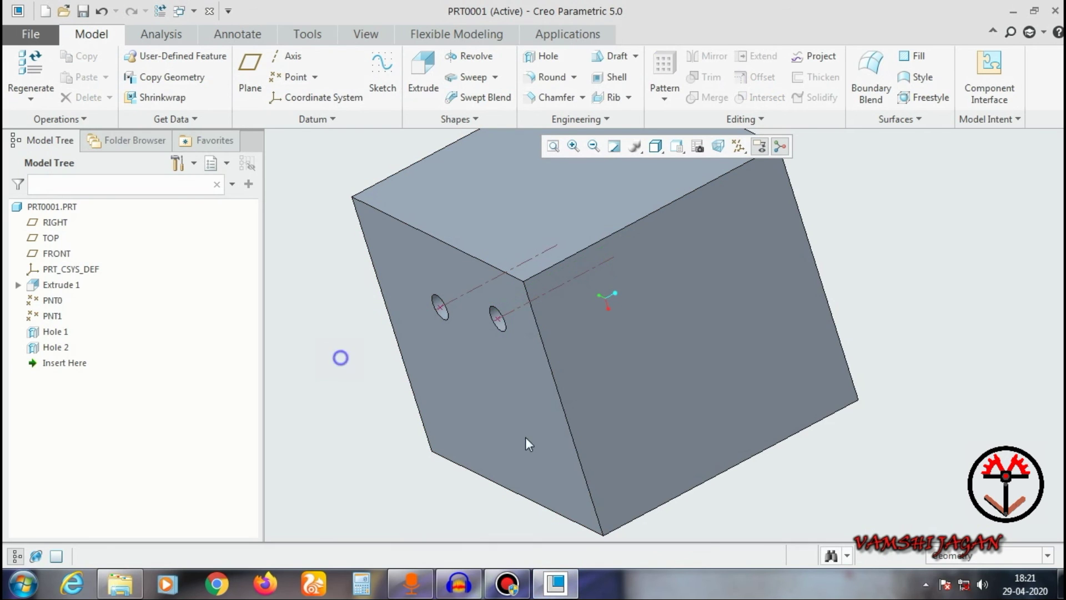
pyautogui.scroll(4, 605, 448)
pyautogui.moveTo(605, 447); pyautogui.dragTo(783, 392, button='middle')
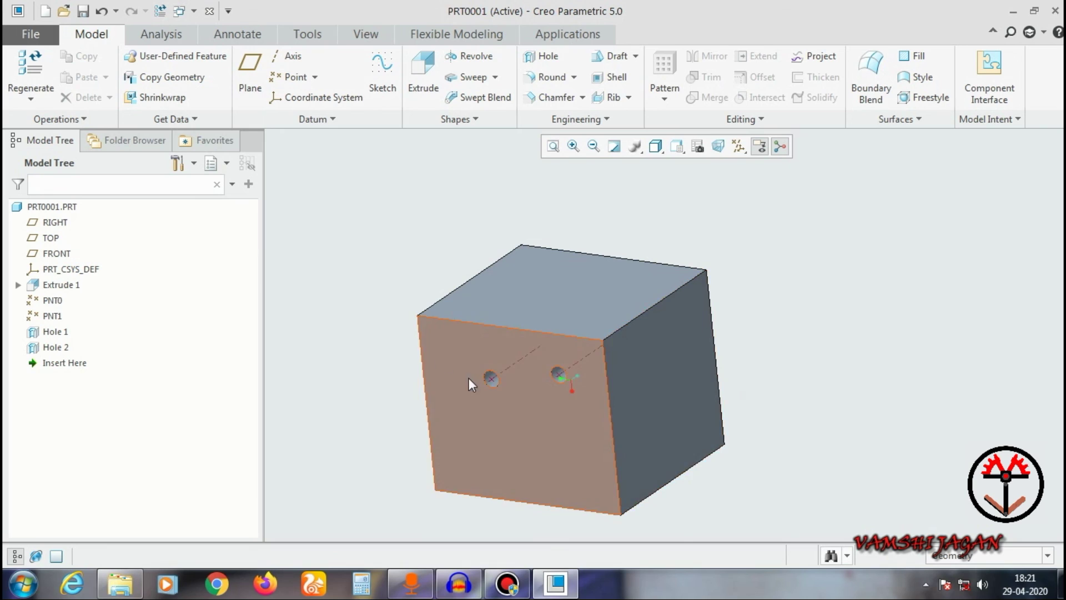
pyautogui.scroll(-5, 511, 378)
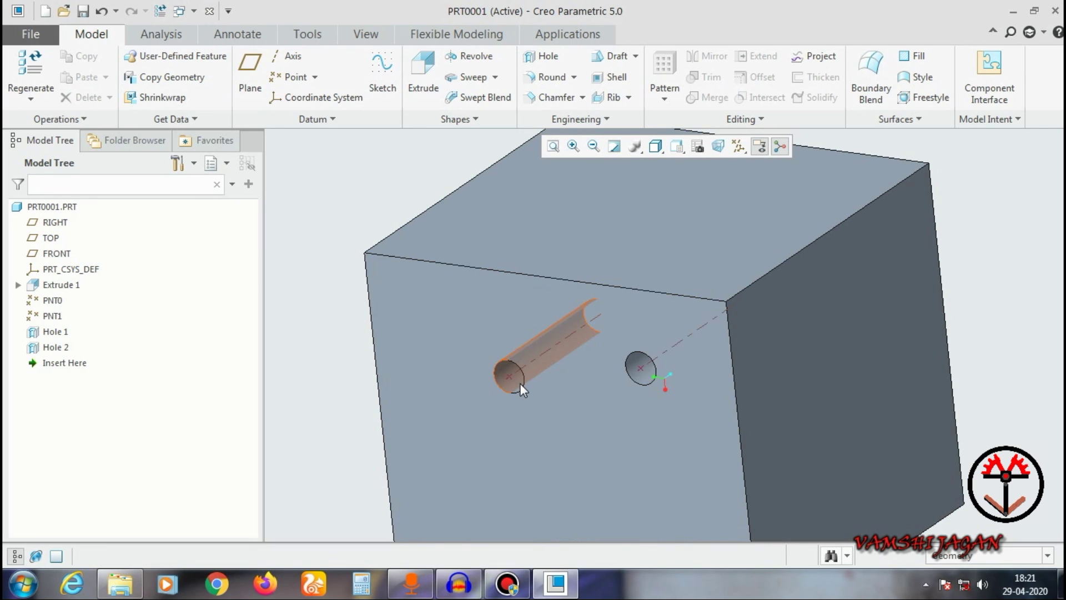